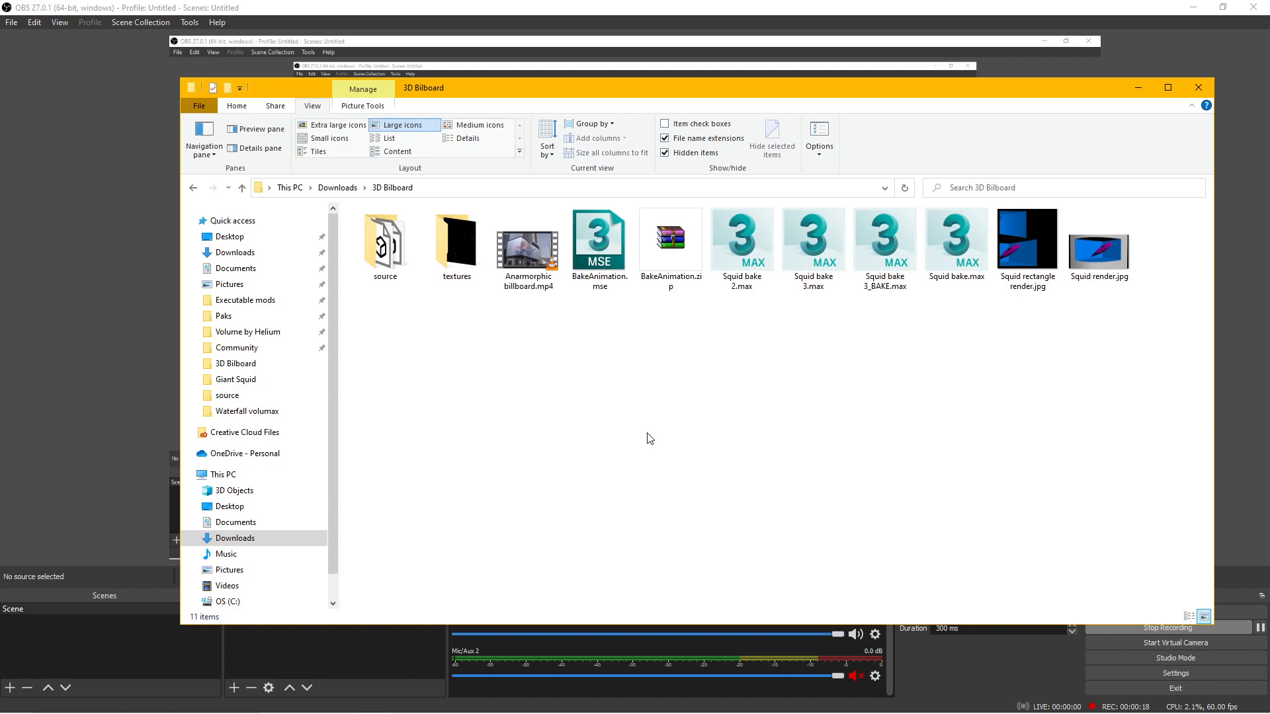
- Open Anarmorphic billboard.mp4 and replay its opening spaceship billboard shot from the beginning
{"action": "left_click", "coordinate": [520, 252]}
{"action": "double_click", "coordinate": [520, 252]}
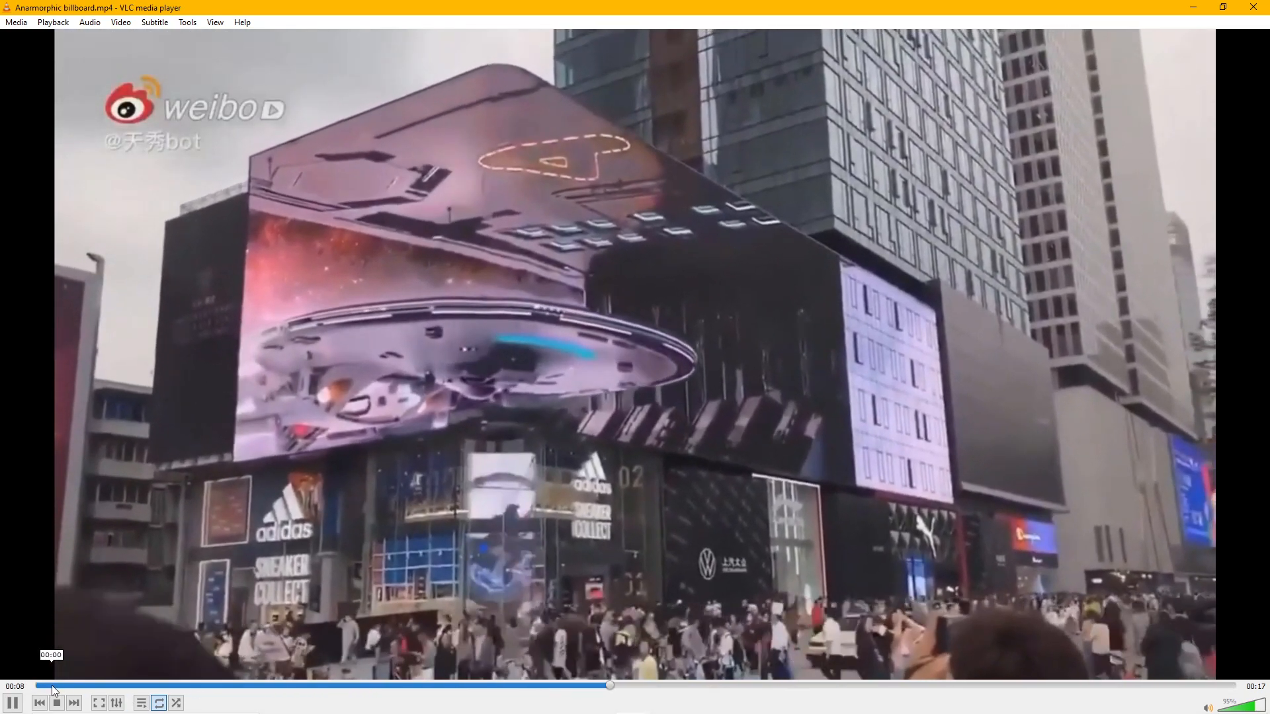
{"action": "left_click", "coordinate": [53, 686]}
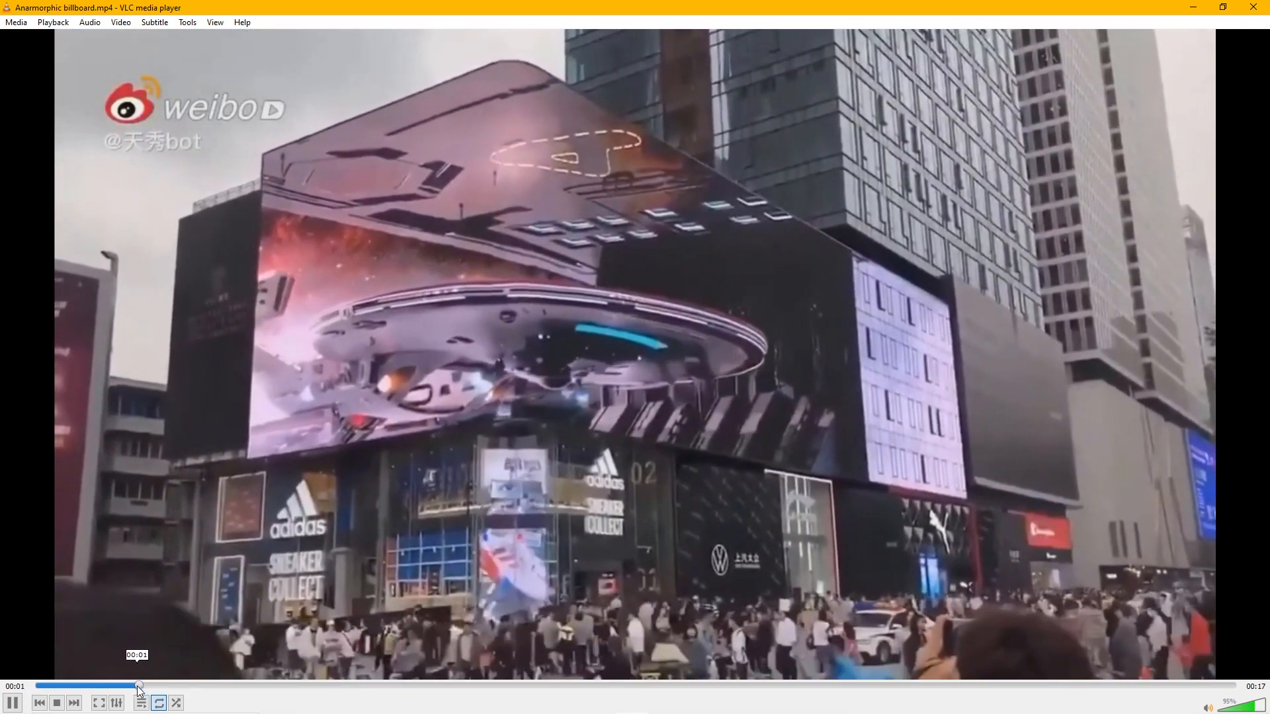
{"action": "left_click", "coordinate": [42, 688]}
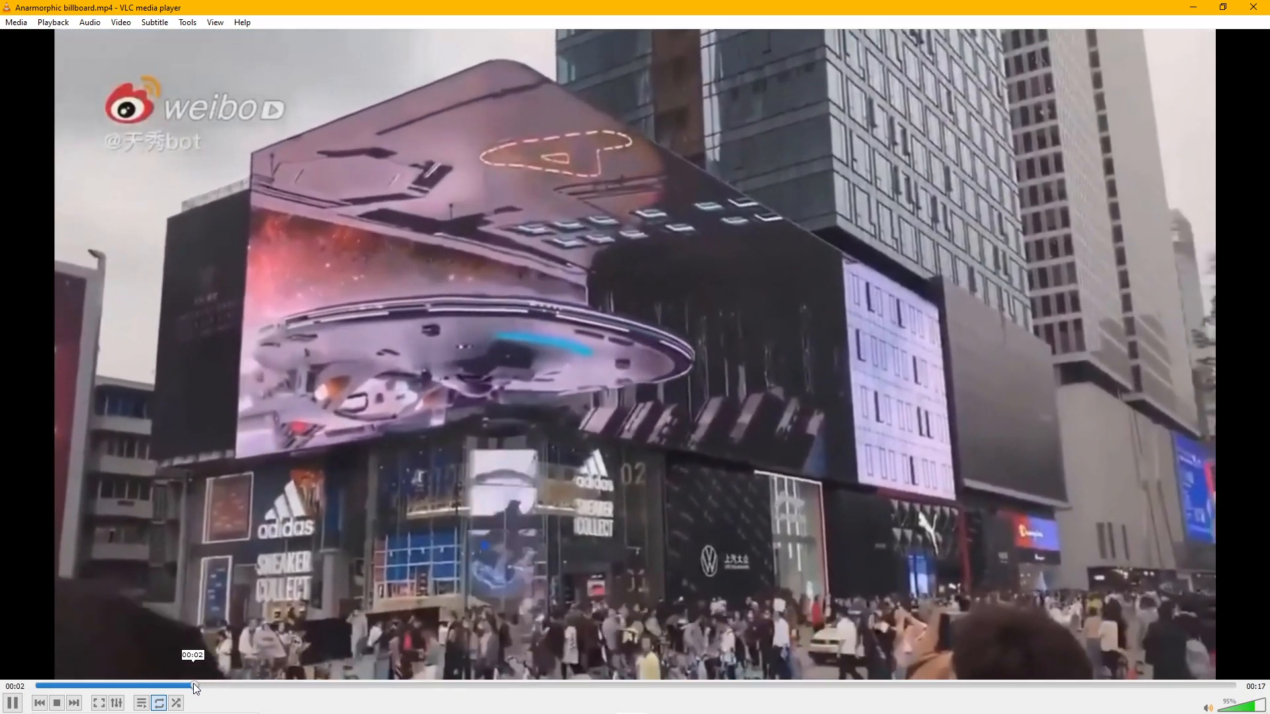
{"action": "left_click", "coordinate": [43, 684]}
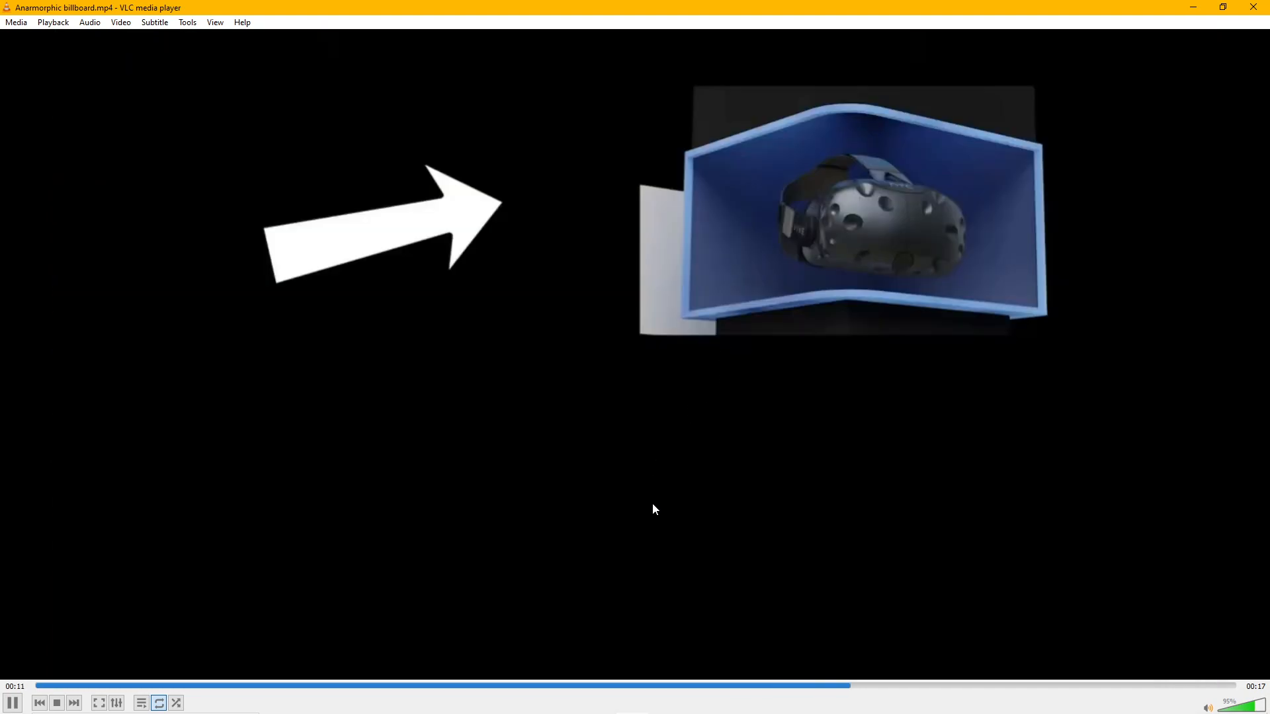
- Examine the paused comparison of the angled and flat headset billboards, finish the clip and close the video
{"action": "key", "text": "space"}
{"action": "left_click", "coordinate": [13, 702]}
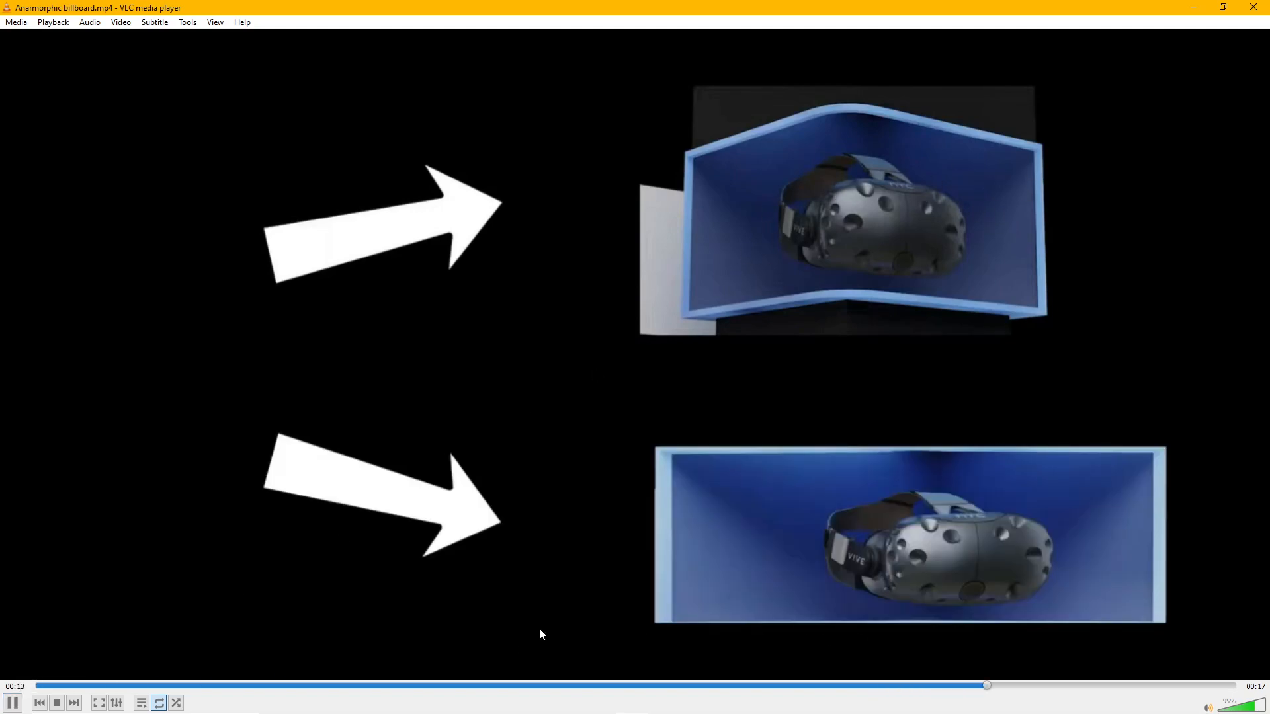
{"action": "left_click", "coordinate": [13, 702]}
{"action": "left_click", "coordinate": [1254, 8]}
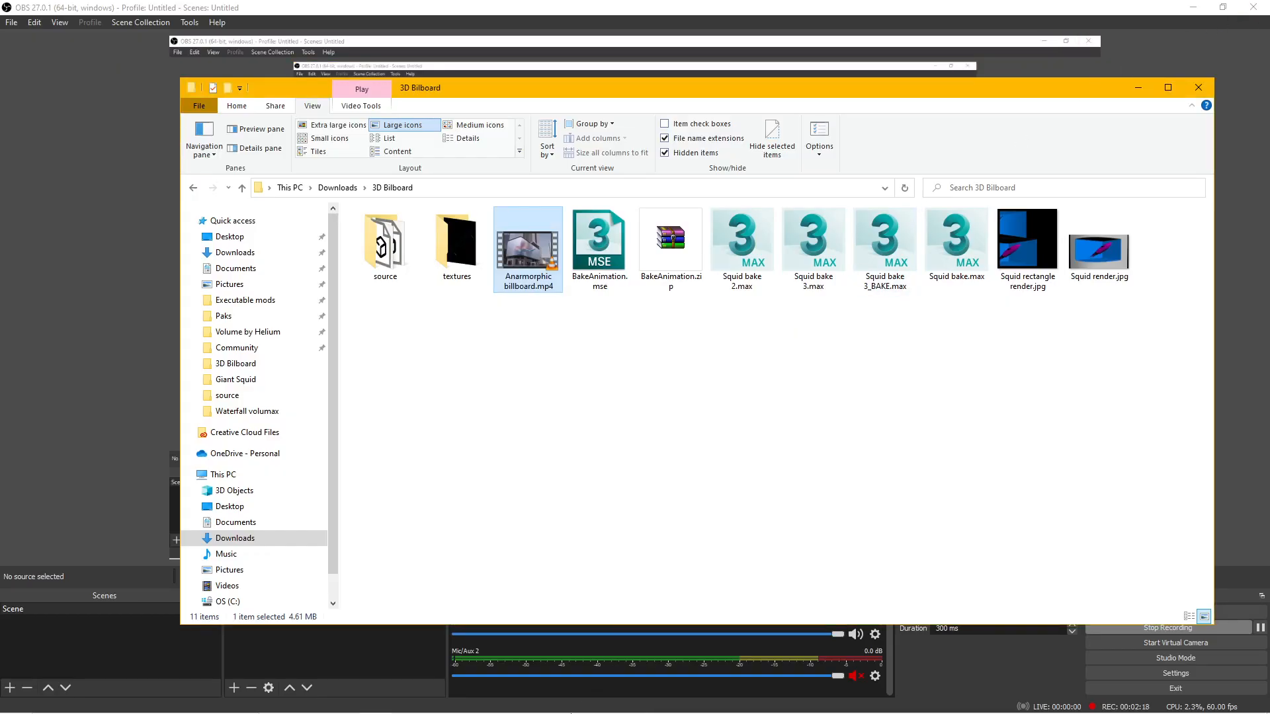
- Switch to 3ds Max, select the squid model and assign it the first default material
{"action": "left_click", "coordinate": [568, 702]}
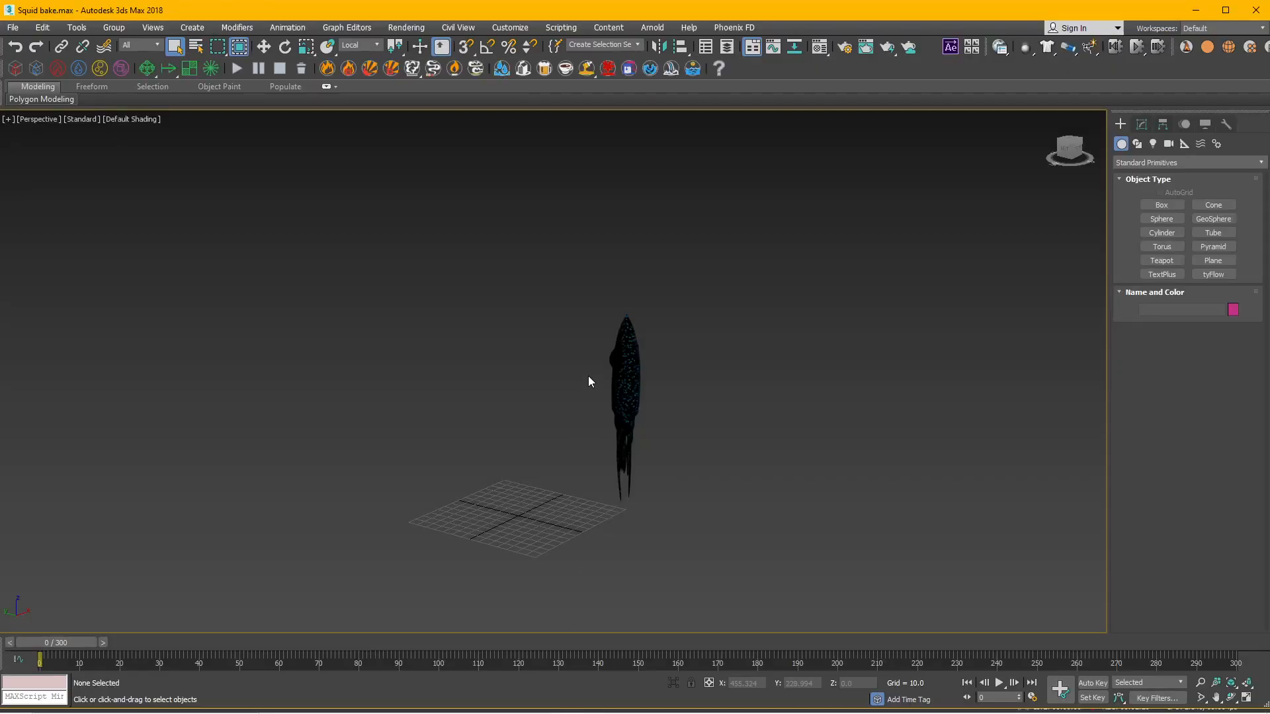
{"action": "middle_click_drag", "start_coordinate": [530, 415], "coordinate": [480, 406], "text": "alt"}
{"action": "left_click", "coordinate": [660, 407]}
{"action": "mouse_move", "coordinate": [586, 433]}
{"action": "middle_mouse_down", "text": "alt"}
{"action": "mouse_move", "coordinate": [618, 428]}
{"action": "mouse_move", "coordinate": [601, 439]}
{"action": "middle_mouse_up", "text": "alt"}
{"action": "left_click_drag", "start_coordinate": [103, 643], "coordinate": [7, 614]}
{"action": "key", "text": "m"}
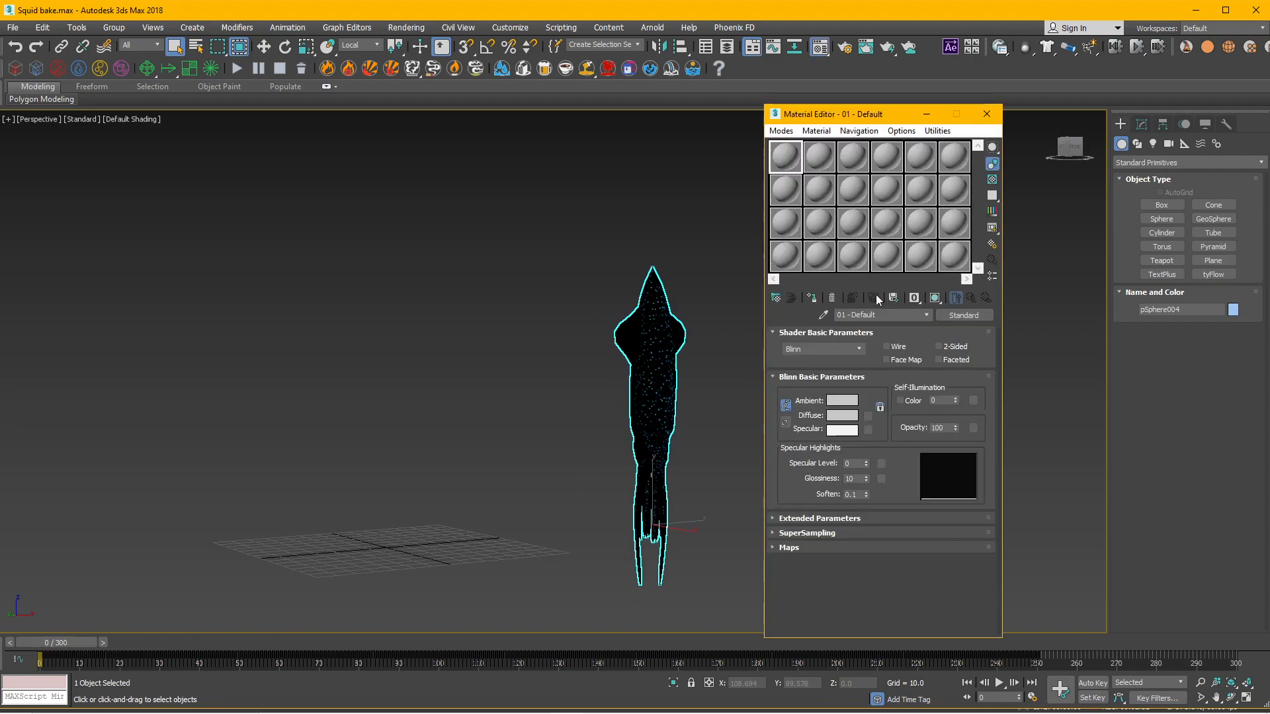
{"action": "left_click_drag", "start_coordinate": [787, 160], "coordinate": [652, 341]}
- Set the squid material's diffuse colour to a saturated magenta and close the material editor
{"action": "left_click", "coordinate": [842, 415]}
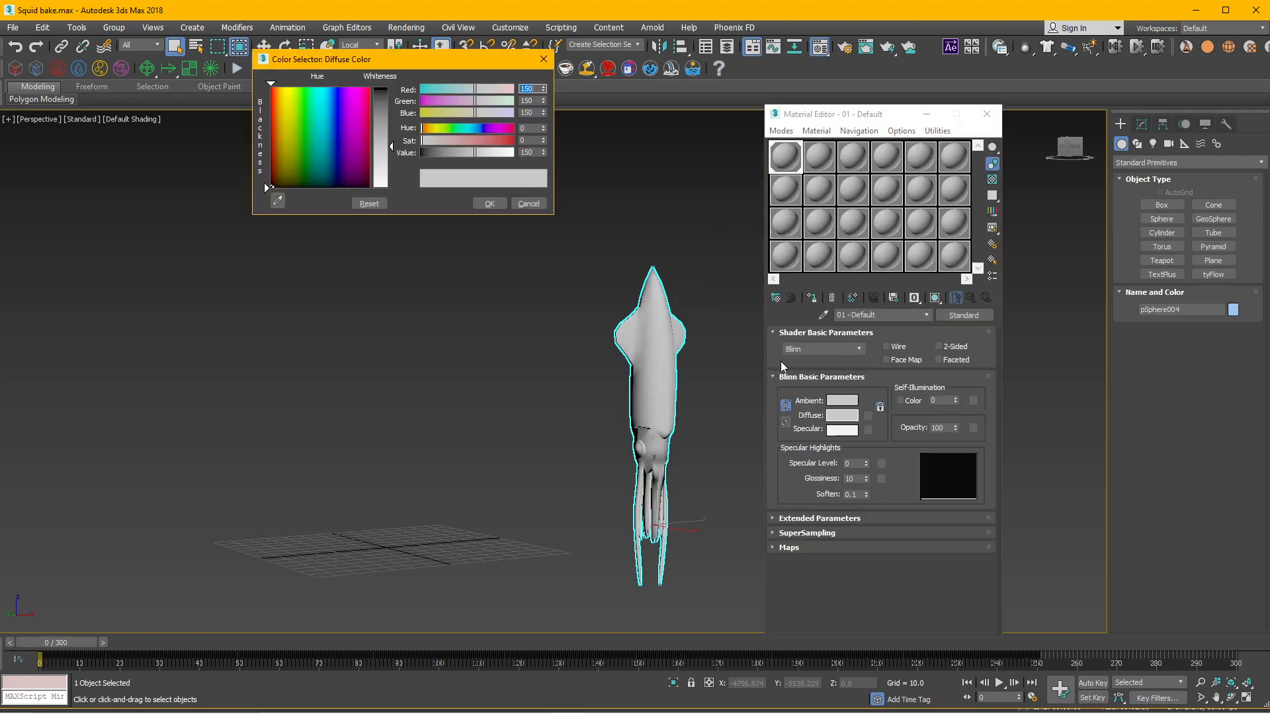
{"action": "left_click", "coordinate": [358, 87]}
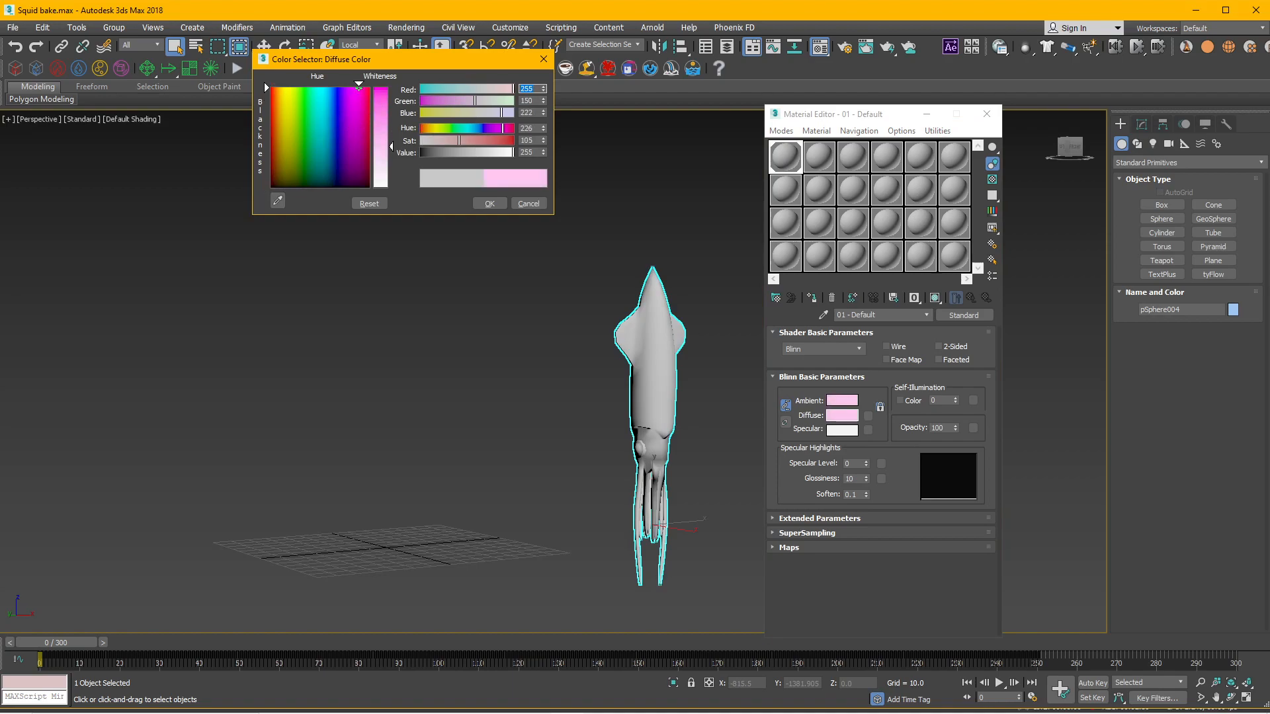
{"action": "left_click_drag", "start_coordinate": [391, 146], "coordinate": [391, 92]}
{"action": "left_click", "coordinate": [489, 203]}
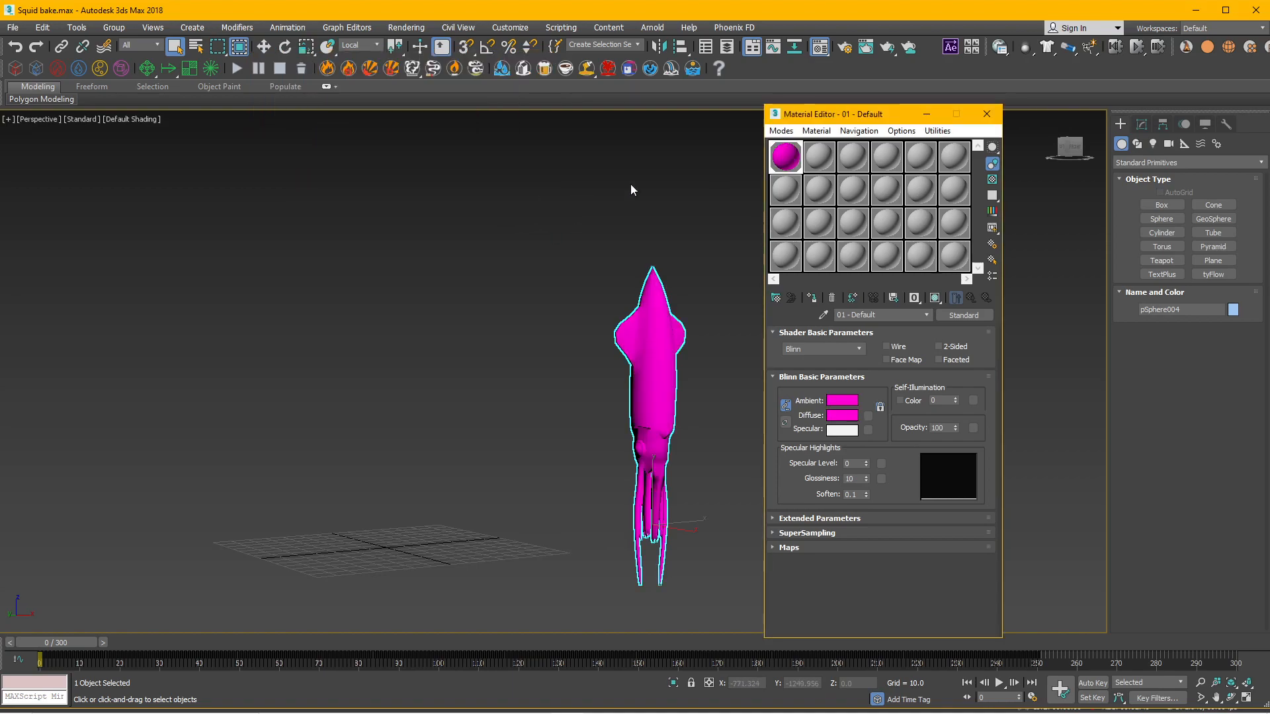
{"action": "left_click", "coordinate": [986, 114]}
- Create a box in front of the squid, about 301 long, 308 wide and 292 high
{"action": "middle_click_drag", "start_coordinate": [742, 383], "coordinate": [815, 361], "text": "alt"}
{"action": "left_click", "coordinate": [1162, 205]}
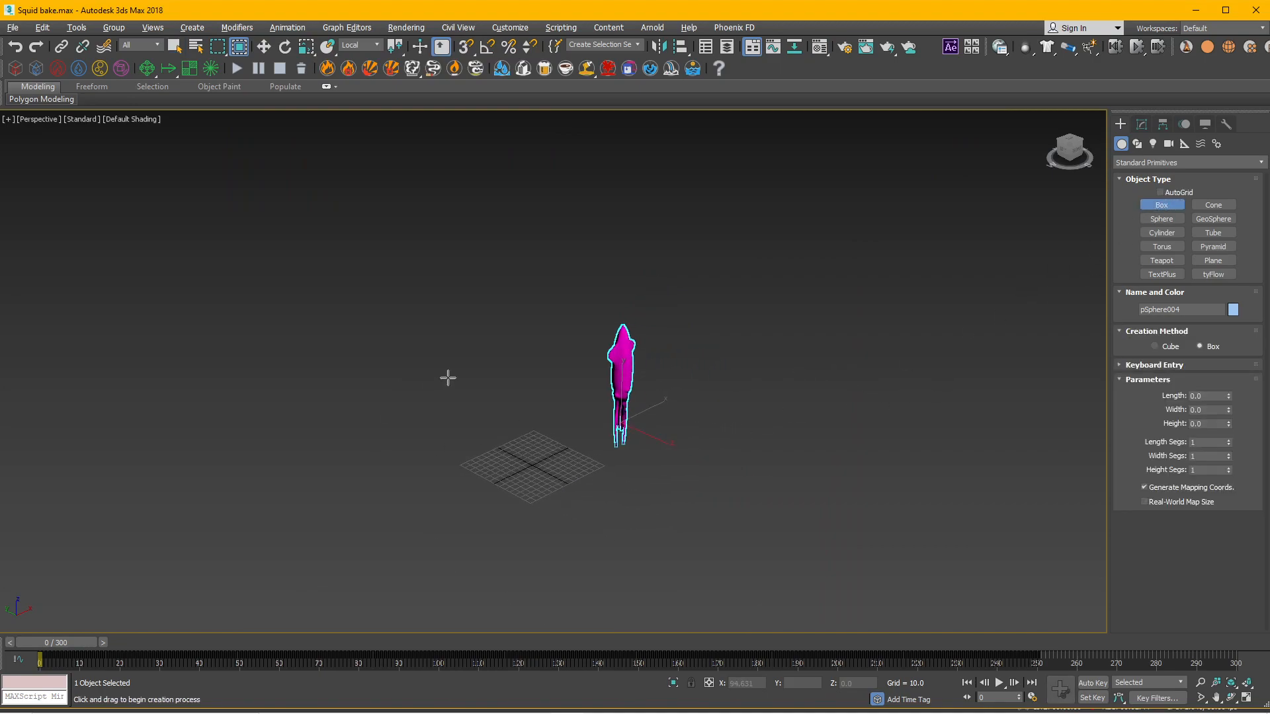
{"action": "middle_click_drag", "start_coordinate": [419, 473], "coordinate": [410, 485], "text": "alt"}
{"action": "left_click_drag", "start_coordinate": [380, 459], "coordinate": [585, 531]}
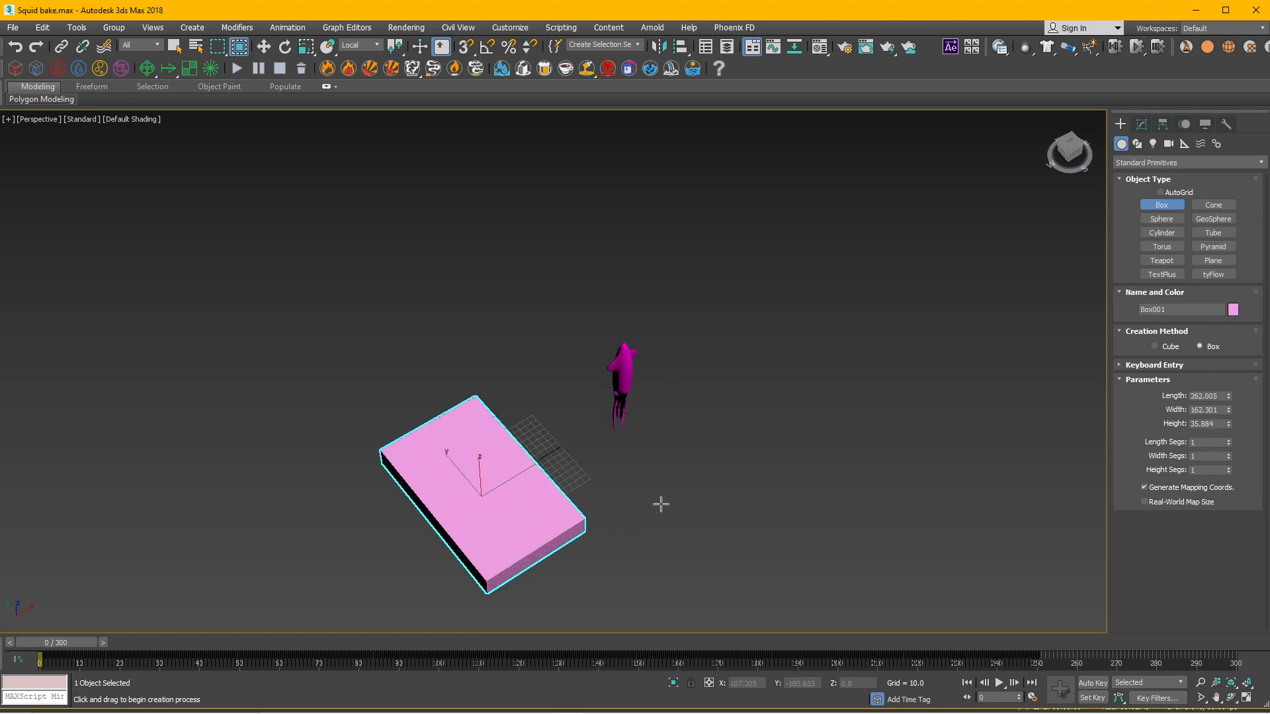
{"action": "right_click", "coordinate": [615, 508]}
{"action": "left_click_drag", "start_coordinate": [384, 446], "coordinate": [686, 481]}
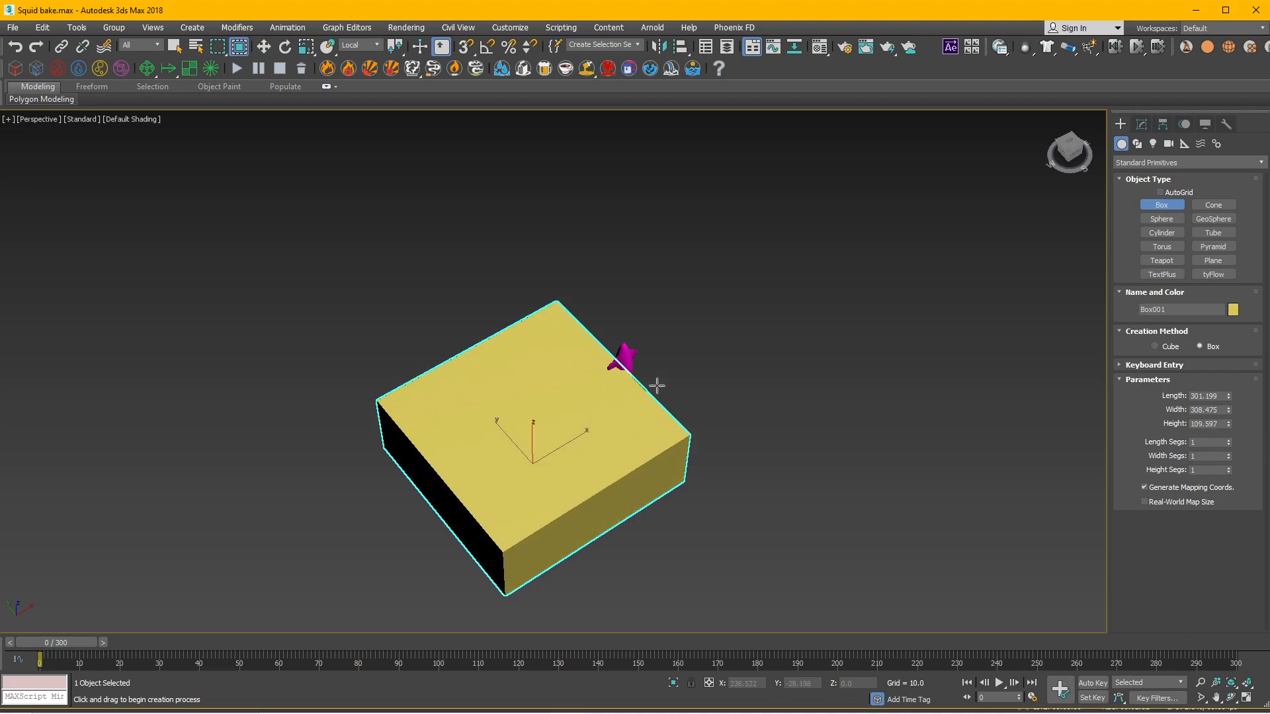
{"action": "left_click", "coordinate": [646, 278]}
{"action": "right_click", "coordinate": [646, 278]}
- Scale the box along its vertical axis to adjust its height
{"action": "middle_click_drag", "start_coordinate": [647, 278], "coordinate": [622, 363], "text": "alt"}
{"action": "key", "text": "r"}
{"action": "mouse_move", "coordinate": [533, 448]}
{"action": "left_mouse_down"}
{"action": "mouse_move", "coordinate": [532, 423]}
{"action": "mouse_move", "coordinate": [533, 463]}
{"action": "mouse_move", "coordinate": [527, 427]}
{"action": "left_mouse_up"}
{"action": "middle_click_drag", "start_coordinate": [527, 427], "coordinate": [589, 426], "text": "alt"}
{"action": "key", "text": "w"}
{"action": "middle_click_drag", "start_coordinate": [573, 493], "coordinate": [532, 473], "text": "alt"}
- Show edged faces and give the box 20 length segments, 20 width segments and 3 height segments
{"action": "left_click", "coordinate": [1142, 124]}
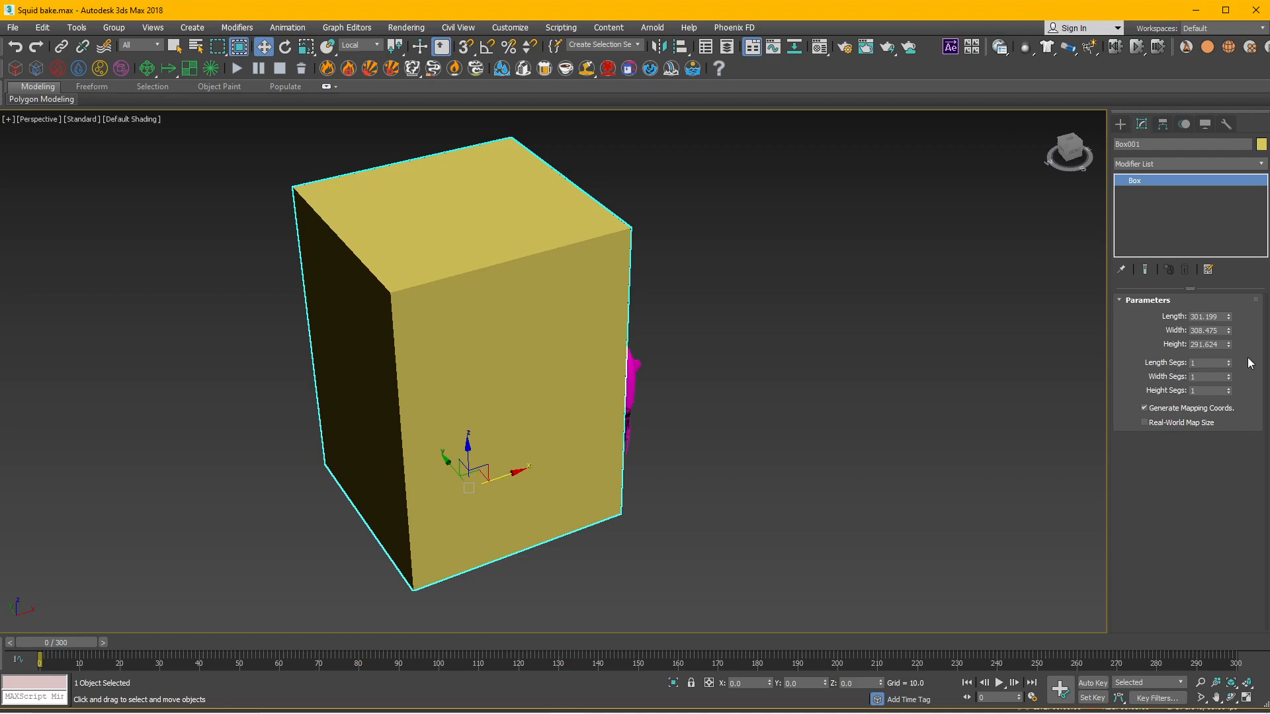
{"action": "key", "text": "F3"}
{"action": "key", "text": "F3"}
{"action": "key", "text": "F4"}
{"action": "left_click_drag", "start_coordinate": [1228, 366], "coordinate": [1230, 392]}
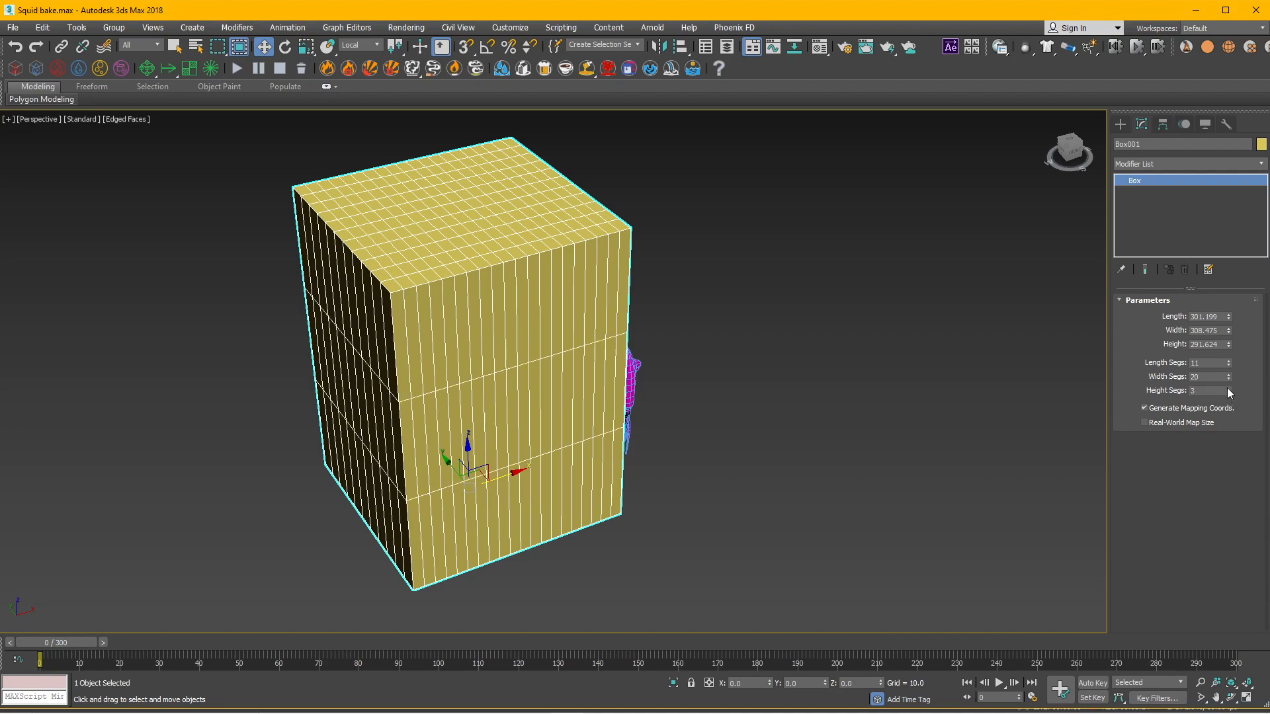
{"action": "middle_click_drag", "start_coordinate": [697, 424], "coordinate": [635, 405], "text": "alt"}
{"action": "left_click_drag", "start_coordinate": [1229, 364], "coordinate": [1232, 356]}
{"action": "middle_click_drag", "start_coordinate": [727, 404], "coordinate": [711, 423], "text": "alt"}
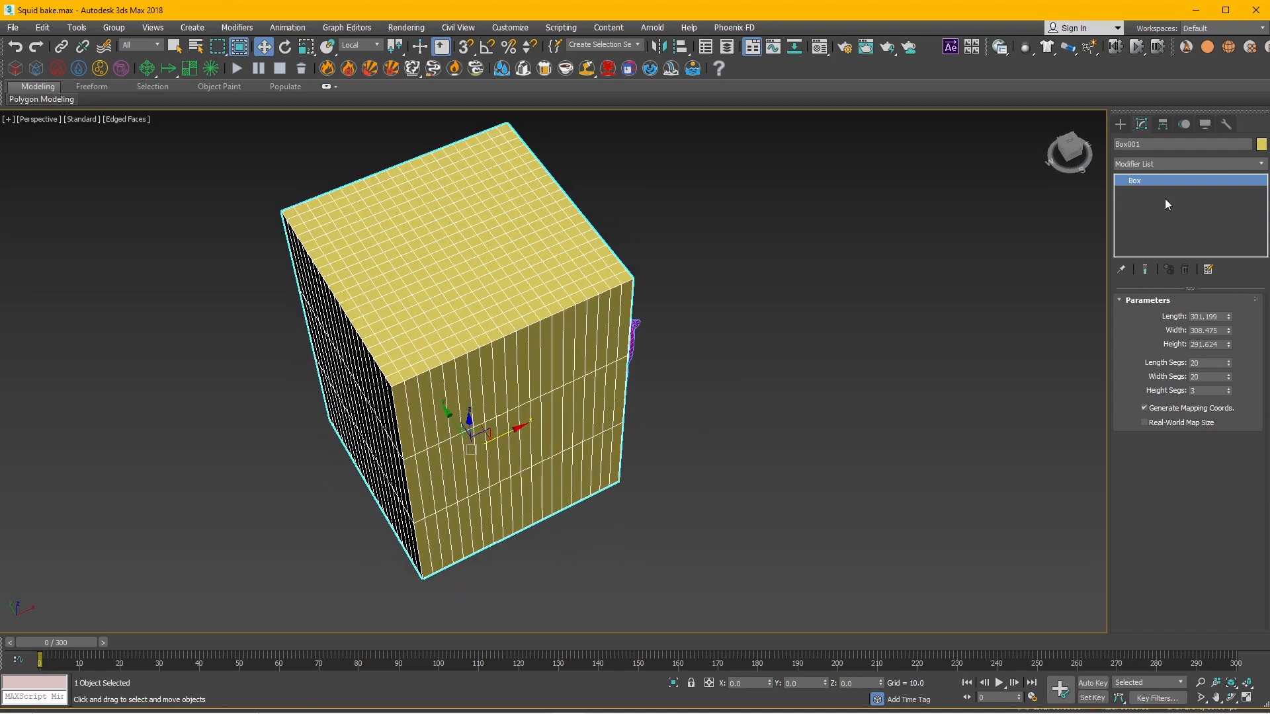
{"action": "left_click", "coordinate": [1158, 161]}
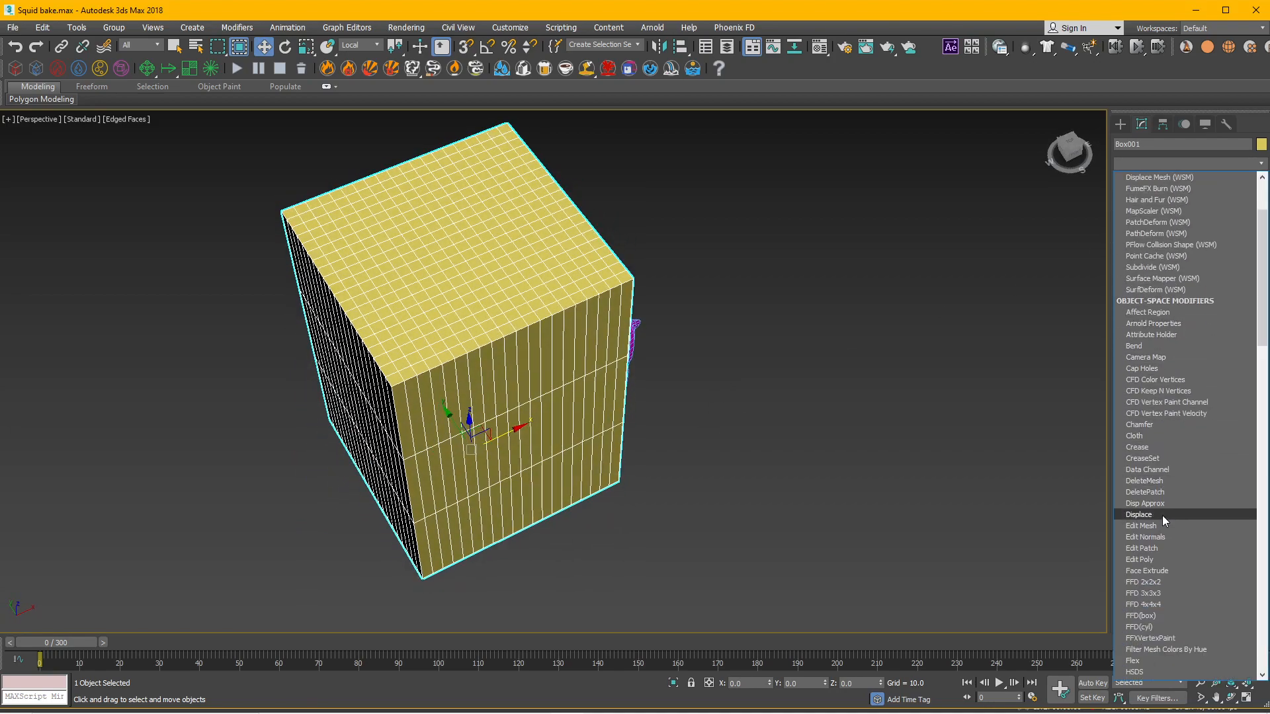
{"action": "left_click", "coordinate": [1167, 604]}
{"action": "middle_click_drag", "start_coordinate": [657, 427], "coordinate": [681, 414], "text": "alt"}
{"action": "left_click", "coordinate": [1135, 180]}
{"action": "left_click", "coordinate": [1170, 191]}
{"action": "mouse_move", "coordinate": [576, 463]}
{"action": "middle_mouse_down", "text": "alt"}
{"action": "mouse_move", "coordinate": [612, 406]}
{"action": "mouse_move", "coordinate": [598, 451]}
{"action": "middle_mouse_up", "text": "alt"}
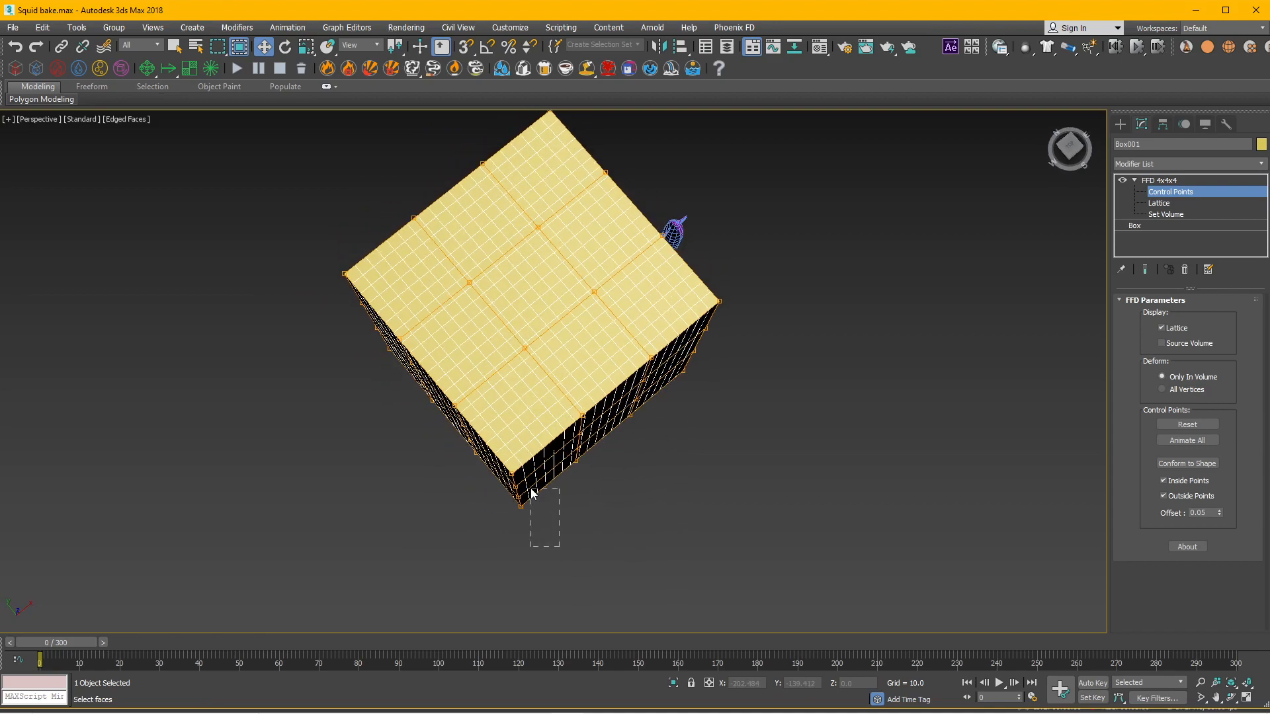
{"action": "left_click_drag", "start_coordinate": [503, 455], "coordinate": [504, 455]}
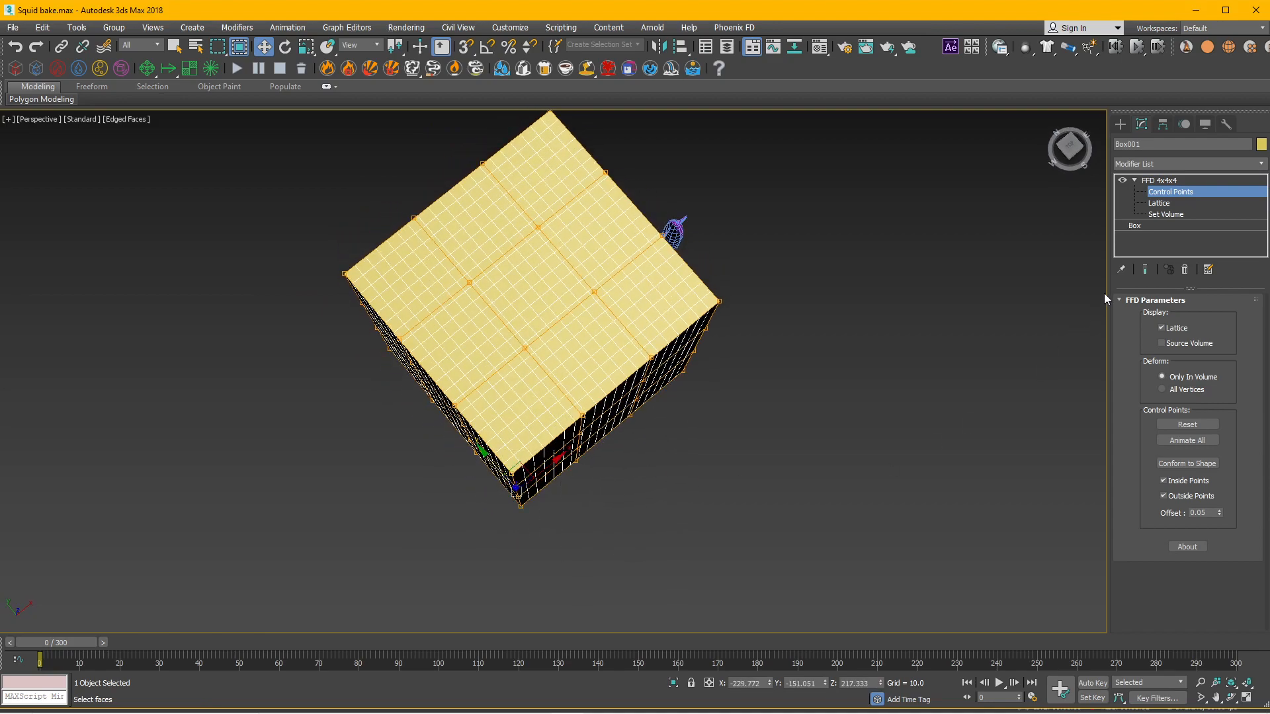
{"action": "left_click", "coordinate": [1172, 181]}
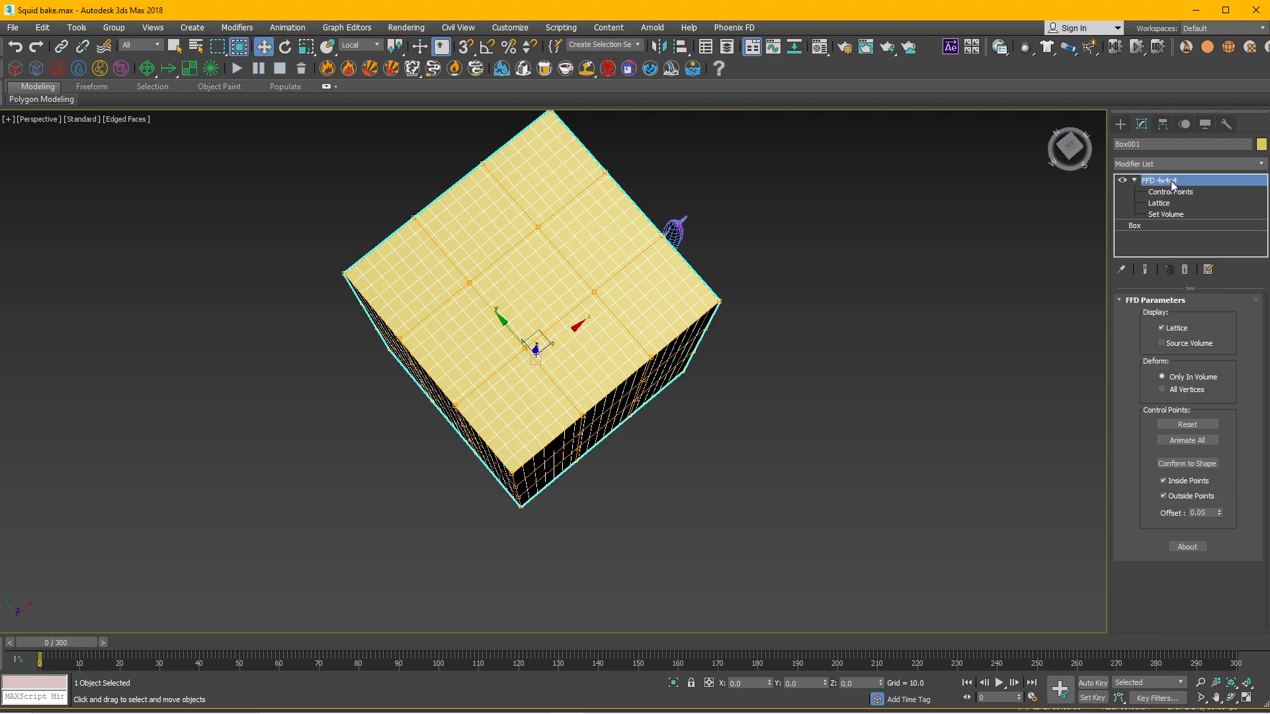
{"action": "left_click", "coordinate": [1184, 270]}
{"action": "middle_click_drag", "start_coordinate": [716, 398], "coordinate": [715, 345], "text": "alt"}
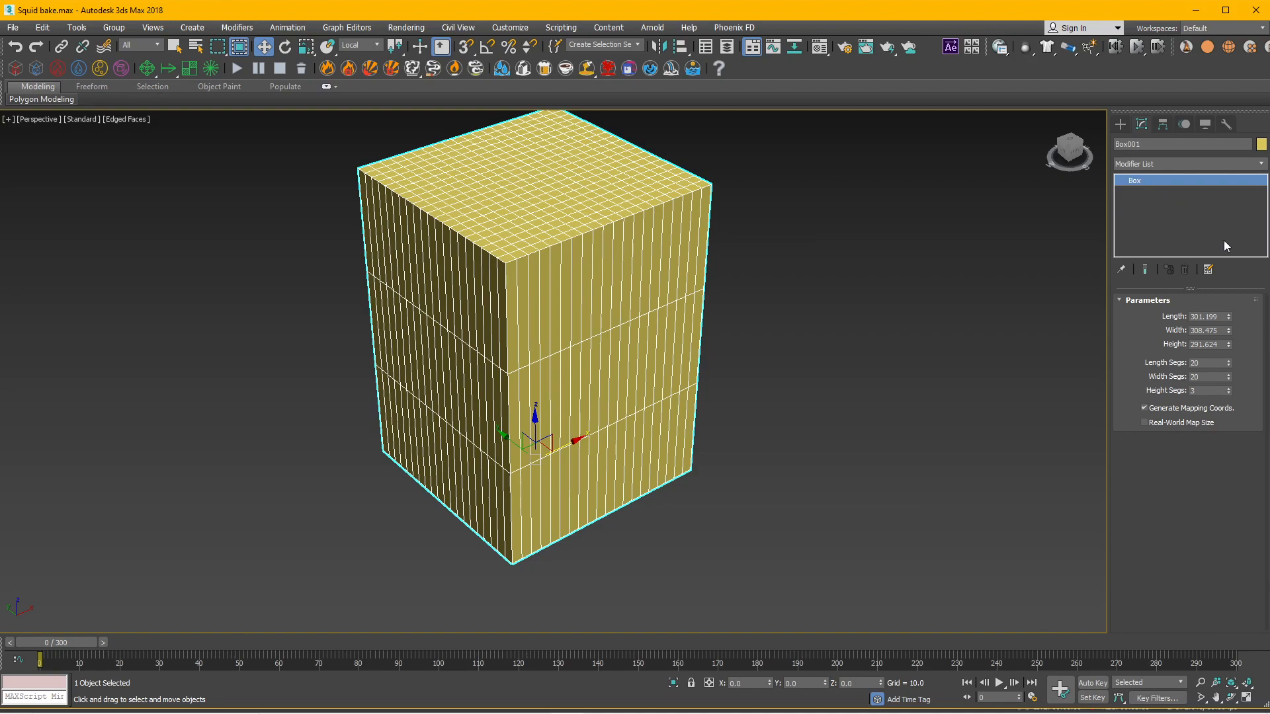
- Apply an FFD 4x4x4 modifier to the box and select the control points along its front vertical corner
{"action": "left_click", "coordinate": [1182, 166]}
{"action": "scroll", "coordinate": [1170, 556], "scroll_direction": "down", "scroll_amount": 1}
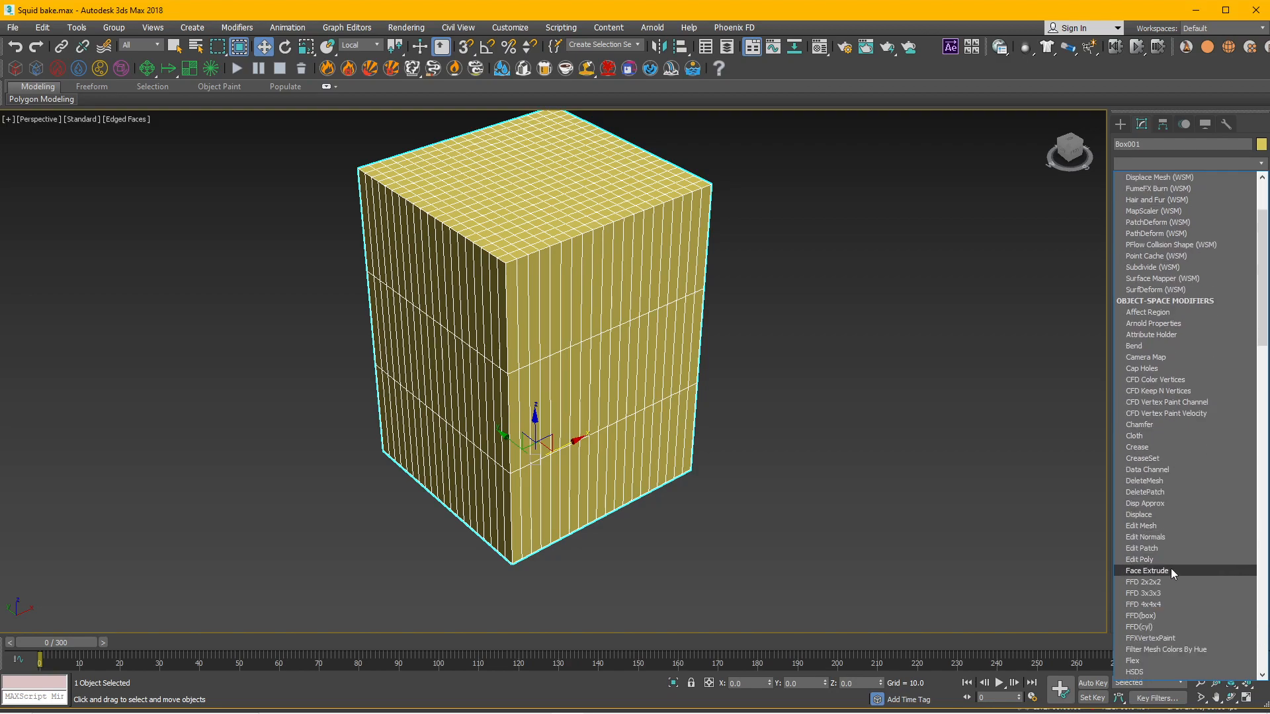
{"action": "left_click", "coordinate": [1169, 606]}
{"action": "left_click", "coordinate": [1134, 180]}
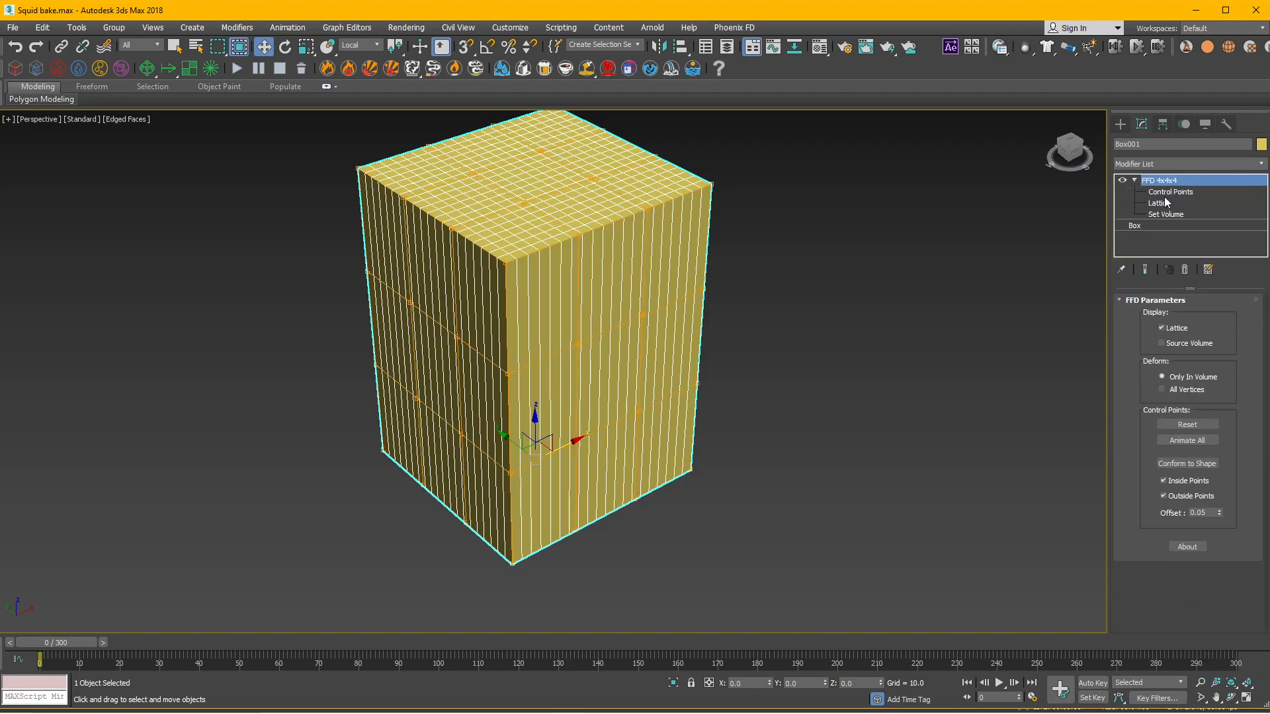
{"action": "left_click", "coordinate": [1170, 192]}
{"action": "middle_click_drag", "start_coordinate": [622, 339], "coordinate": [581, 395], "text": "alt"}
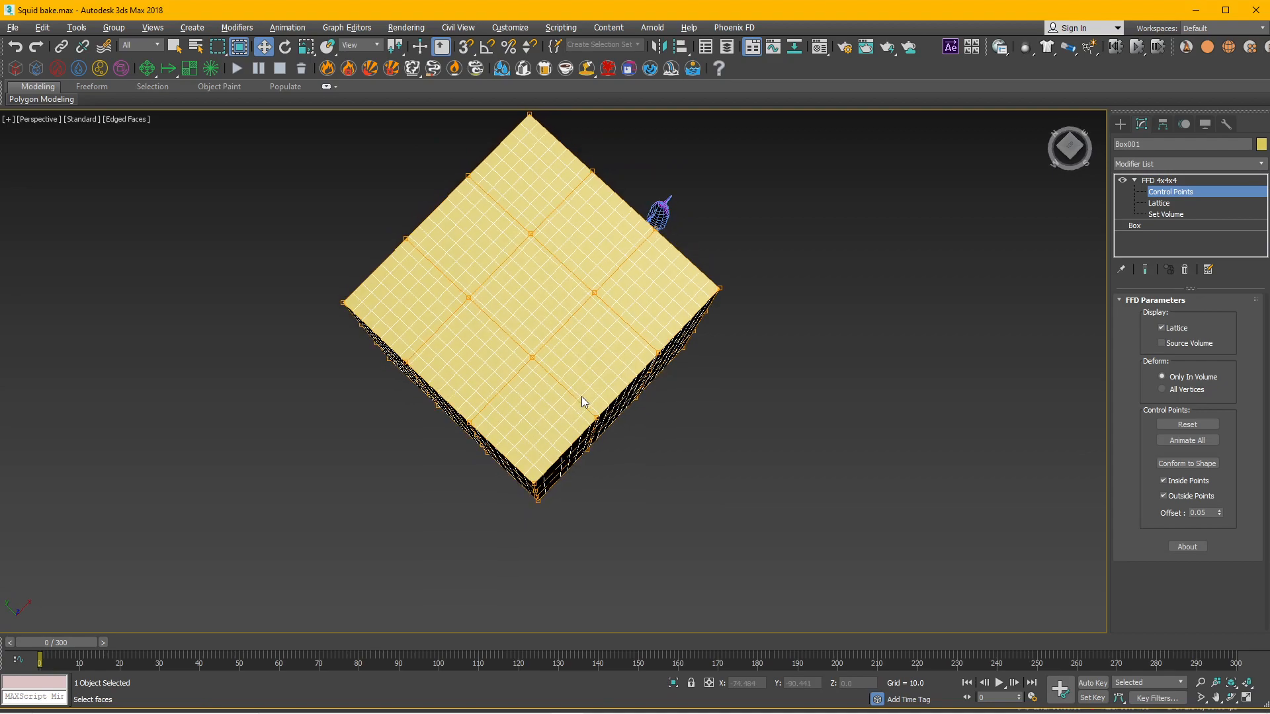
{"action": "left_click_drag", "start_coordinate": [527, 470], "coordinate": [527, 470]}
{"action": "middle_click_drag", "start_coordinate": [527, 471], "coordinate": [466, 497], "text": "alt"}
- Move the selected corner control points inward to round the box's front vertical edge, and leave control point editing
{"action": "left_click_drag", "start_coordinate": [552, 452], "coordinate": [621, 476]}
{"action": "middle_click_drag", "start_coordinate": [621, 476], "coordinate": [767, 442], "text": "alt"}
{"action": "left_click_drag", "start_coordinate": [525, 469], "coordinate": [527, 468]}
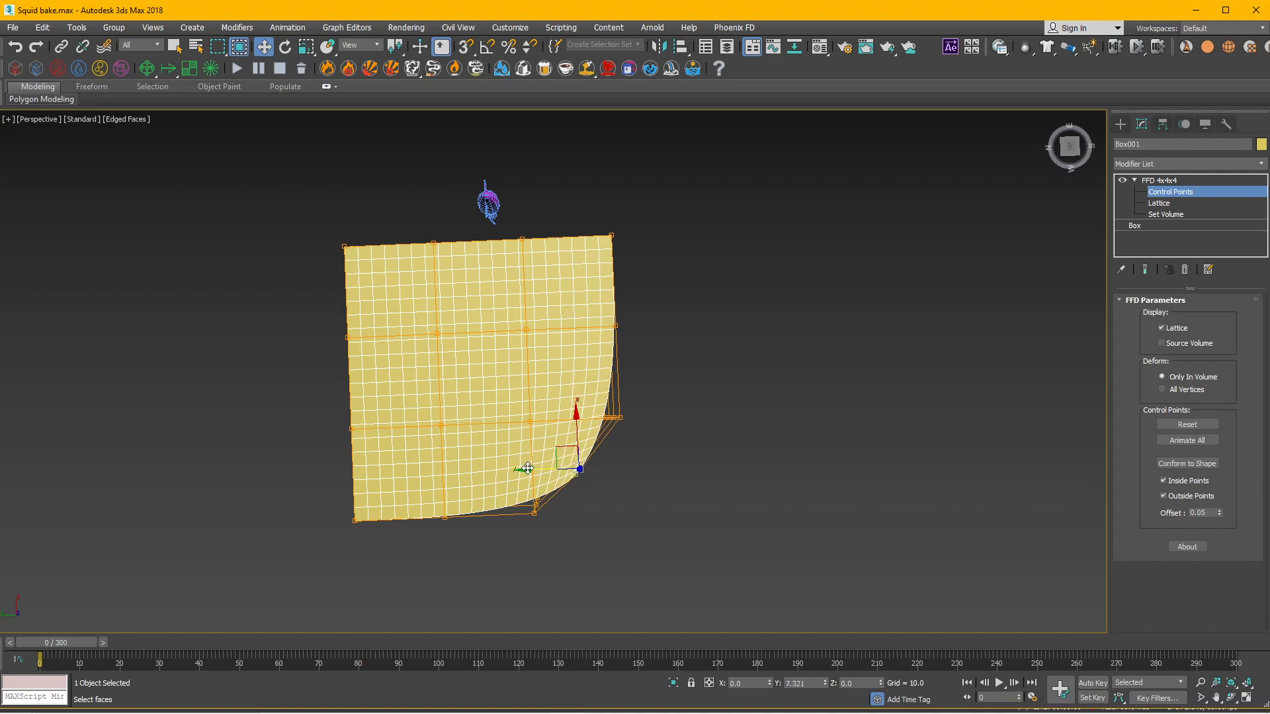
{"action": "left_click_drag", "start_coordinate": [573, 428], "coordinate": [576, 421]}
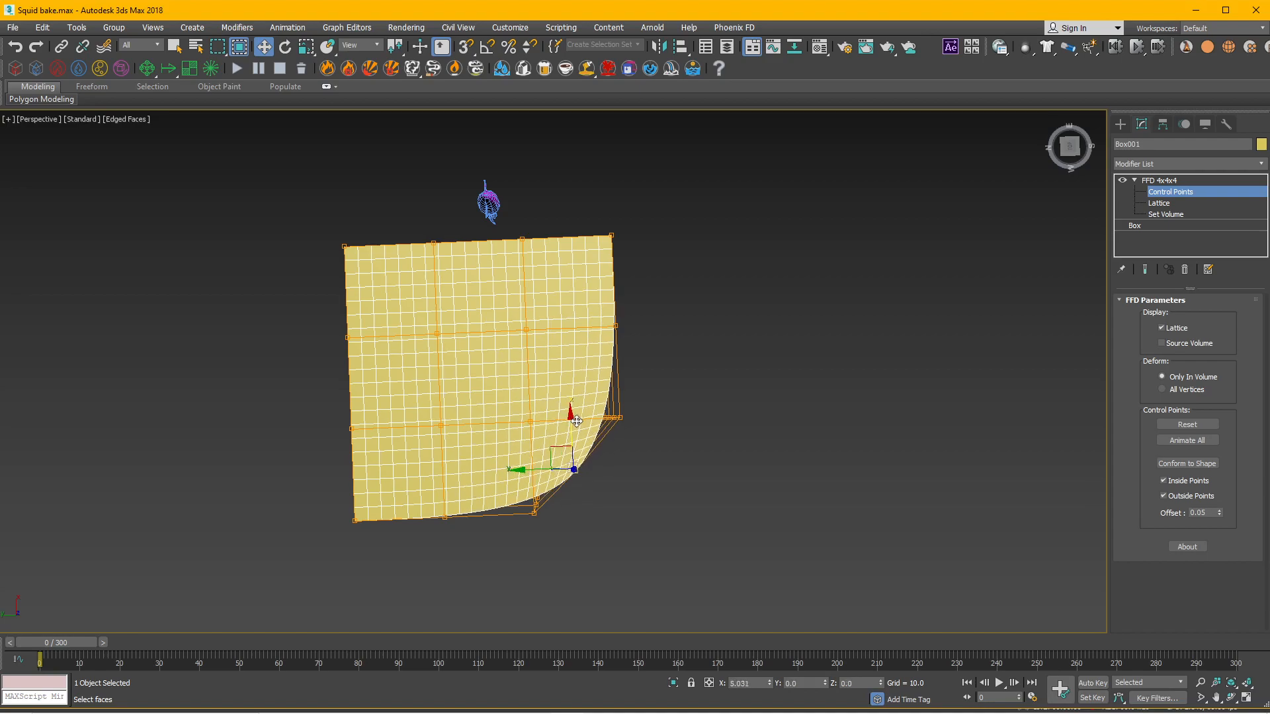
{"action": "left_click_drag", "start_coordinate": [527, 467], "coordinate": [548, 460]}
{"action": "left_click_drag", "start_coordinate": [581, 419], "coordinate": [581, 409]}
{"action": "left_click_drag", "start_coordinate": [542, 458], "coordinate": [536, 457]}
{"action": "scroll", "coordinate": [614, 458], "scroll_direction": "up", "scroll_amount": 2}
{"action": "middle_click_drag", "start_coordinate": [636, 455], "coordinate": [617, 360], "text": "alt"}
{"action": "left_click", "coordinate": [1166, 182]}
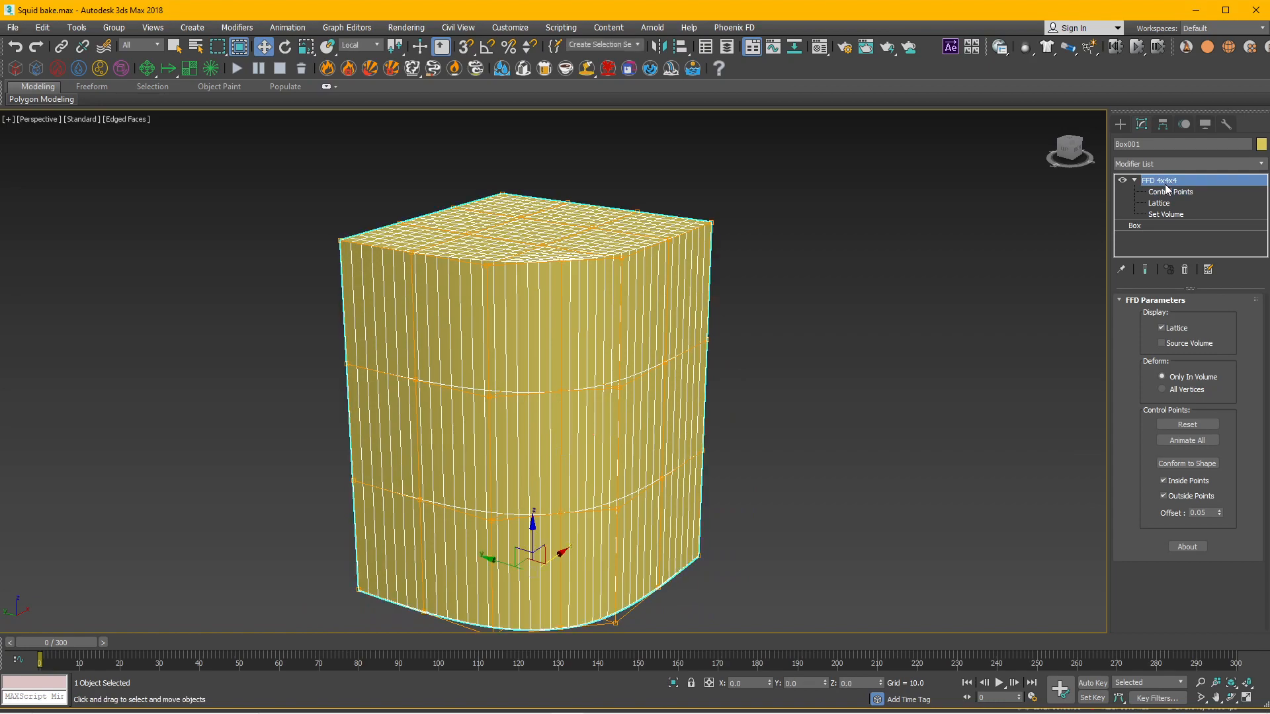
- Convert the rounded box to an Editable Poly
{"action": "left_click", "coordinate": [925, 304]}
{"action": "middle_click_drag", "start_coordinate": [688, 452], "coordinate": [623, 462], "text": "alt"}
{"action": "left_click", "coordinate": [623, 462]}
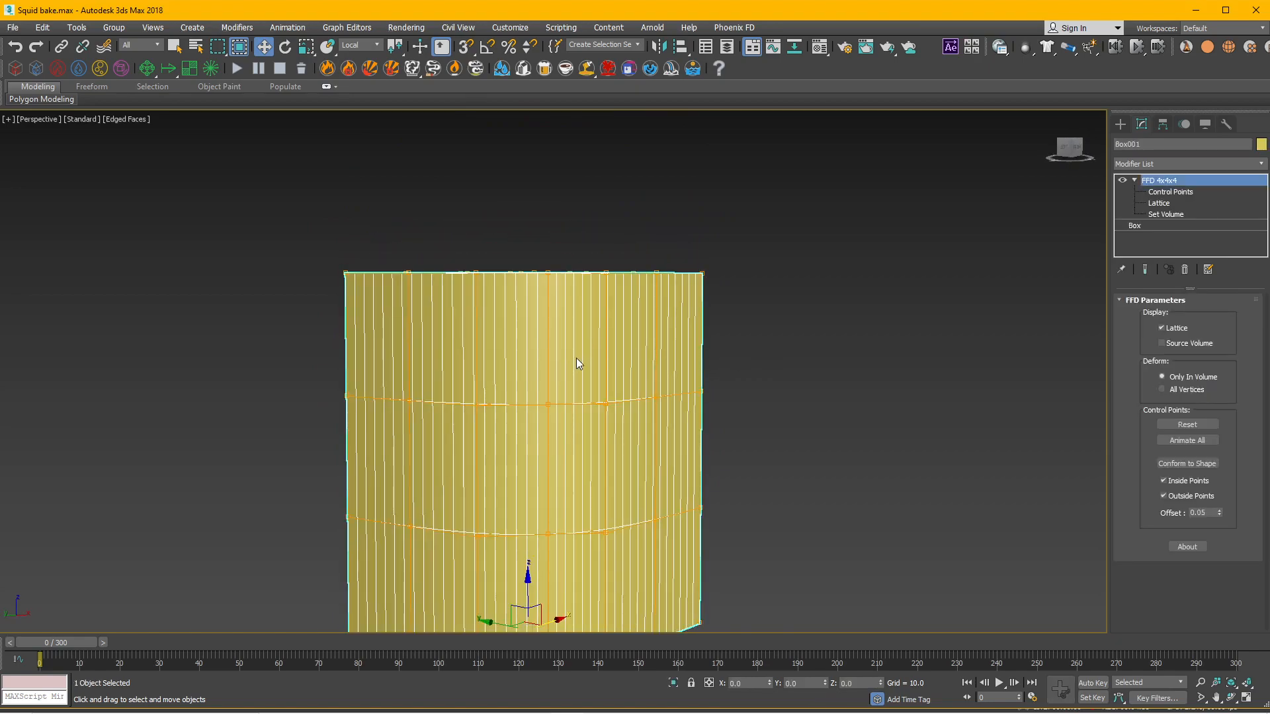
{"action": "right_click", "coordinate": [578, 363]}
{"action": "mouse_move", "coordinate": [624, 492]}
{"action": "left_click", "coordinate": [720, 501]}
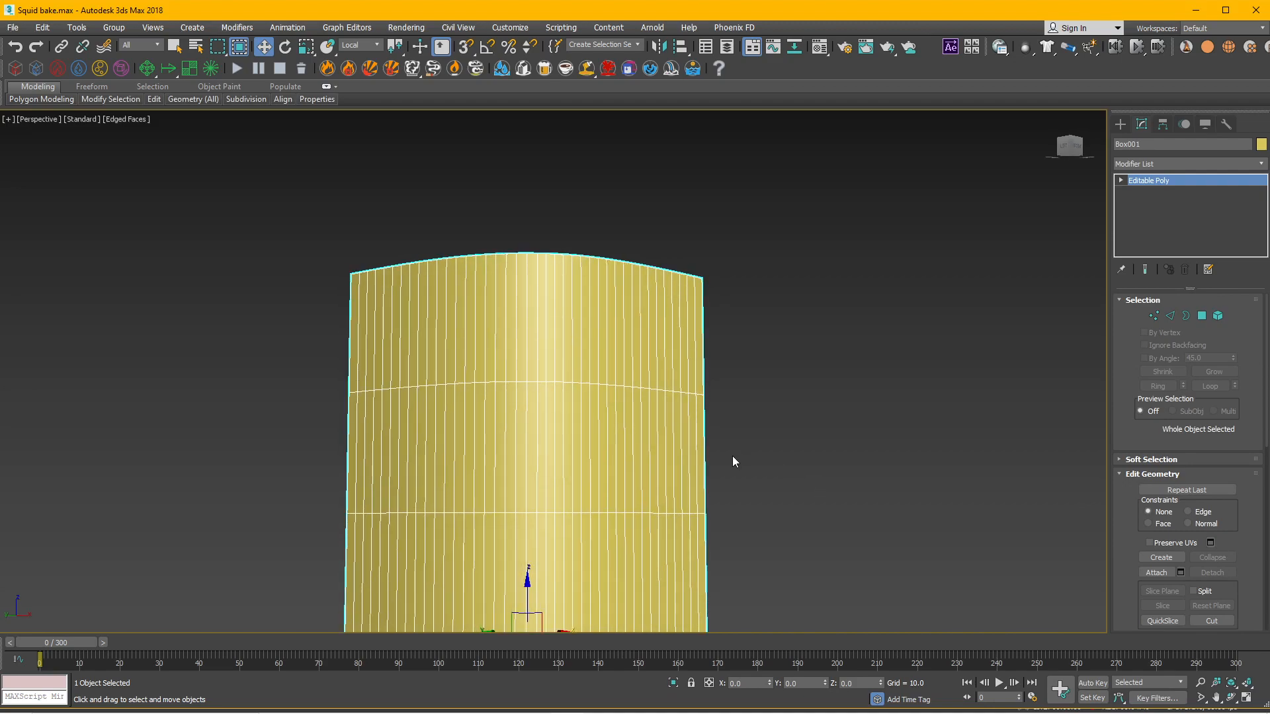
{"action": "left_click", "coordinate": [1150, 225]}
{"action": "middle_click_drag", "start_coordinate": [655, 437], "coordinate": [703, 487], "text": "alt"}
{"action": "middle_click_drag", "start_coordinate": [342, 440], "coordinate": [470, 452], "text": "alt"}
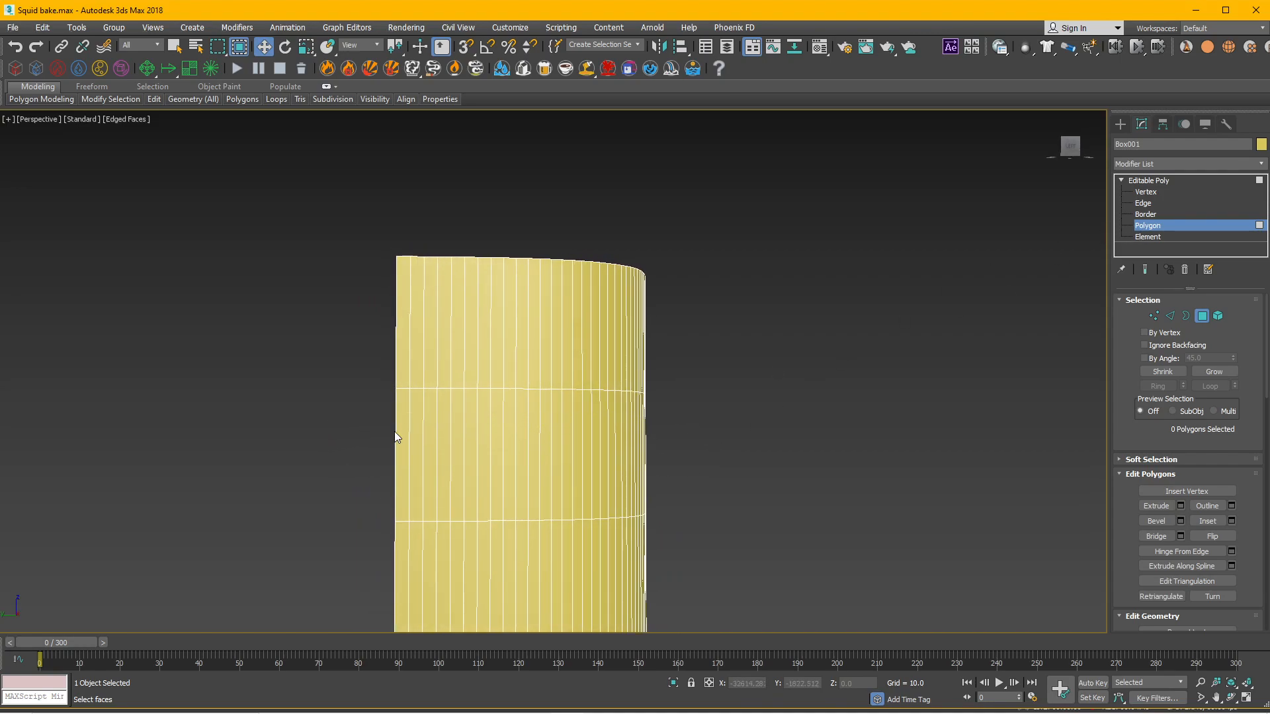
{"action": "left_click", "coordinate": [1145, 214]}
{"action": "left_click", "coordinate": [1156, 225]}
{"action": "middle_click_drag", "start_coordinate": [293, 423], "coordinate": [550, 363], "text": "alt"}
{"action": "left_click", "coordinate": [547, 365]}
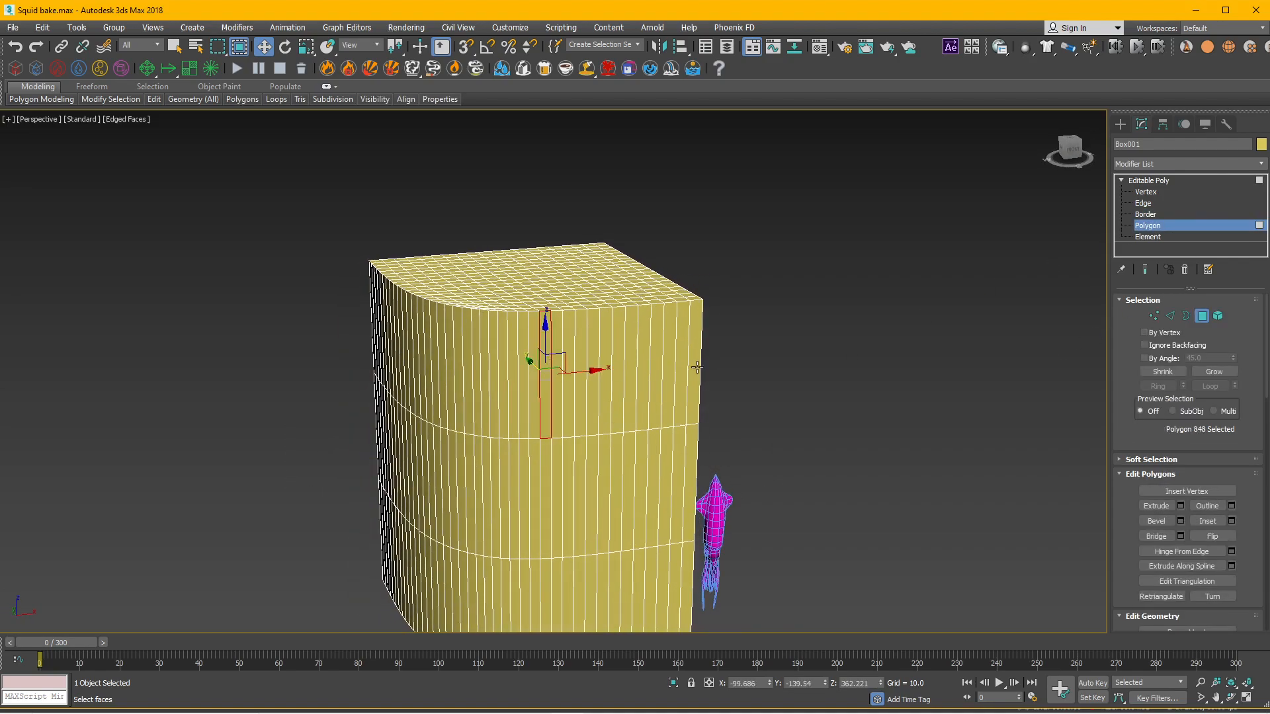
{"action": "left_click", "coordinate": [563, 492]}
{"action": "left_click", "coordinate": [765, 497]}
{"action": "middle_click_drag", "start_coordinate": [510, 473], "coordinate": [554, 427], "text": "alt"}
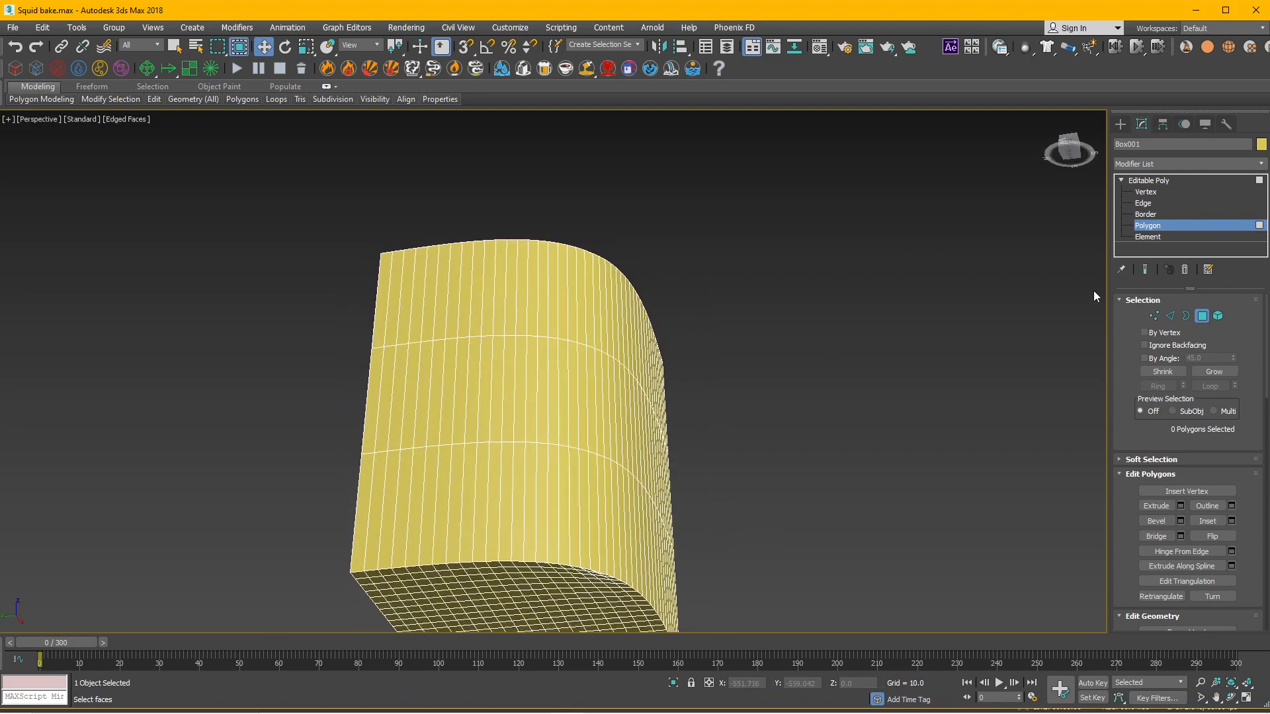
{"action": "left_click", "coordinate": [1163, 185]}
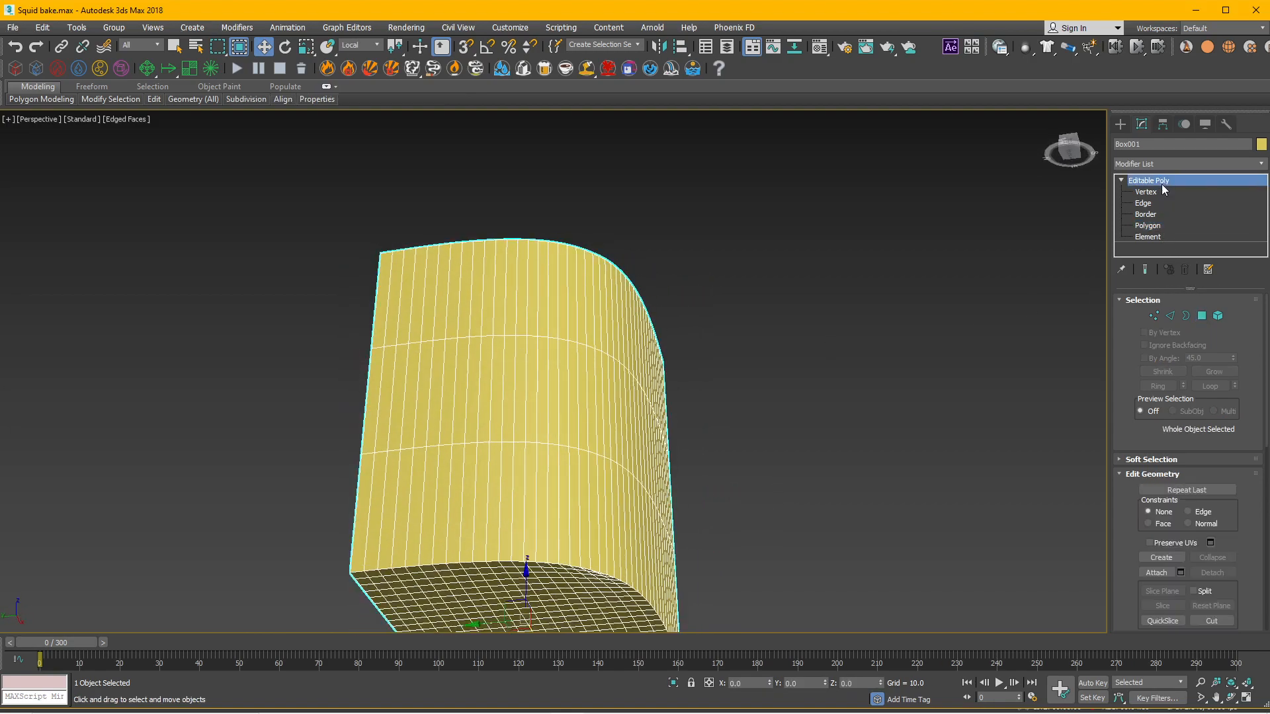
- Enter polygon editing and select the whole middle band of polygons around the building
{"action": "left_click", "coordinate": [1151, 227]}
{"action": "middle_click_drag", "start_coordinate": [799, 377], "coordinate": [761, 464], "text": "alt"}
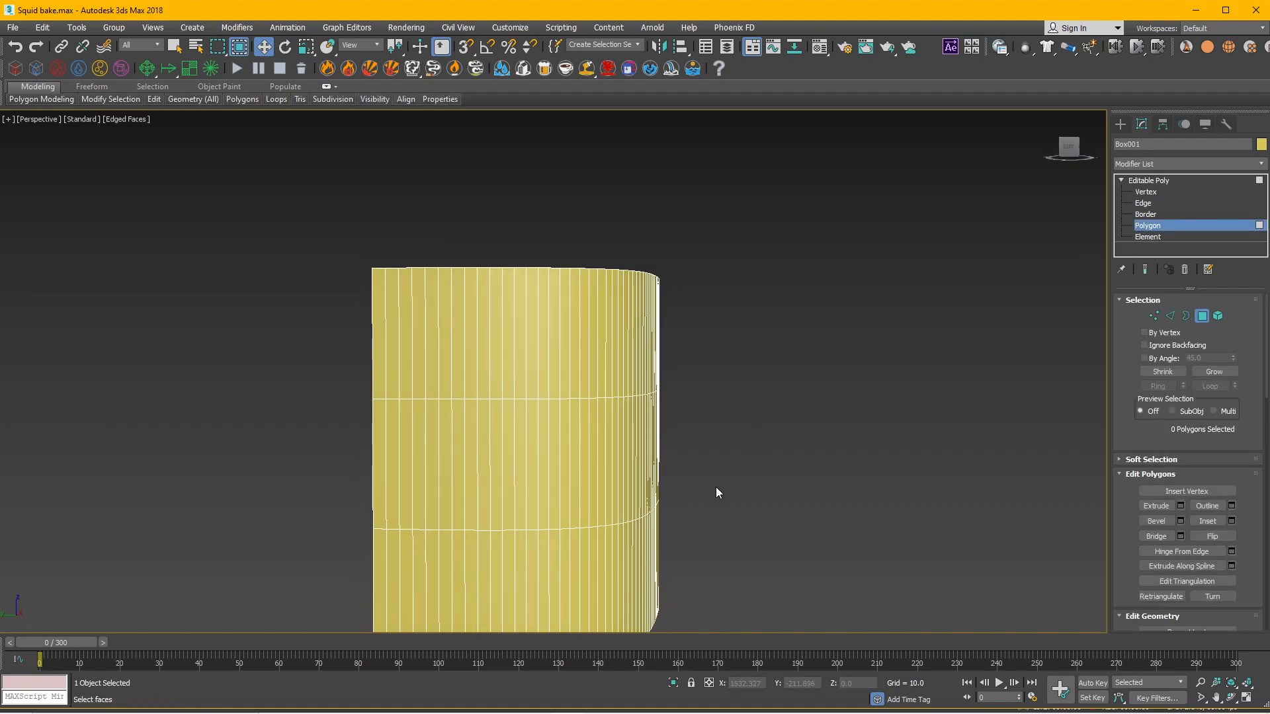
{"action": "middle_click_drag", "start_coordinate": [410, 456], "coordinate": [476, 481], "text": "alt"}
{"action": "left_click", "coordinate": [532, 405]}
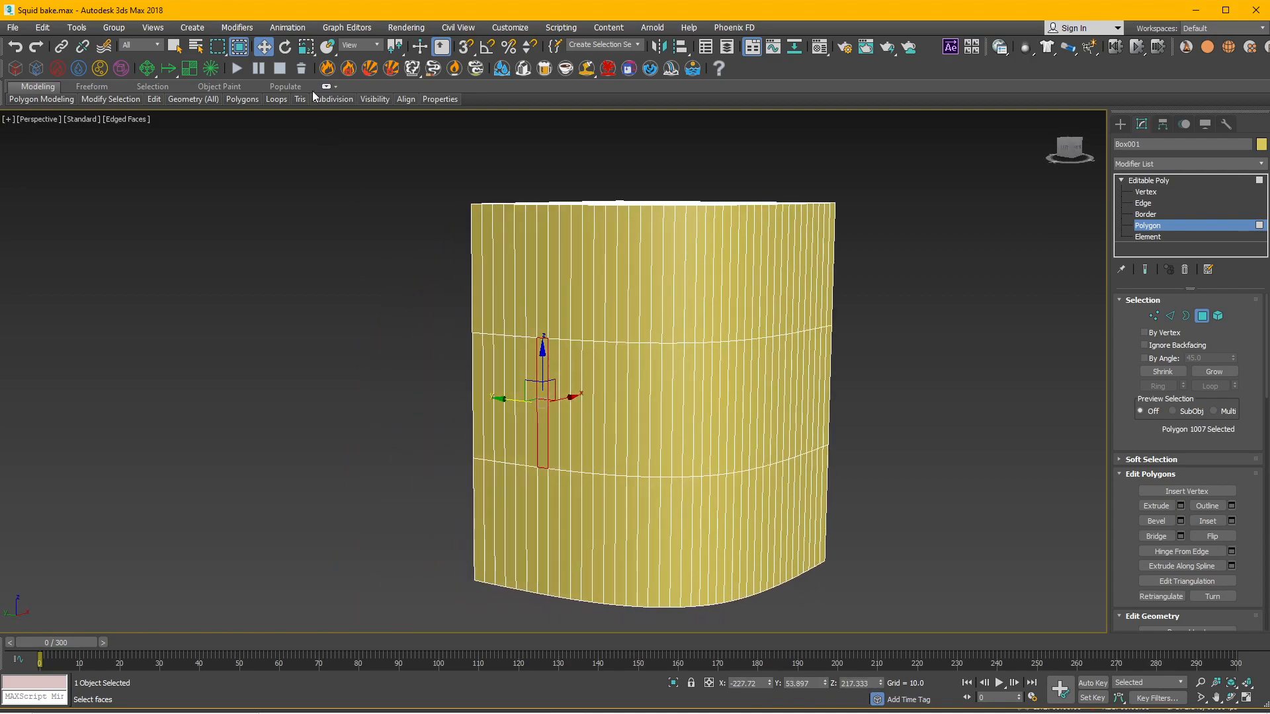
{"action": "middle_click_drag", "start_coordinate": [416, 352], "coordinate": [482, 341], "text": "alt"}
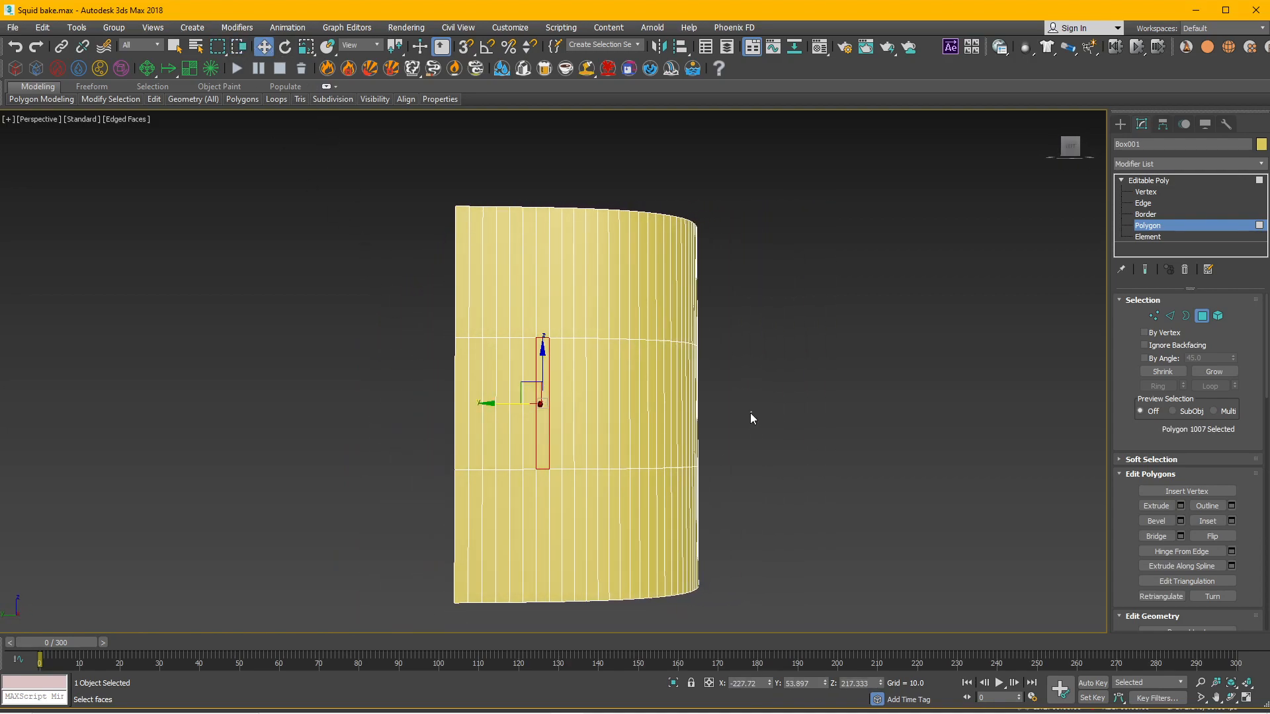
{"action": "left_click_drag", "start_coordinate": [752, 390], "coordinate": [418, 397]}
{"action": "mouse_move", "coordinate": [754, 427]}
{"action": "middle_mouse_down", "text": "alt"}
{"action": "mouse_move", "coordinate": [599, 415]}
{"action": "mouse_move", "coordinate": [754, 427]}
{"action": "middle_mouse_up", "text": "alt"}
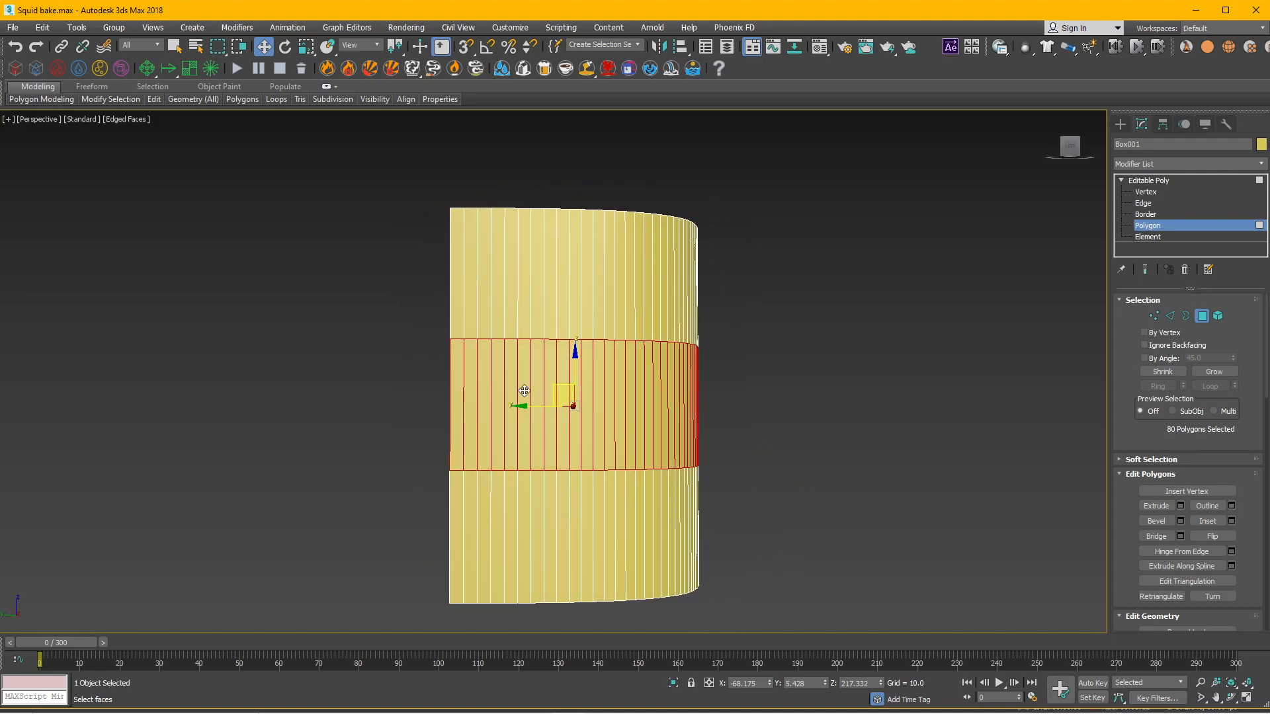
- Reduce the polygon selection to the front part of the middle band that wraps the rounded corner, leaving margins on both sides
{"action": "left_click_drag", "start_coordinate": [557, 423], "coordinate": [561, 426], "text": "alt"}
{"action": "middle_click_drag", "start_coordinate": [805, 430], "coordinate": [680, 436], "text": "alt"}
{"action": "left_click_drag", "start_coordinate": [831, 427], "coordinate": [718, 404]}
{"action": "middle_click_drag", "start_coordinate": [719, 404], "coordinate": [494, 440], "text": "alt"}
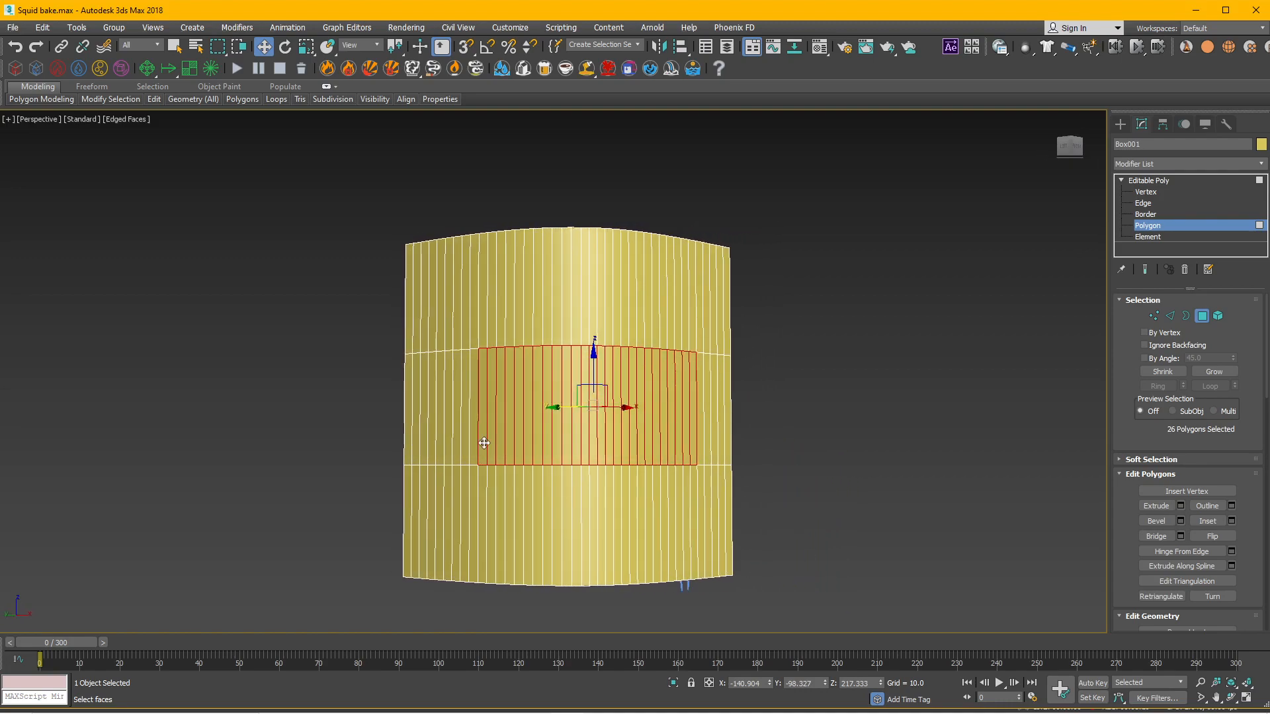
{"action": "left_click", "coordinate": [474, 445], "text": "ctrl"}
{"action": "middle_click_drag", "start_coordinate": [664, 447], "coordinate": [639, 467], "text": "alt"}
{"action": "scroll", "coordinate": [632, 464], "scroll_direction": "down", "scroll_amount": 3}
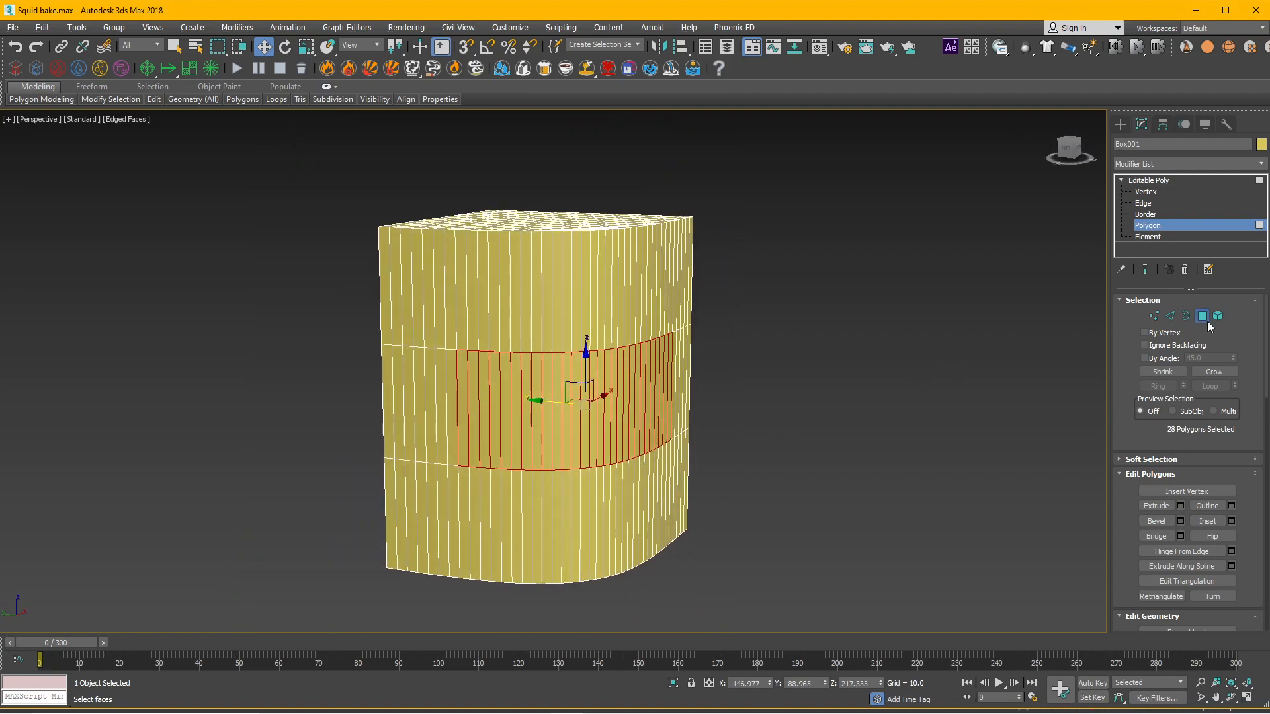
- Detach the selected corner polygons as a separate object named Screen
{"action": "left_click_drag", "start_coordinate": [1242, 465], "coordinate": [1234, 290]}
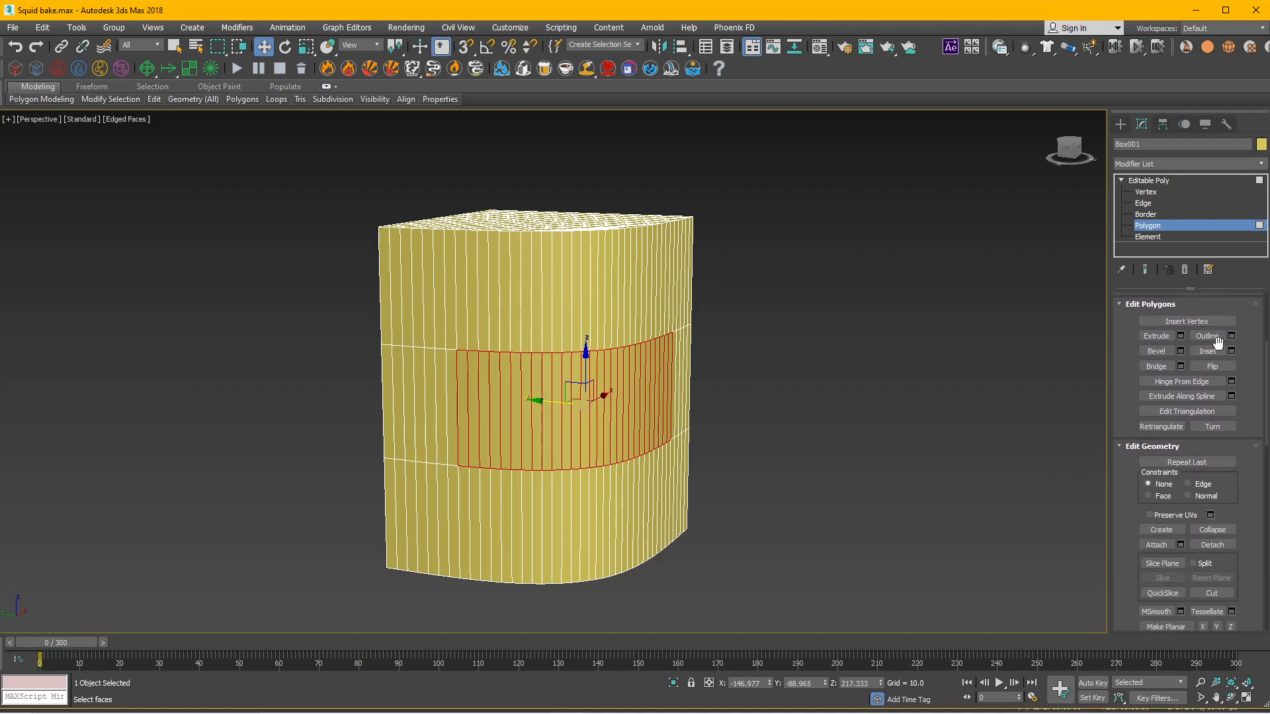
{"action": "left_click", "coordinate": [1211, 546]}
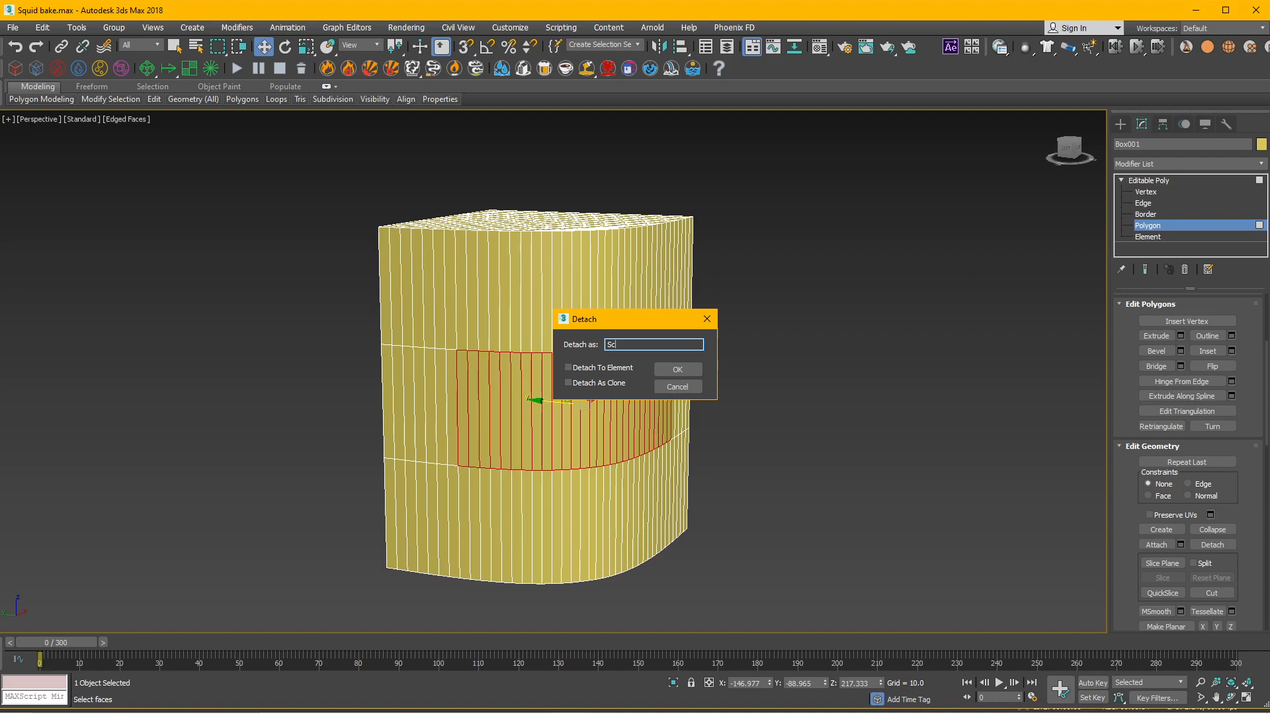
{"action": "left_click", "coordinate": [678, 372]}
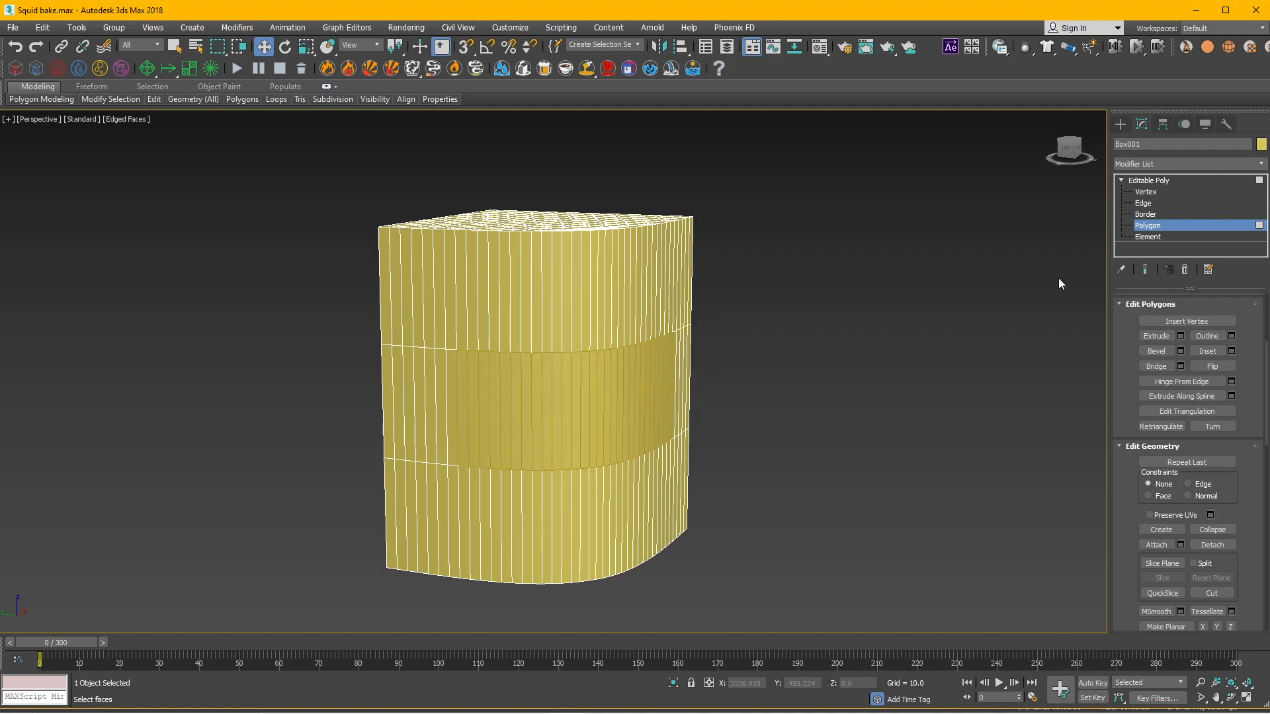
- Leave polygon editing, select the detached Screen object and hide it to expose the building's opening
{"action": "left_click", "coordinate": [1170, 181]}
{"action": "left_click", "coordinate": [871, 363]}
{"action": "left_click", "coordinate": [618, 397]}
{"action": "middle_click_drag", "start_coordinate": [617, 397], "coordinate": [484, 514], "text": "alt"}
{"action": "left_click_drag", "start_coordinate": [483, 514], "coordinate": [635, 516]}
{"action": "middle_click_drag", "start_coordinate": [635, 516], "coordinate": [727, 435], "text": "alt"}
{"action": "key", "text": "ctrl+z"}
{"action": "right_click", "coordinate": [600, 400]}
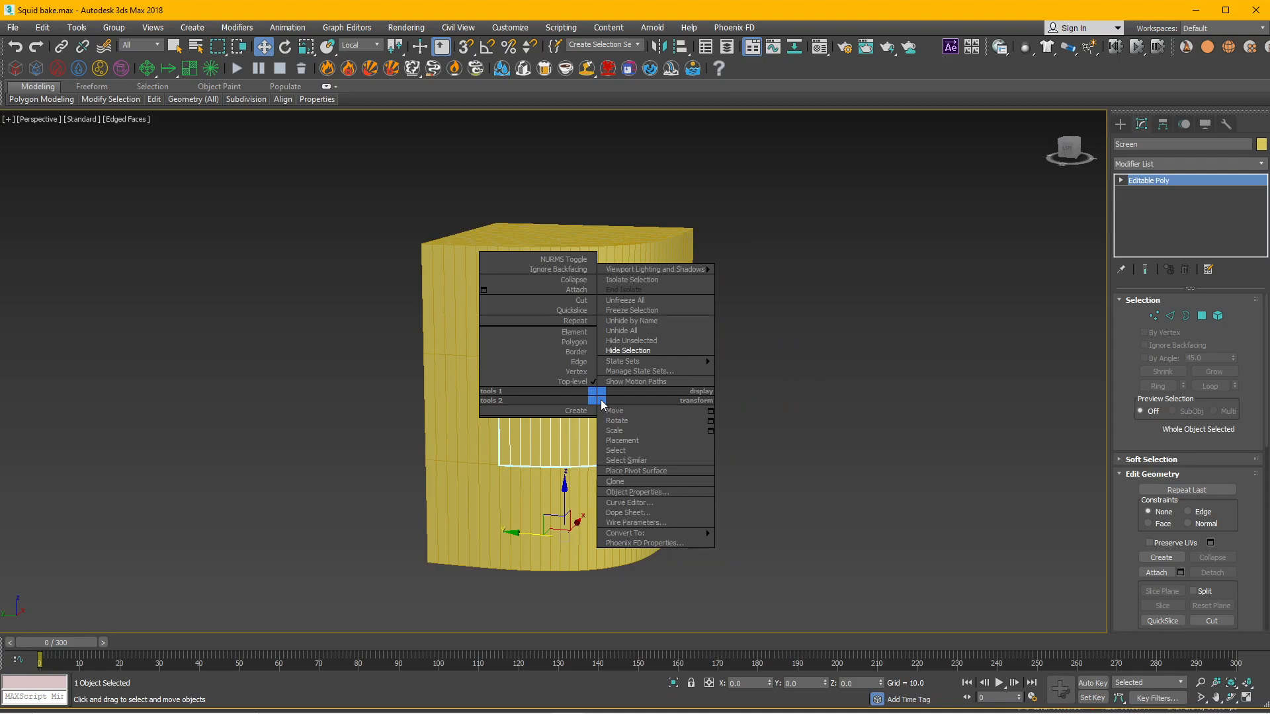
{"action": "left_click", "coordinate": [629, 350]}
{"action": "middle_click_drag", "start_coordinate": [751, 417], "coordinate": [652, 430], "text": "alt"}
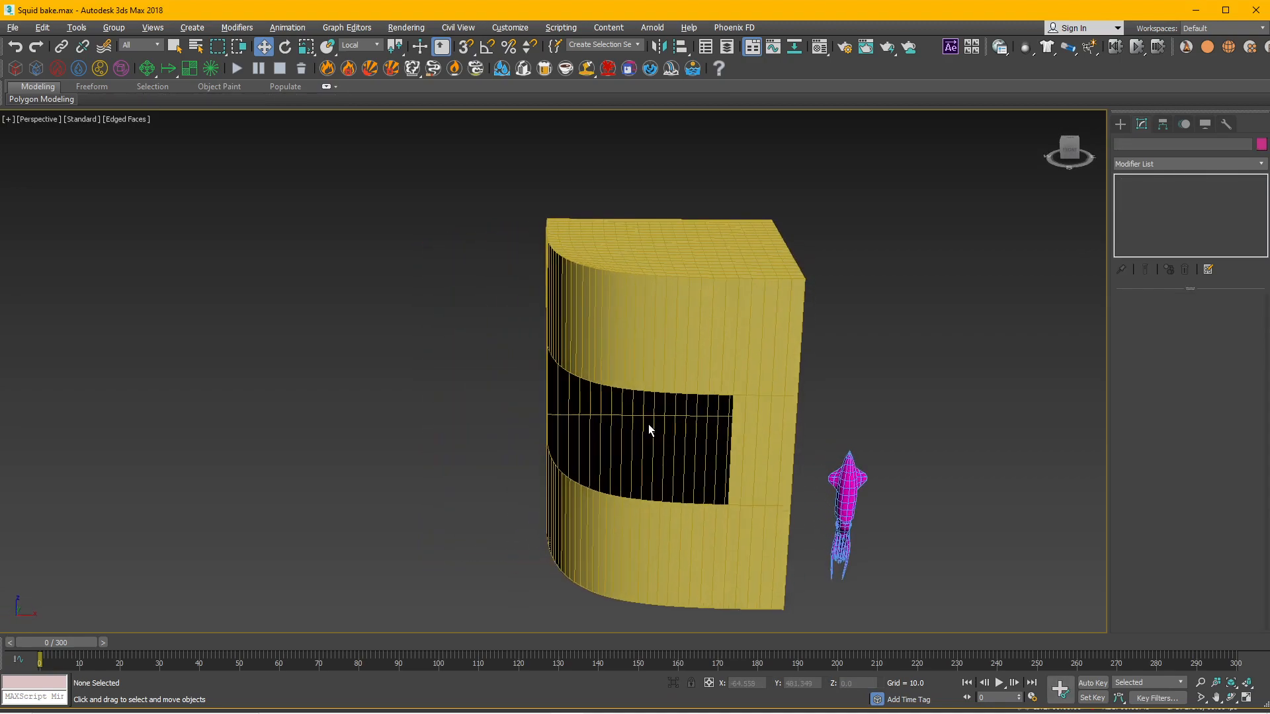
- Move the squid into the building's opening and rotate it to a slanted pose
{"action": "left_click", "coordinate": [863, 510]}
{"action": "left_click_drag", "start_coordinate": [871, 541], "coordinate": [677, 539]}
{"action": "middle_click_drag", "start_coordinate": [677, 539], "coordinate": [655, 520], "text": "alt"}
{"action": "left_click_drag", "start_coordinate": [646, 513], "coordinate": [683, 515]}
{"action": "key", "text": "e"}
{"action": "key", "text": "w"}
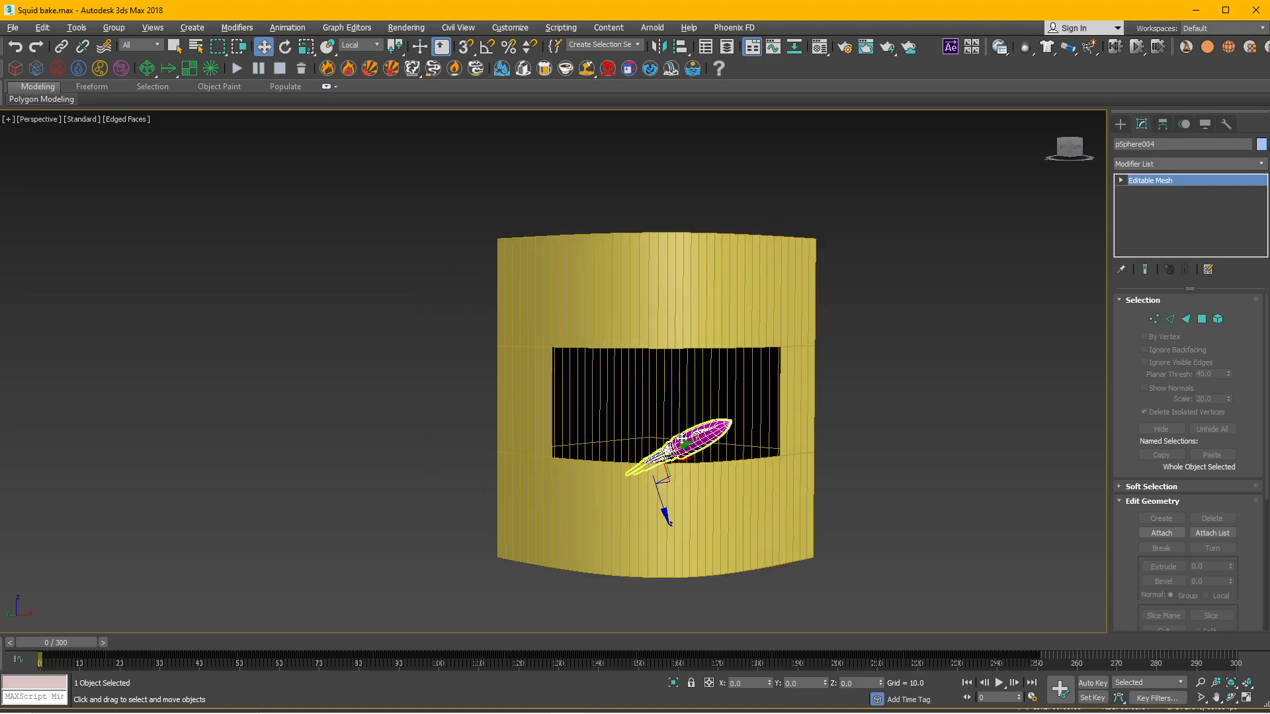
{"action": "middle_click_drag", "start_coordinate": [681, 439], "coordinate": [659, 523], "text": "alt"}
{"action": "middle_click_drag", "start_coordinate": [658, 472], "coordinate": [649, 488], "text": "alt"}
{"action": "left_click_drag", "start_coordinate": [649, 487], "coordinate": [706, 409]}
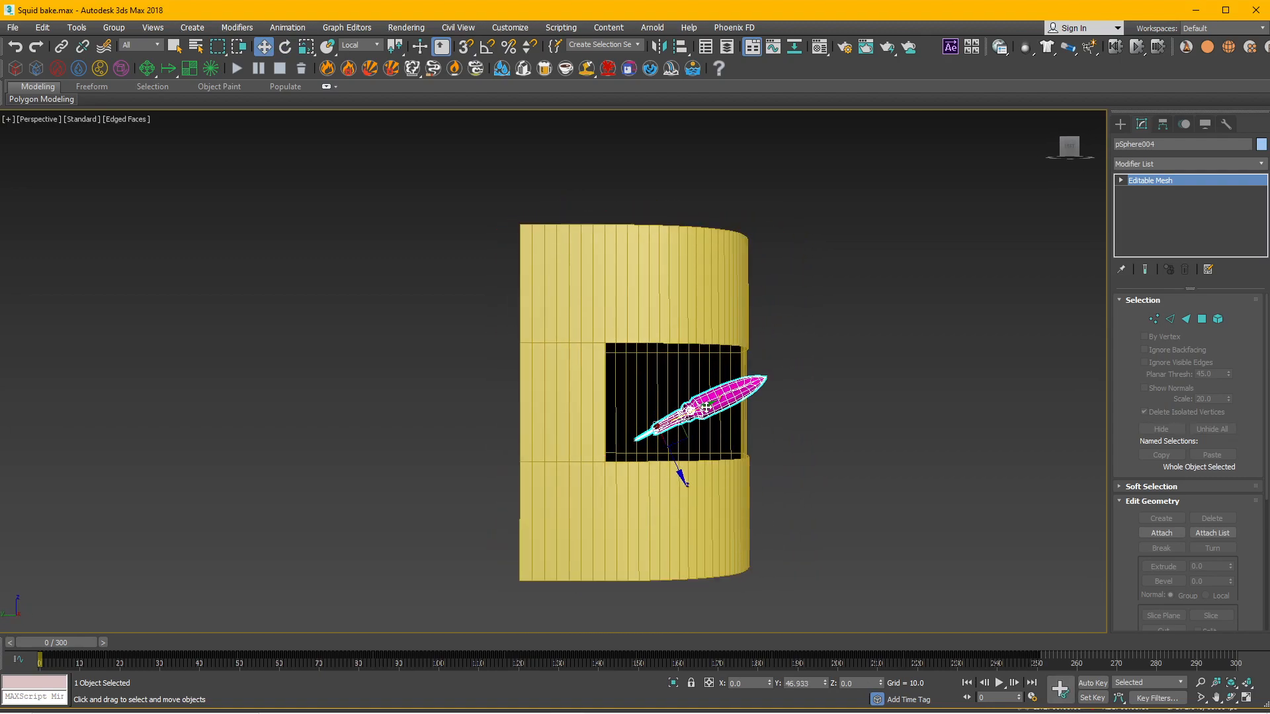
- Go to frame 179 and shift the squid along its local X axis within the opening
{"action": "middle_click_drag", "start_coordinate": [705, 408], "coordinate": [637, 434], "text": "alt"}
{"action": "scroll", "coordinate": [705, 437], "scroll_direction": "up", "scroll_amount": 2}
{"action": "left_click_drag", "start_coordinate": [84, 639], "coordinate": [777, 558]}
{"action": "middle_click_drag", "start_coordinate": [661, 523], "coordinate": [567, 450], "text": "alt"}
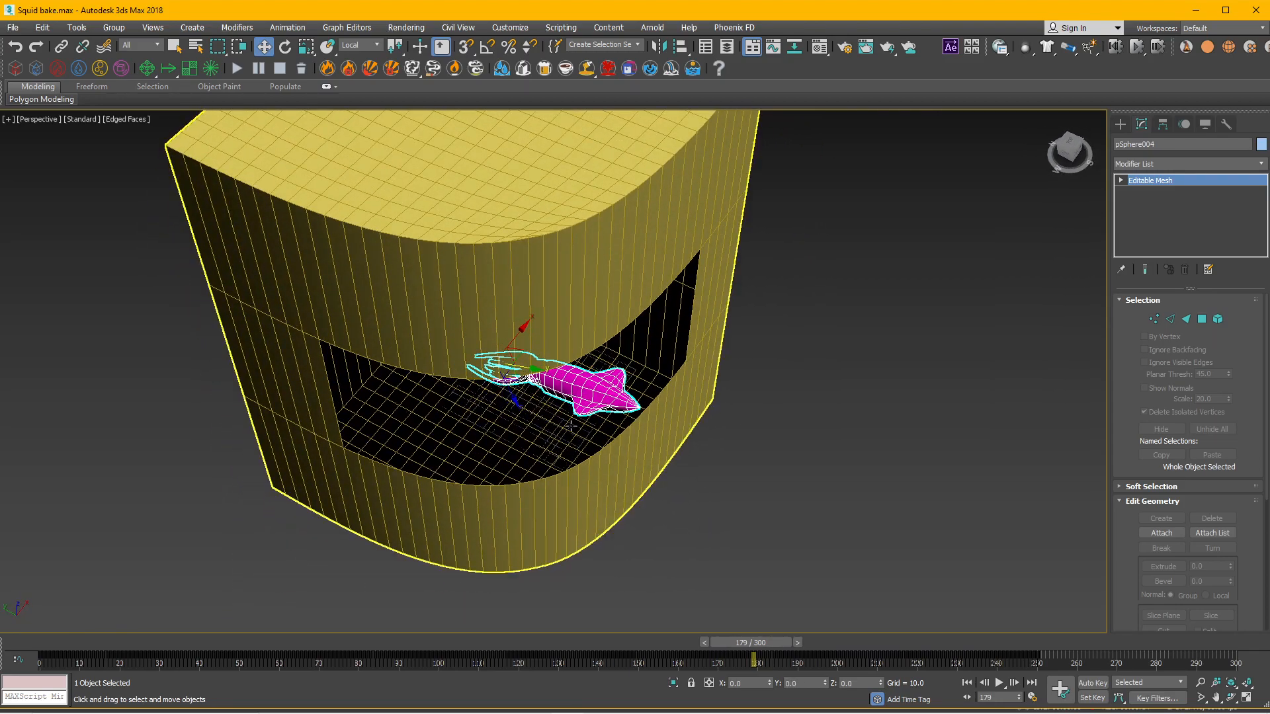
{"action": "key", "text": "w"}
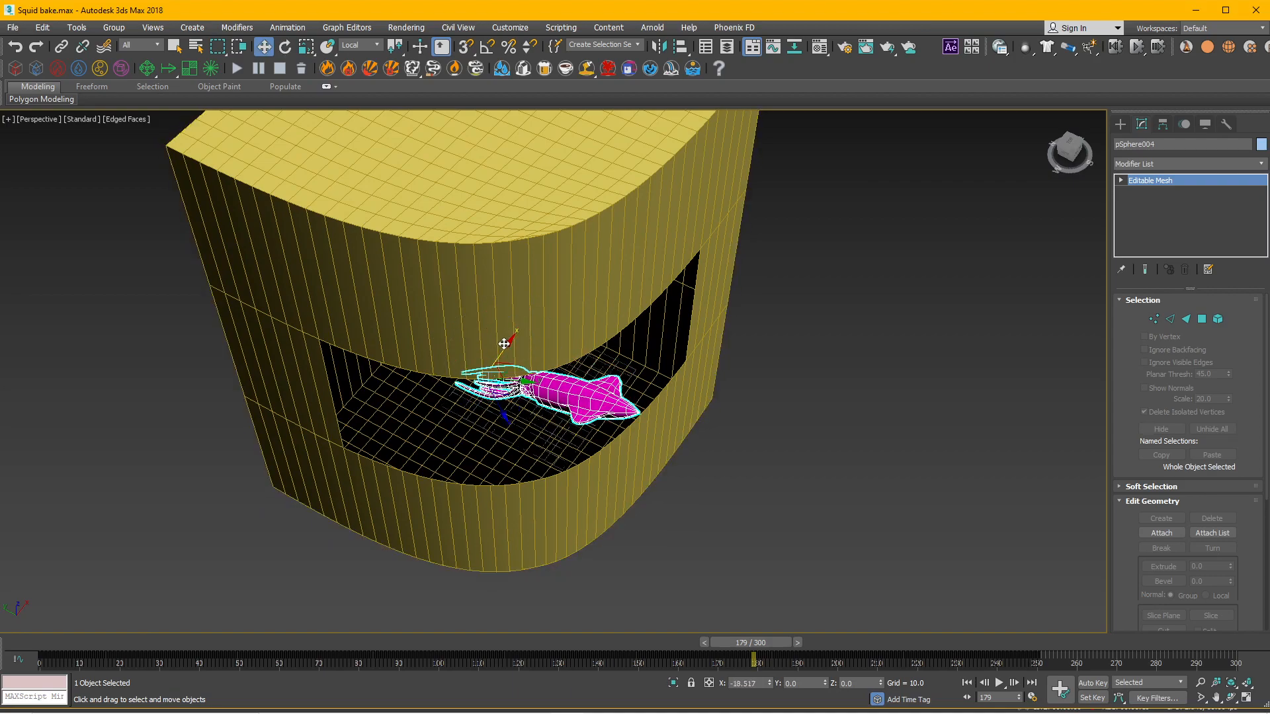
- Deselect the squid and examine its placement in the opening from above, below and both sides
{"action": "middle_click_drag", "start_coordinate": [668, 438], "coordinate": [735, 372], "text": "alt"}
{"action": "left_click", "coordinate": [894, 373]}
{"action": "middle_click_drag", "start_coordinate": [894, 372], "coordinate": [865, 343], "text": "alt"}
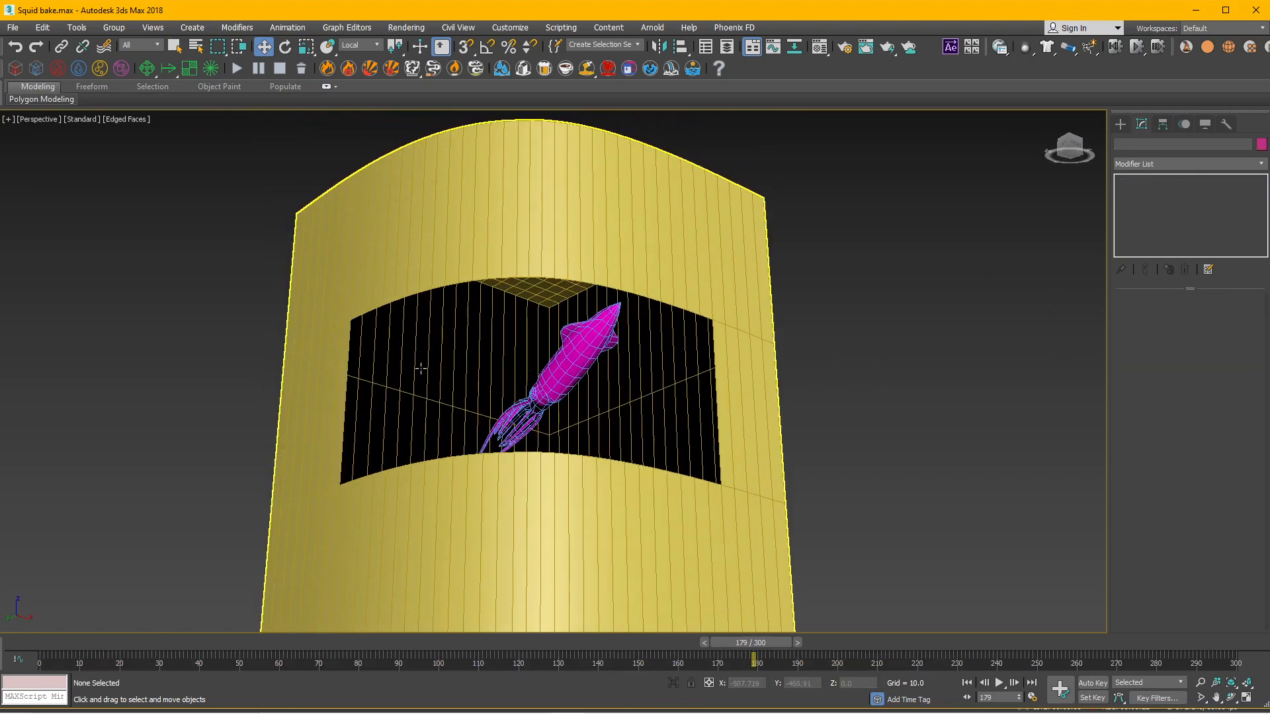
{"action": "scroll", "coordinate": [430, 302], "scroll_direction": "up", "scroll_amount": 3}
{"action": "middle_click_drag", "start_coordinate": [607, 307], "coordinate": [771, 338], "text": "alt"}
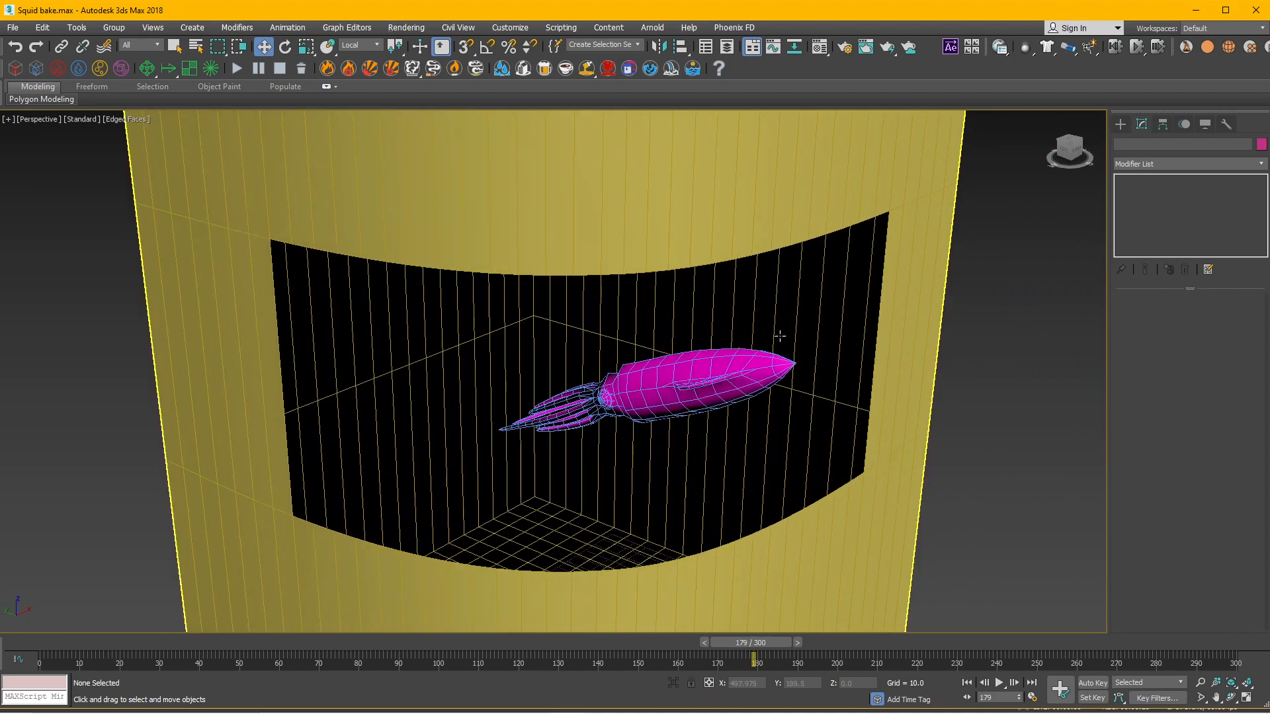
{"action": "mouse_move", "coordinate": [603, 344]}
{"action": "middle_mouse_down", "text": "alt"}
{"action": "mouse_move", "coordinate": [618, 320]}
{"action": "mouse_move", "coordinate": [604, 335]}
{"action": "middle_mouse_up", "text": "alt"}
{"action": "scroll", "coordinate": [604, 335], "scroll_direction": "down", "scroll_amount": 5}
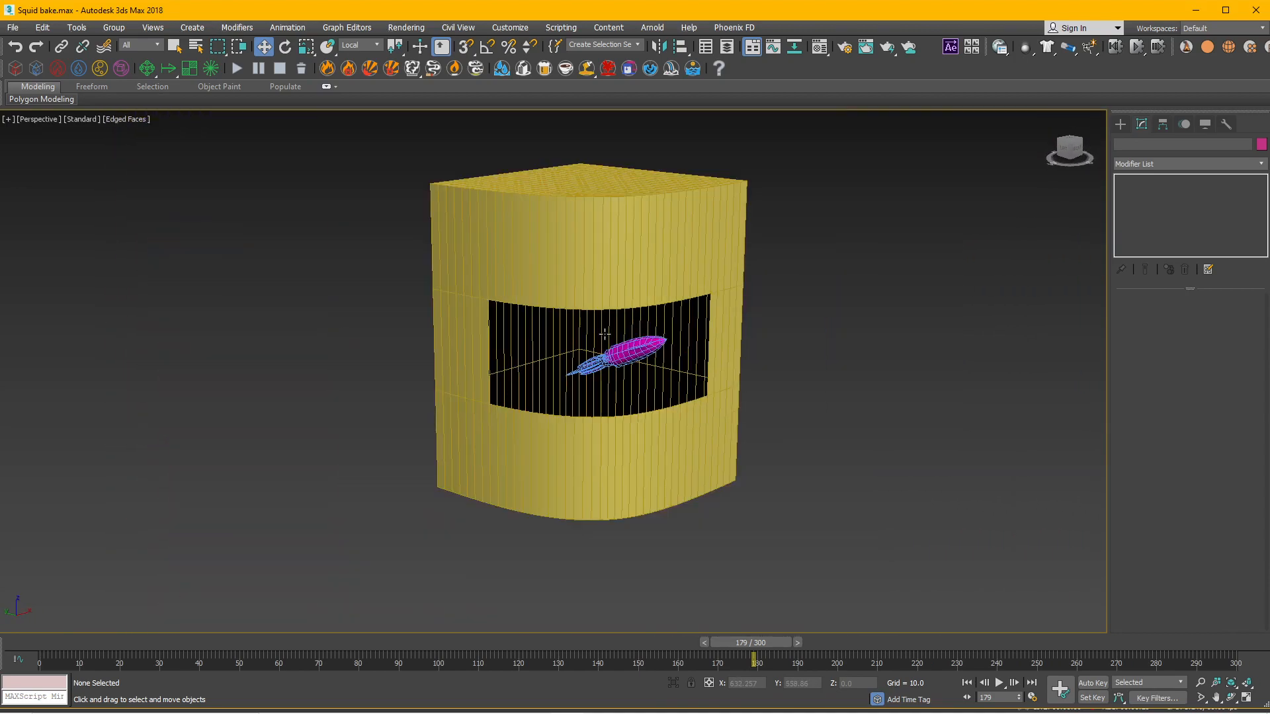
{"action": "middle_click_drag", "start_coordinate": [717, 330], "coordinate": [661, 374]}
- Select all building polygons above the opening and detach them as a separate object named Object001
{"action": "left_click", "coordinate": [541, 278]}
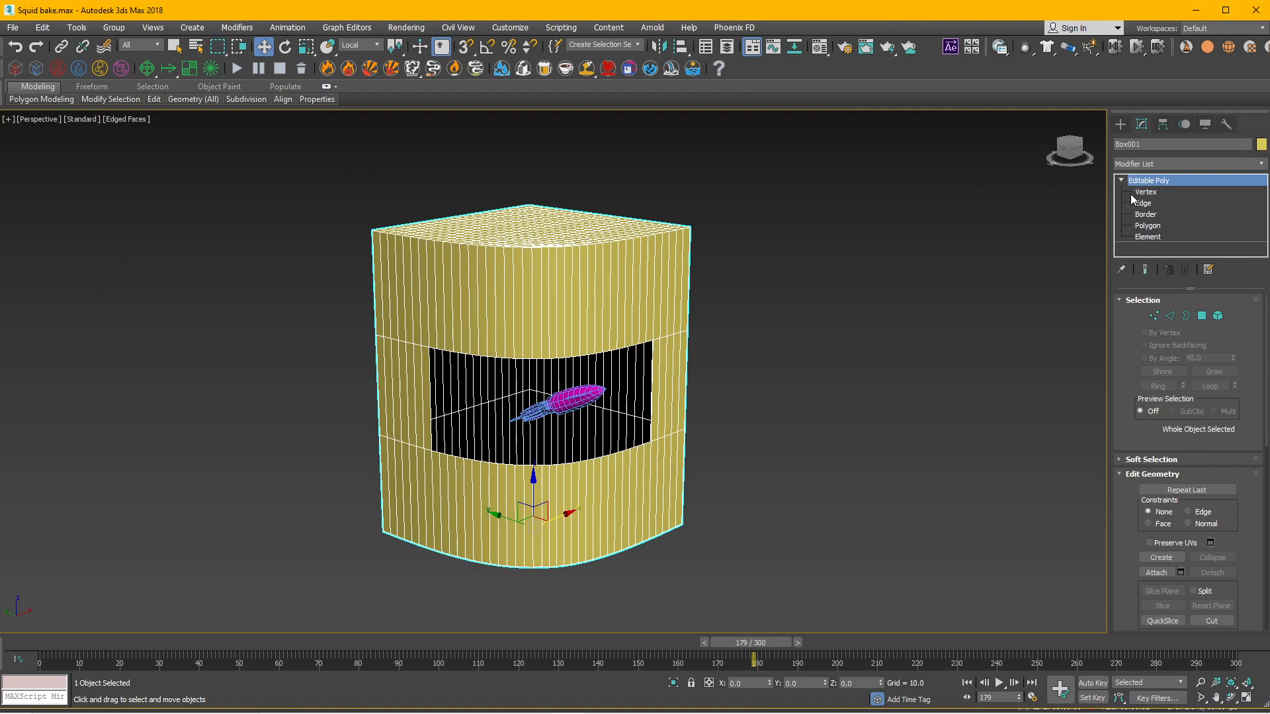
{"action": "left_click", "coordinate": [1148, 226]}
{"action": "mouse_move", "coordinate": [779, 355]}
{"action": "middle_mouse_down", "text": "alt"}
{"action": "mouse_move", "coordinate": [750, 330]}
{"action": "mouse_move", "coordinate": [796, 364]}
{"action": "mouse_move", "coordinate": [789, 374]}
{"action": "middle_mouse_up", "text": "alt"}
{"action": "scroll", "coordinate": [688, 314], "scroll_direction": "up", "scroll_amount": 3}
{"action": "scroll", "coordinate": [789, 374], "scroll_direction": "down", "scroll_amount": 3}
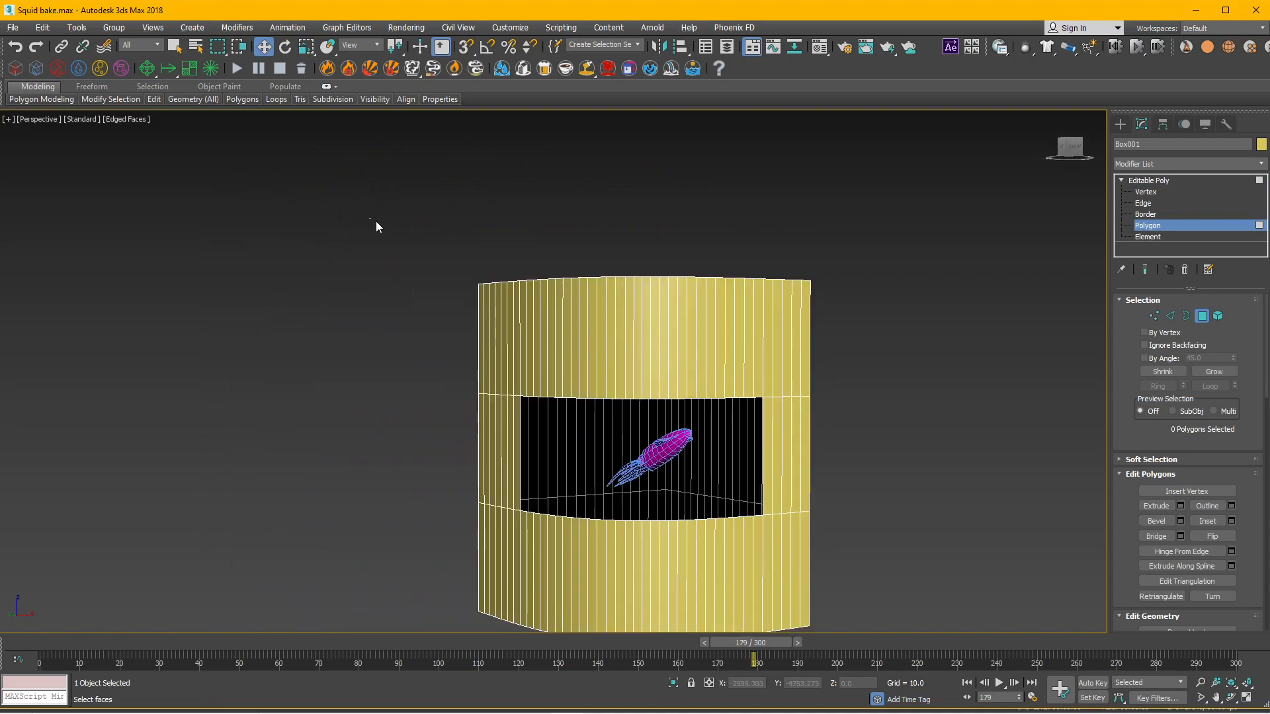
{"action": "left_click_drag", "start_coordinate": [900, 345], "coordinate": [899, 344]}
{"action": "middle_click_drag", "start_coordinate": [799, 364], "coordinate": [713, 318], "text": "alt"}
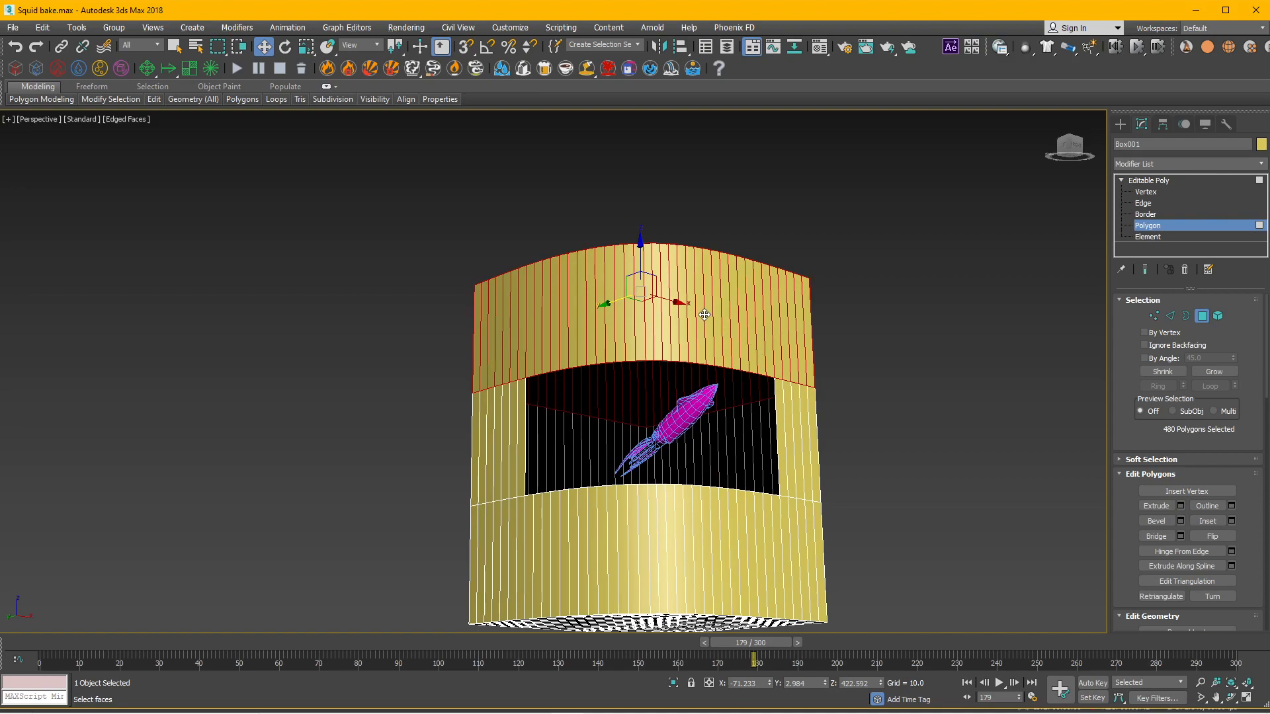
{"action": "right_click", "coordinate": [704, 315]}
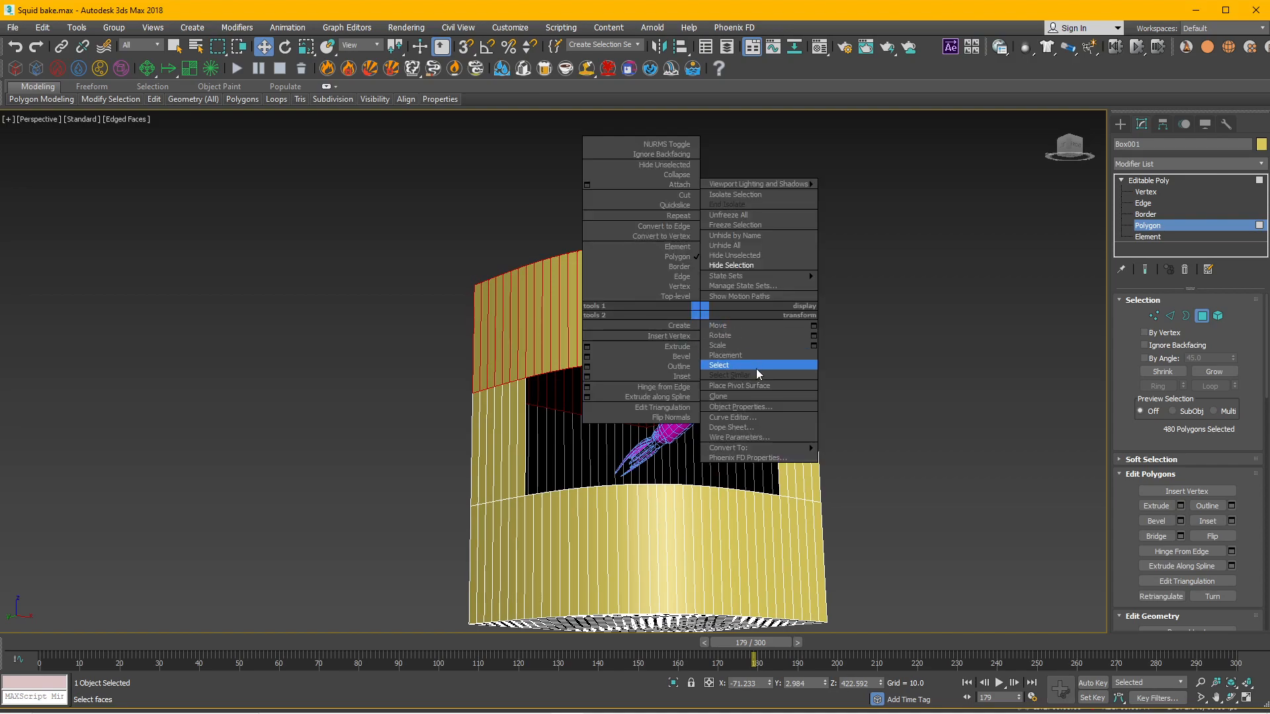
{"action": "scroll", "coordinate": [1234, 505], "scroll_direction": "down", "scroll_amount": 5}
{"action": "left_click", "coordinate": [1223, 538]}
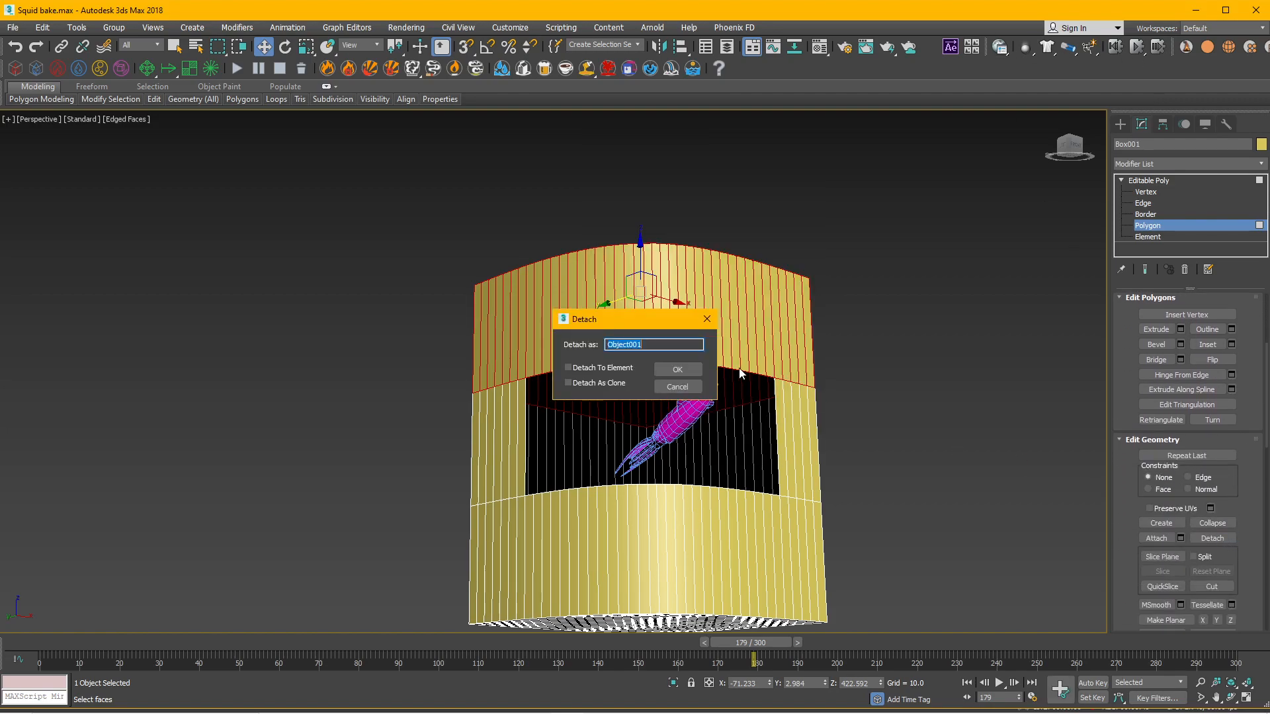
{"action": "left_click", "coordinate": [680, 371]}
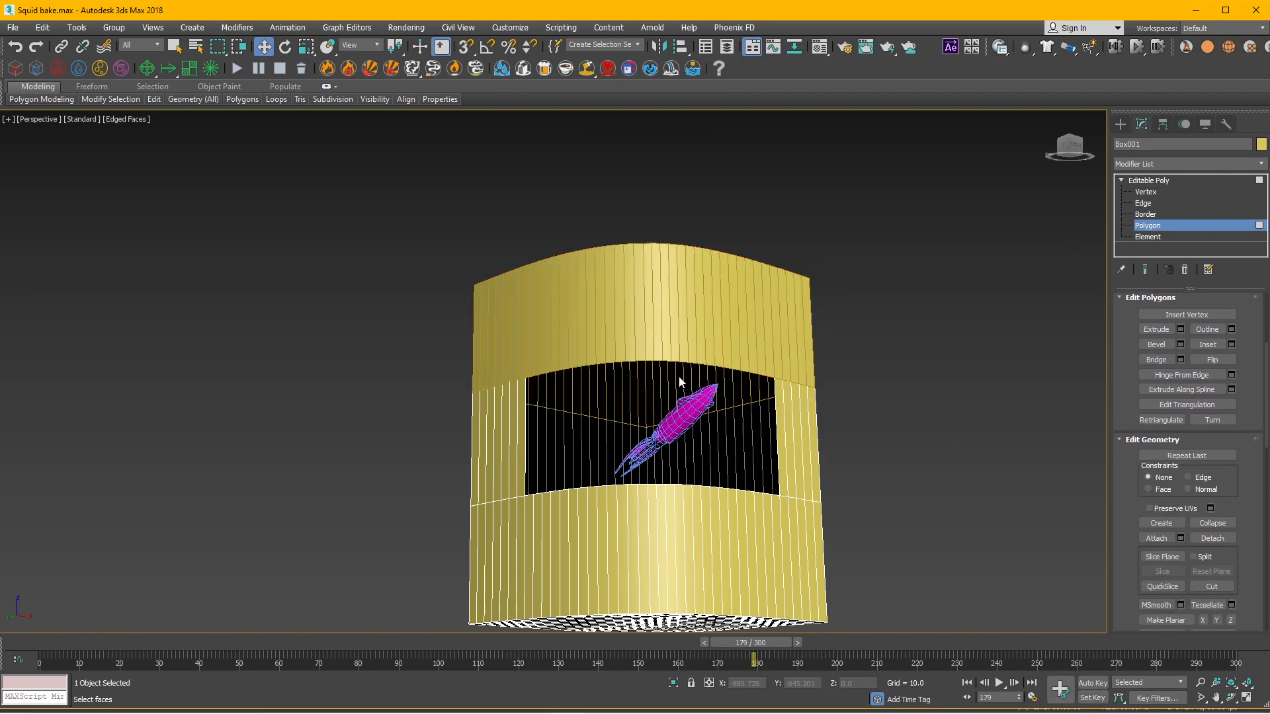
- Select all building polygons below the opening and detach them as a separate object
{"action": "left_click", "coordinate": [1169, 184]}
{"action": "left_click", "coordinate": [1151, 225]}
{"action": "middle_click_drag", "start_coordinate": [847, 545], "coordinate": [875, 515]}
{"action": "left_click_drag", "start_coordinate": [513, 460], "coordinate": [474, 458]}
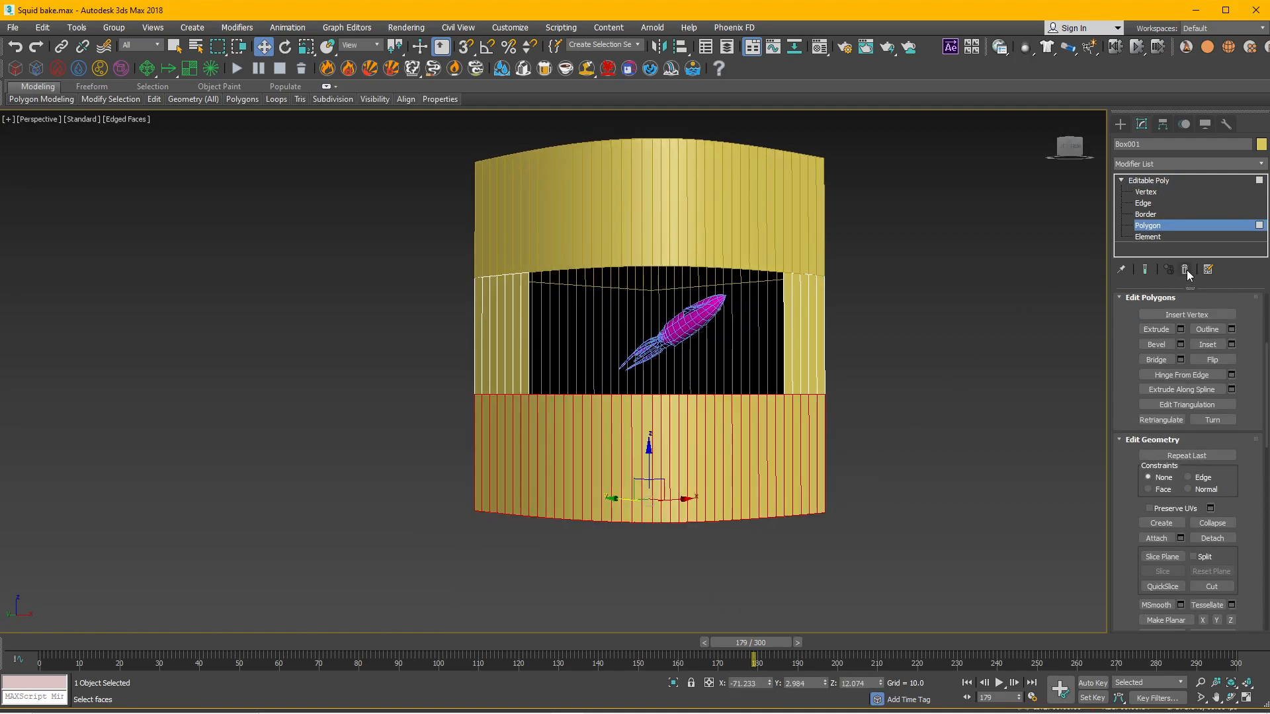
{"action": "left_click", "coordinate": [1213, 538]}
{"action": "left_click", "coordinate": [677, 370]}
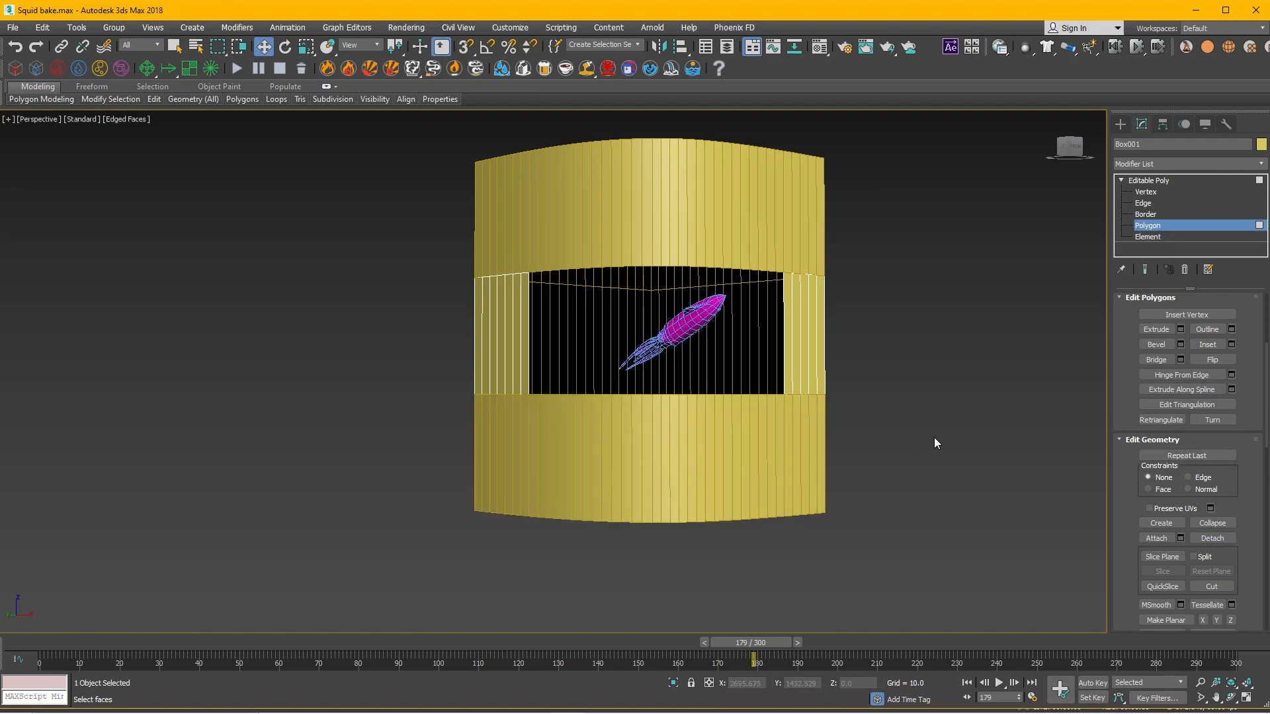
- Apply a Cap Holes modifier to the building's detached upper section to close its underside
{"action": "left_click", "coordinate": [1149, 180]}
{"action": "left_click", "coordinate": [674, 227]}
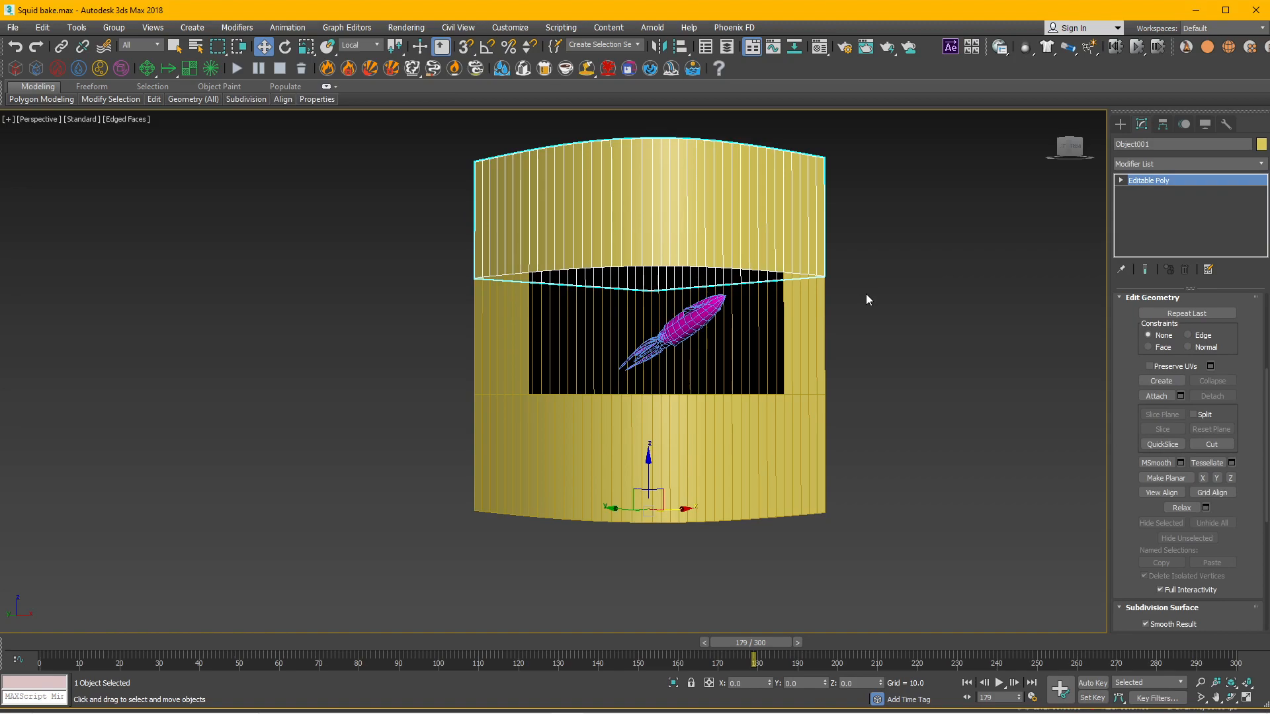
{"action": "left_click", "coordinate": [1178, 164]}
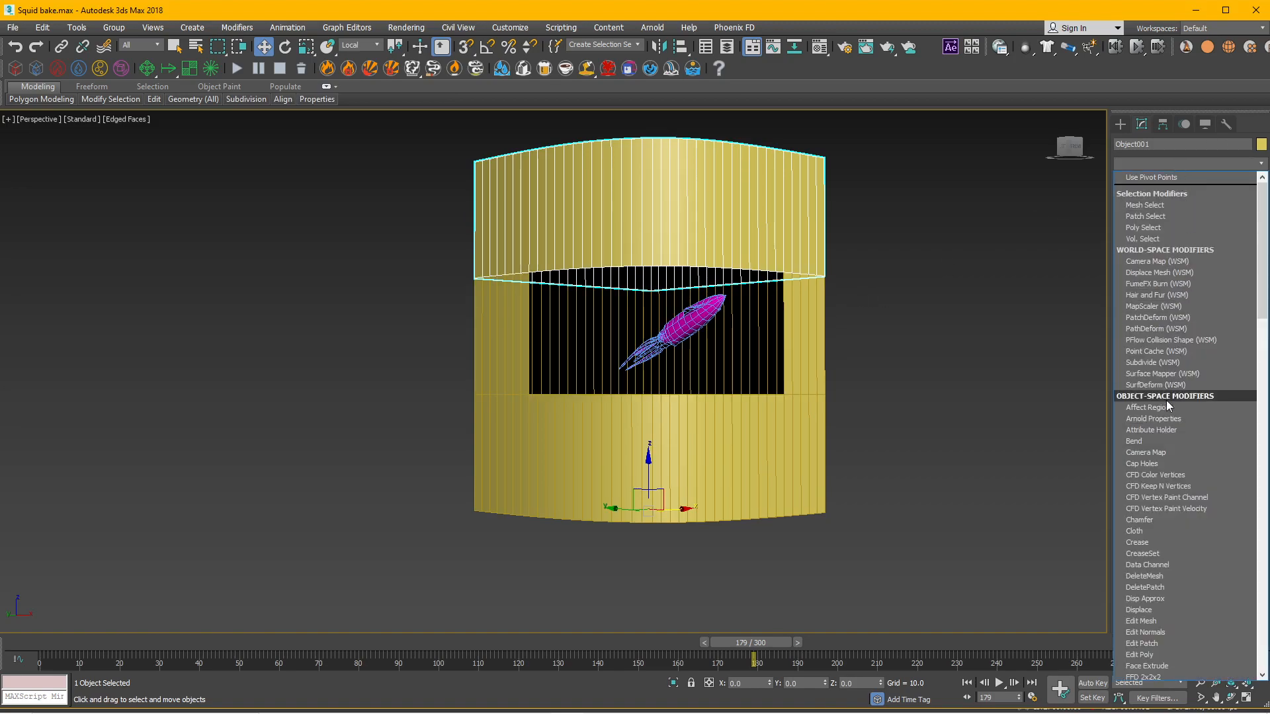
{"action": "left_click", "coordinate": [1160, 464]}
{"action": "middle_click_drag", "start_coordinate": [887, 337], "coordinate": [866, 392], "text": "alt"}
- Apply a Cap Holes modifier to the building's detached lower section to close its top
{"action": "left_click", "coordinate": [753, 436]}
{"action": "left_click", "coordinate": [1208, 162]}
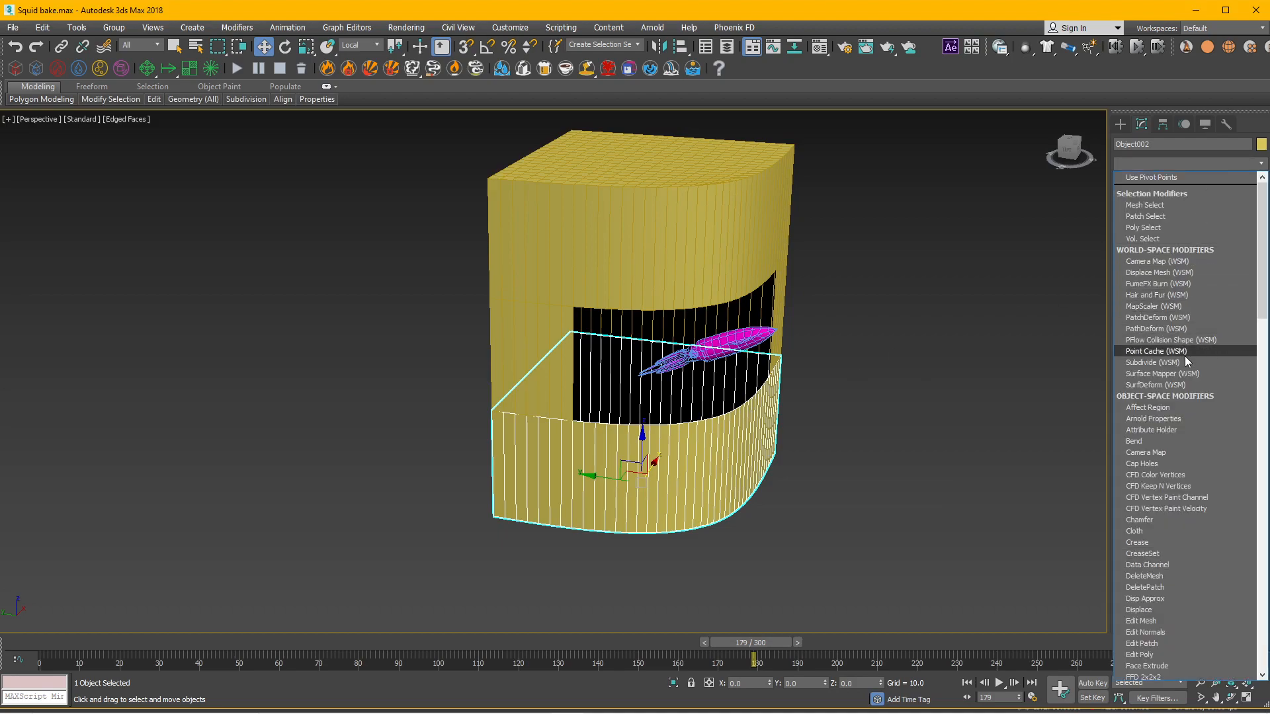
{"action": "left_click", "coordinate": [1163, 458]}
{"action": "left_click", "coordinate": [891, 411]}
{"action": "middle_click_drag", "start_coordinate": [890, 415], "coordinate": [774, 496], "text": "alt"}
- Create a box beside the building, about 248 long, 66 wide and 97 high
{"action": "left_click", "coordinate": [1127, 125]}
{"action": "left_click", "coordinate": [1161, 205]}
{"action": "mouse_move", "coordinate": [774, 496]}
{"action": "left_mouse_down"}
{"action": "mouse_move", "coordinate": [860, 572]}
{"action": "mouse_move", "coordinate": [946, 605]}
{"action": "left_mouse_up"}
{"action": "left_click", "coordinate": [942, 565]}
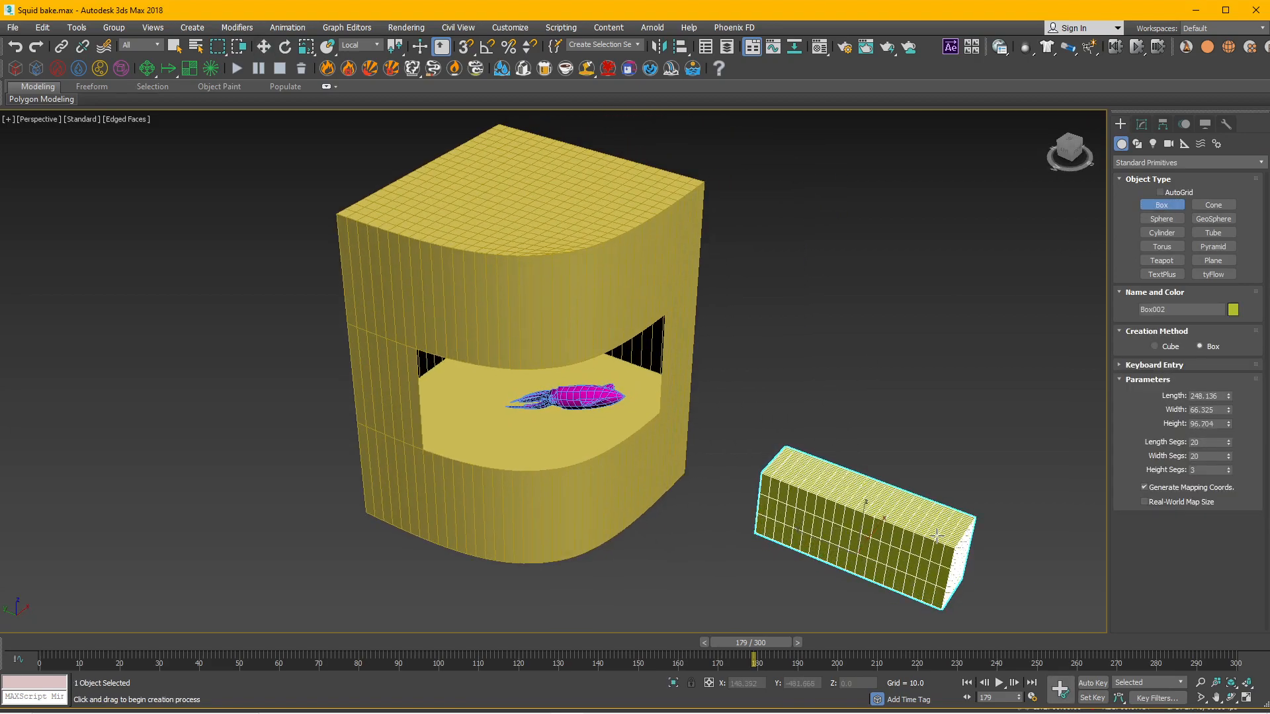
{"action": "left_click", "coordinate": [937, 535]}
- Move the new box into the building's opening and adjust its height to sit on the lower section
{"action": "key", "text": "w"}
{"action": "left_click_drag", "start_coordinate": [830, 549], "coordinate": [597, 340]}
{"action": "middle_click_drag", "start_coordinate": [597, 339], "coordinate": [608, 345], "text": "alt"}
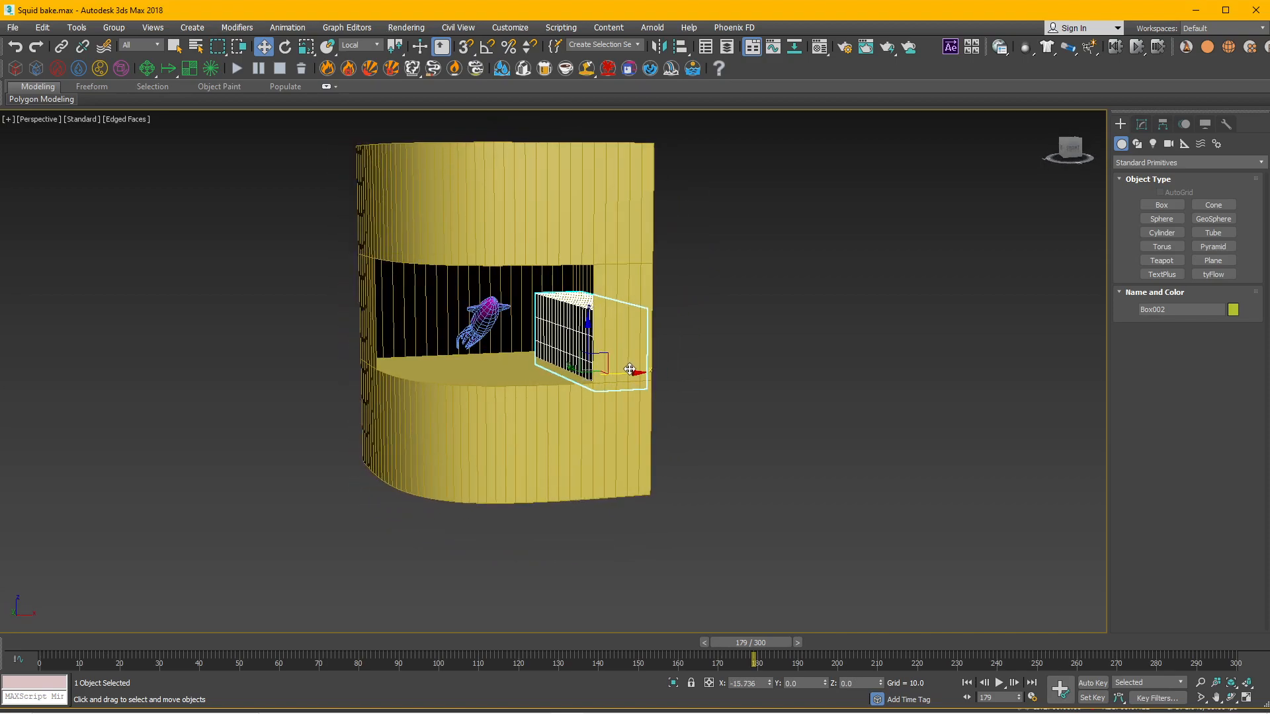
{"action": "left_click_drag", "start_coordinate": [589, 330], "coordinate": [587, 323]}
{"action": "middle_click_drag", "start_coordinate": [587, 323], "coordinate": [592, 426], "text": "alt"}
- Scale the box to about 158% vertically, stretch it lengthwise, and slide it back into the building as an inner wall
{"action": "key", "text": "r"}
{"action": "left_click_drag", "start_coordinate": [593, 427], "coordinate": [600, 447]}
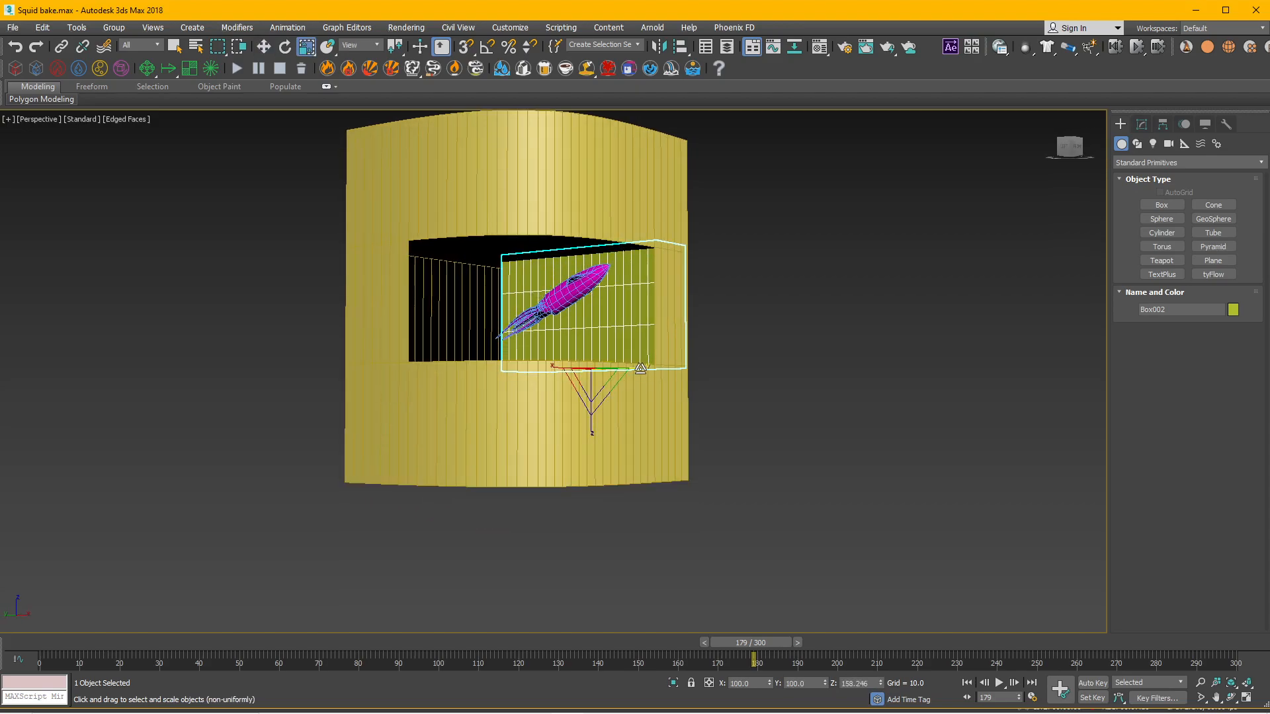
{"action": "left_click_drag", "start_coordinate": [640, 368], "coordinate": [655, 368]}
{"action": "key", "text": "w"}
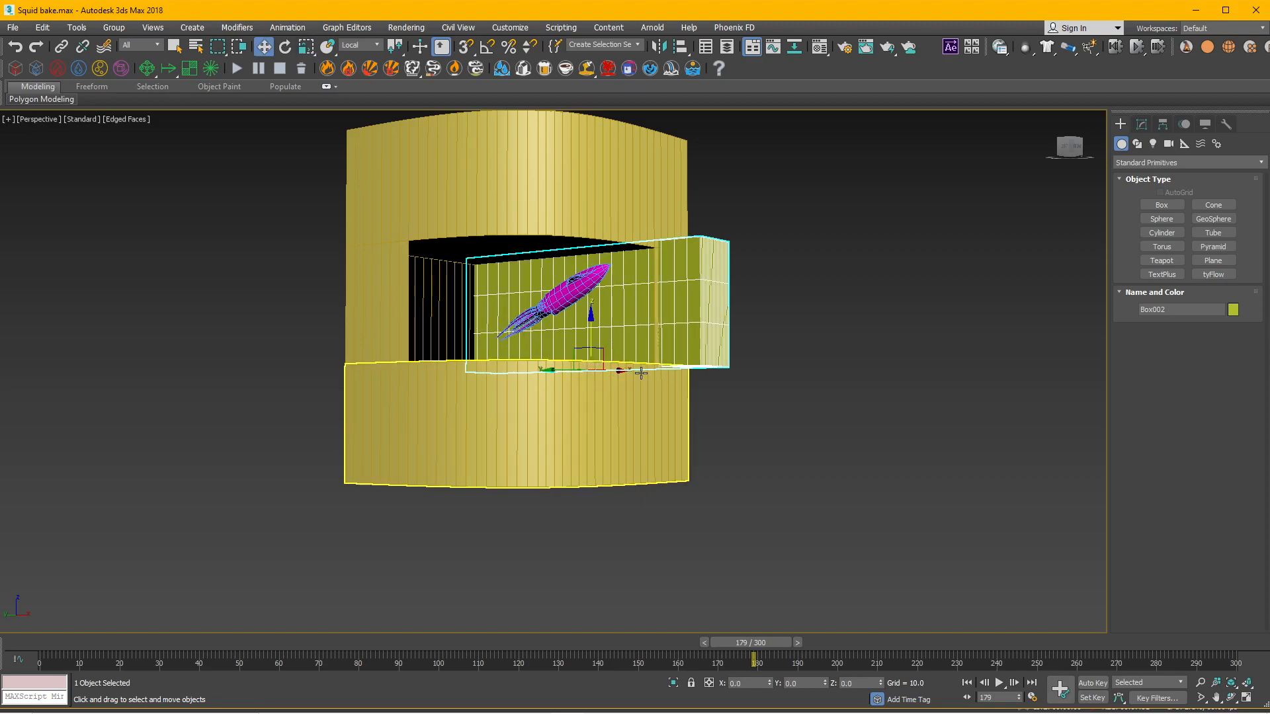
{"action": "middle_click_drag", "start_coordinate": [637, 374], "coordinate": [641, 400], "text": "alt"}
{"action": "left_click_drag", "start_coordinate": [556, 363], "coordinate": [513, 348]}
{"action": "middle_click_drag", "start_coordinate": [513, 349], "coordinate": [503, 360], "text": "alt"}
- Clone the inner wall box and rotate the copy with angle snap on so it stands perpendicular to the original
{"action": "left_click_drag", "start_coordinate": [589, 357], "coordinate": [497, 385], "text": "shift"}
{"action": "left_click", "coordinate": [636, 420]}
{"action": "middle_click_drag", "start_coordinate": [635, 417], "coordinate": [503, 390], "text": "alt"}
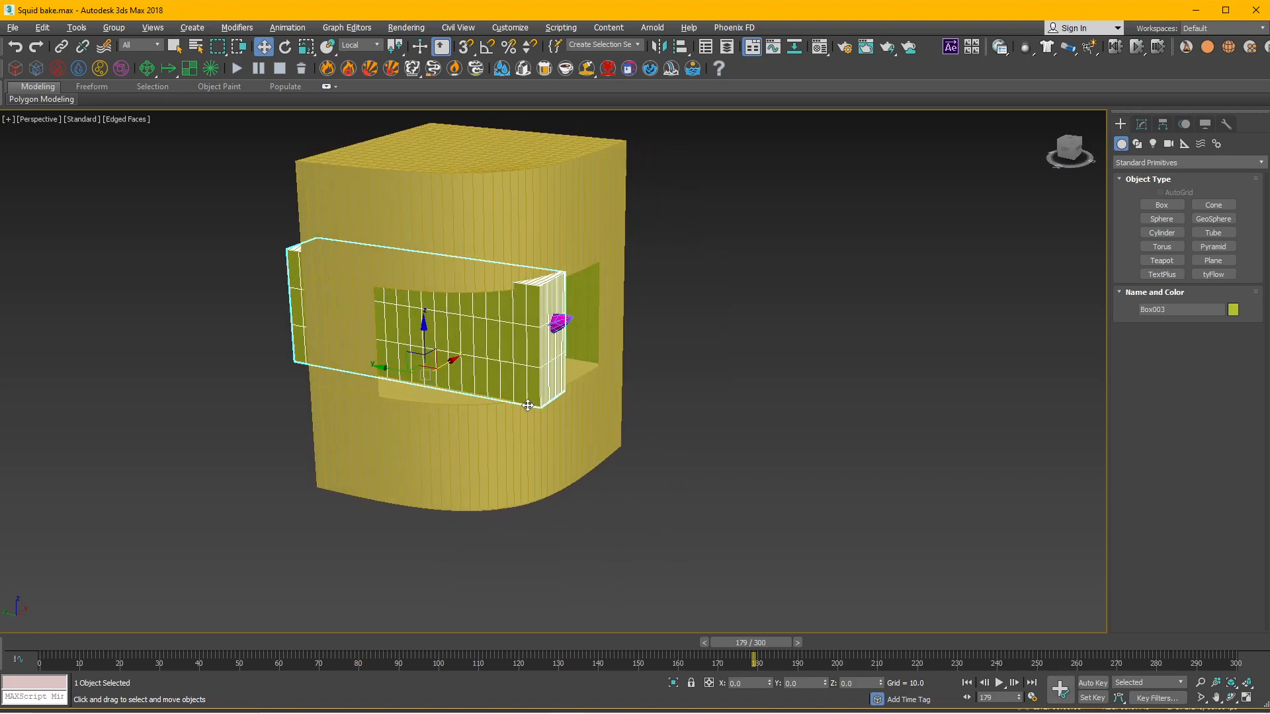
{"action": "key", "text": "e"}
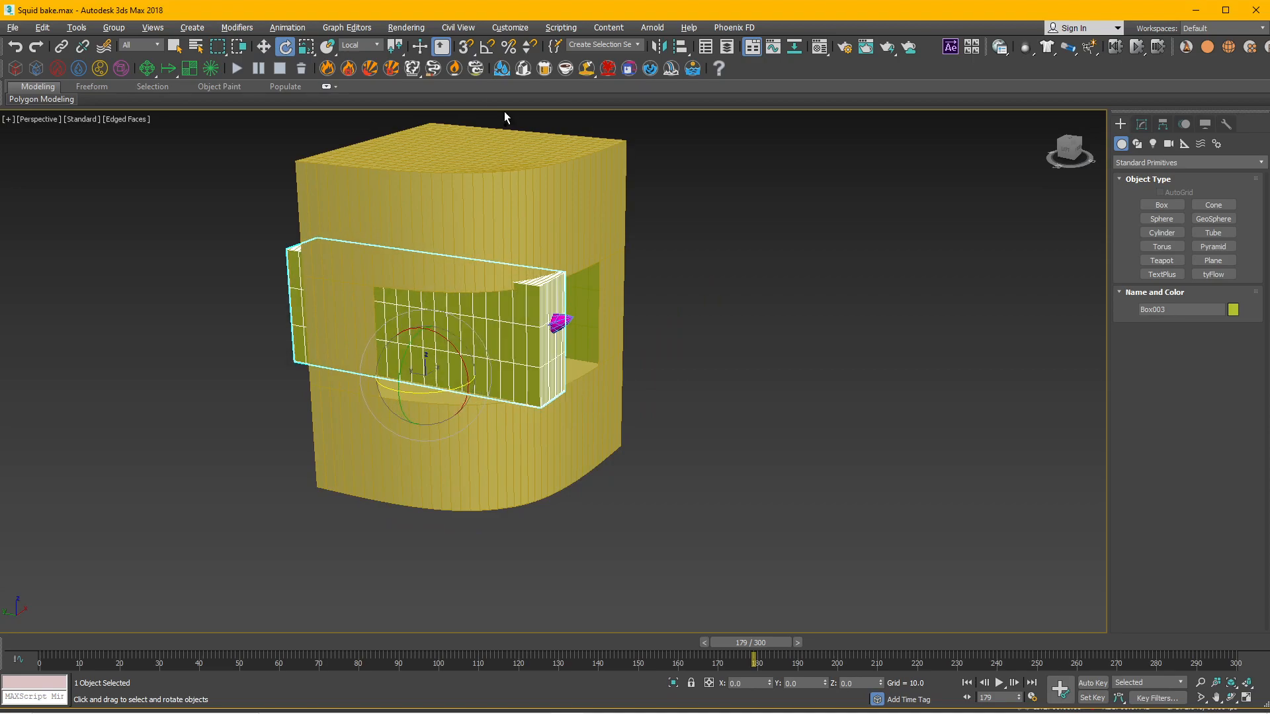
{"action": "left_click", "coordinate": [485, 49]}
{"action": "left_click_drag", "start_coordinate": [446, 386], "coordinate": [383, 399]}
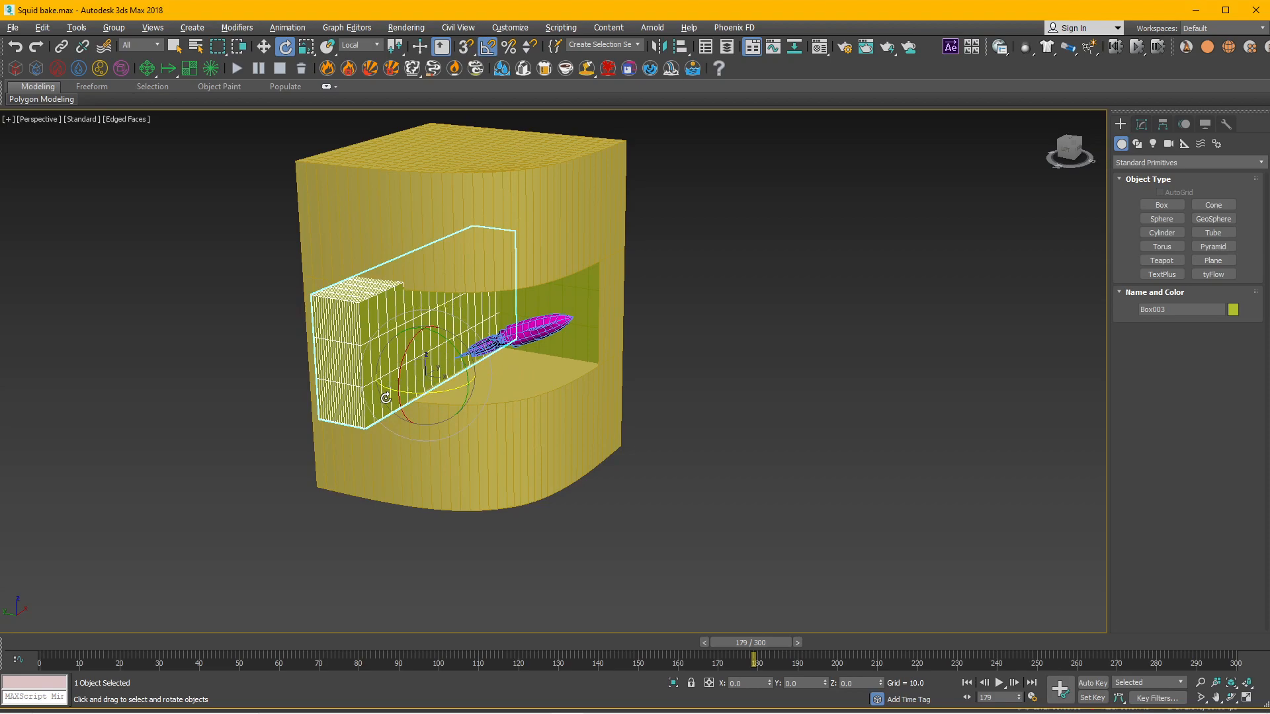
- Move the rotated box copy into the building's opening as the second inner wall
{"action": "key", "text": "w"}
{"action": "left_click_drag", "start_coordinate": [457, 381], "coordinate": [422, 373]}
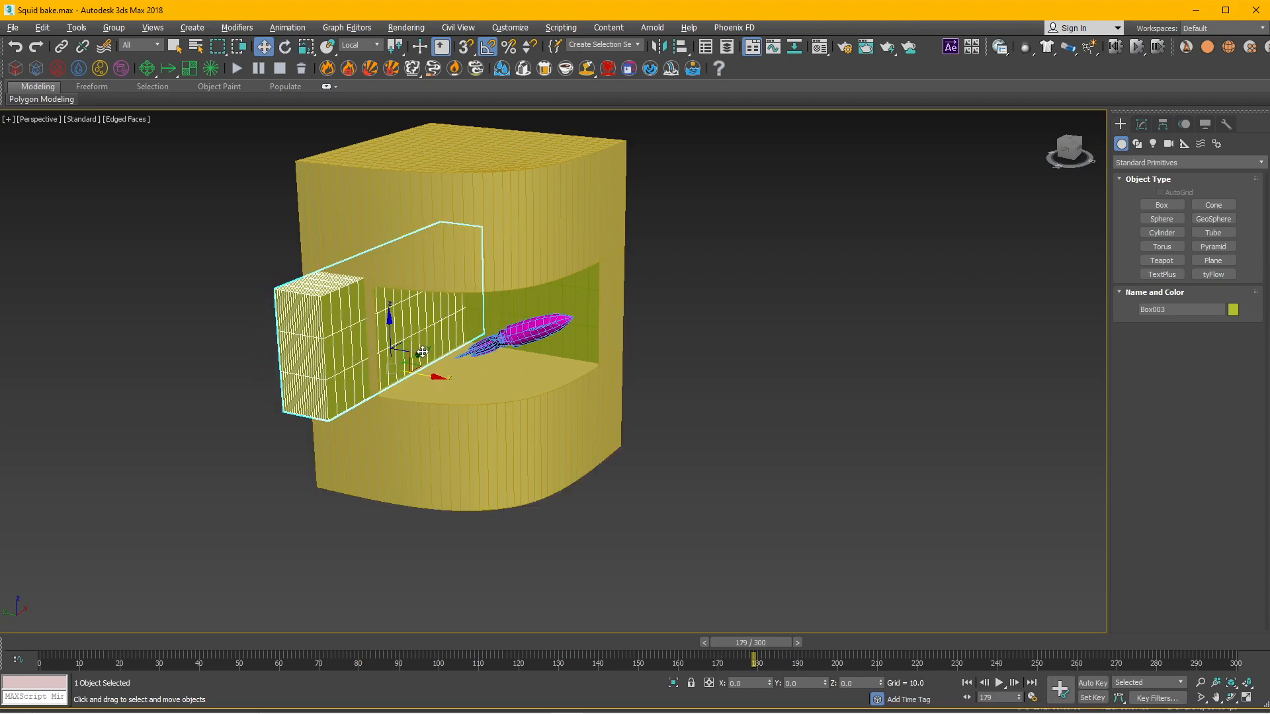
{"action": "middle_click_drag", "start_coordinate": [422, 361], "coordinate": [421, 387], "text": "alt"}
{"action": "left_click_drag", "start_coordinate": [421, 387], "coordinate": [480, 355]}
- Nudge the first inner wall box back about 8 units along its local X axis, and clear the selection
{"action": "middle_click_drag", "start_coordinate": [554, 445], "coordinate": [653, 408], "text": "alt"}
{"action": "left_click", "coordinate": [544, 299]}
{"action": "middle_click_drag", "start_coordinate": [413, 303], "coordinate": [439, 316], "text": "alt"}
{"action": "left_click_drag", "start_coordinate": [448, 306], "coordinate": [449, 312]}
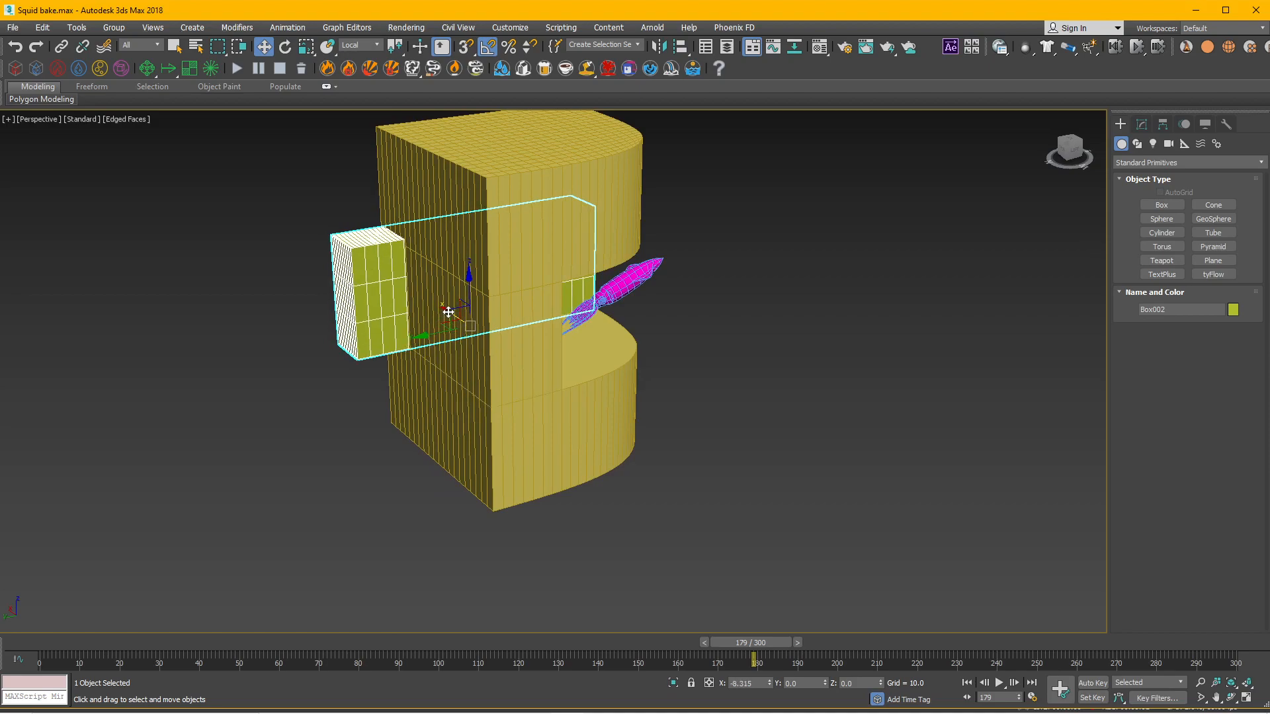
{"action": "middle_click_drag", "start_coordinate": [711, 388], "coordinate": [592, 351], "text": "alt"}
{"action": "left_click", "coordinate": [620, 407]}
- Save the scene as Squid bake.max under the Downloads folder
{"action": "middle_click_drag", "start_coordinate": [620, 407], "coordinate": [831, 499]}
{"action": "scroll", "coordinate": [700, 482], "scroll_direction": "up", "scroll_amount": 3}
{"action": "scroll", "coordinate": [648, 356], "scroll_direction": "up", "scroll_amount": 3}
{"action": "left_click", "coordinate": [13, 27]}
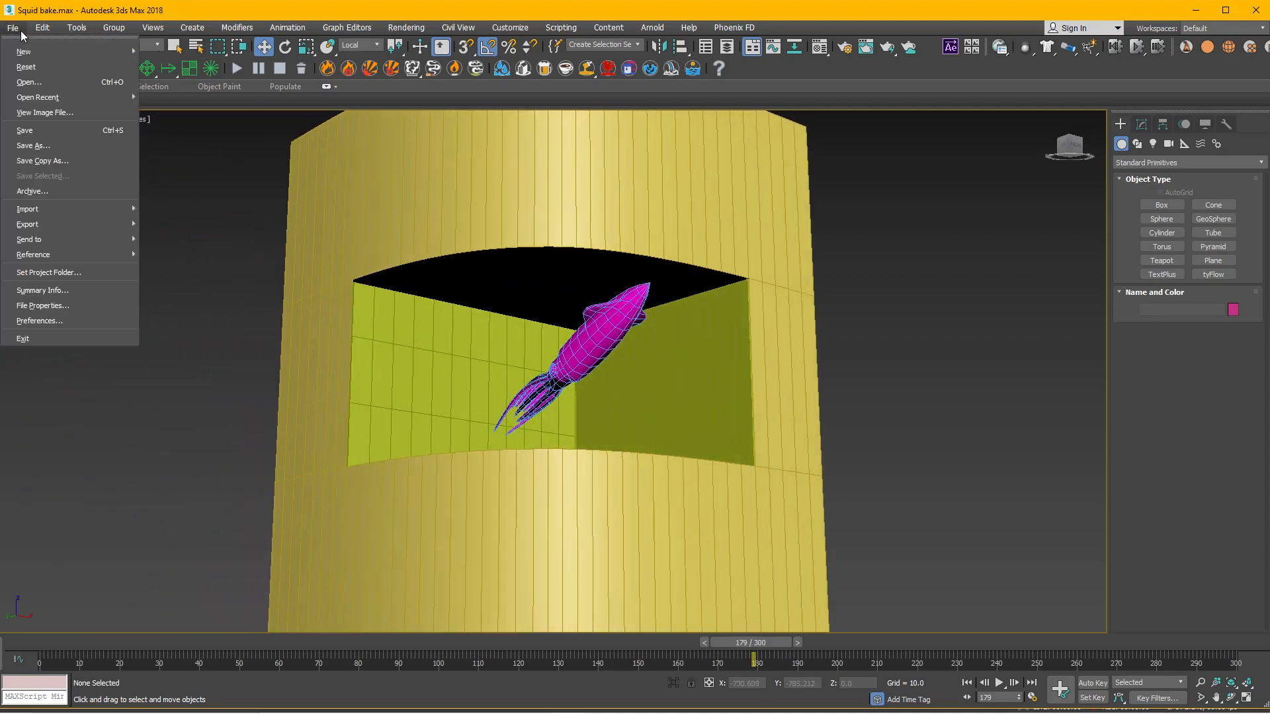
{"action": "left_click", "coordinate": [39, 132]}
{"action": "left_click", "coordinate": [38, 224]}
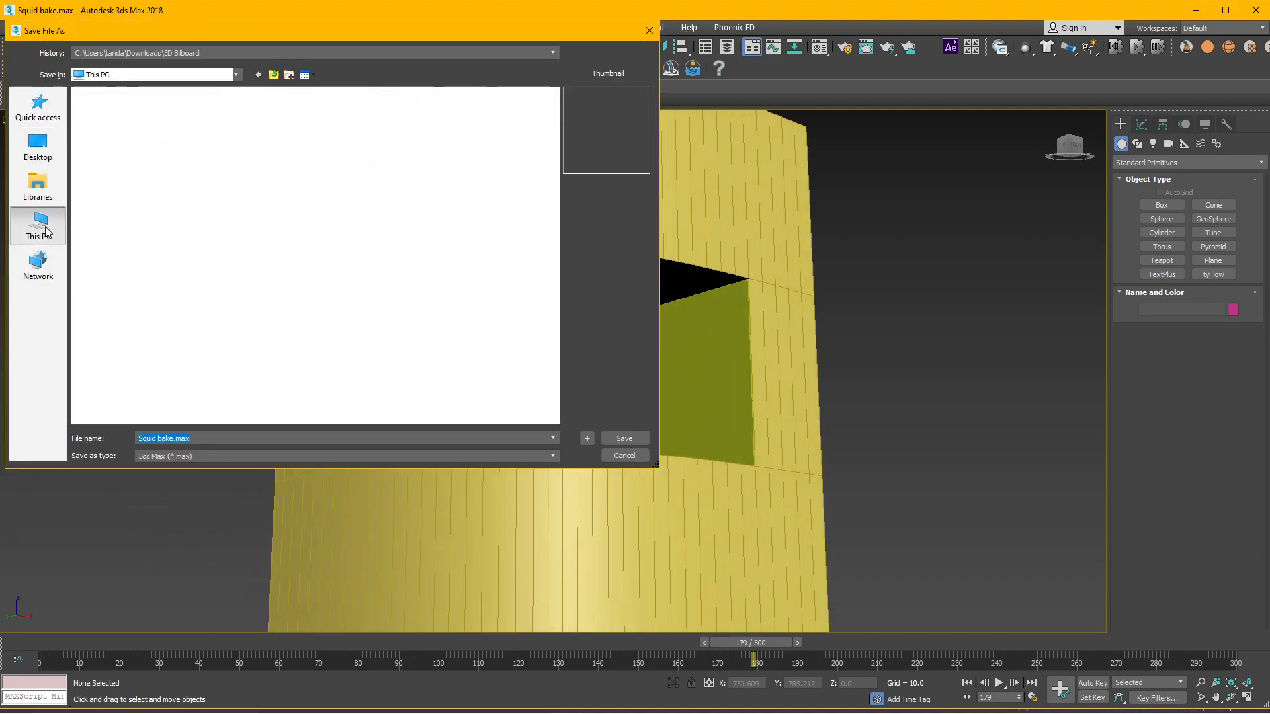
{"action": "double_click", "coordinate": [149, 155]}
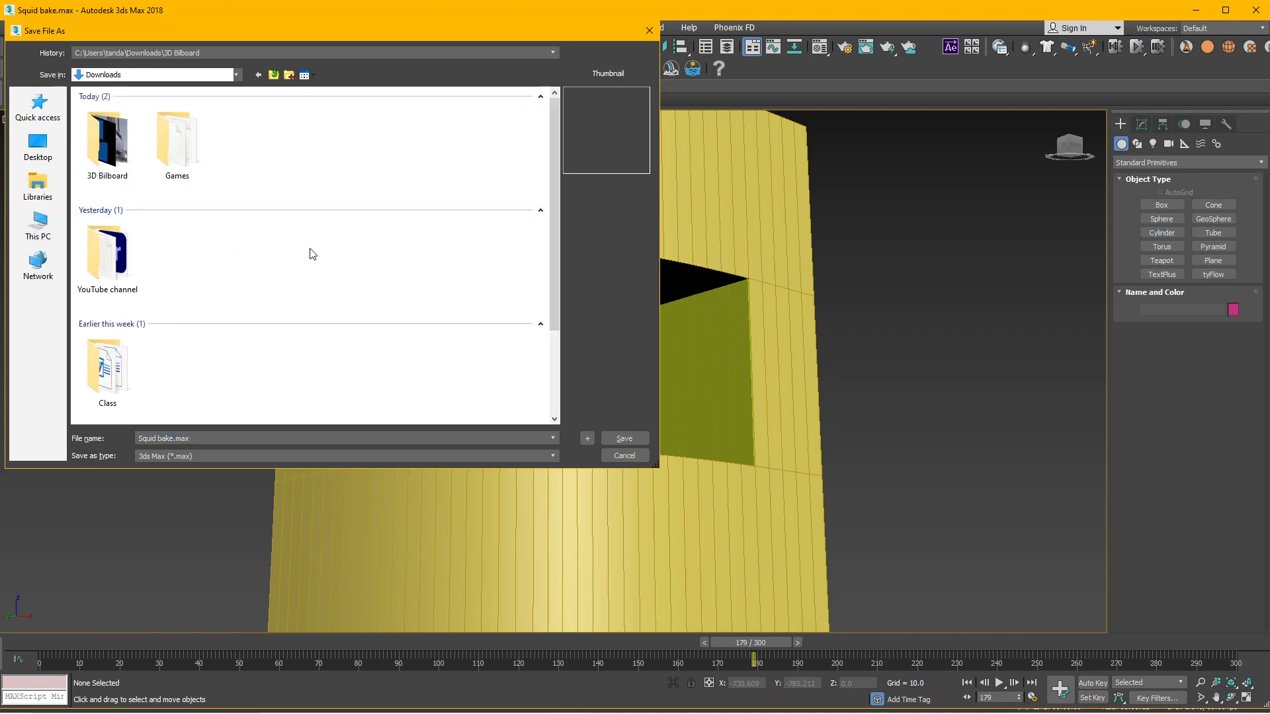
{"action": "left_click", "coordinate": [618, 438]}
- Assign the grey 02 - Default material to the building's upper, lower and middle sections and both inner walls
{"action": "key", "text": "m"}
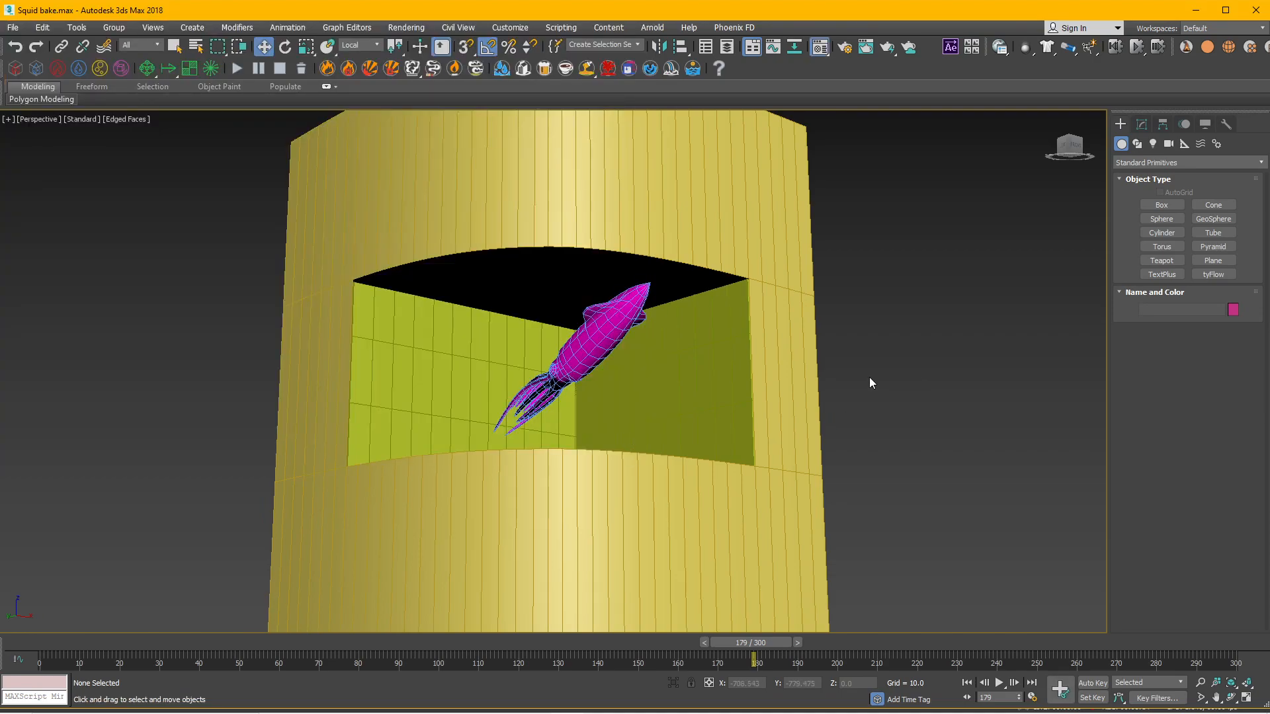
{"action": "left_click_drag", "start_coordinate": [828, 117], "coordinate": [981, 139]}
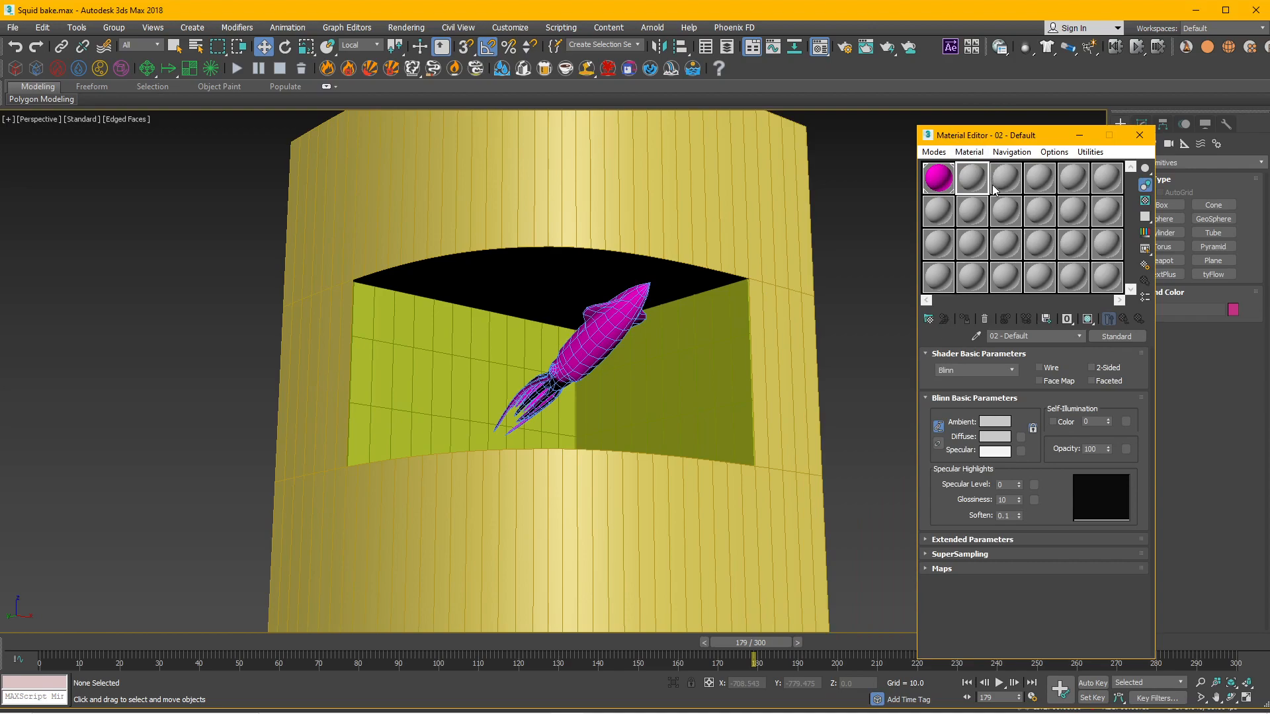
{"action": "left_click_drag", "start_coordinate": [725, 181], "coordinate": [725, 181]}
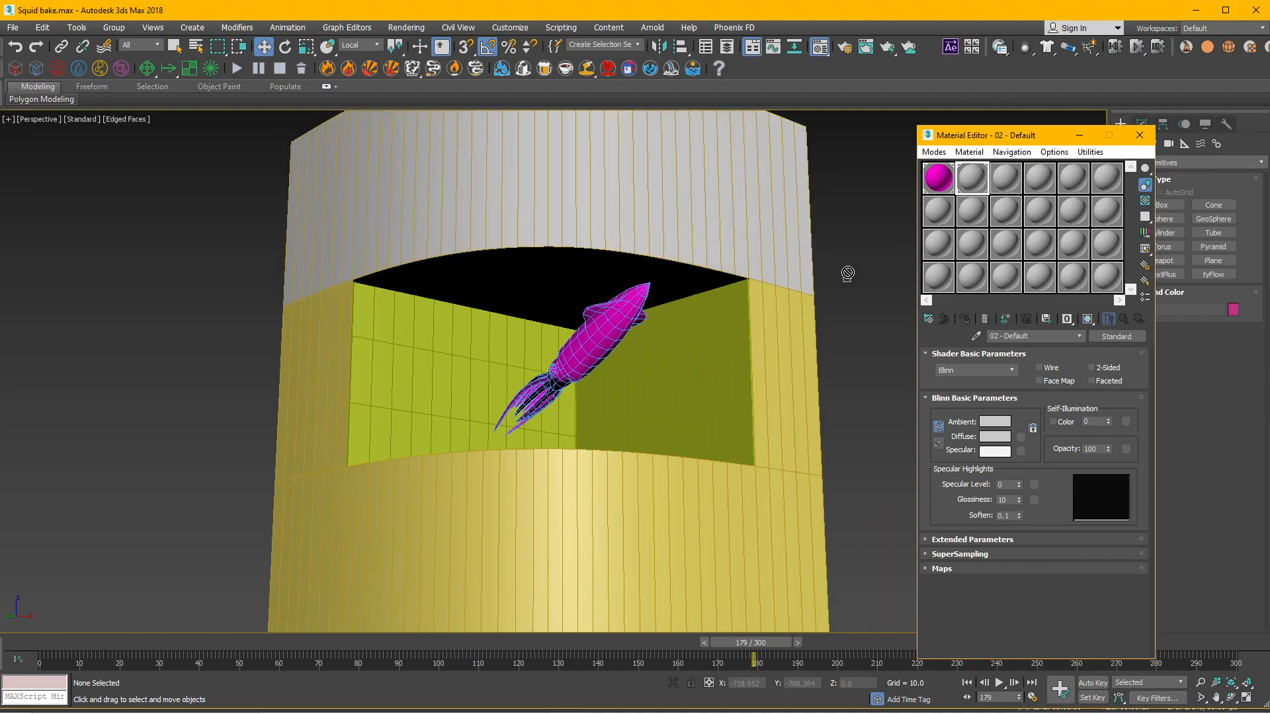
{"action": "left_click_drag", "start_coordinate": [883, 250], "coordinate": [665, 370]}
{"action": "left_click_drag", "start_coordinate": [461, 369], "coordinate": [461, 369]}
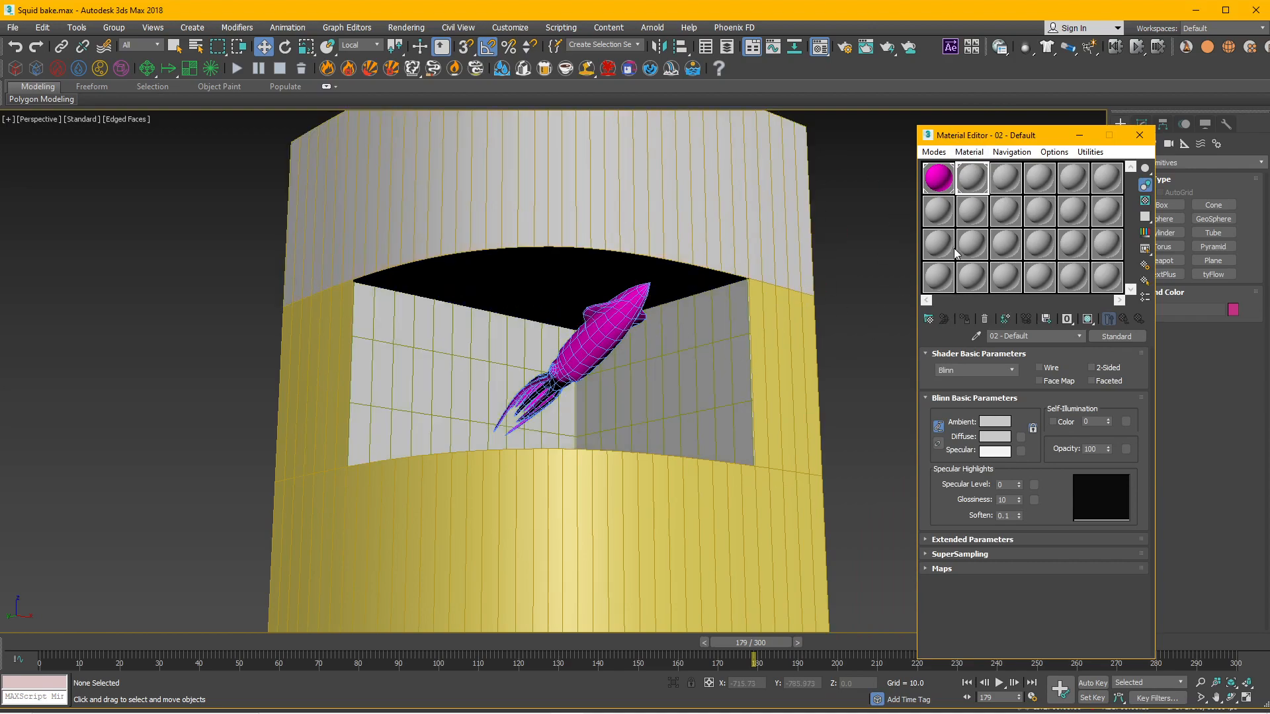
{"action": "left_click_drag", "start_coordinate": [971, 178], "coordinate": [697, 521]}
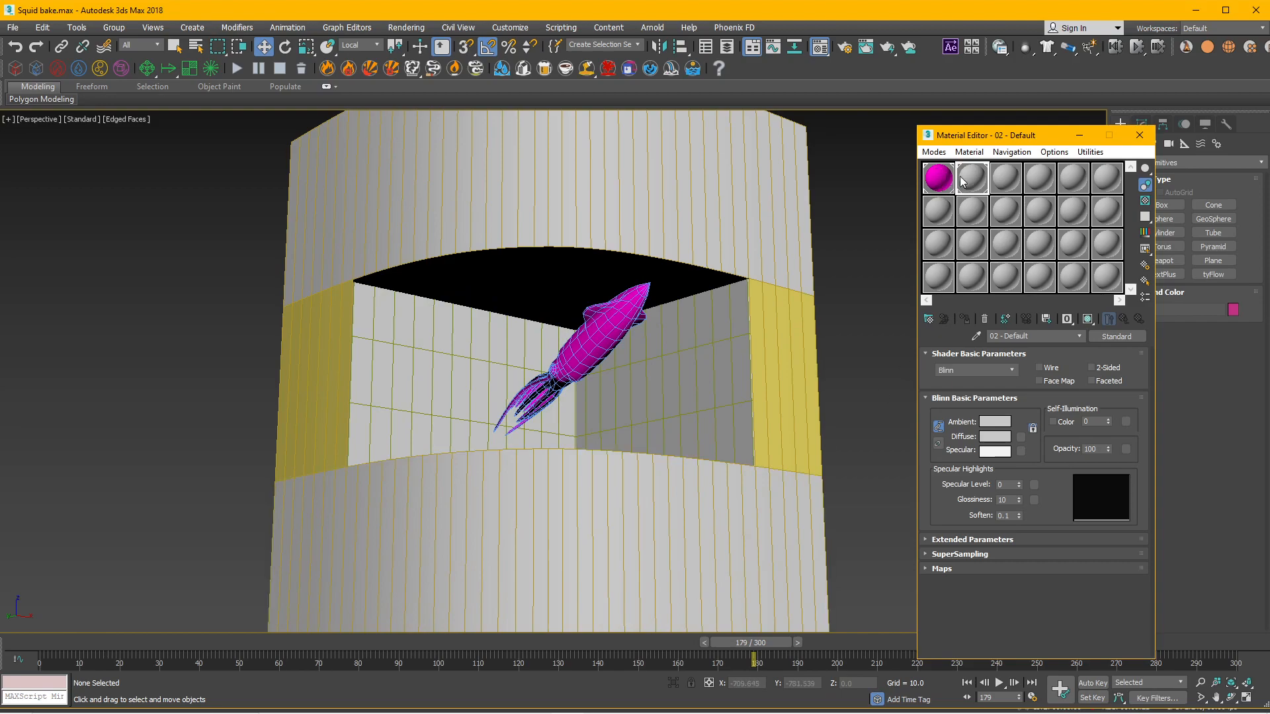
{"action": "left_click_drag", "start_coordinate": [838, 329], "coordinate": [800, 369]}
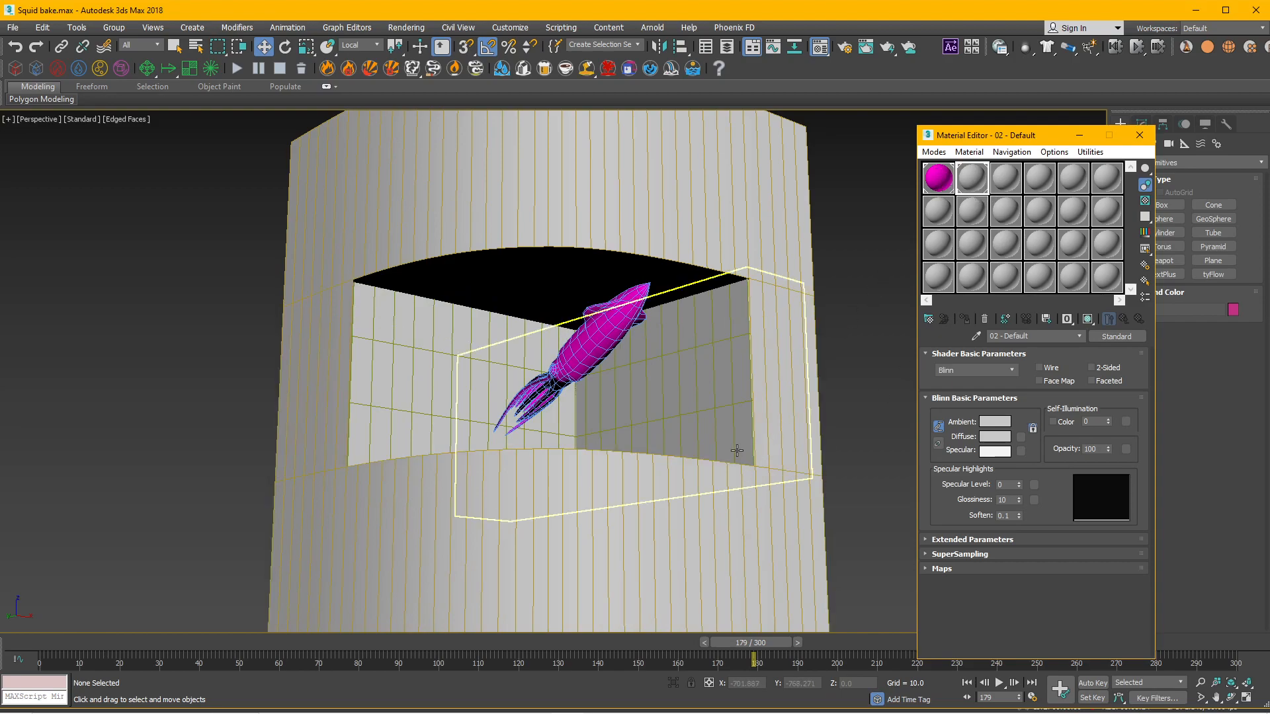
- Assign the 03 - Default material to both inner walls and set its diffuse colour to a fully saturated bright blue
{"action": "left_click", "coordinate": [714, 374]}
{"action": "left_click", "coordinate": [1008, 184]}
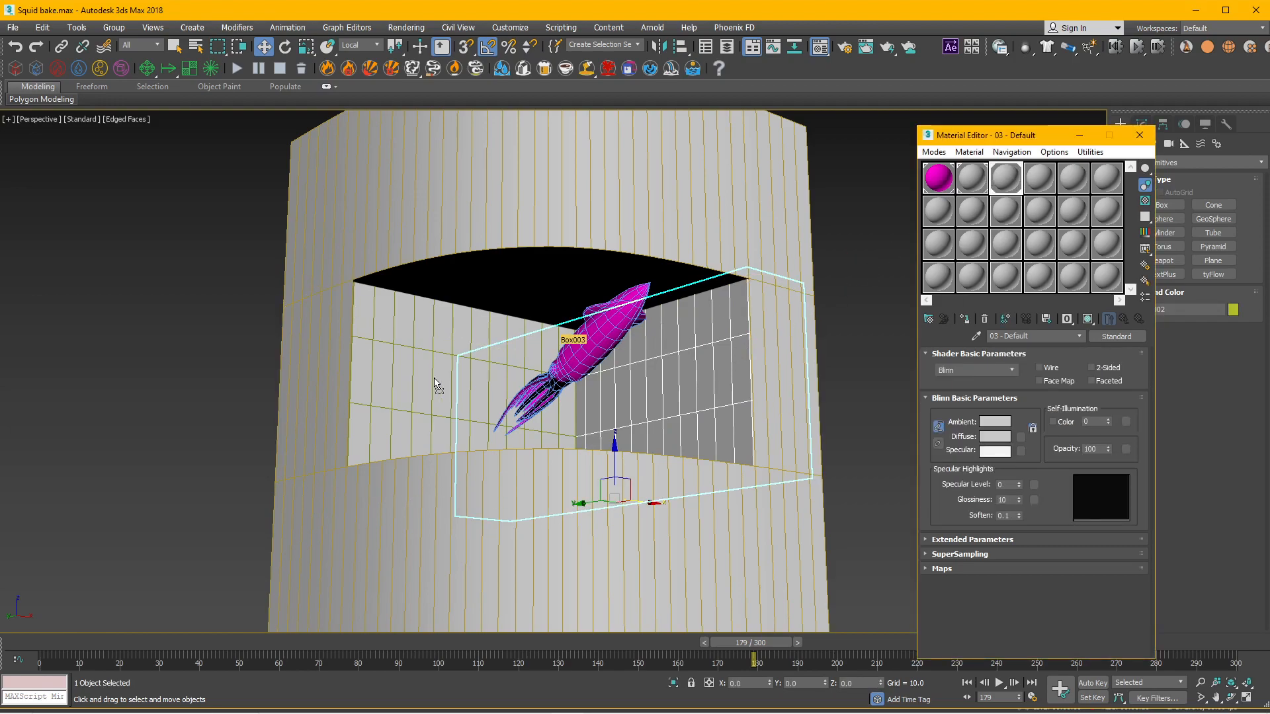
{"action": "left_click", "coordinate": [995, 436]}
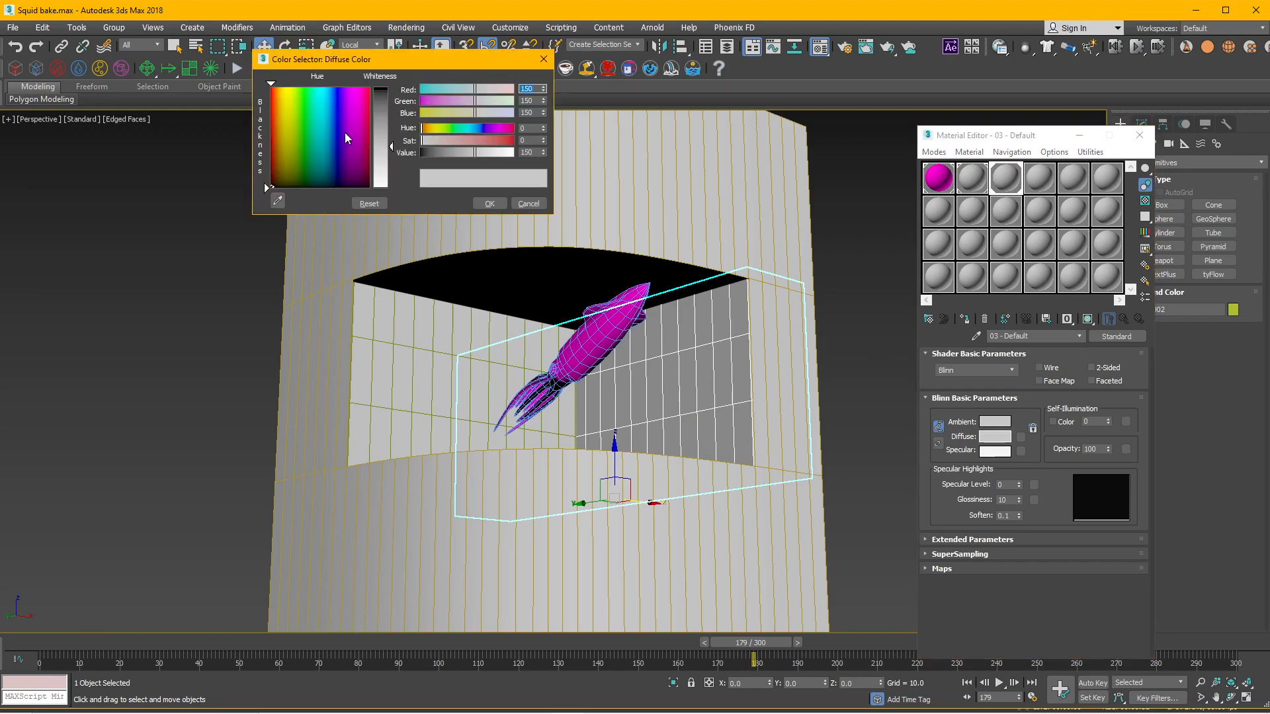
{"action": "left_click_drag", "start_coordinate": [339, 111], "coordinate": [333, 87]}
{"action": "left_click_drag", "start_coordinate": [391, 146], "coordinate": [391, 88]}
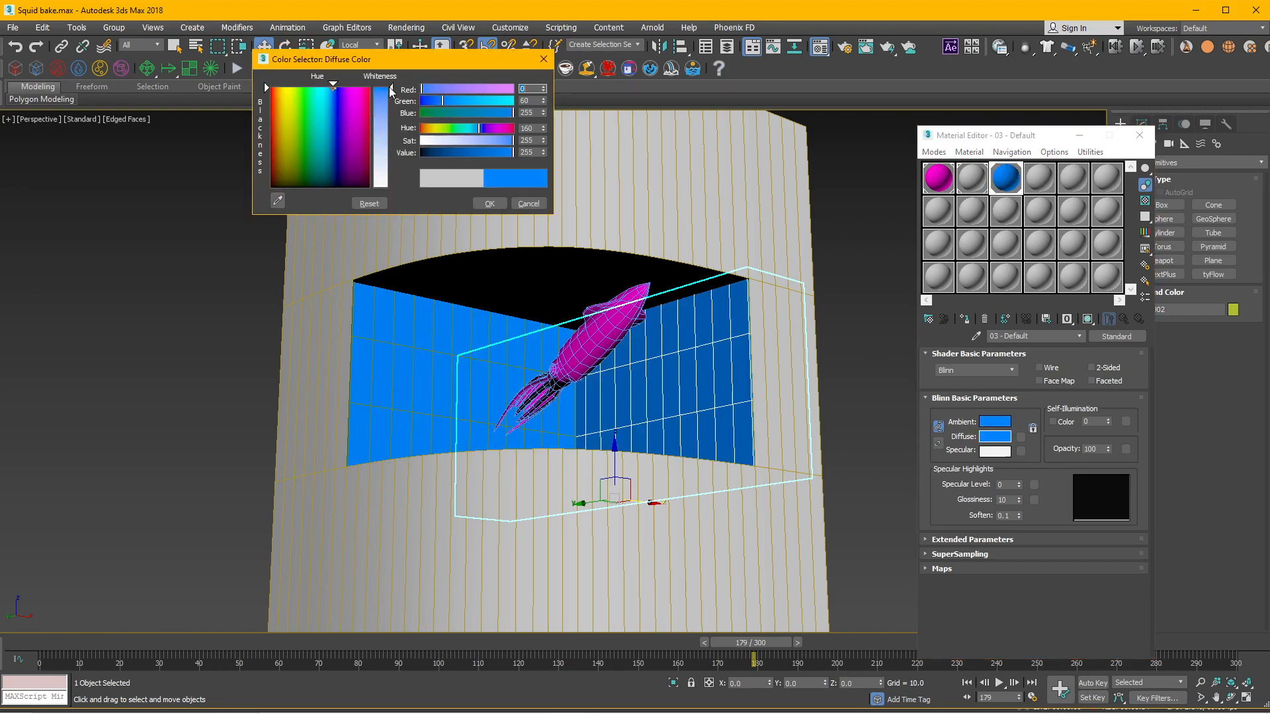
{"action": "left_click", "coordinate": [489, 203]}
- Convert the building's upper section to an Editable Poly, collapsing its Cap Holes modifier
{"action": "left_click", "coordinate": [604, 223]}
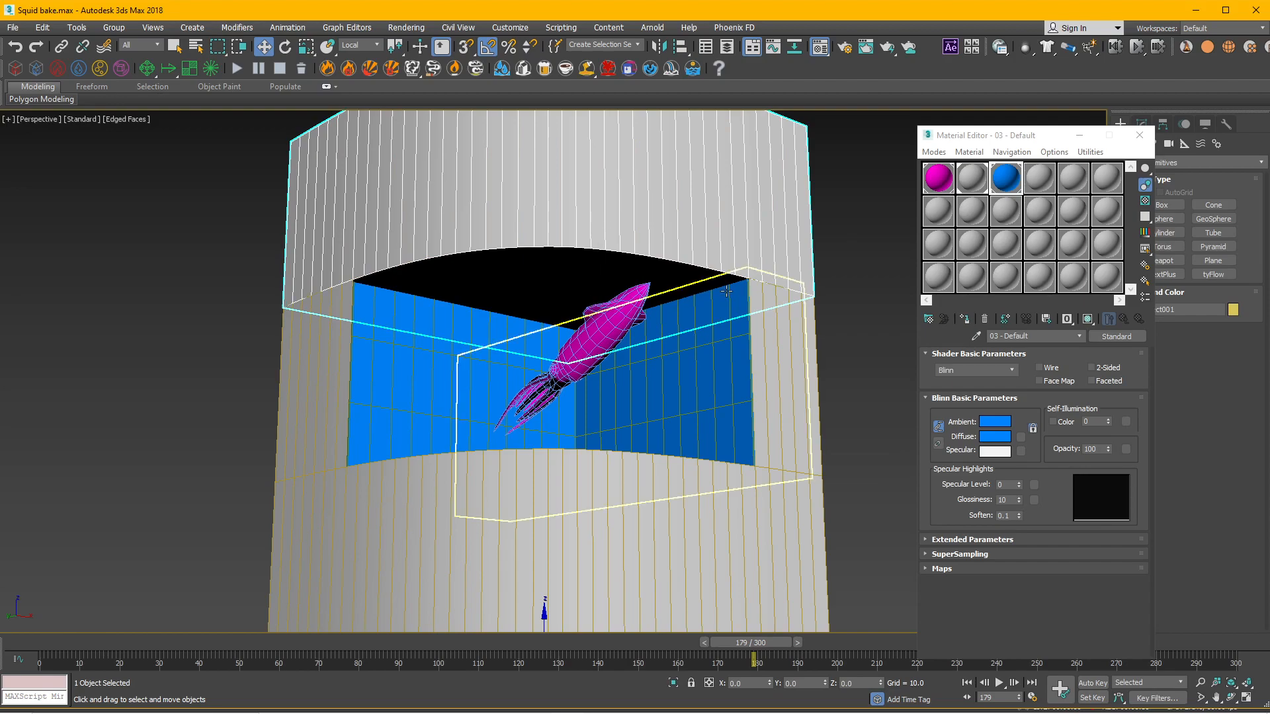
{"action": "key", "text": "4"}
{"action": "left_click_drag", "start_coordinate": [1064, 144], "coordinate": [976, 149]}
{"action": "right_click", "coordinate": [570, 205]}
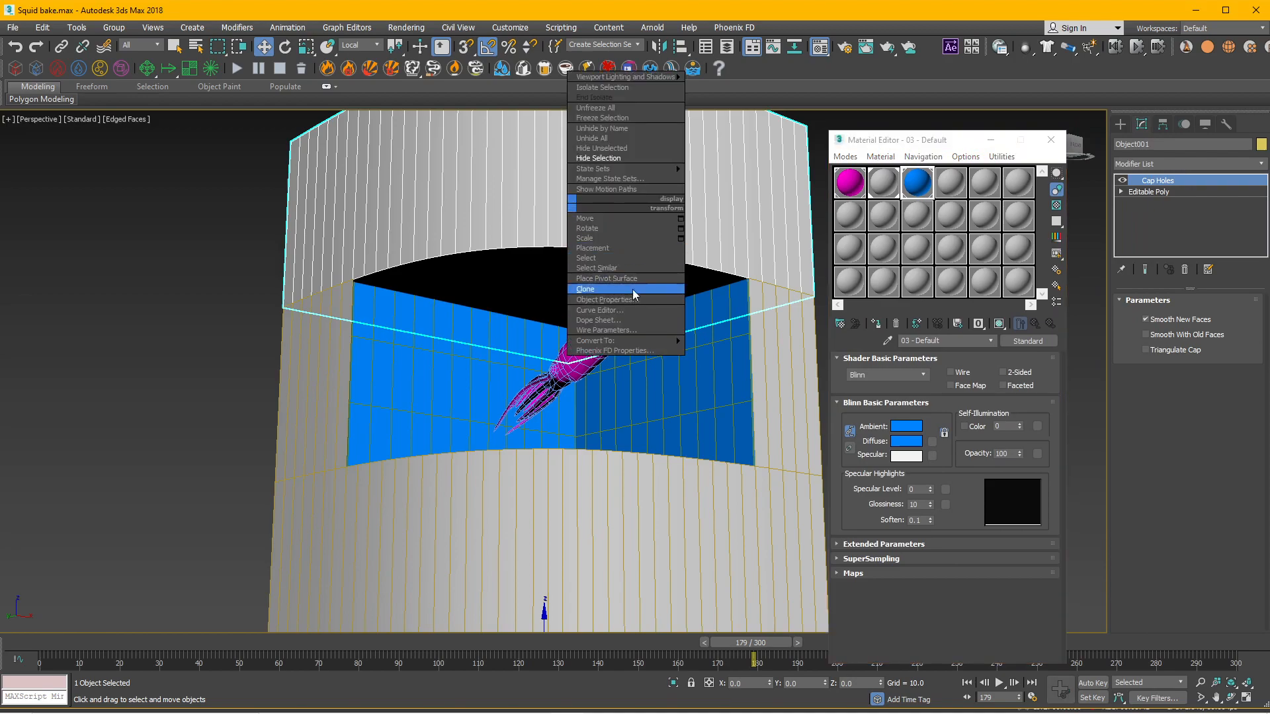
{"action": "mouse_move", "coordinate": [634, 342]}
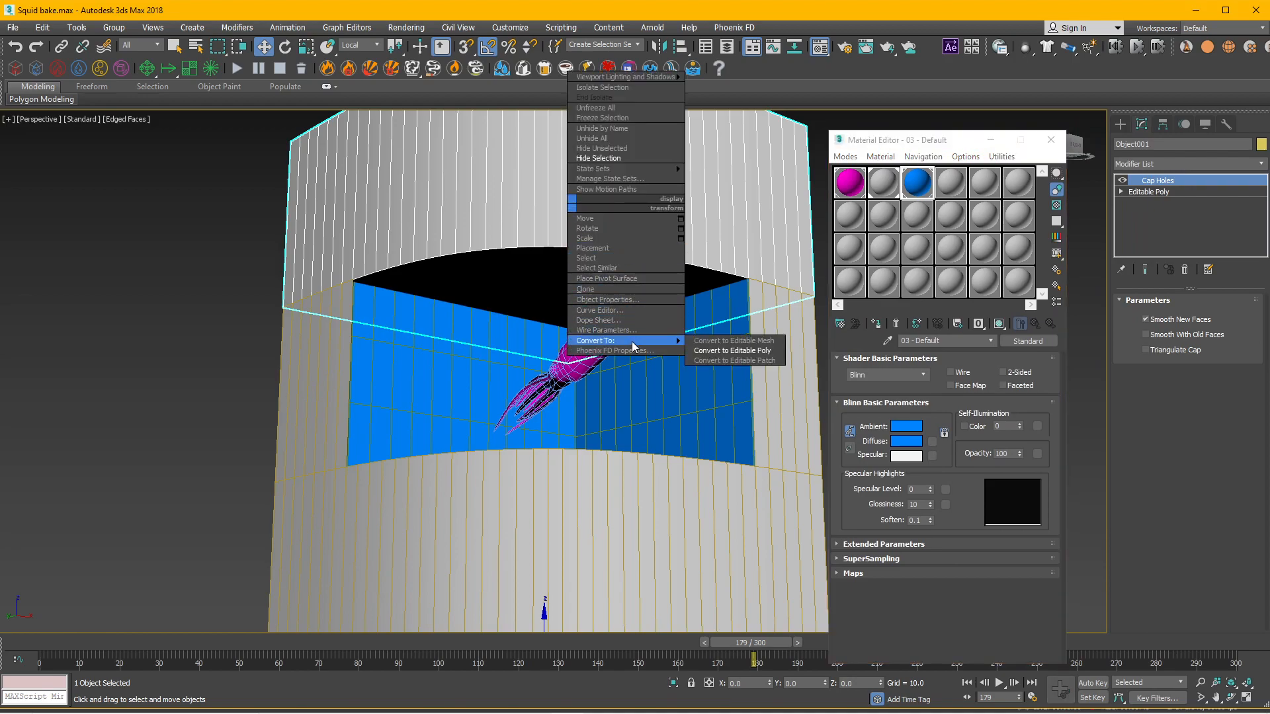
{"action": "left_click", "coordinate": [722, 351]}
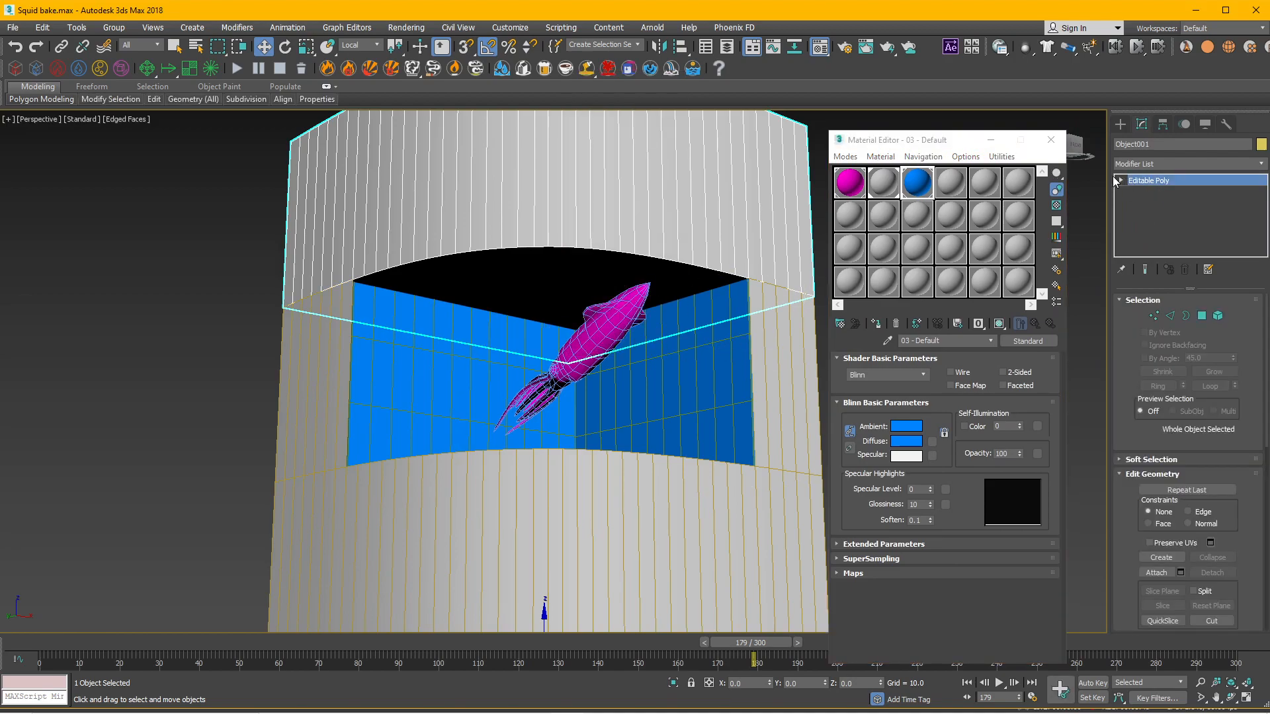
- Select the underside polygon of the upper section and assign the blue material to it as the room's ceiling
{"action": "left_click", "coordinate": [1120, 180]}
{"action": "left_click", "coordinate": [1148, 226]}
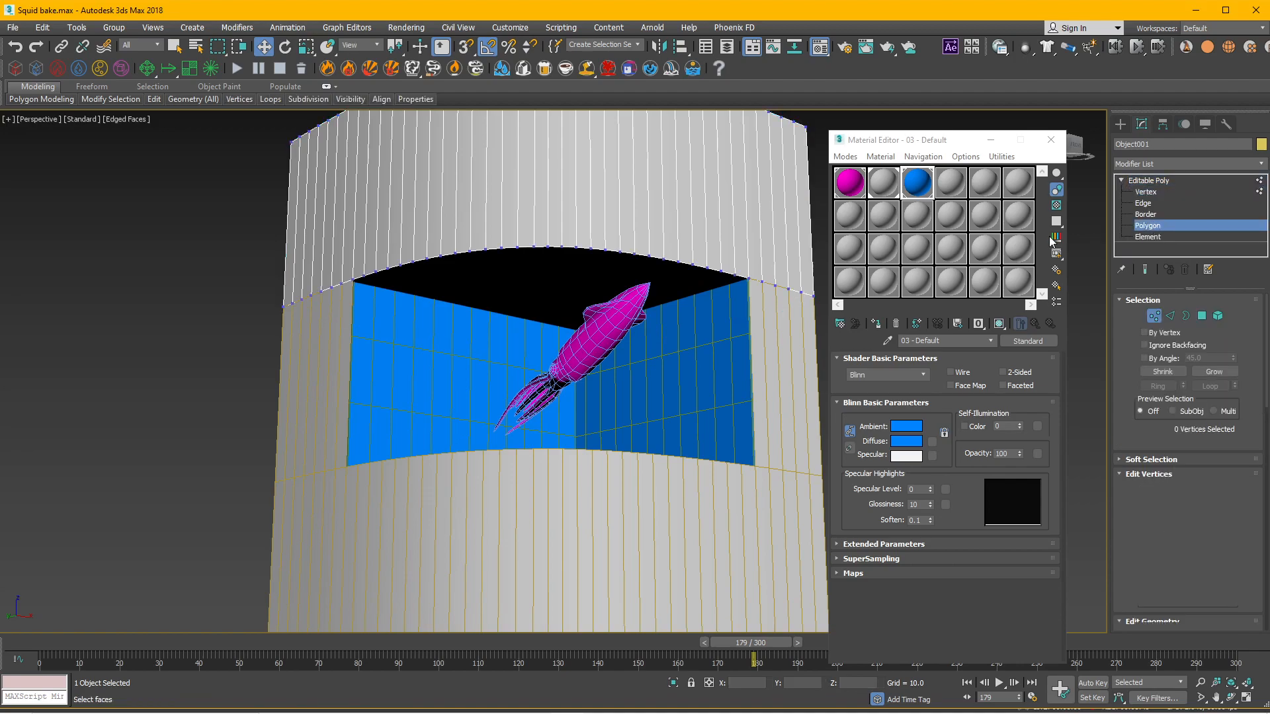
{"action": "left_click", "coordinate": [529, 273]}
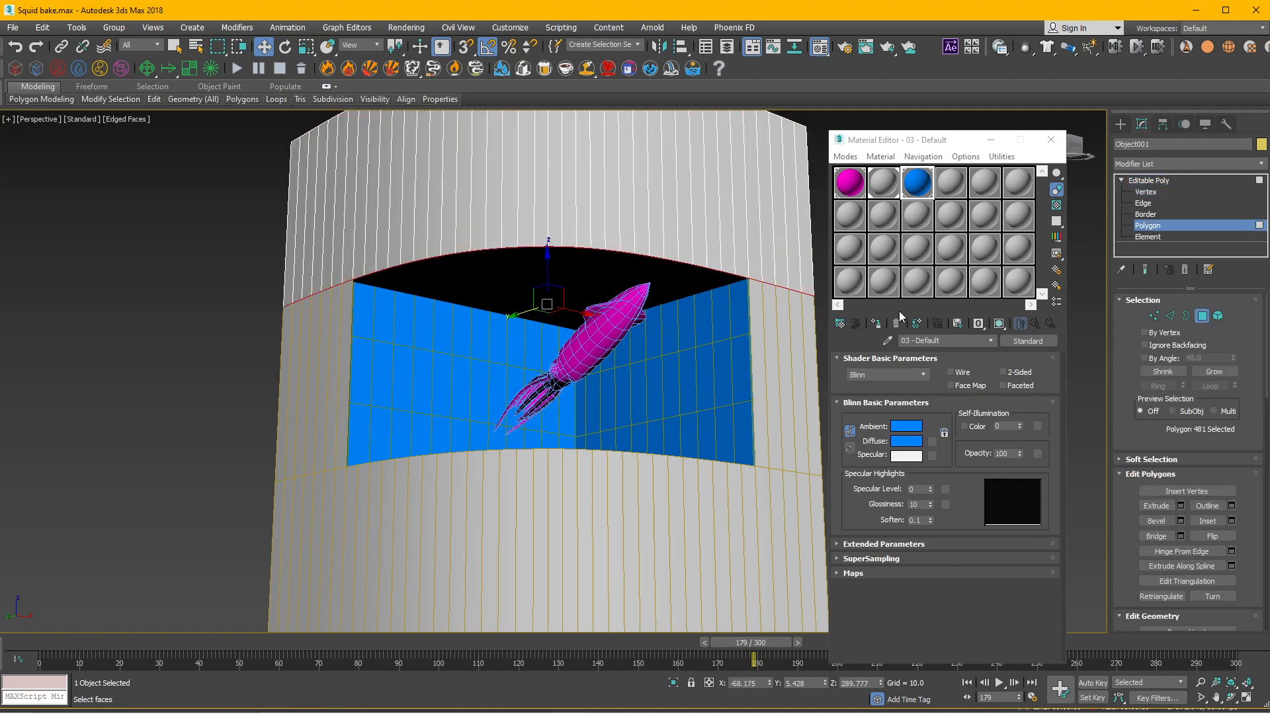
{"action": "middle_click_drag", "start_coordinate": [779, 346], "coordinate": [595, 531], "text": "alt"}
{"action": "left_click", "coordinate": [1159, 187]}
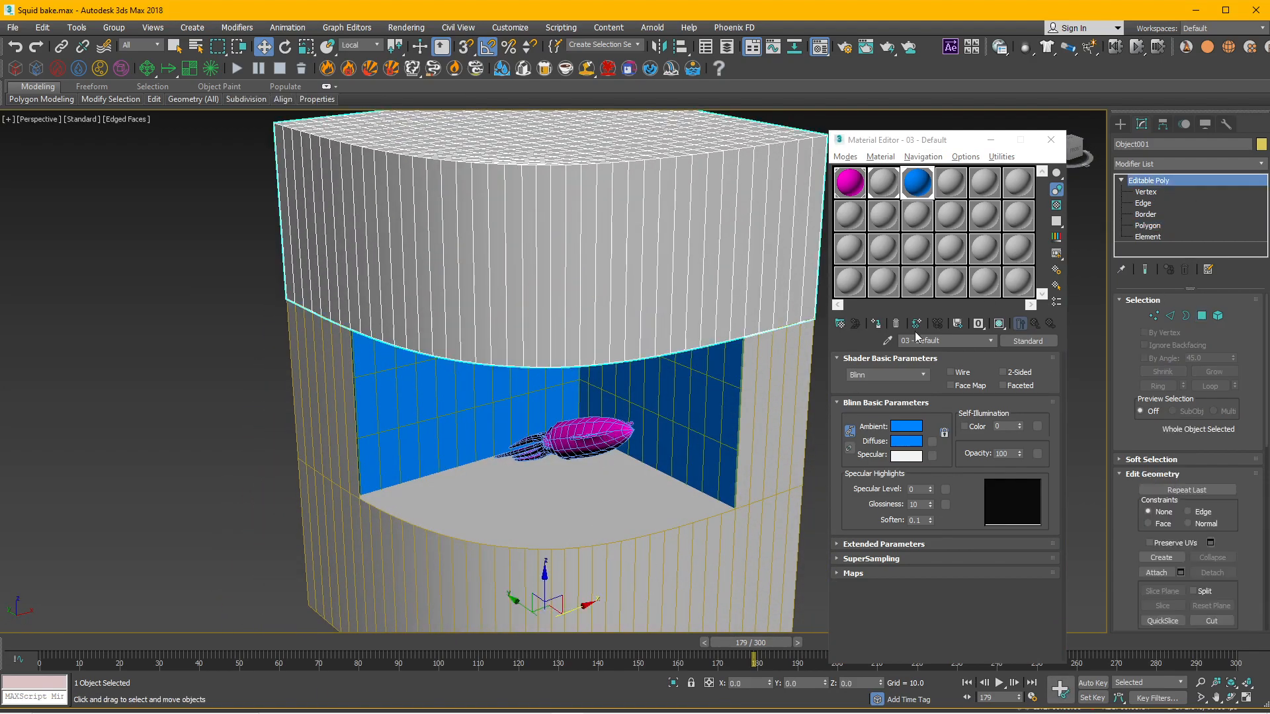
- Convert the building's lower section to an Editable Poly, collapsing its Cap Holes modifier
{"action": "left_click", "coordinate": [590, 499]}
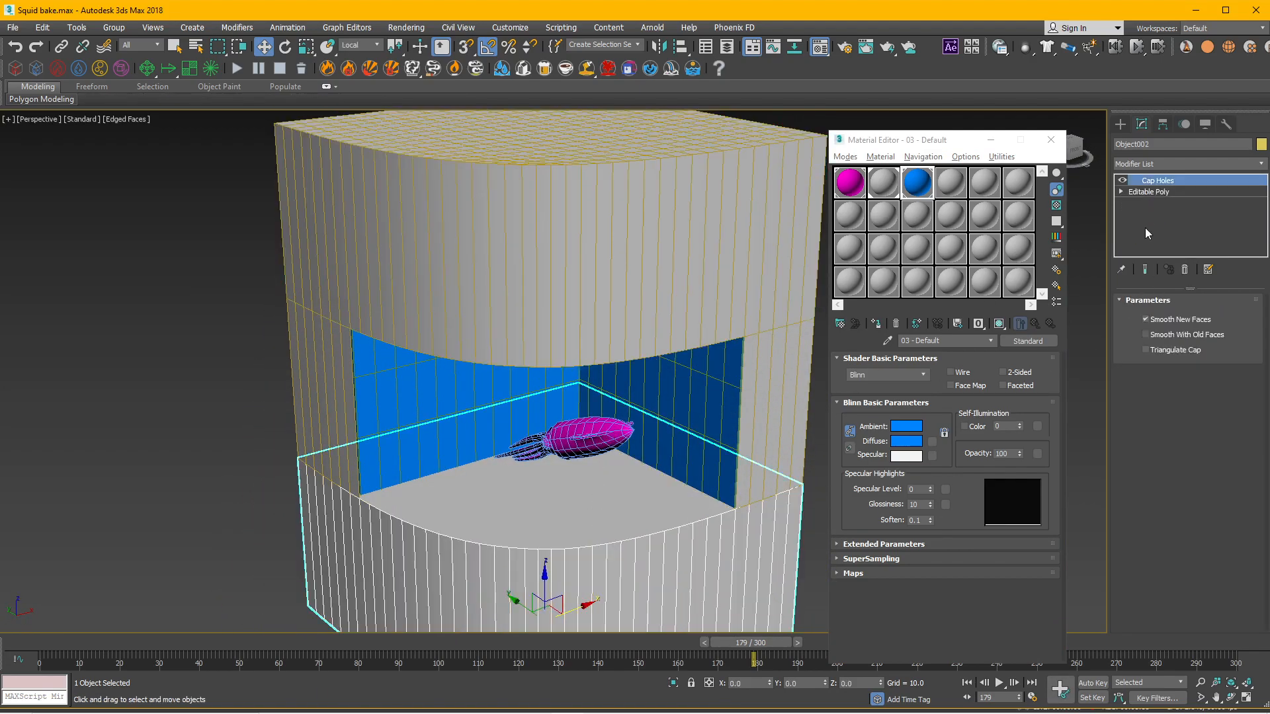
{"action": "right_click", "coordinate": [564, 514]}
{"action": "mouse_move", "coordinate": [658, 645]}
{"action": "left_click", "coordinate": [714, 661]}
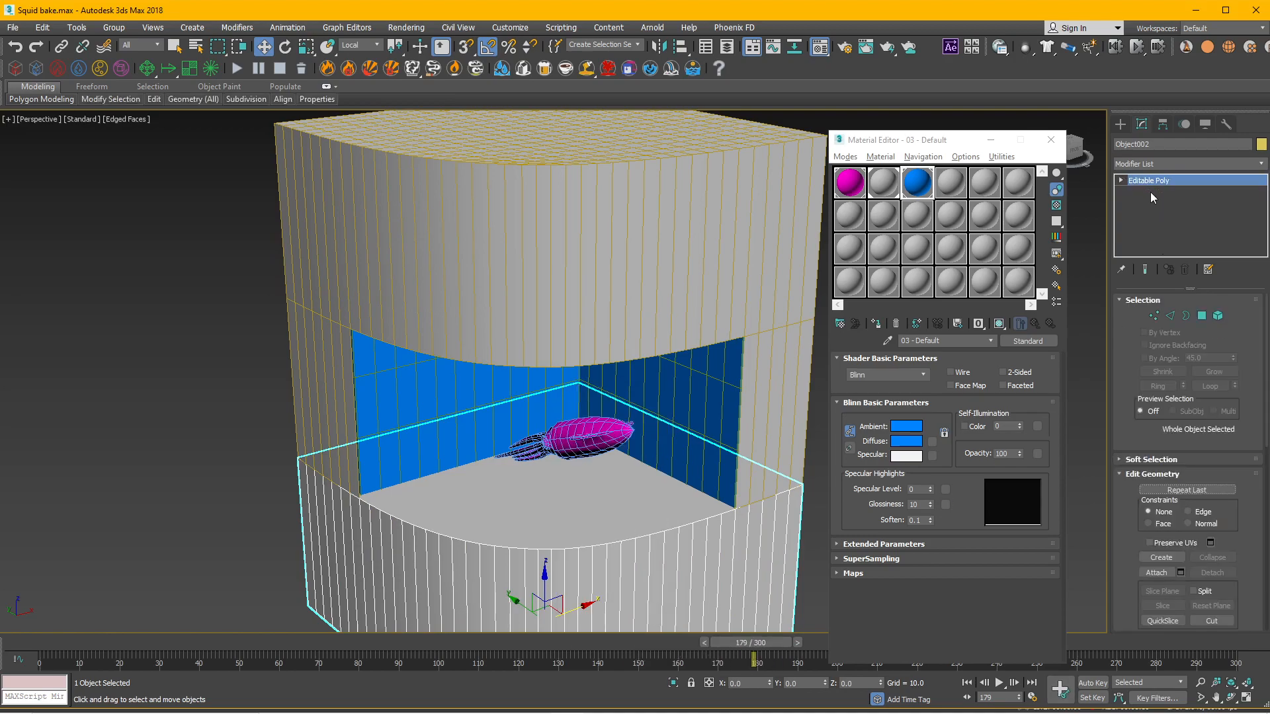
- Assign the blue material to the lower section's top polygon to colour the room's floor
{"action": "key", "text": "1"}
{"action": "left_click", "coordinate": [1148, 226]}
{"action": "key", "text": "ctrl+a"}
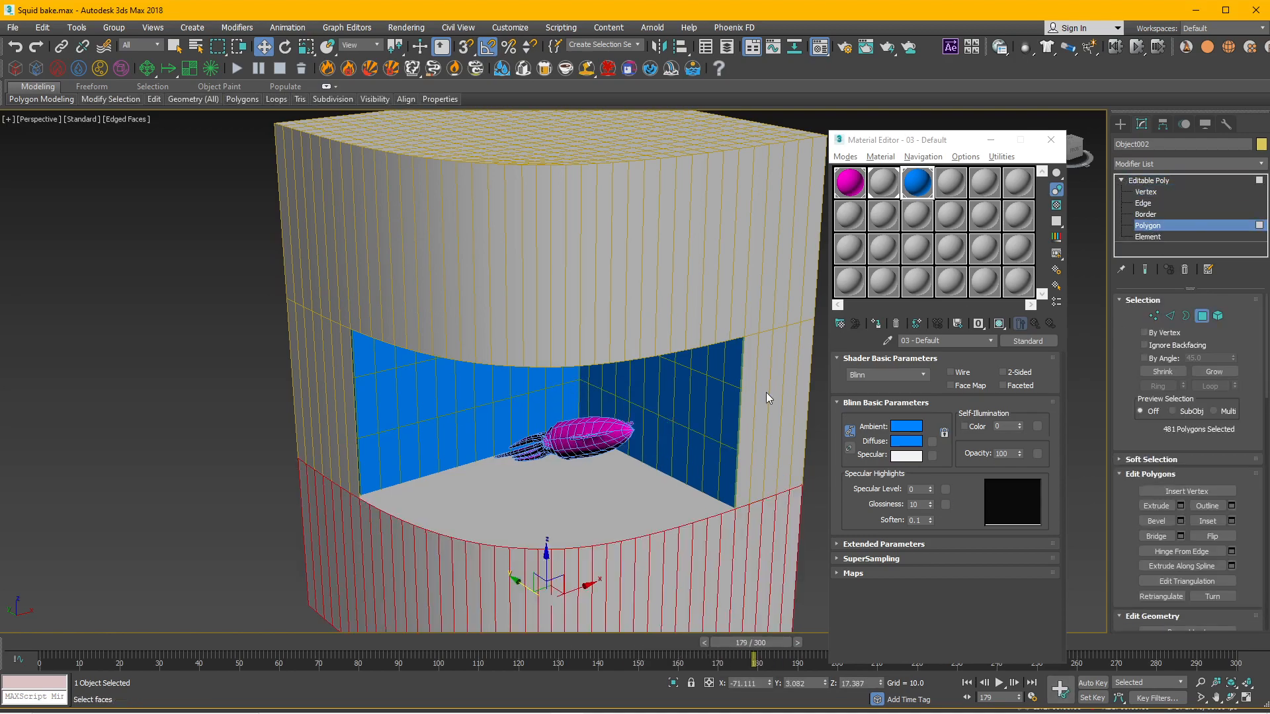
{"action": "left_click", "coordinate": [596, 521]}
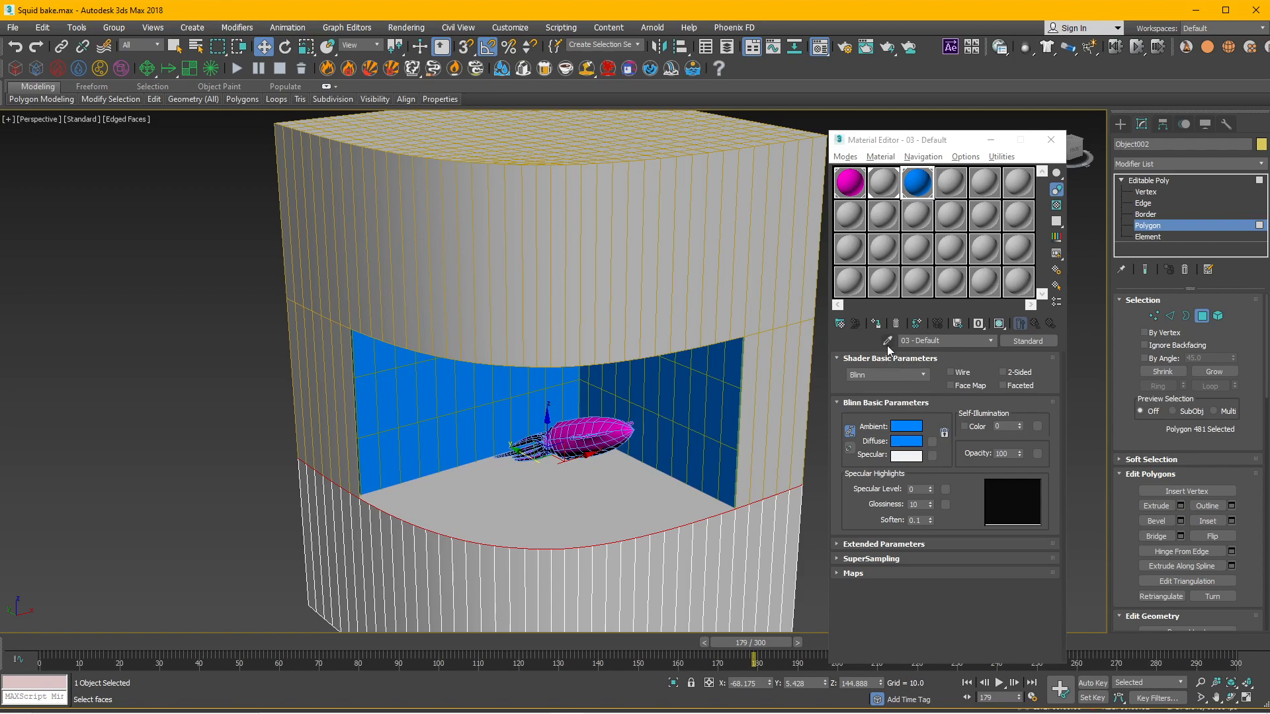
{"action": "left_click", "coordinate": [876, 323]}
{"action": "left_click", "coordinate": [1154, 180]}
- Examine the squid inside the blue room from the front, closing the Material Editor to clear the view
{"action": "middle_click_drag", "start_coordinate": [585, 479], "coordinate": [533, 392], "text": "alt"}
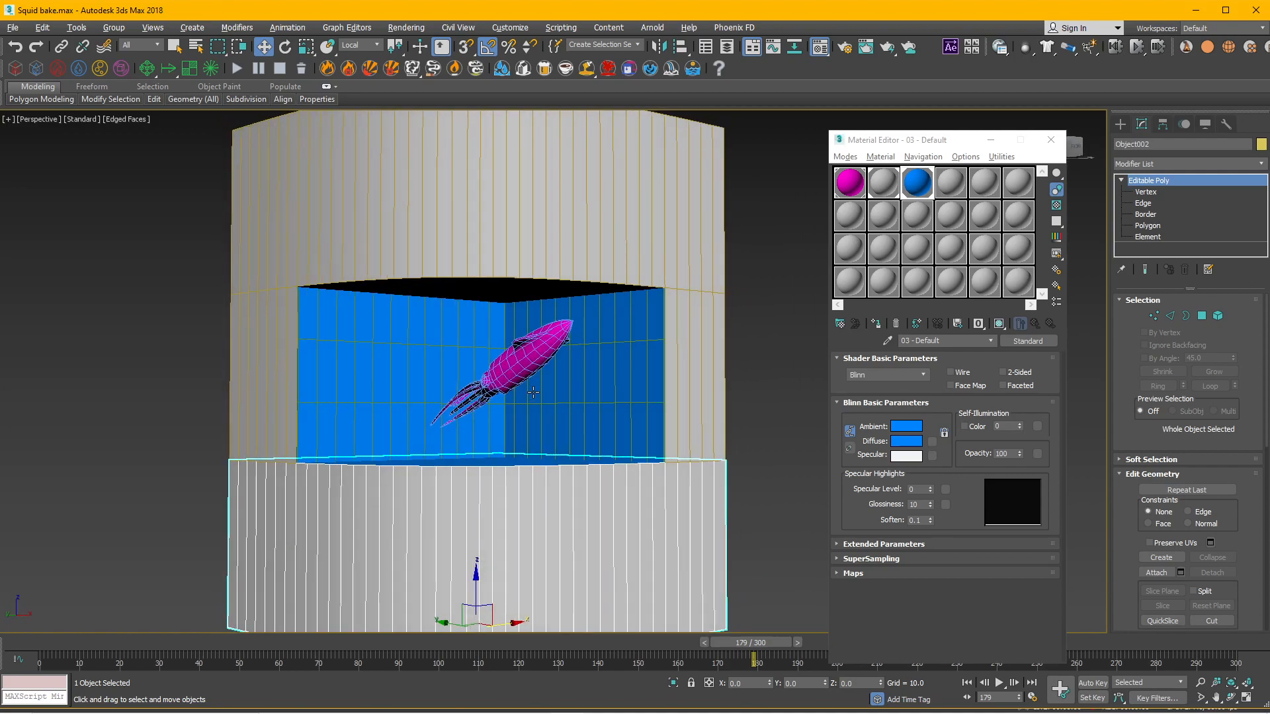
{"action": "scroll", "coordinate": [533, 392], "scroll_direction": "up", "scroll_amount": 3}
{"action": "scroll", "coordinate": [533, 390], "scroll_direction": "down", "scroll_amount": 3}
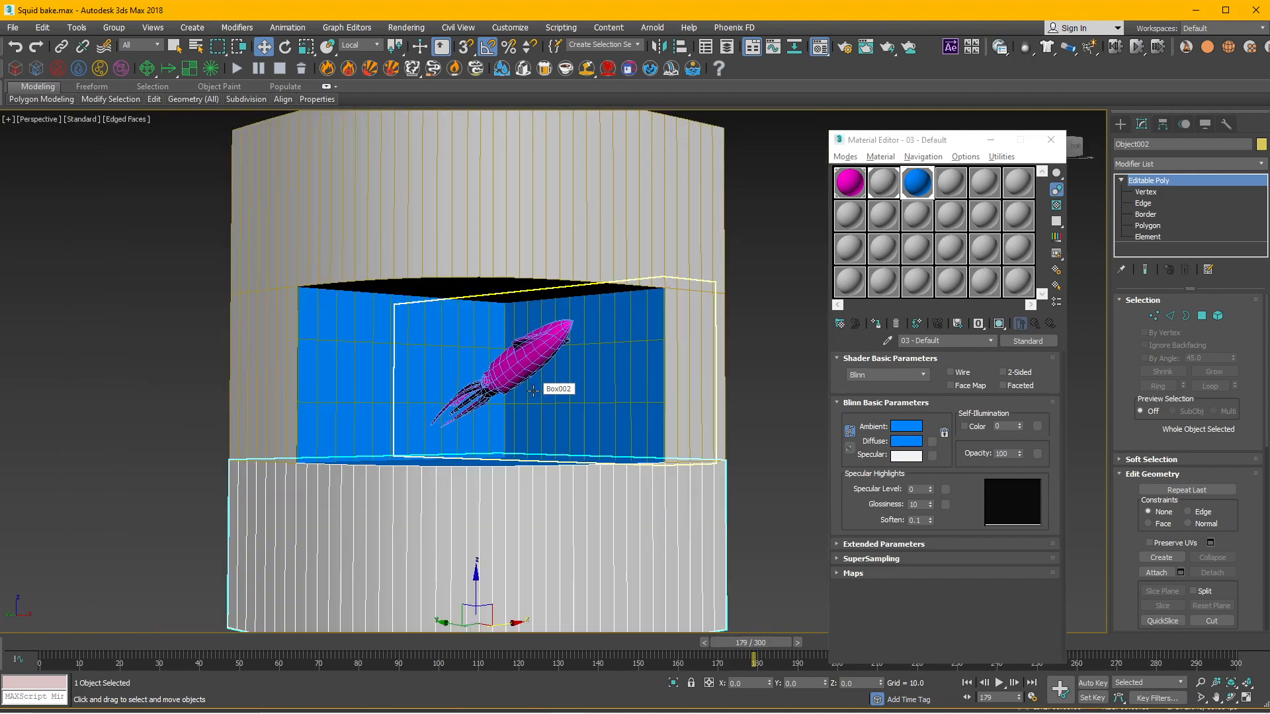
{"action": "scroll", "coordinate": [534, 391], "scroll_direction": "up", "scroll_amount": 4}
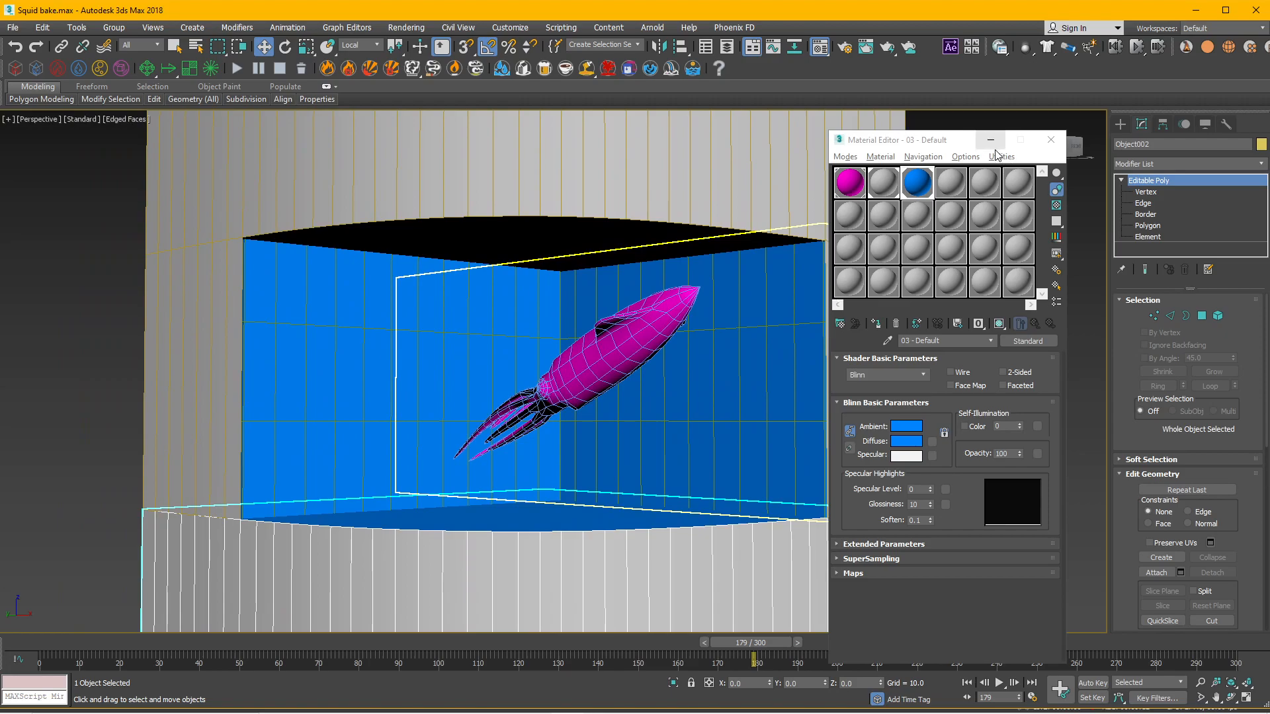
{"action": "left_click", "coordinate": [1051, 145]}
{"action": "scroll", "coordinate": [661, 417], "scroll_direction": "up", "scroll_amount": 5}
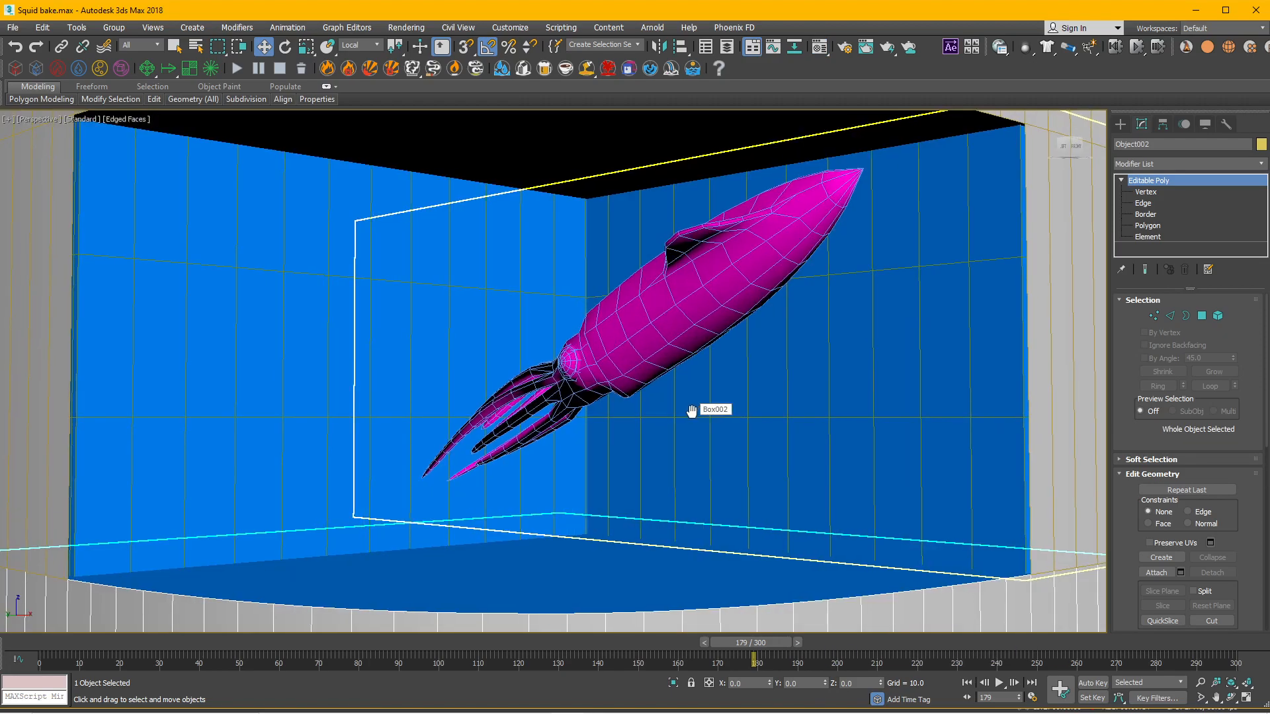
{"action": "scroll", "coordinate": [715, 448], "scroll_direction": "down", "scroll_amount": 4}
{"action": "scroll", "coordinate": [668, 402], "scroll_direction": "up", "scroll_amount": 2}
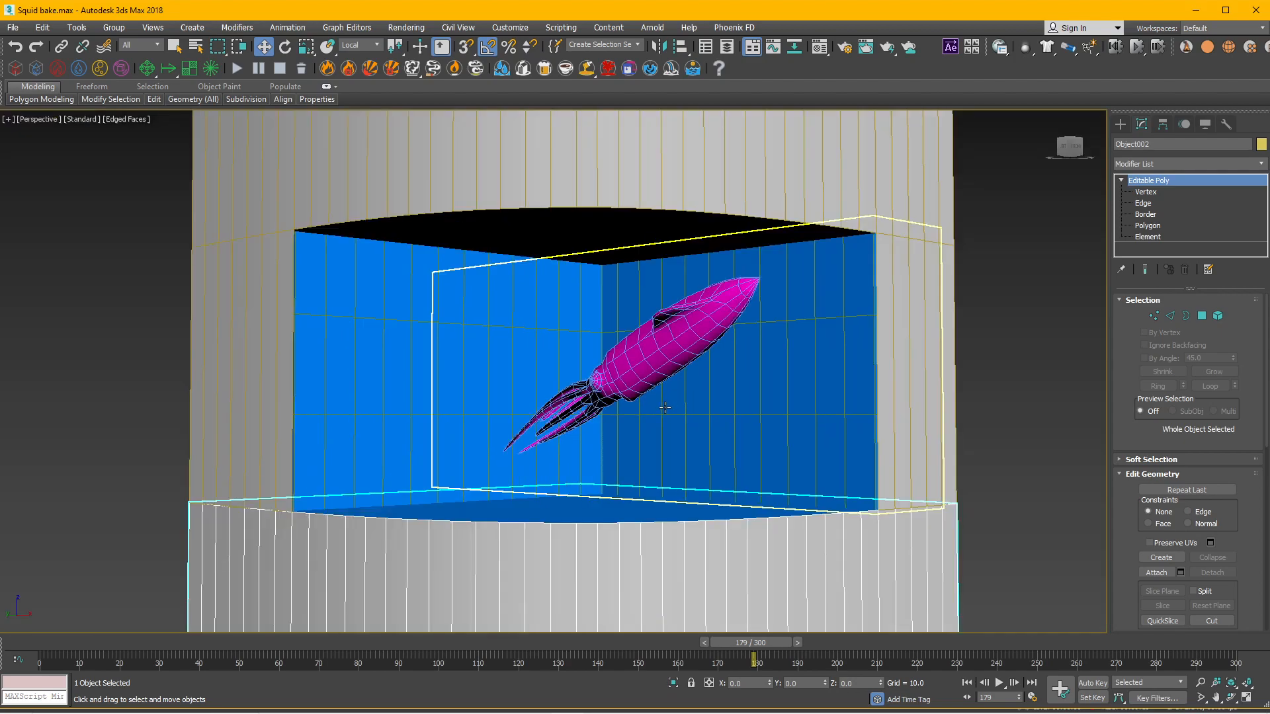
{"action": "middle_click_drag", "start_coordinate": [665, 408], "coordinate": [663, 408], "text": "alt"}
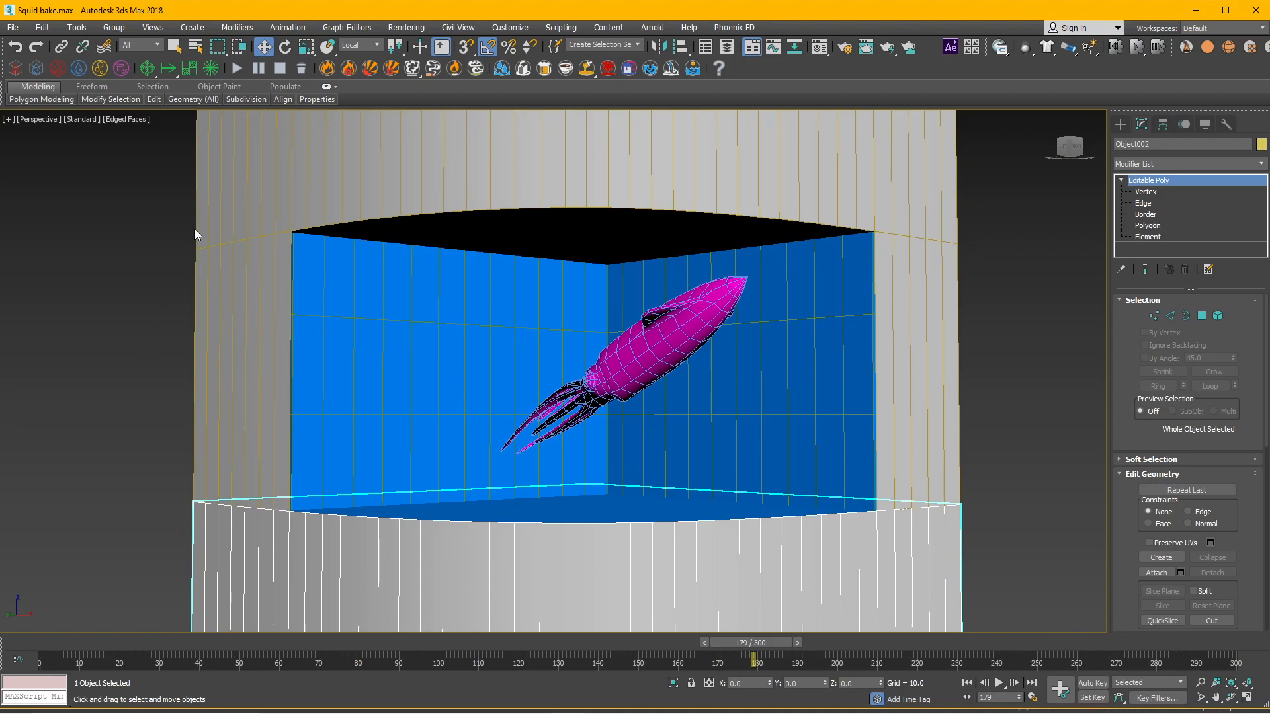
- Create a standard camera from the current perspective view of the squid room
{"action": "left_click", "coordinate": [191, 27]}
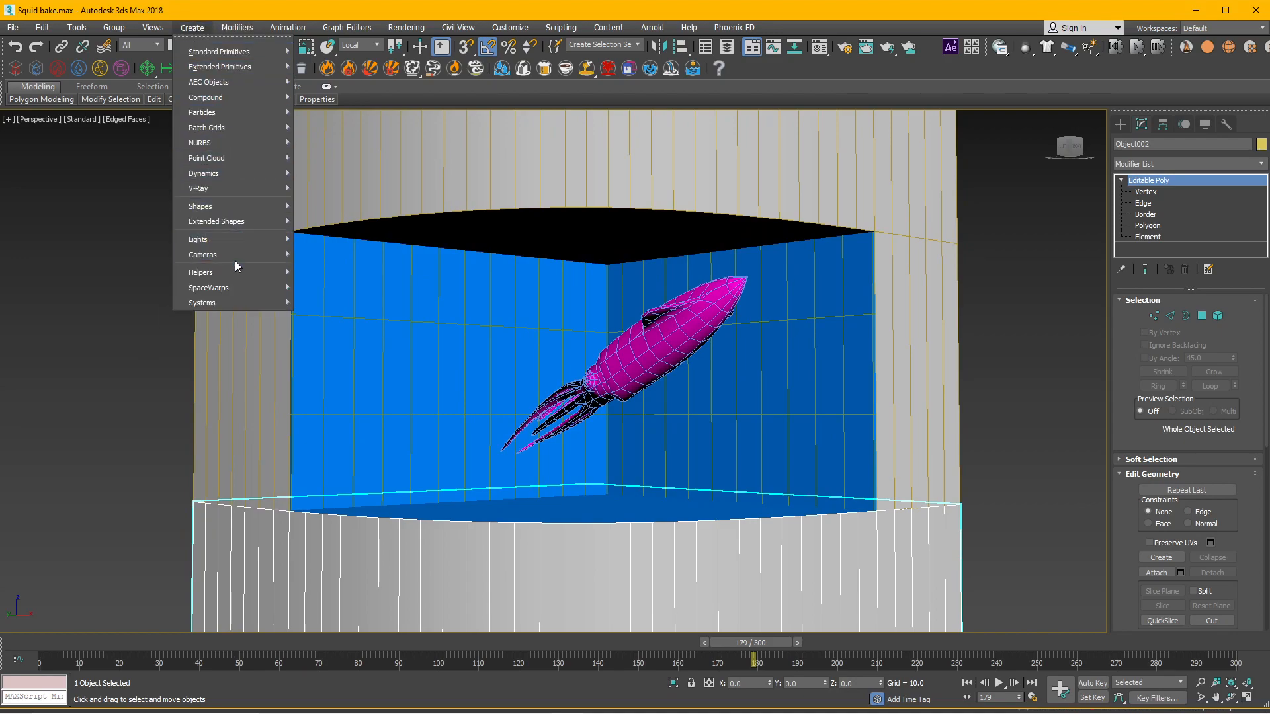
{"action": "mouse_move", "coordinate": [244, 251]}
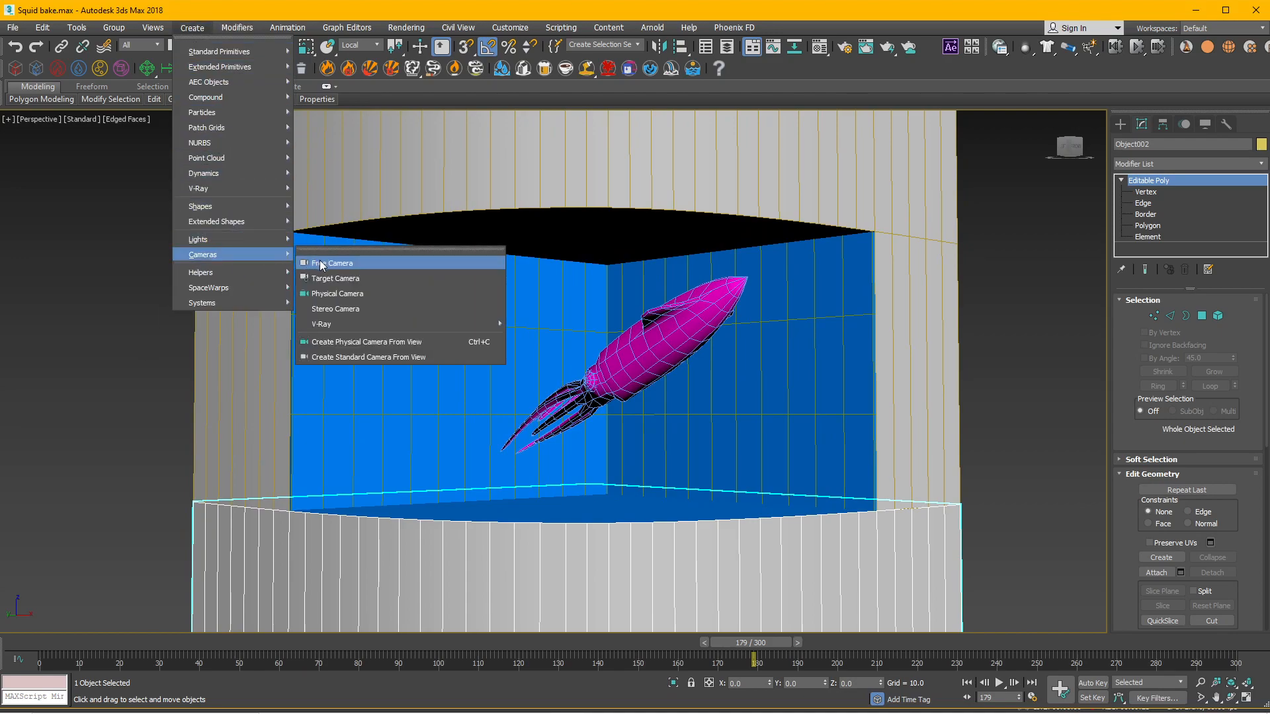
{"action": "left_click", "coordinate": [356, 357]}
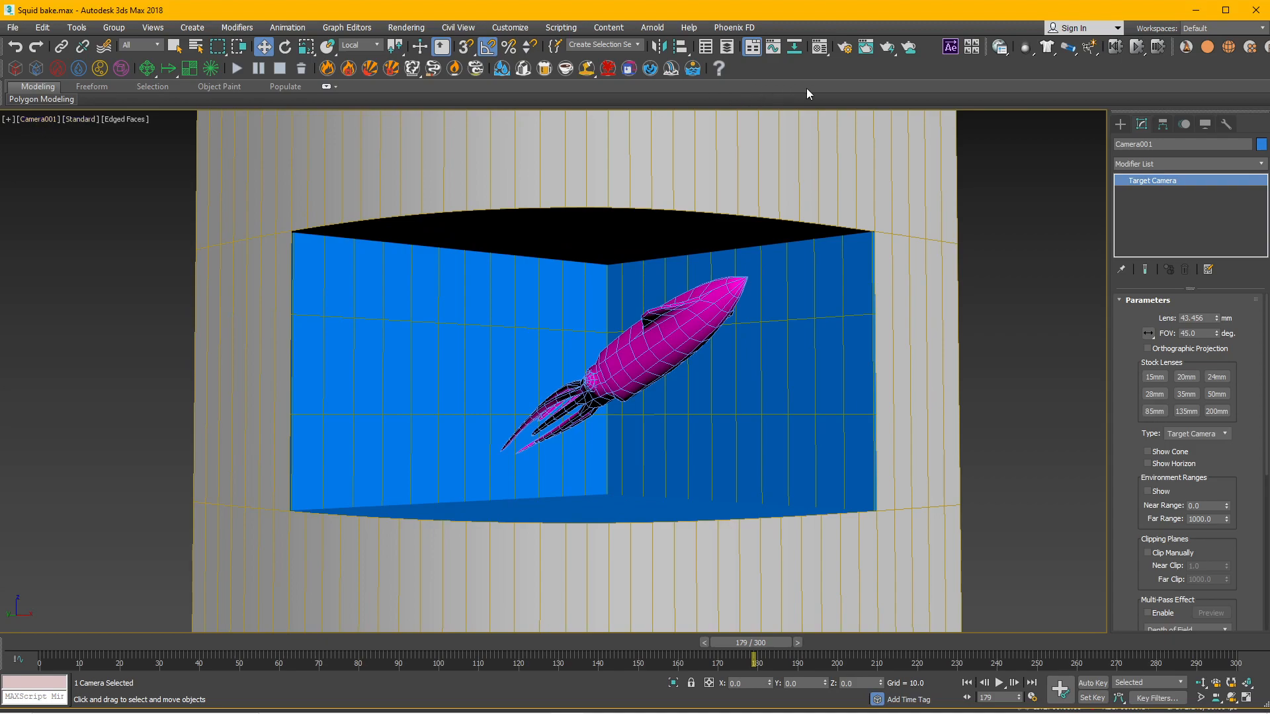
- Set the render output size to 1920 by 1080 and show safe frames in the camera view
{"action": "left_click", "coordinate": [841, 45]}
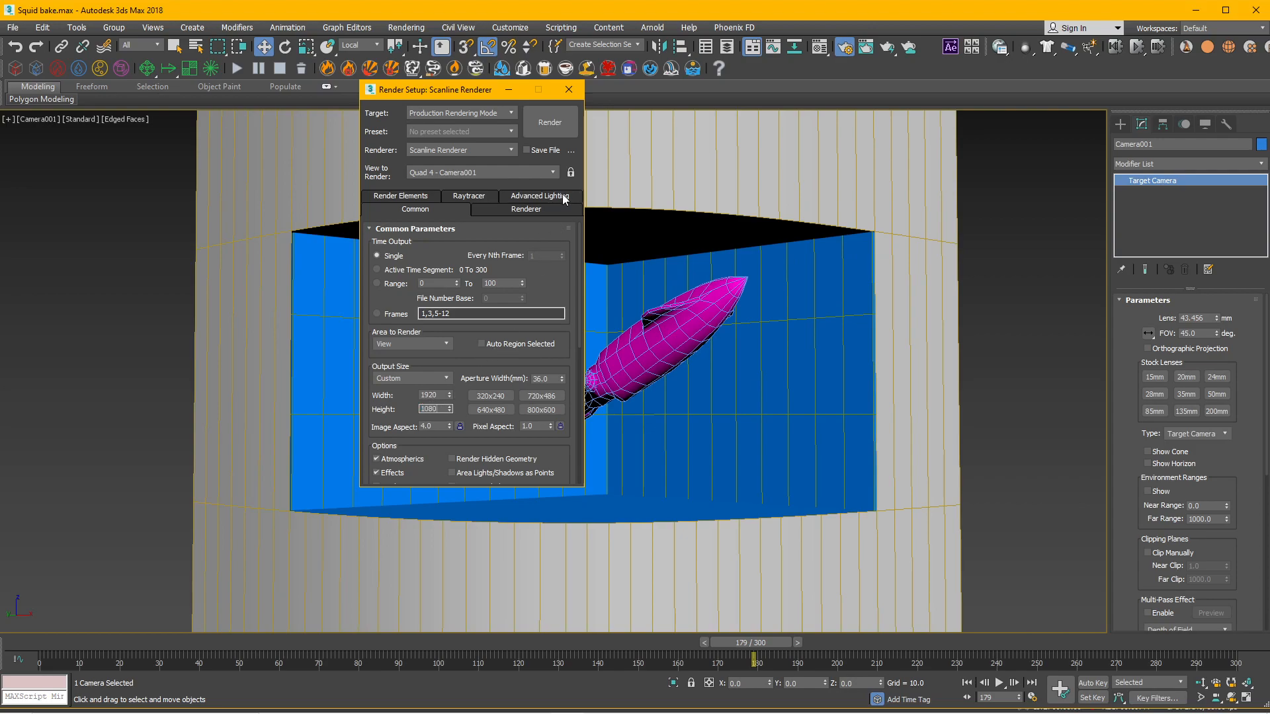
{"action": "left_click", "coordinate": [568, 90]}
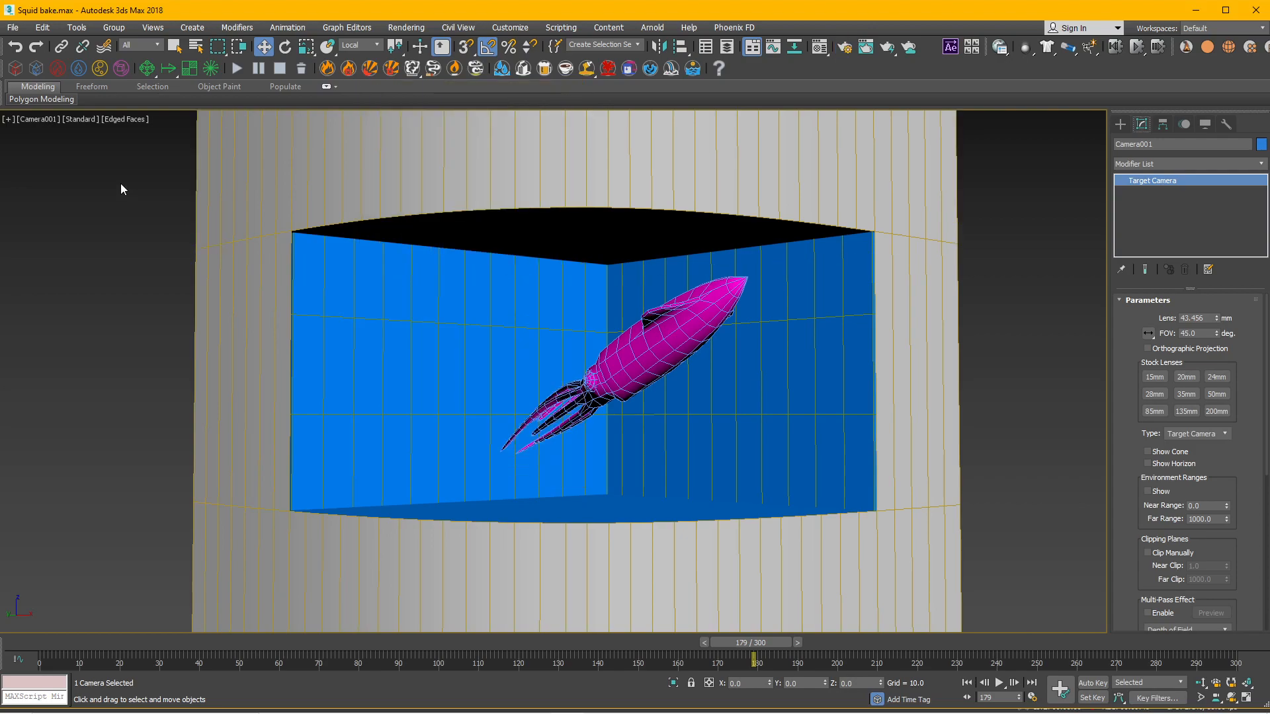
{"action": "left_click", "coordinate": [39, 121]}
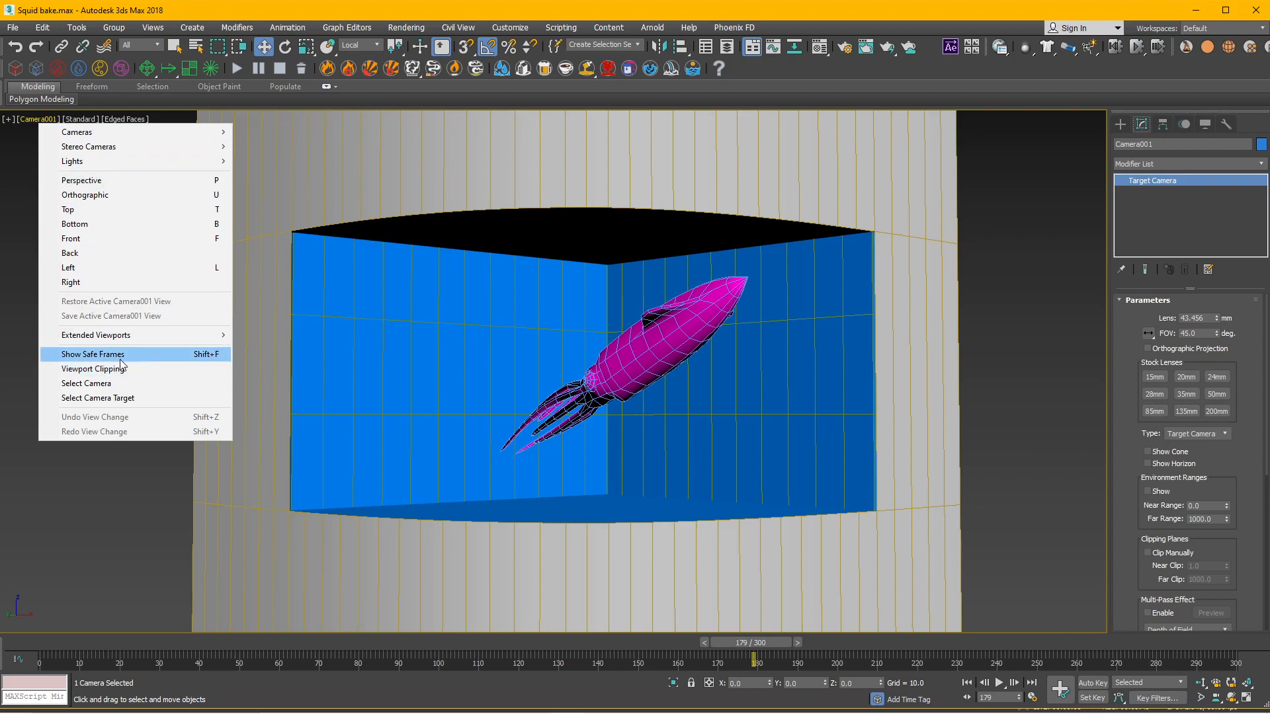
{"action": "left_click", "coordinate": [93, 354]}
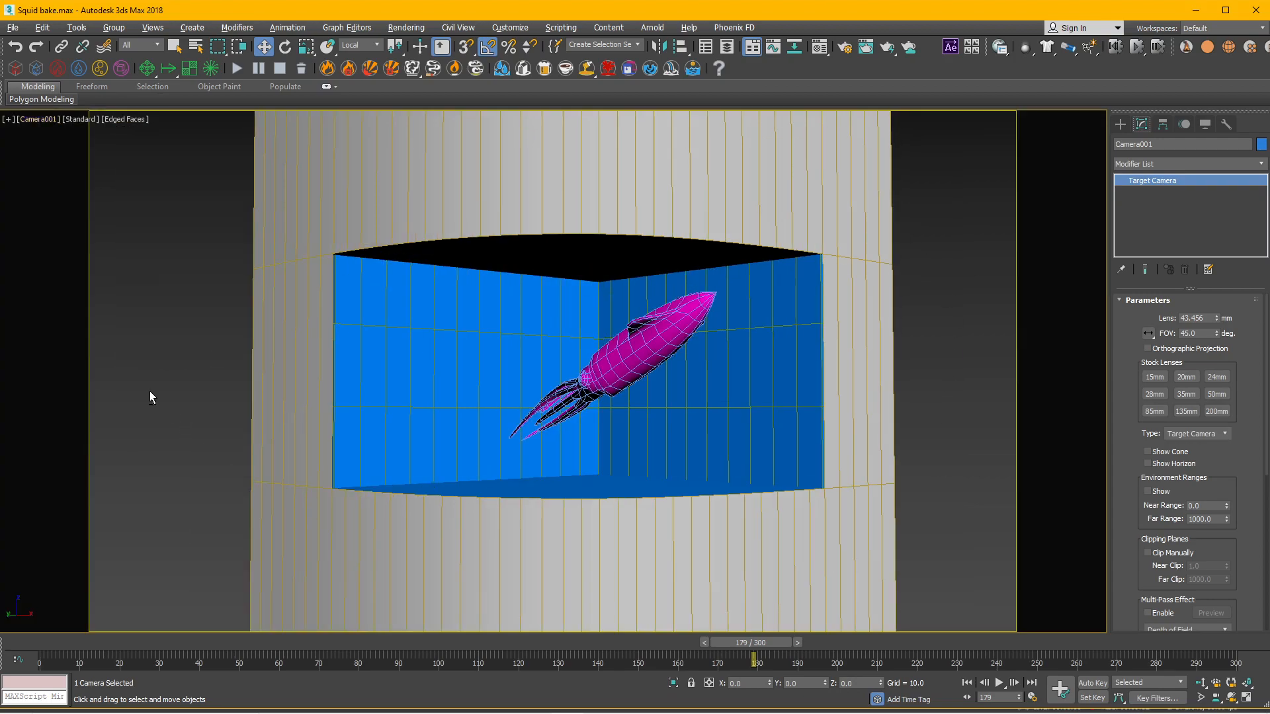
- Show the four-view layout, enlarge its lower views, and change the Left view to Perspective with the building and camera in sight
{"action": "key", "text": "alt+w"}
{"action": "middle_click_drag", "start_coordinate": [496, 481], "coordinate": [493, 436]}
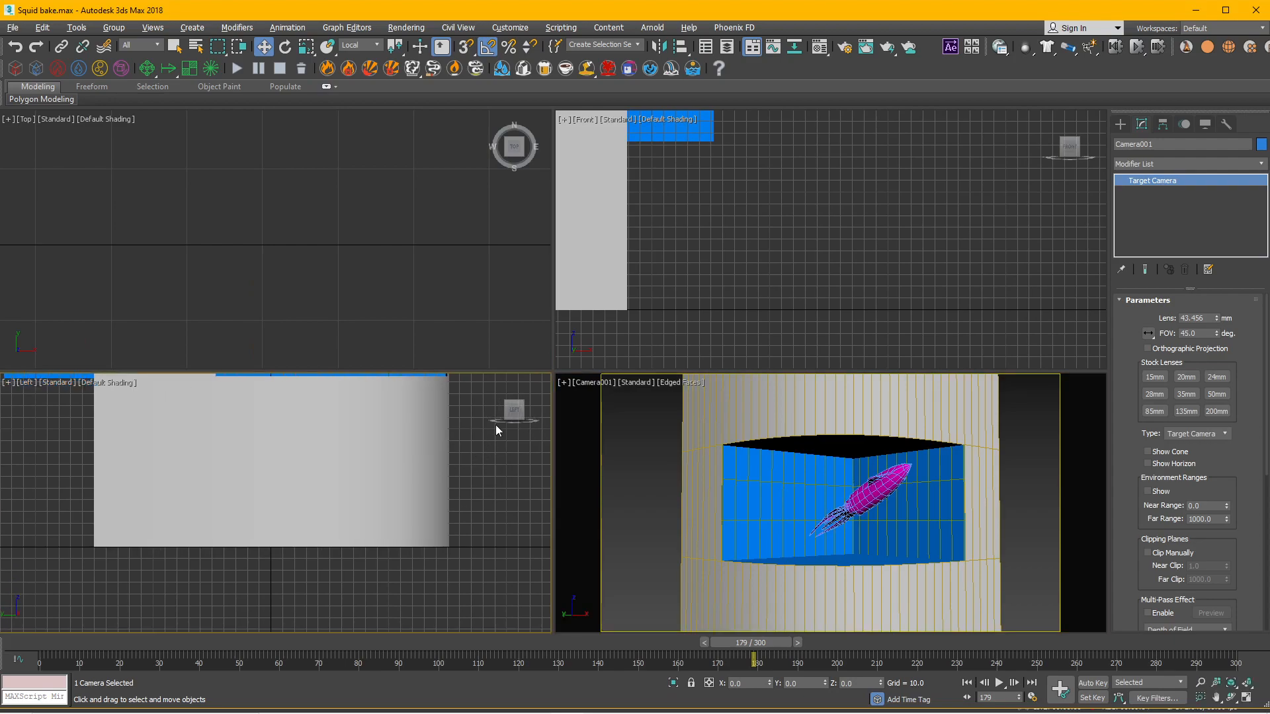
{"action": "left_click_drag", "start_coordinate": [500, 372], "coordinate": [504, 285]}
{"action": "middle_click_drag", "start_coordinate": [378, 453], "coordinate": [407, 569]}
{"action": "key", "text": "p"}
{"action": "scroll", "coordinate": [336, 504], "scroll_direction": "down", "scroll_amount": 3}
{"action": "scroll", "coordinate": [322, 539], "scroll_direction": "down", "scroll_amount": 6}
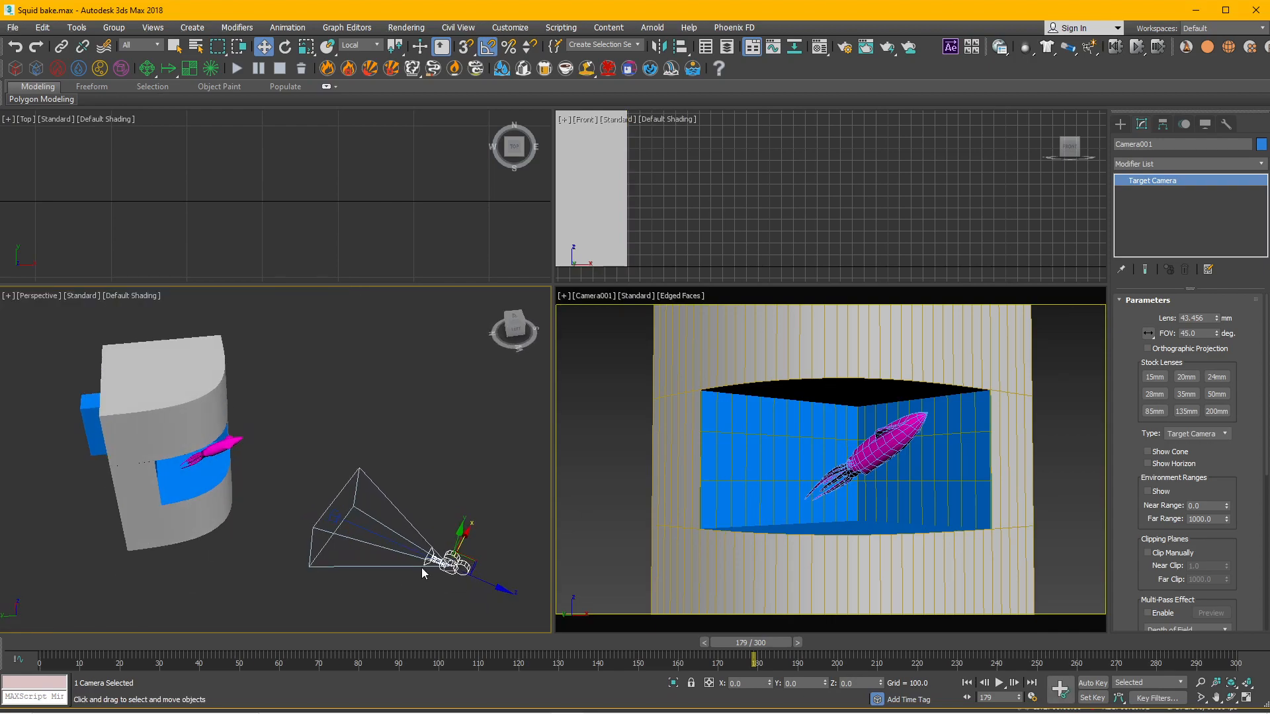
{"action": "left_click", "coordinate": [490, 566]}
{"action": "left_click", "coordinate": [487, 581]}
{"action": "mouse_move", "coordinate": [487, 582]}
{"action": "left_mouse_down"}
{"action": "mouse_move", "coordinate": [453, 569]}
{"action": "mouse_move", "coordinate": [473, 598]}
{"action": "left_mouse_up"}
{"action": "key", "text": "ctrl+z"}
- Move the camera together with its target about 24 units toward the building along the local Z axis, and deselect them
{"action": "left_click", "coordinate": [378, 533]}
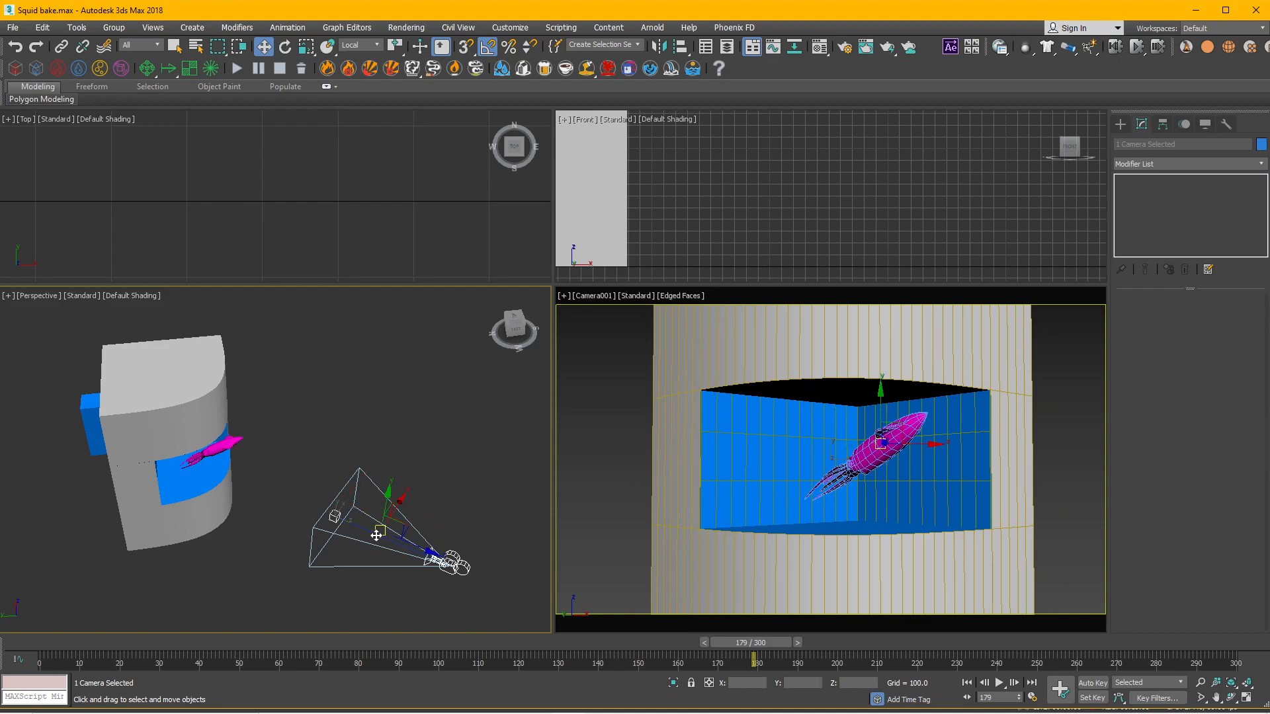
{"action": "left_click_drag", "start_coordinate": [373, 526], "coordinate": [340, 511]}
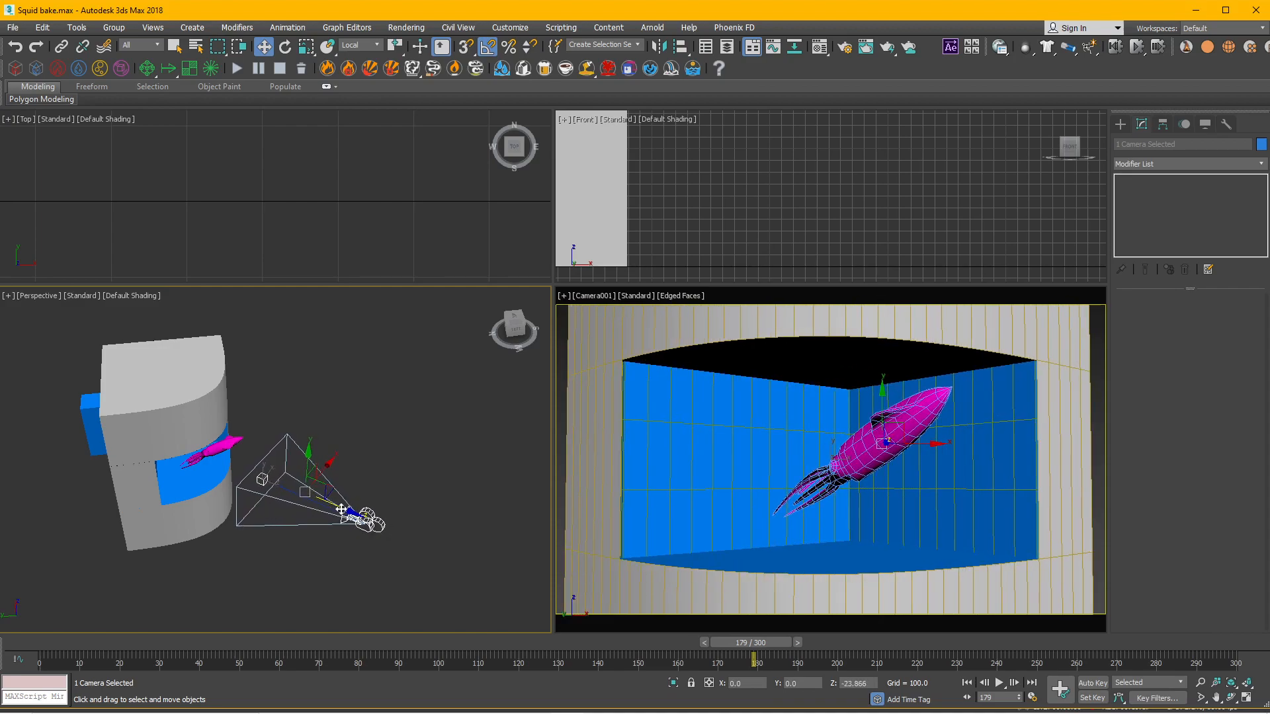
{"action": "left_click", "coordinate": [450, 466]}
- Go to frame 73 of the animation and examine the camera's placement relative to the building's open room
{"action": "left_click_drag", "start_coordinate": [62, 643], "coordinate": [343, 633]}
{"action": "key", "text": "w"}
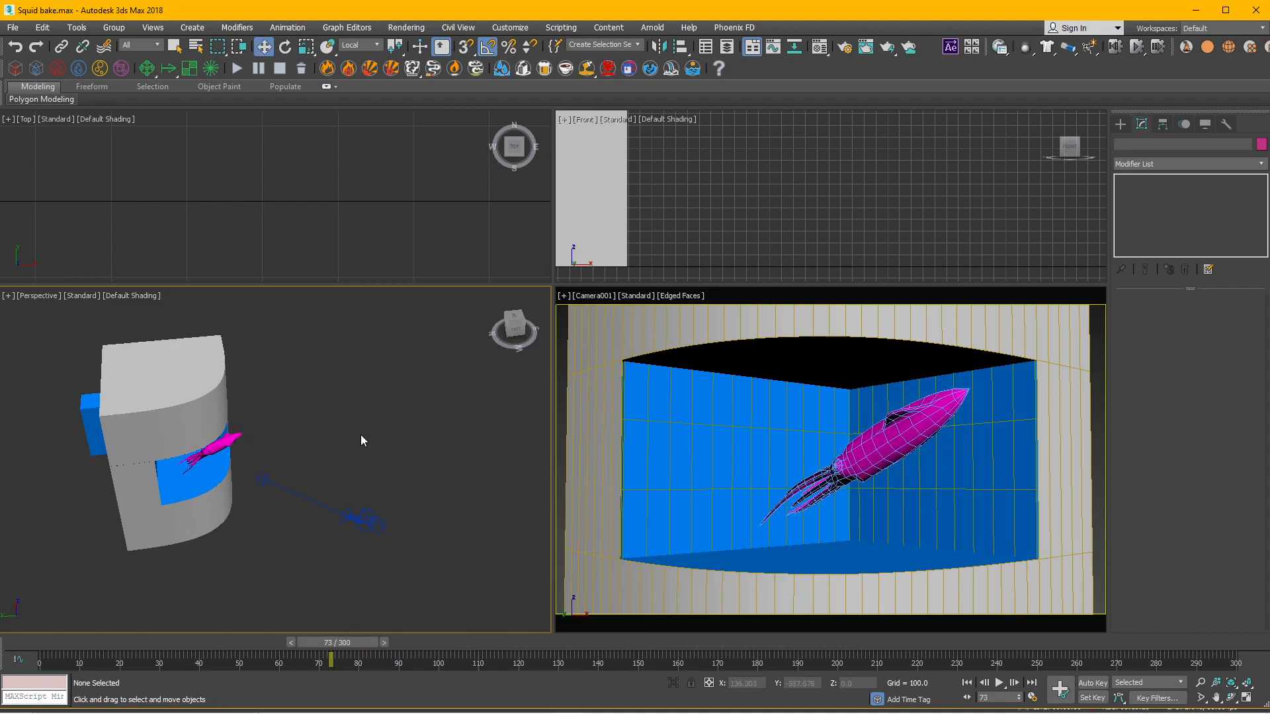
{"action": "left_click", "coordinate": [358, 520]}
{"action": "middle_click_drag", "start_coordinate": [357, 520], "coordinate": [224, 475], "text": "alt"}
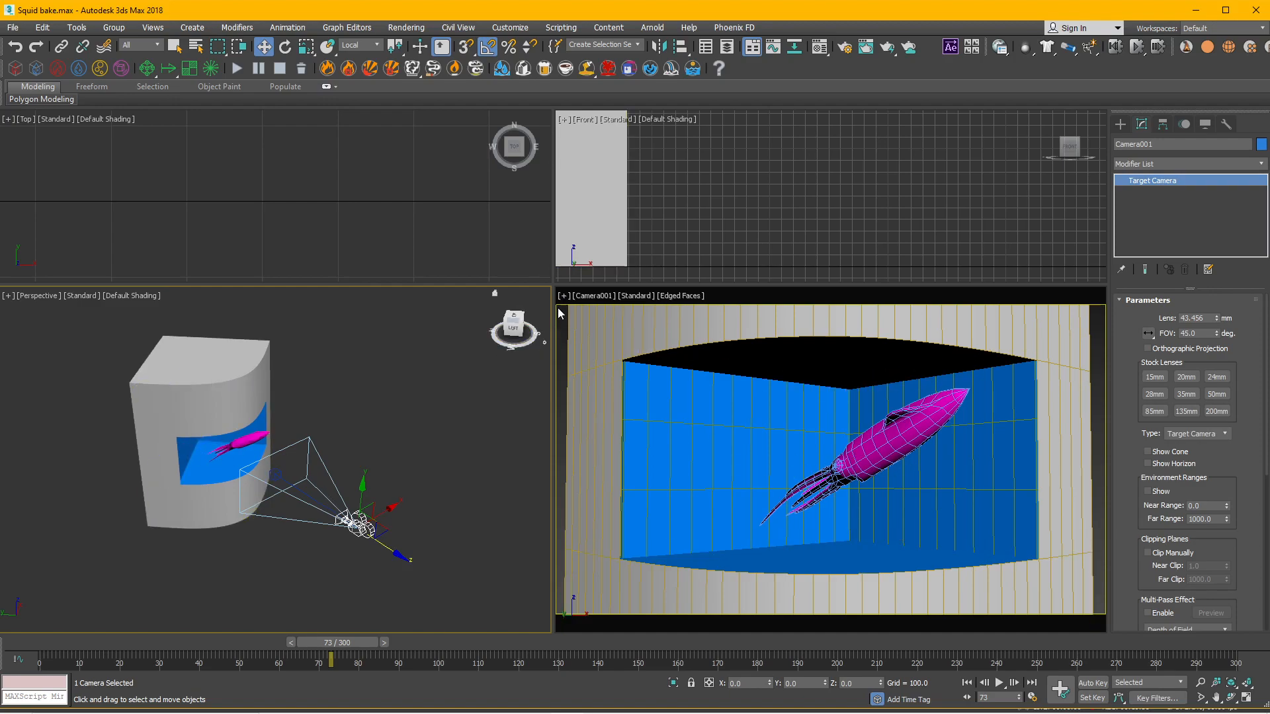
- Make the camera view the render view and set the time output to the range 0 to 250
{"action": "left_click", "coordinate": [794, 297]}
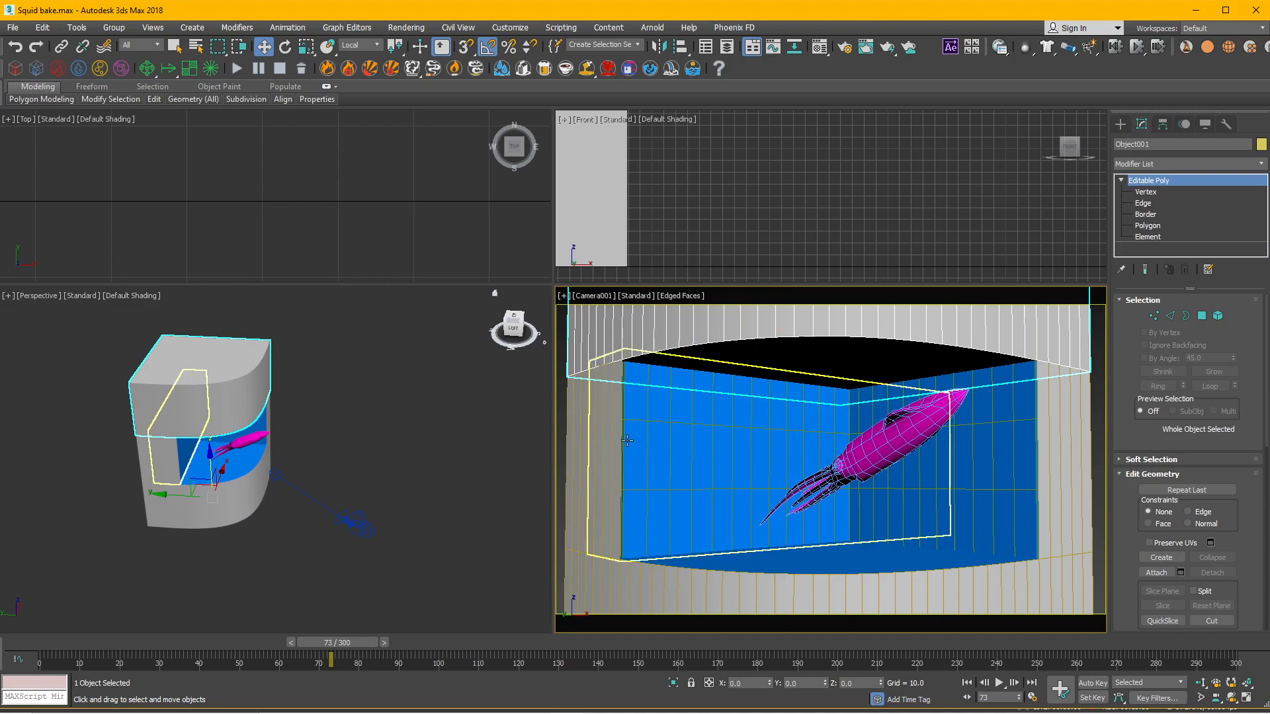
{"action": "left_click", "coordinate": [564, 490]}
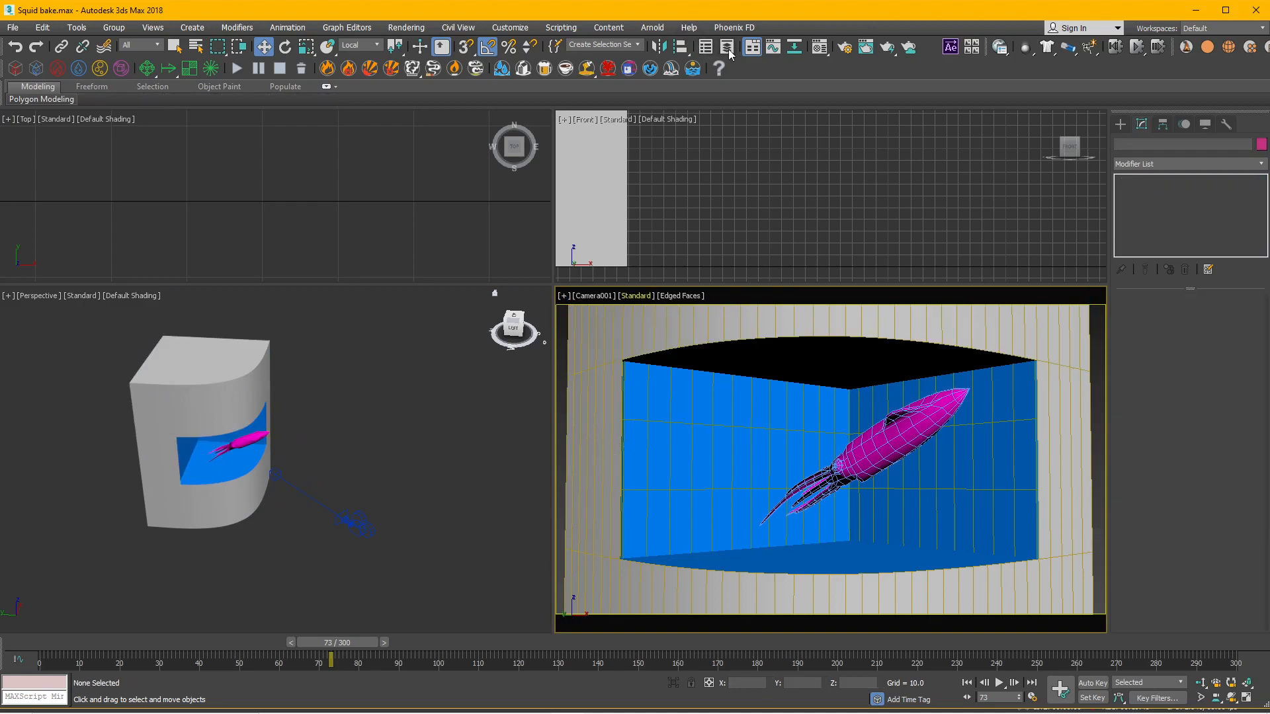
{"action": "left_click", "coordinate": [846, 51]}
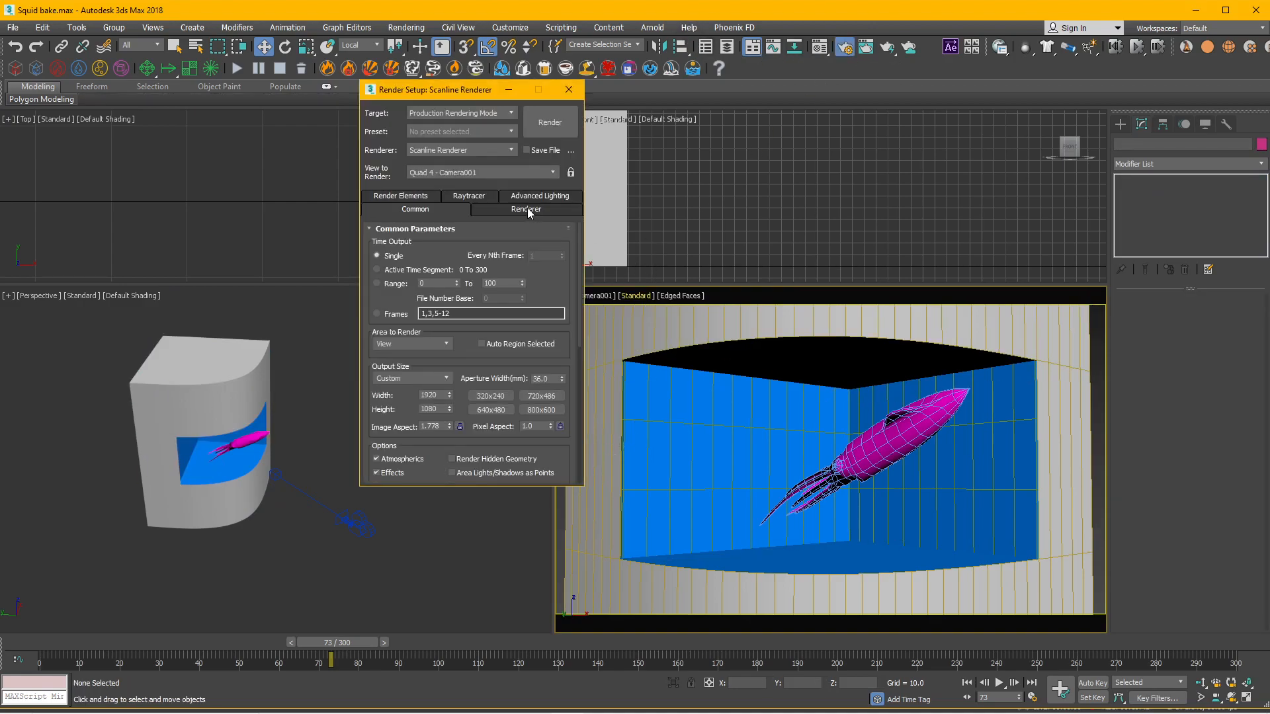
{"action": "mouse_move", "coordinate": [553, 283]}
{"action": "left_mouse_down"}
{"action": "mouse_move", "coordinate": [550, 260]}
{"action": "mouse_move", "coordinate": [536, 298]}
{"action": "left_mouse_up"}
{"action": "left_click", "coordinate": [378, 270]}
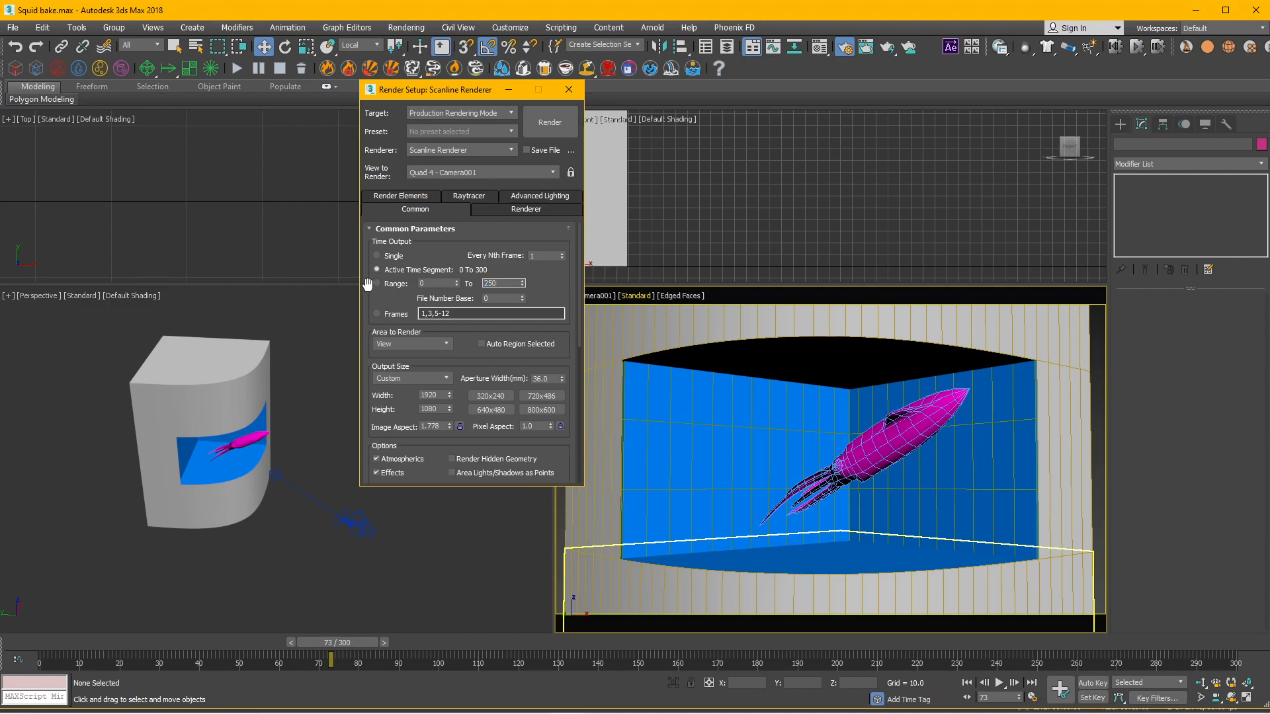
- Choose a render output location by creating a folder named Render inside the 3D Bilboard folder and opening it
{"action": "scroll", "coordinate": [541, 392], "scroll_direction": "down", "scroll_amount": 5}
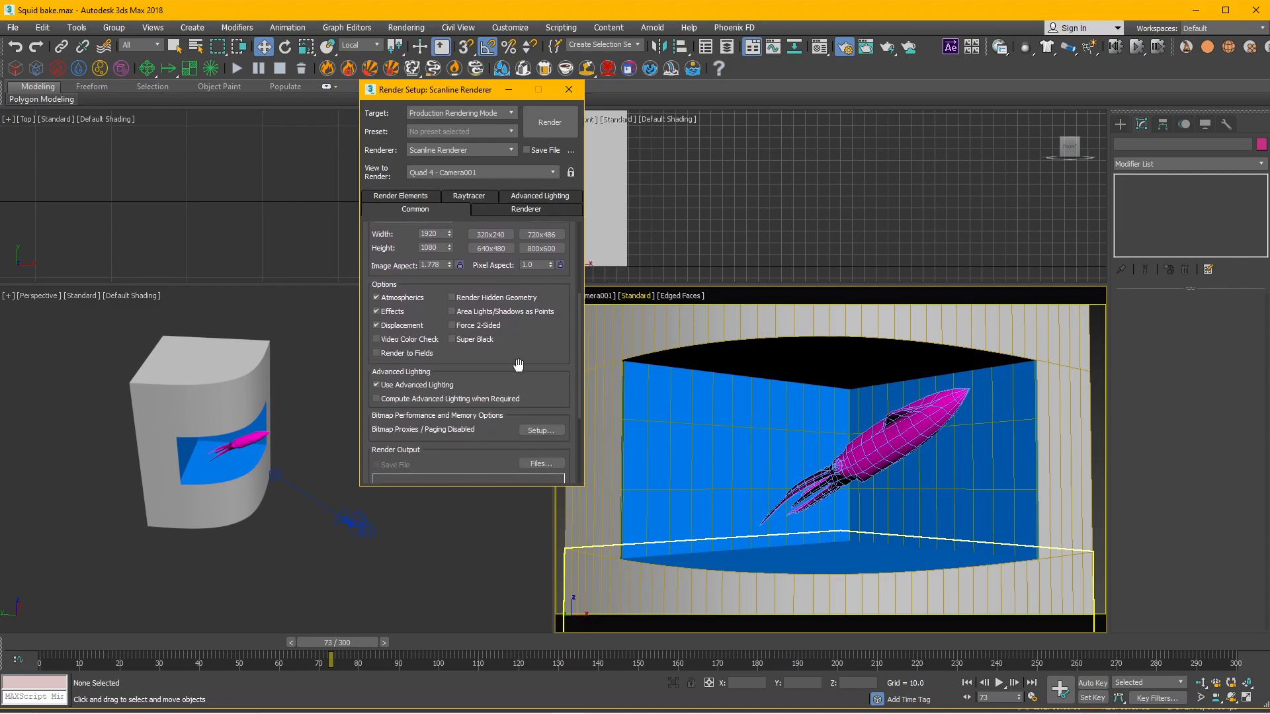
{"action": "left_click", "coordinate": [540, 393]}
{"action": "left_click", "coordinate": [405, 304]}
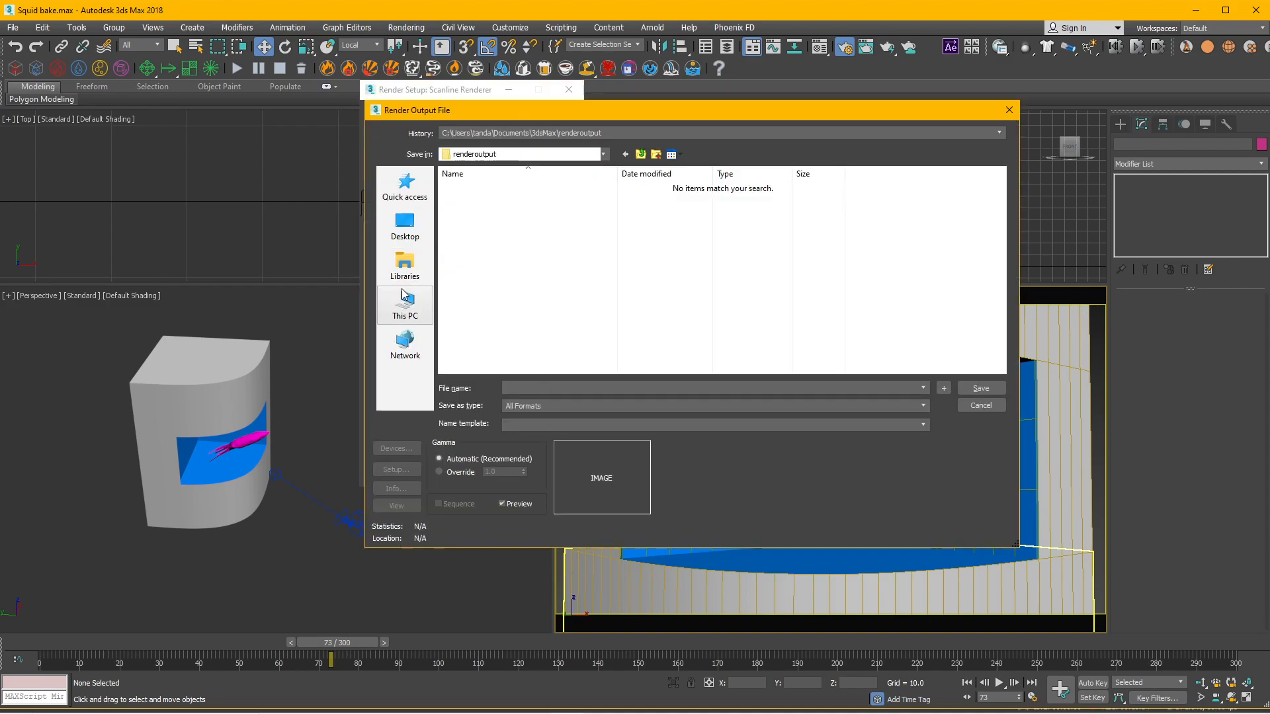
{"action": "double_click", "coordinate": [463, 272]}
{"action": "double_click", "coordinate": [496, 222]}
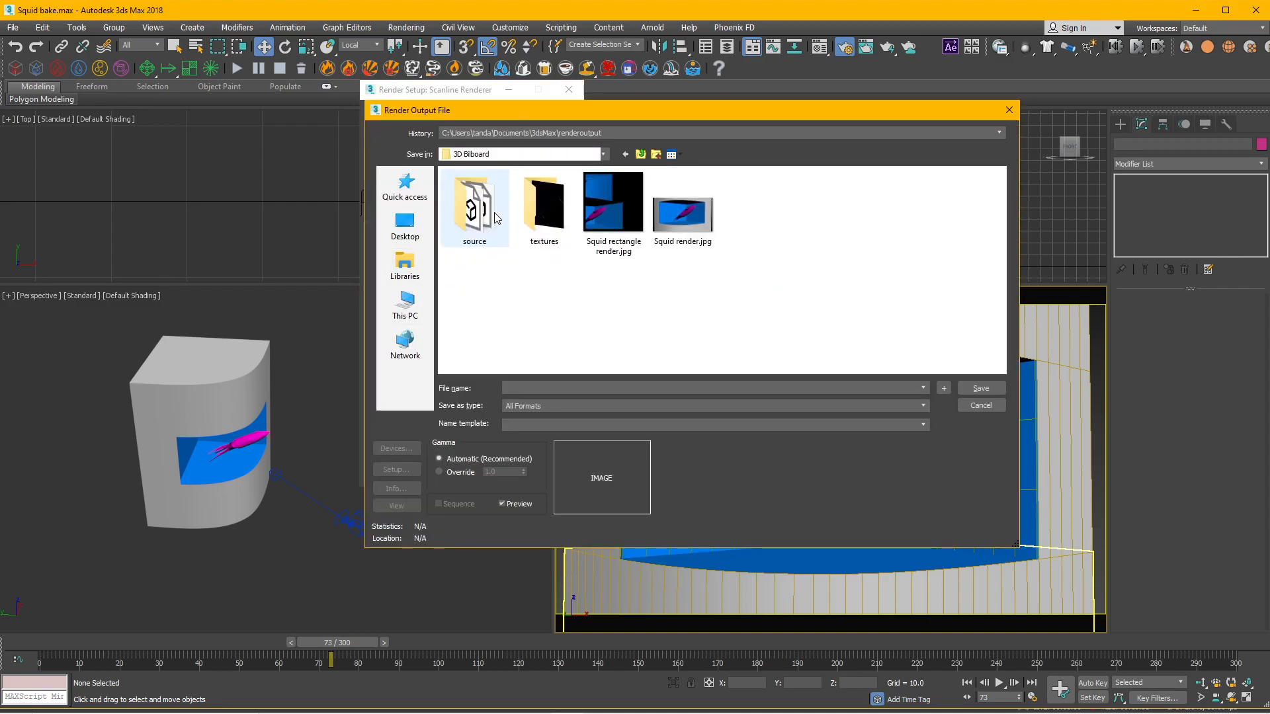
{"action": "left_click", "coordinate": [655, 154]}
{"action": "type", "text": "Rende"}
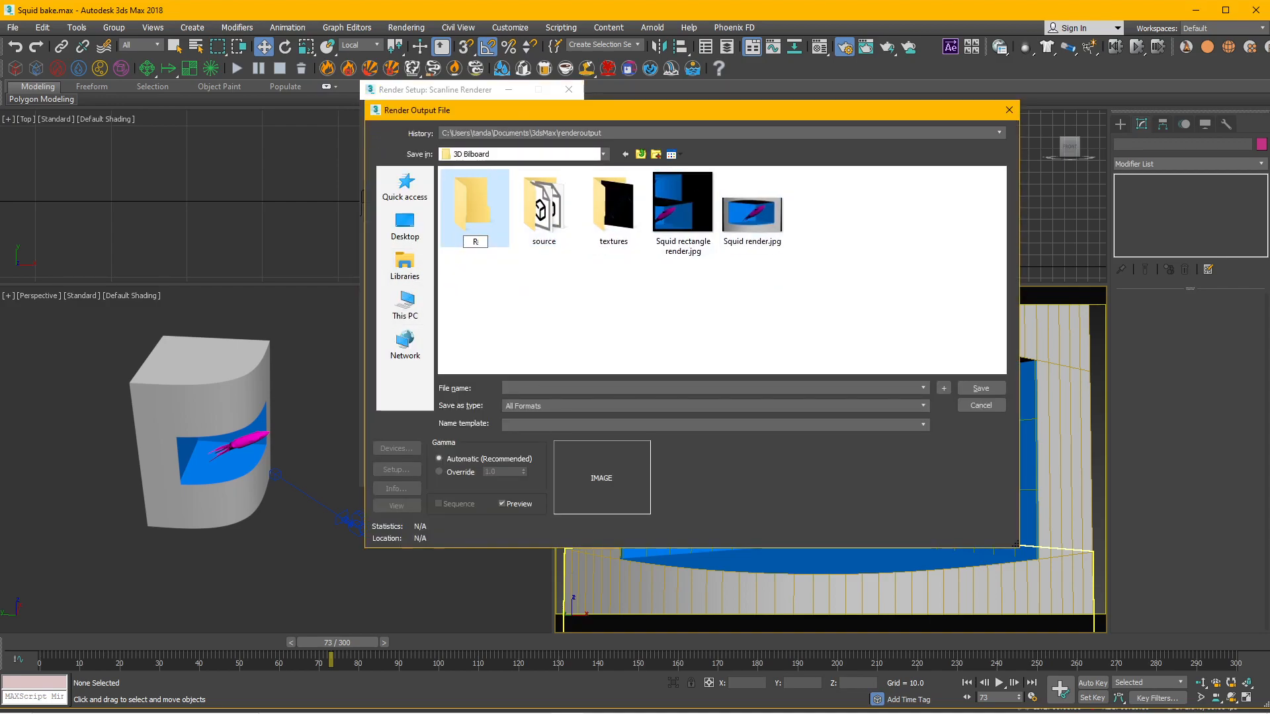
{"action": "key", "text": "Return"}
{"action": "key", "text": "Return"}
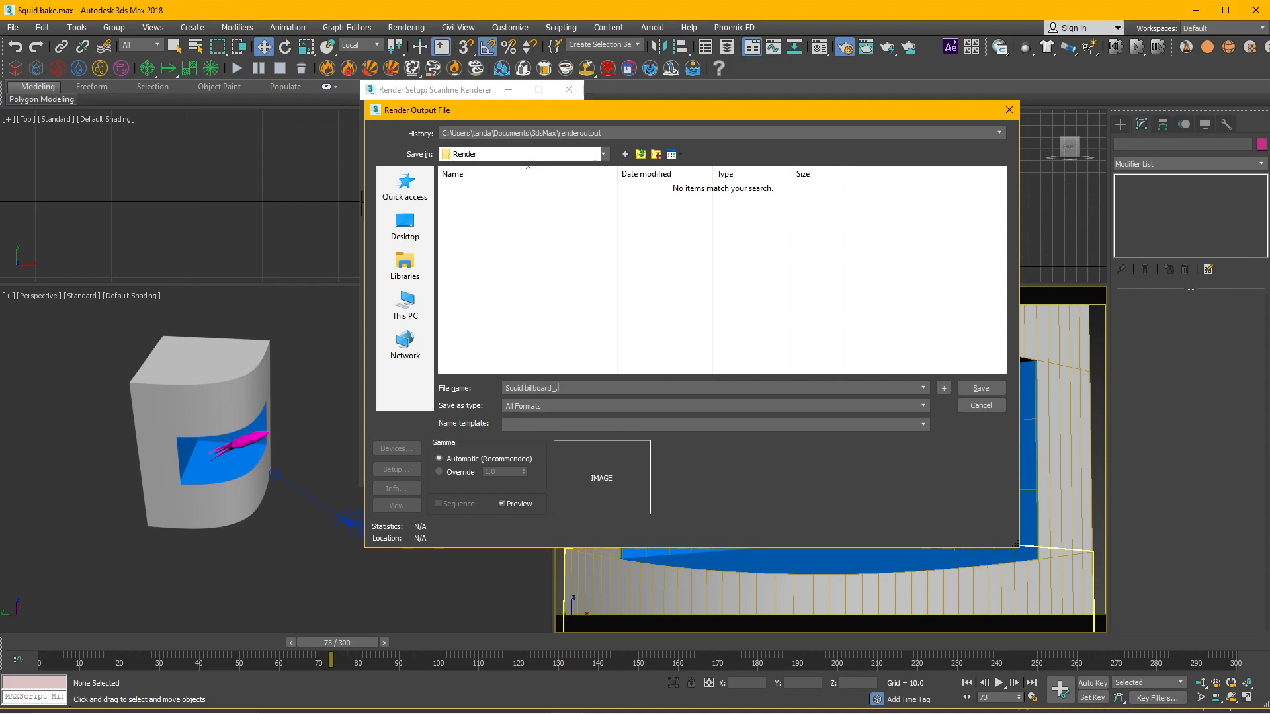
- Save the output as JPEG files named "Squid billboard_" and render the frame sequence
{"action": "left_click", "coordinate": [630, 409]}
{"action": "left_click", "coordinate": [575, 471]}
{"action": "left_click", "coordinate": [979, 389]}
{"action": "left_click", "coordinate": [652, 403]}
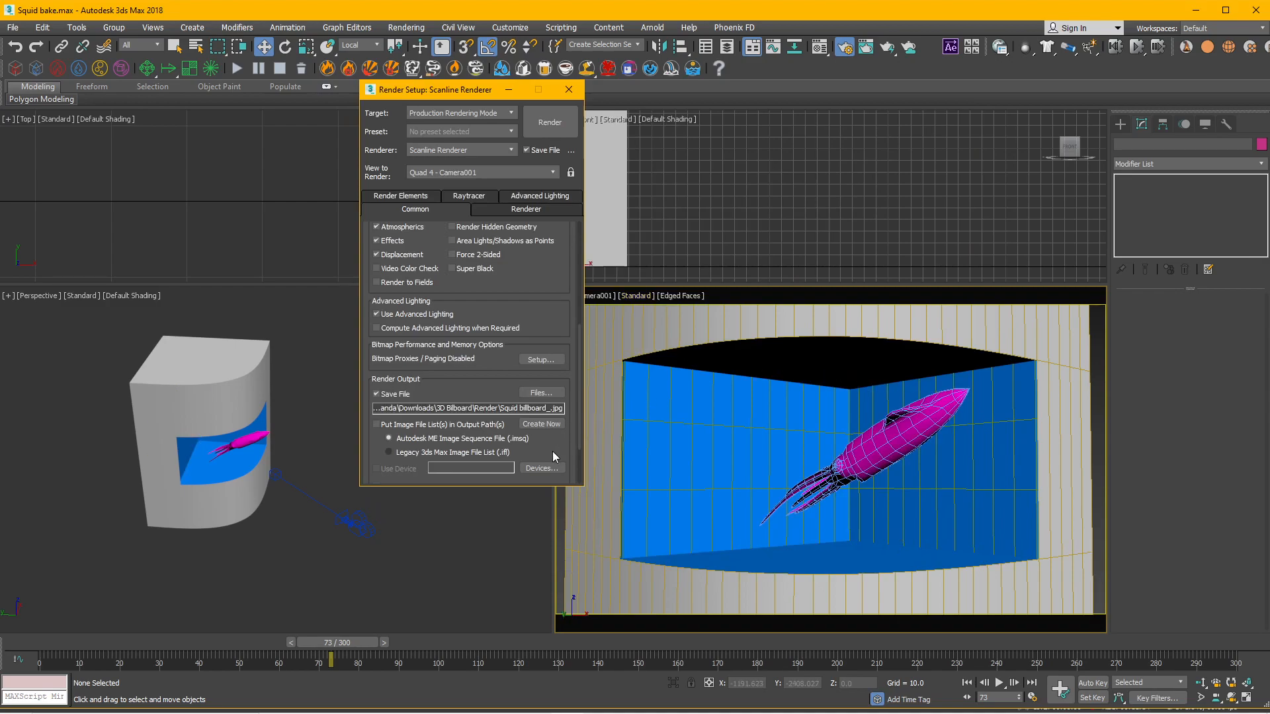
{"action": "left_click", "coordinate": [549, 122]}
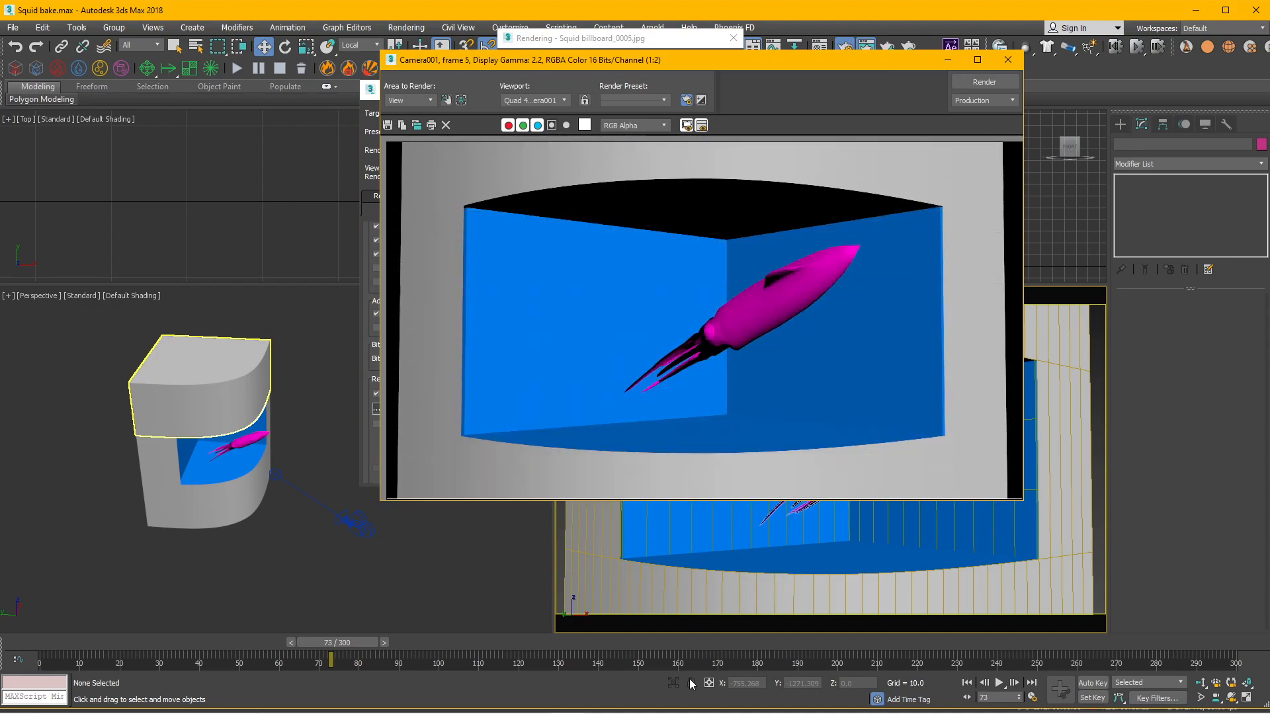
{"action": "left_click", "coordinate": [582, 704]}
{"action": "left_click", "coordinate": [1260, 628]}
{"action": "left_click", "coordinate": [1260, 629]}
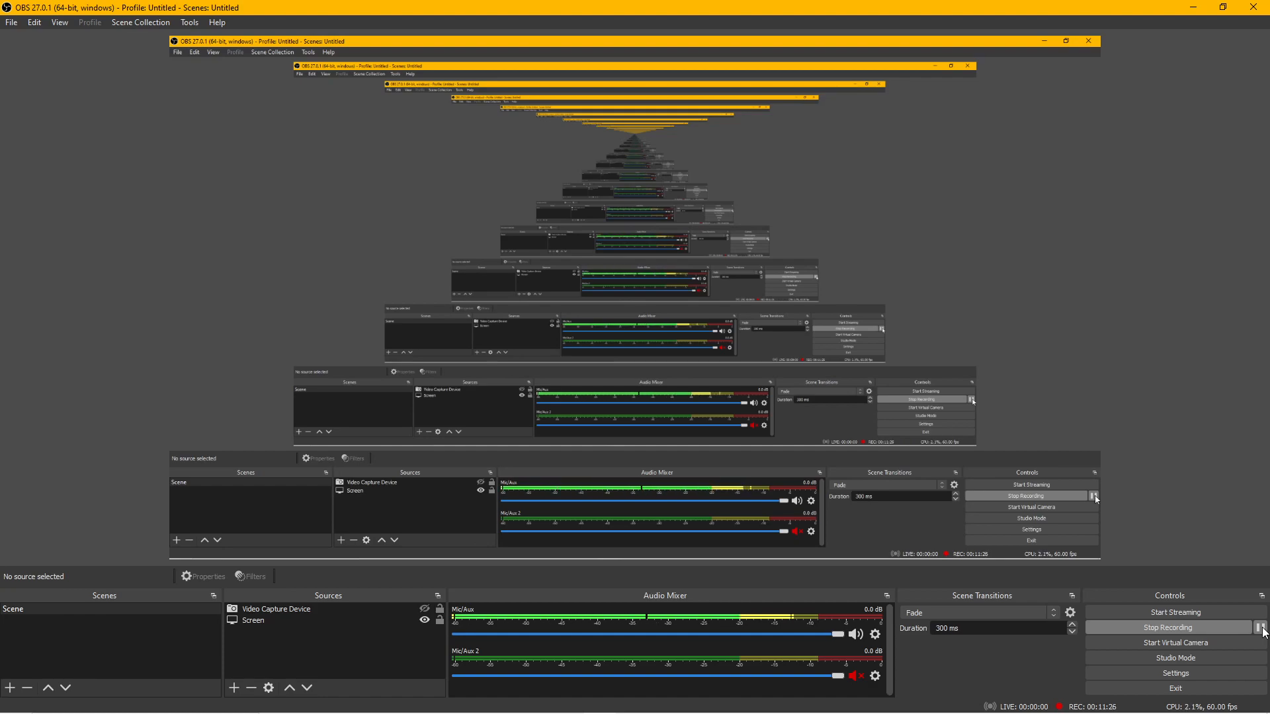
{"action": "left_click", "coordinate": [570, 703]}
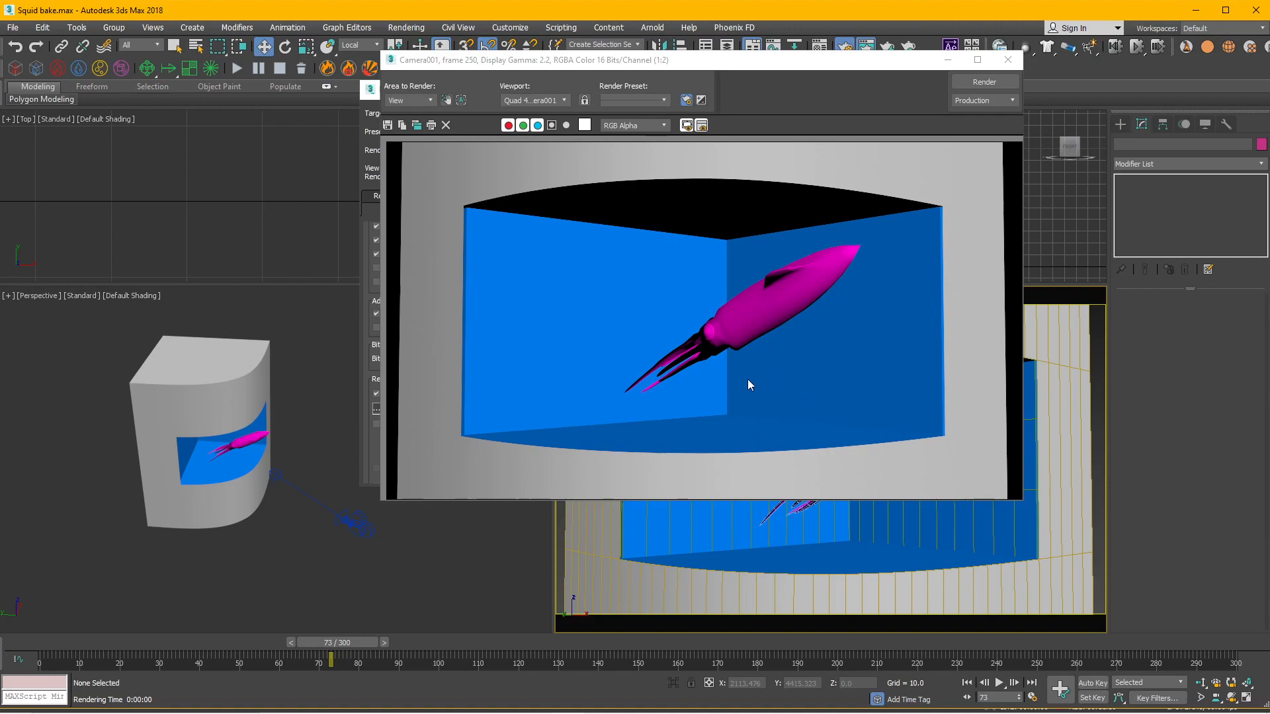
- Open the rendered JPEG sequence from the Render folder in Pdplayer, play it back at reduced size, and close the player
{"action": "left_click", "coordinate": [412, 701]}
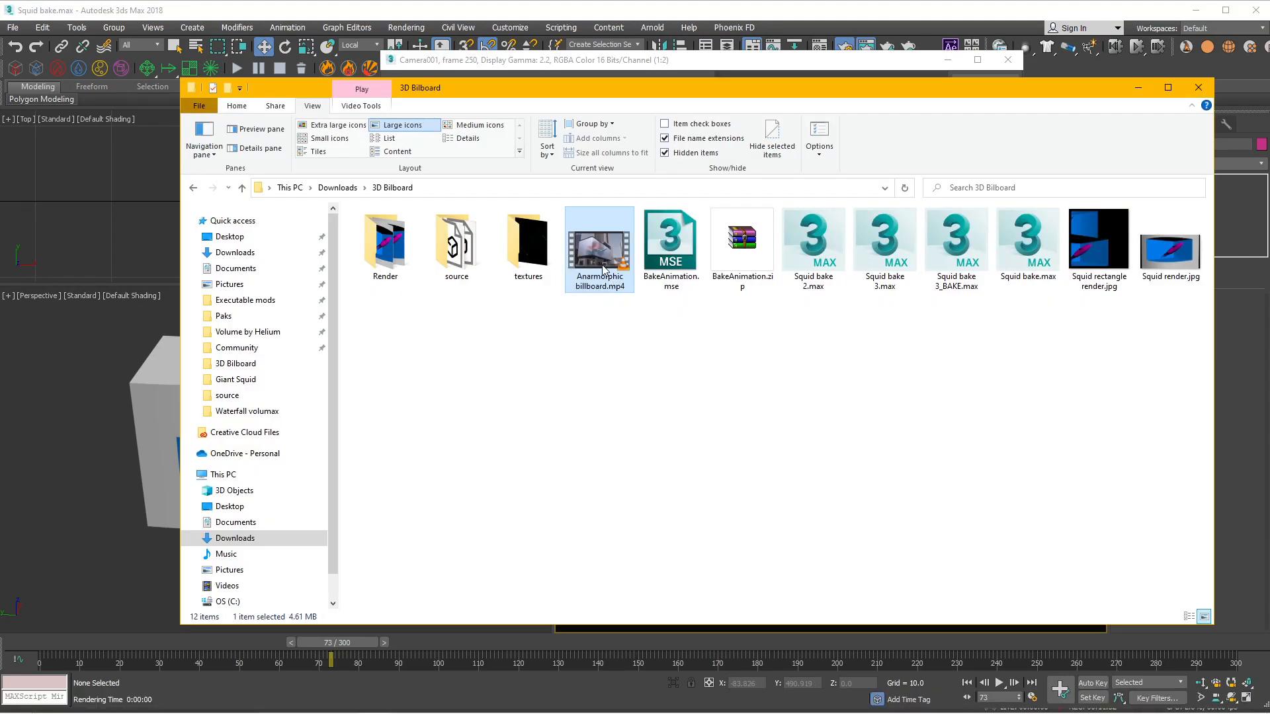
{"action": "double_click", "coordinate": [397, 247]}
{"action": "double_click", "coordinate": [381, 261]}
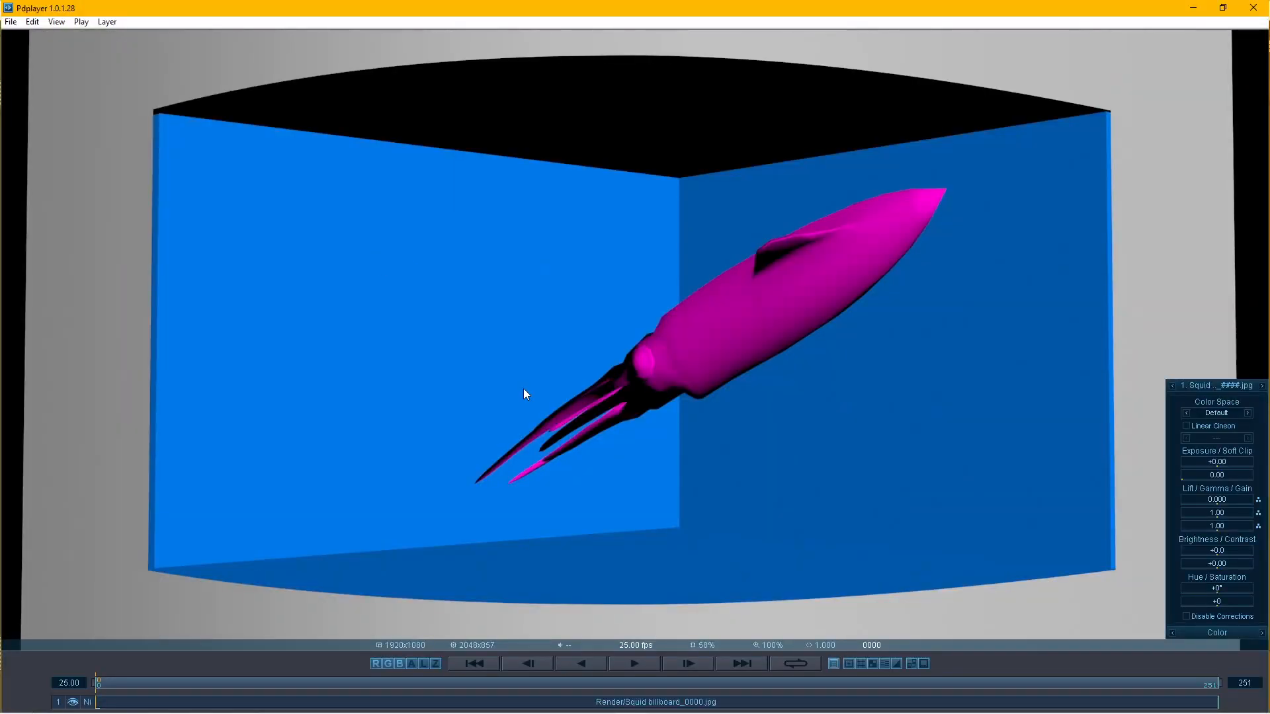
{"action": "scroll", "coordinate": [687, 541], "scroll_direction": "down", "scroll_amount": 2}
{"action": "left_click", "coordinate": [634, 664]}
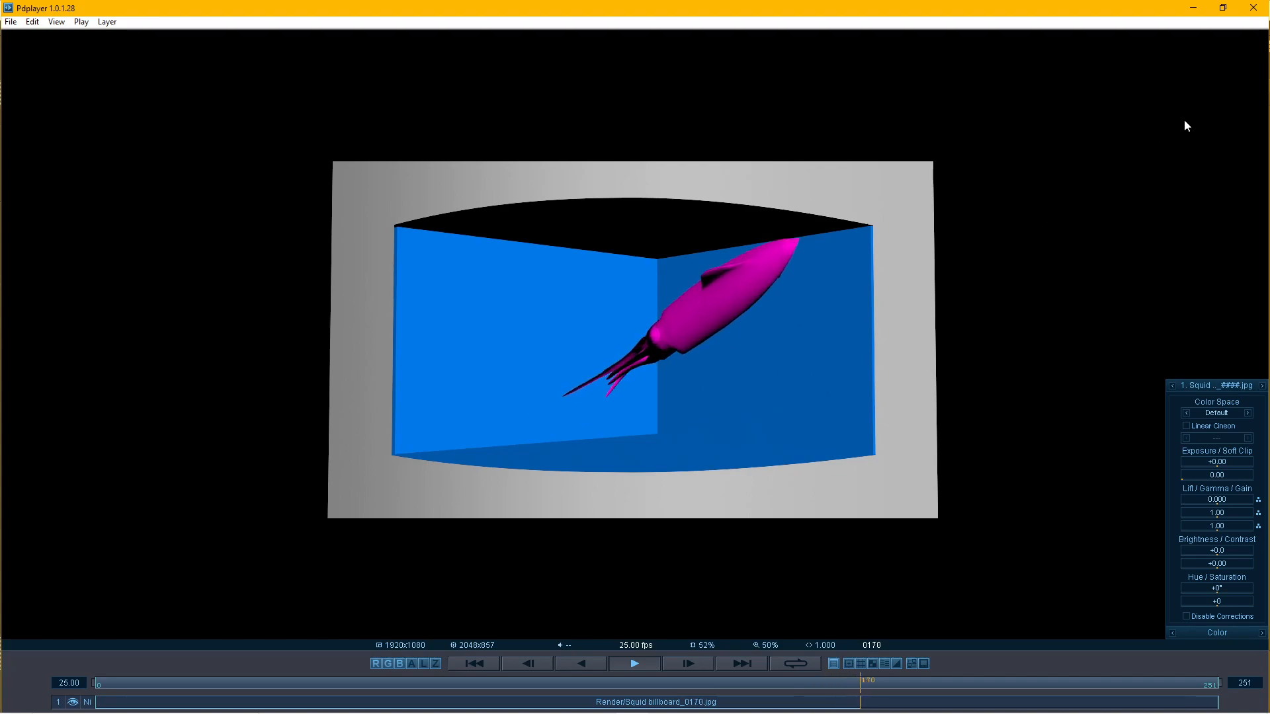
{"action": "left_click", "coordinate": [1253, 8]}
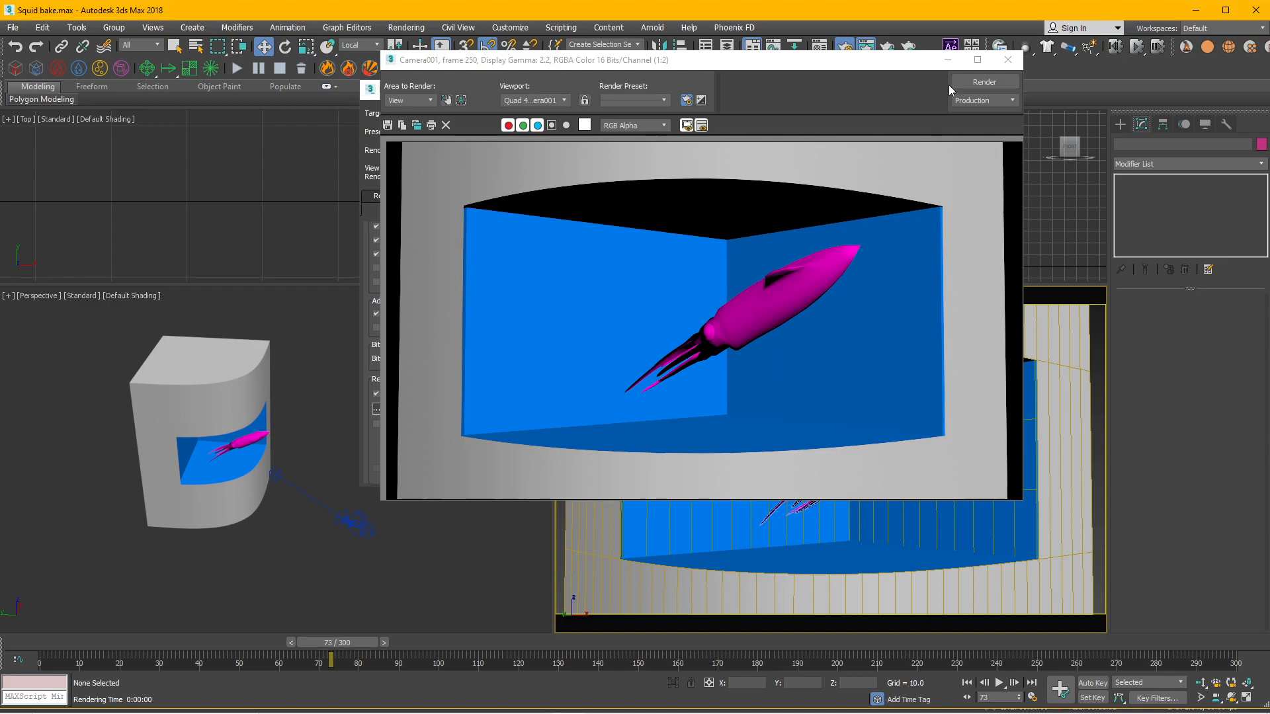
- Minimise the rendered frame window and frame the whole building in the perspective view
{"action": "left_click", "coordinate": [947, 60]}
{"action": "left_click", "coordinate": [250, 511]}
{"action": "scroll", "coordinate": [252, 510], "scroll_direction": "up", "scroll_amount": 3}
{"action": "scroll", "coordinate": [252, 510], "scroll_direction": "down", "scroll_amount": 1}
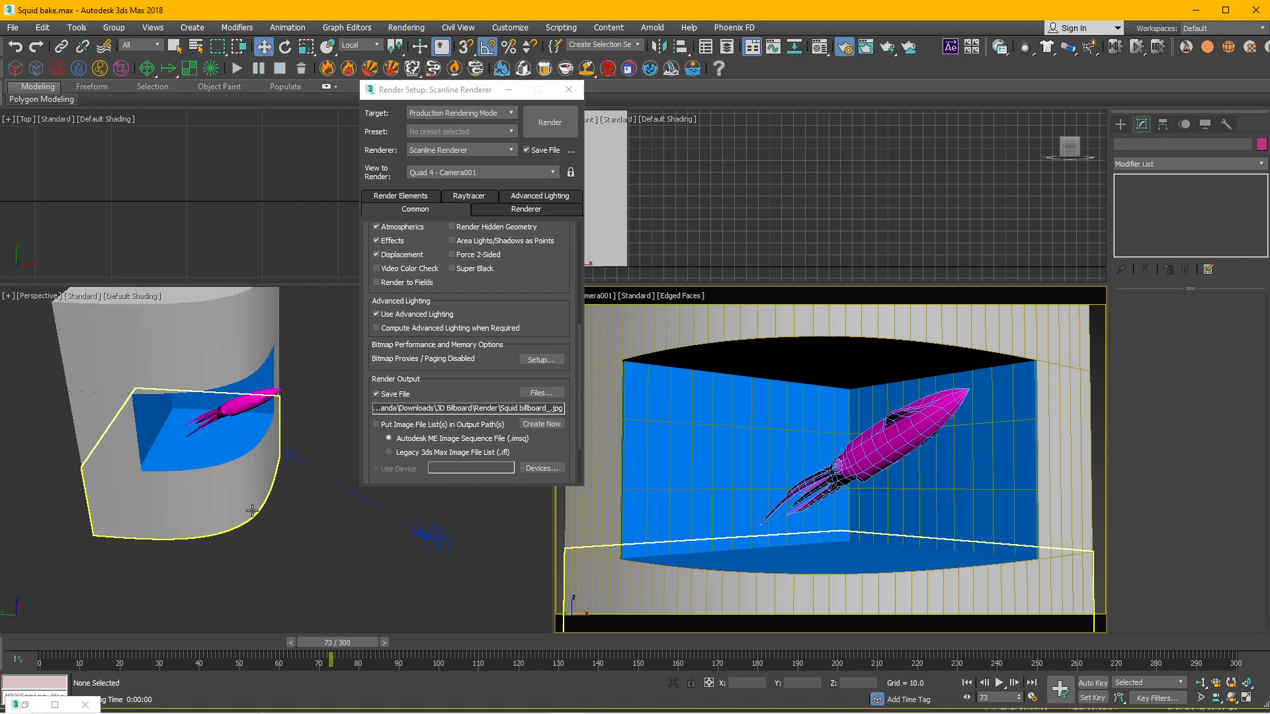
{"action": "scroll", "coordinate": [252, 510], "scroll_direction": "down", "scroll_amount": 2}
- Hide the squid mesh inside the blue room
{"action": "left_click", "coordinate": [219, 397]}
{"action": "right_click", "coordinate": [231, 458]}
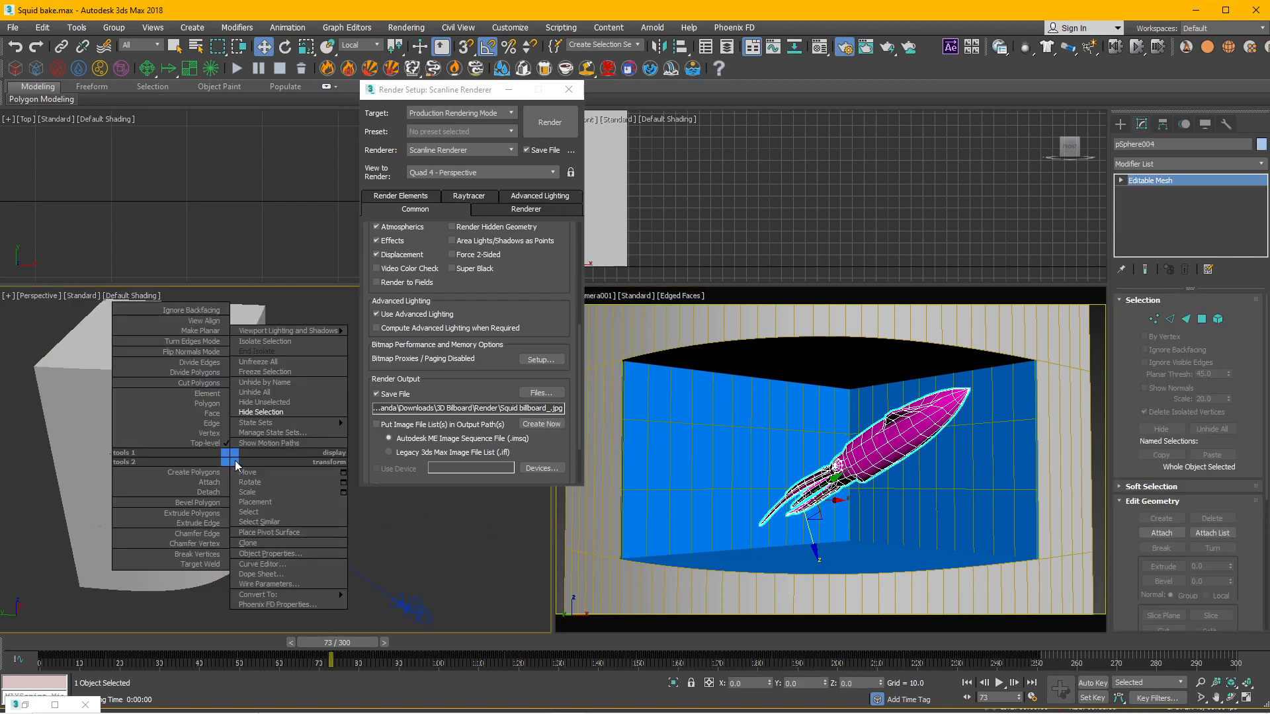
{"action": "left_click", "coordinate": [260, 412]}
- Unhide all objects and select the curved screen on the building's rounded corner
{"action": "right_click", "coordinate": [427, 440]}
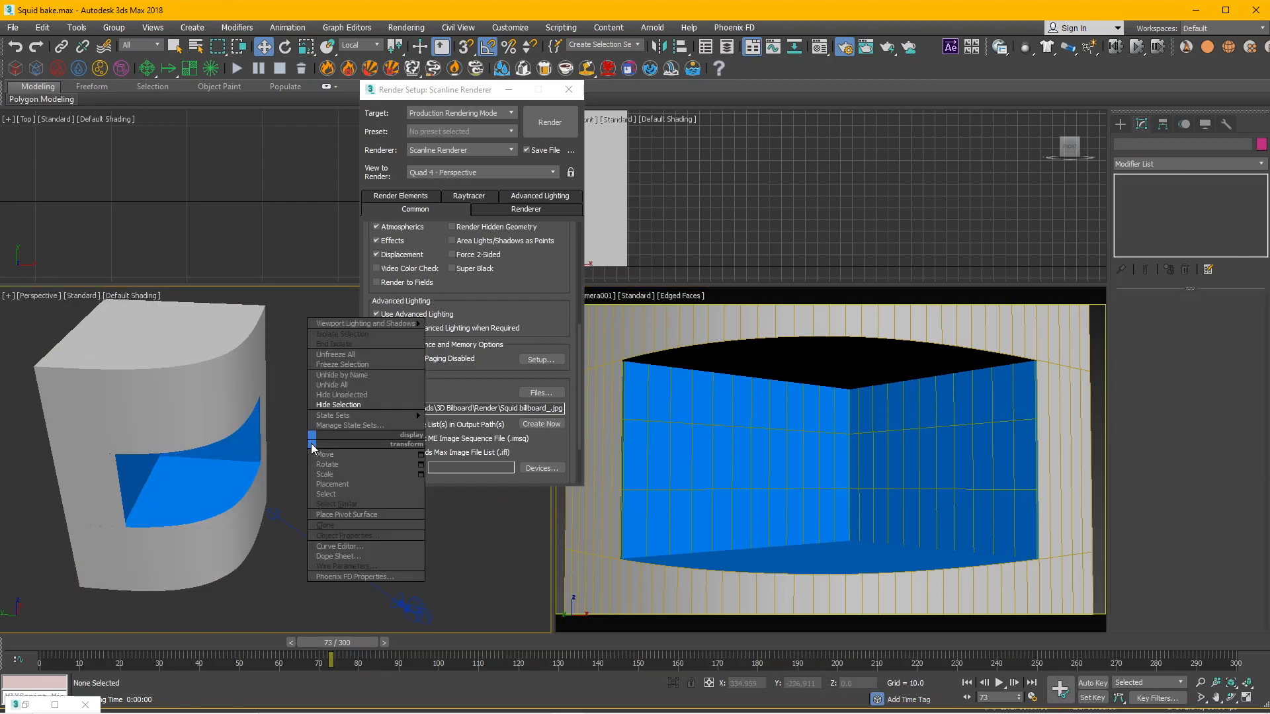
{"action": "left_click", "coordinate": [343, 386]}
{"action": "left_click", "coordinate": [206, 477]}
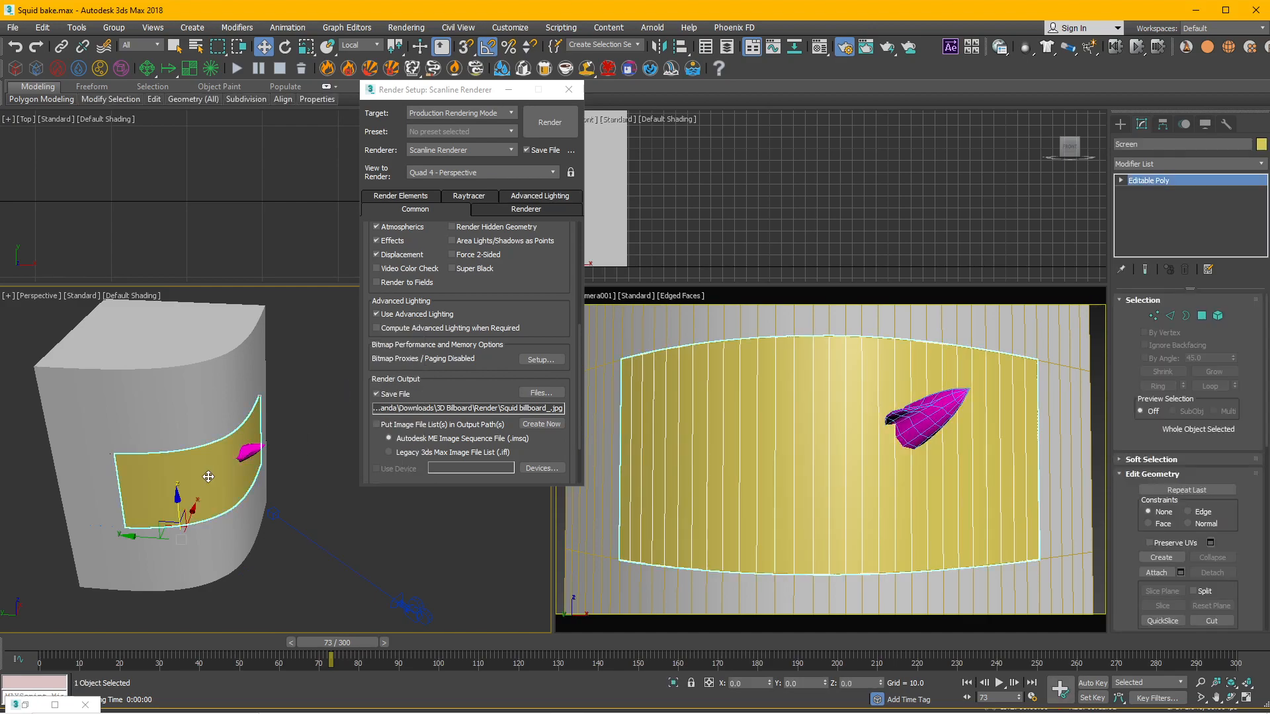
- Hide the squid mesh, reselect the curved screen on the building, and close the render setup window
{"action": "left_click", "coordinate": [252, 451]}
{"action": "right_click", "coordinate": [250, 445]}
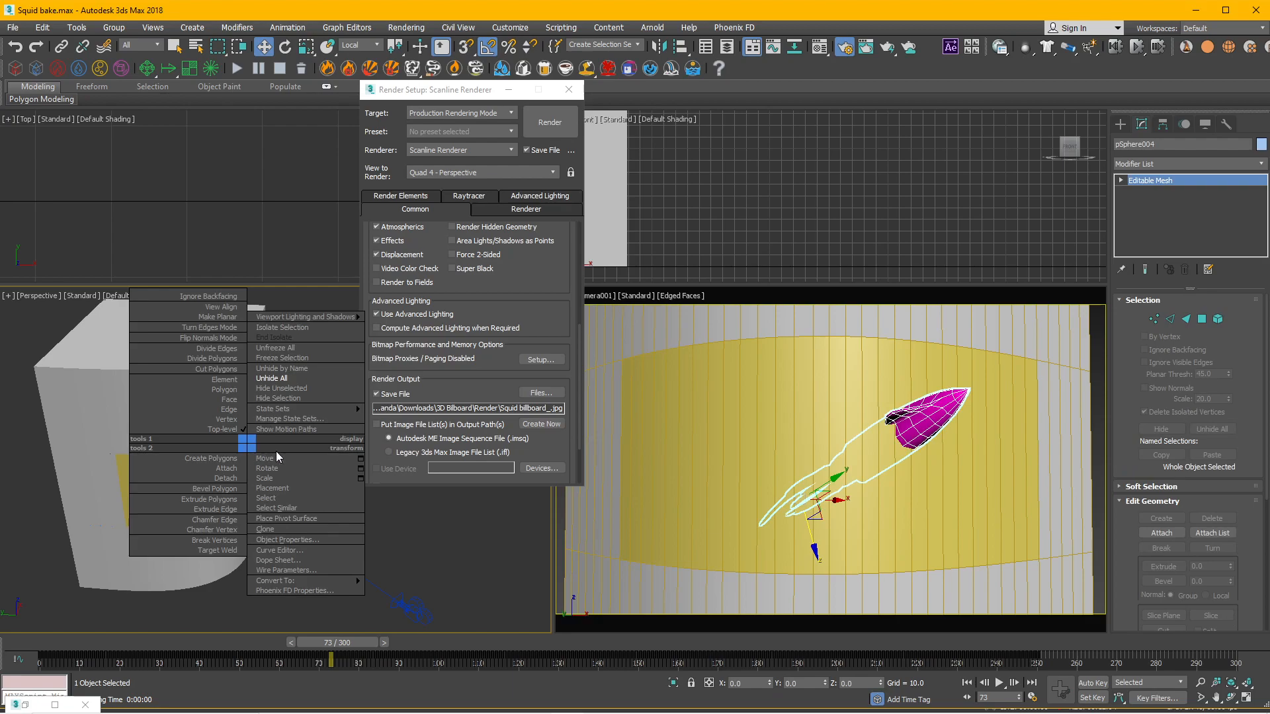
{"action": "left_click", "coordinate": [278, 398]}
{"action": "left_click", "coordinate": [203, 483]}
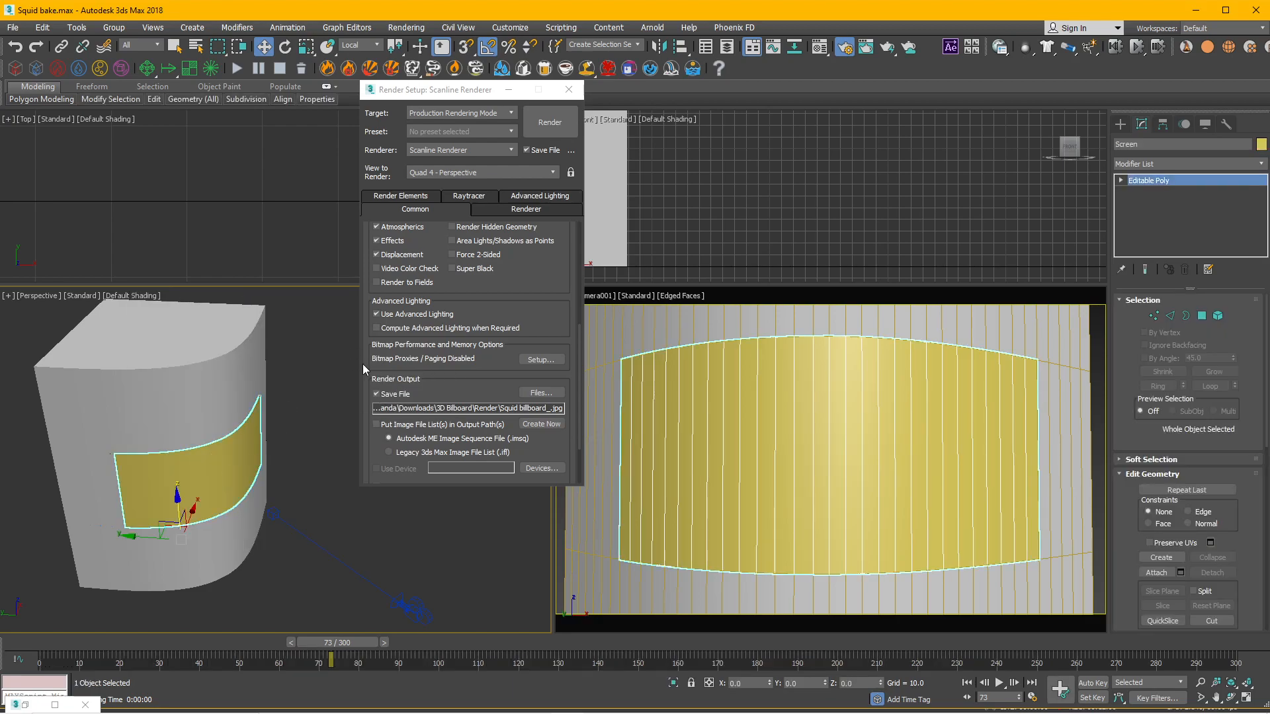
{"action": "left_click", "coordinate": [569, 89]}
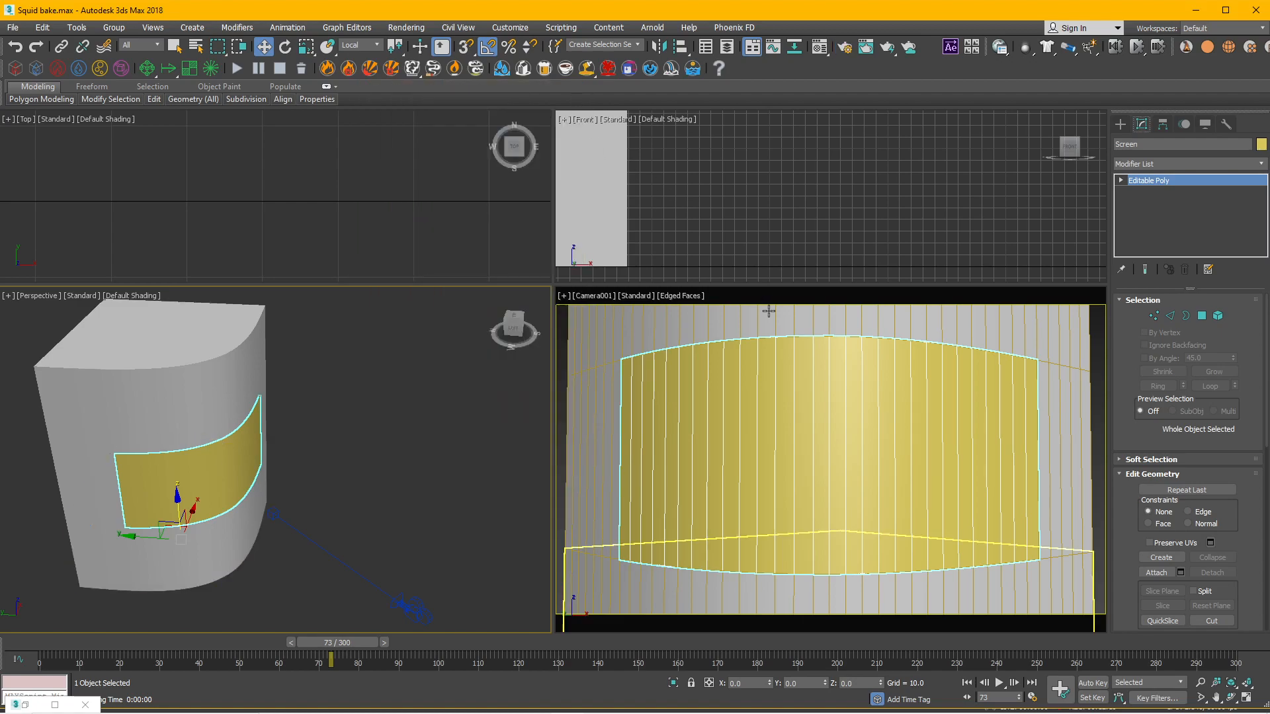
- Assign the unused 04 - Default material to the curved screen
{"action": "key", "text": "m"}
{"action": "left_click", "coordinate": [959, 194]}
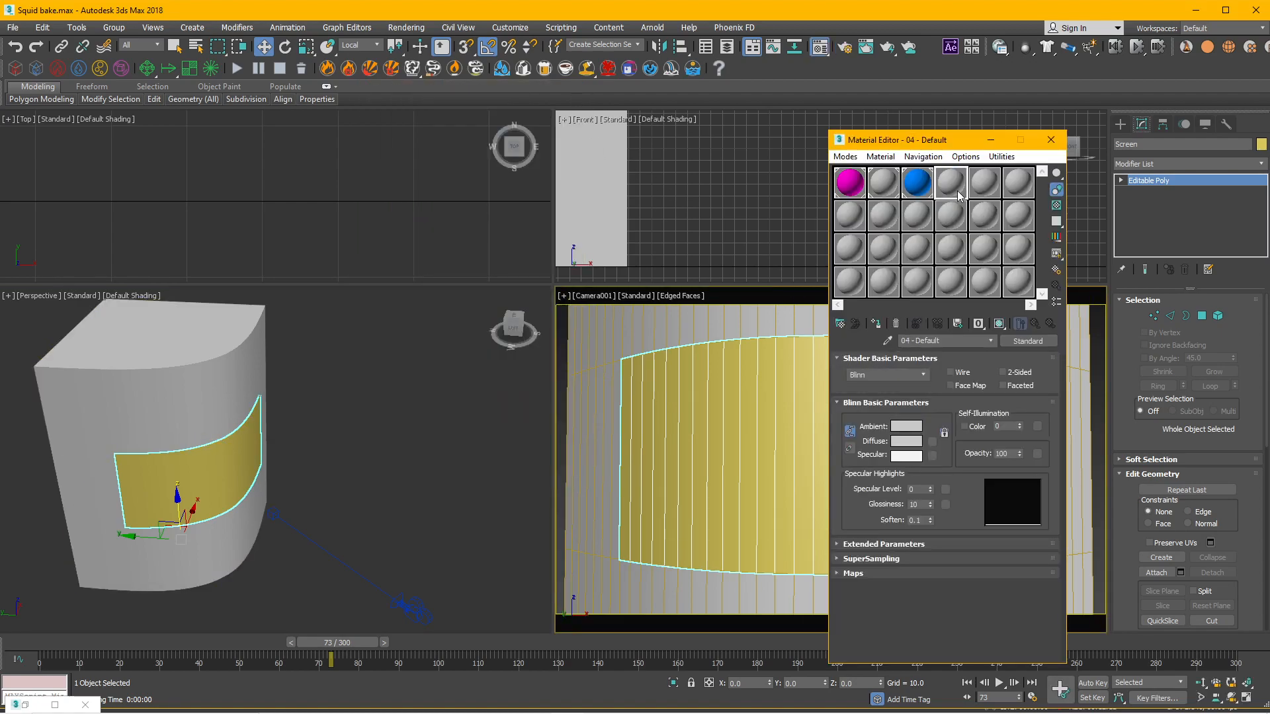
{"action": "left_click_drag", "start_coordinate": [956, 191], "coordinate": [227, 467]}
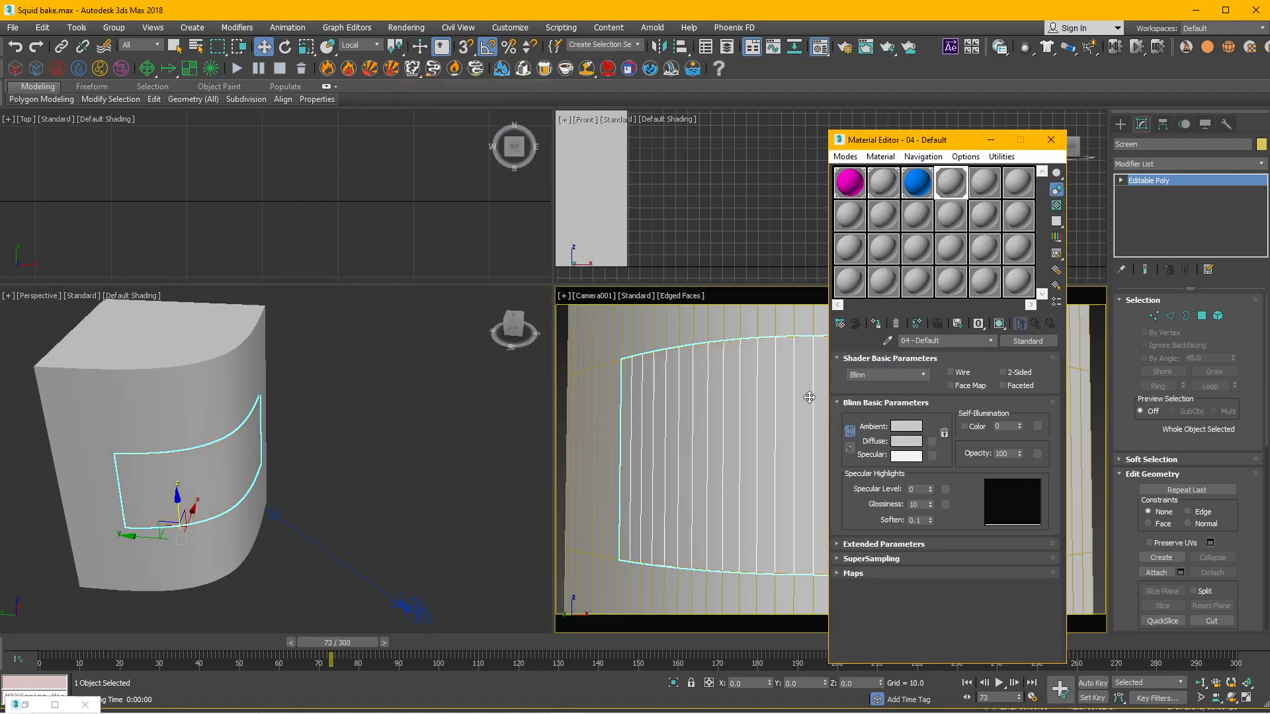
- Add a Camera Map Per Pixel map to the material's diffuse colour and pick Camera001 as its projection camera
{"action": "left_click", "coordinate": [933, 442]}
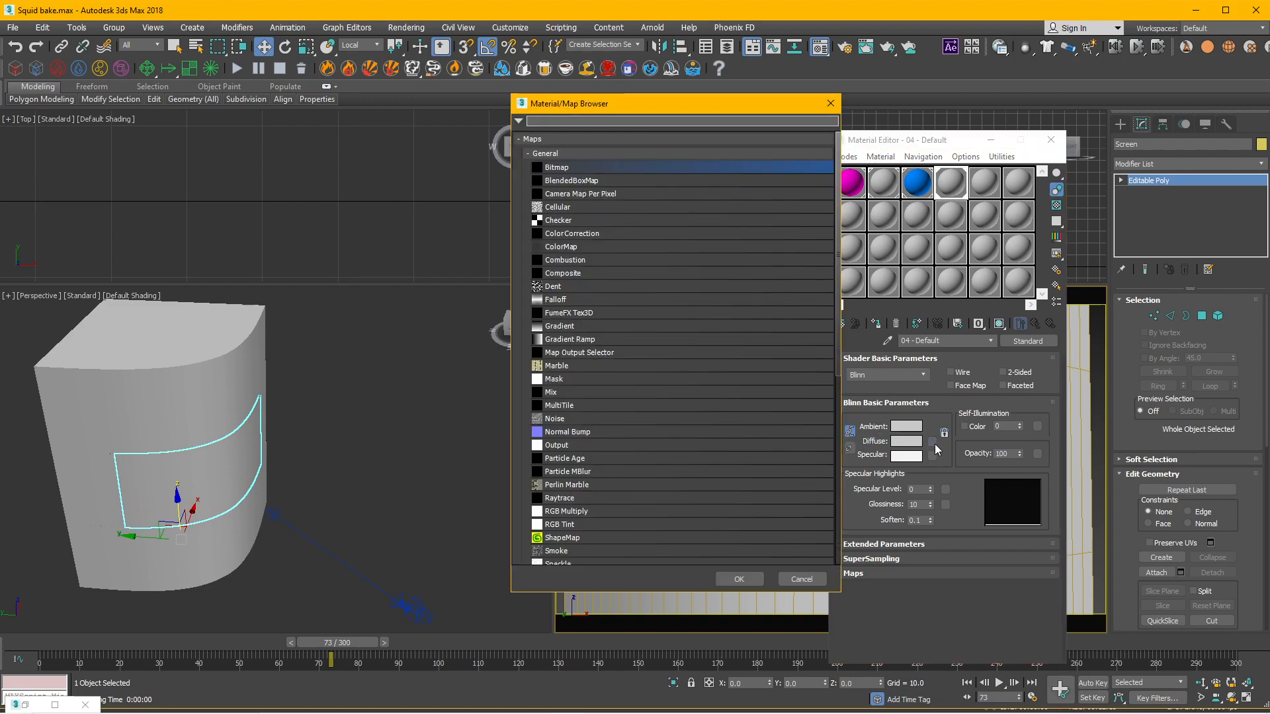
{"action": "double_click", "coordinate": [570, 194]}
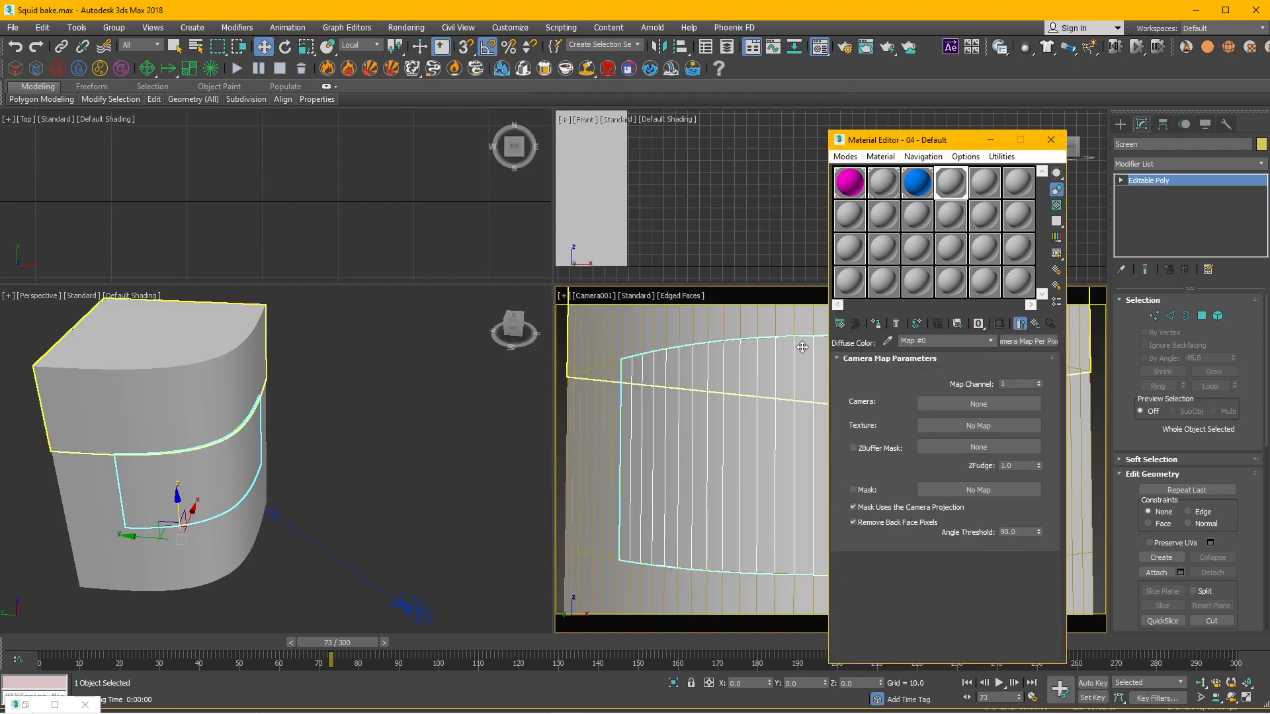
{"action": "scroll", "coordinate": [452, 527], "scroll_direction": "up", "scroll_amount": 2}
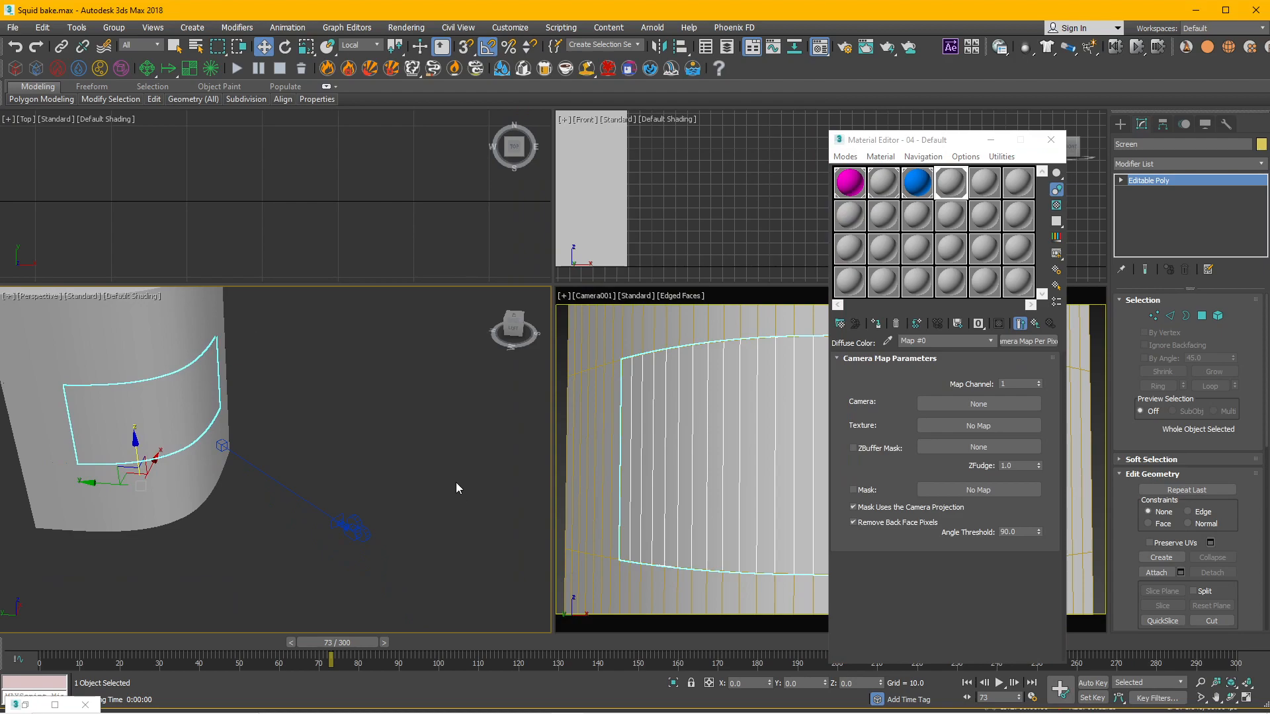
{"action": "left_click", "coordinate": [960, 405]}
{"action": "left_click", "coordinate": [350, 526]}
- Load the rendered images starting at Squid billboard_0000.jpg from the Render folder as a bitmap sequence for the camera map's texture
{"action": "left_click", "coordinate": [979, 425]}
{"action": "left_click", "coordinate": [566, 173]}
{"action": "double_click", "coordinate": [566, 173]}
{"action": "double_click", "coordinate": [114, 133]}
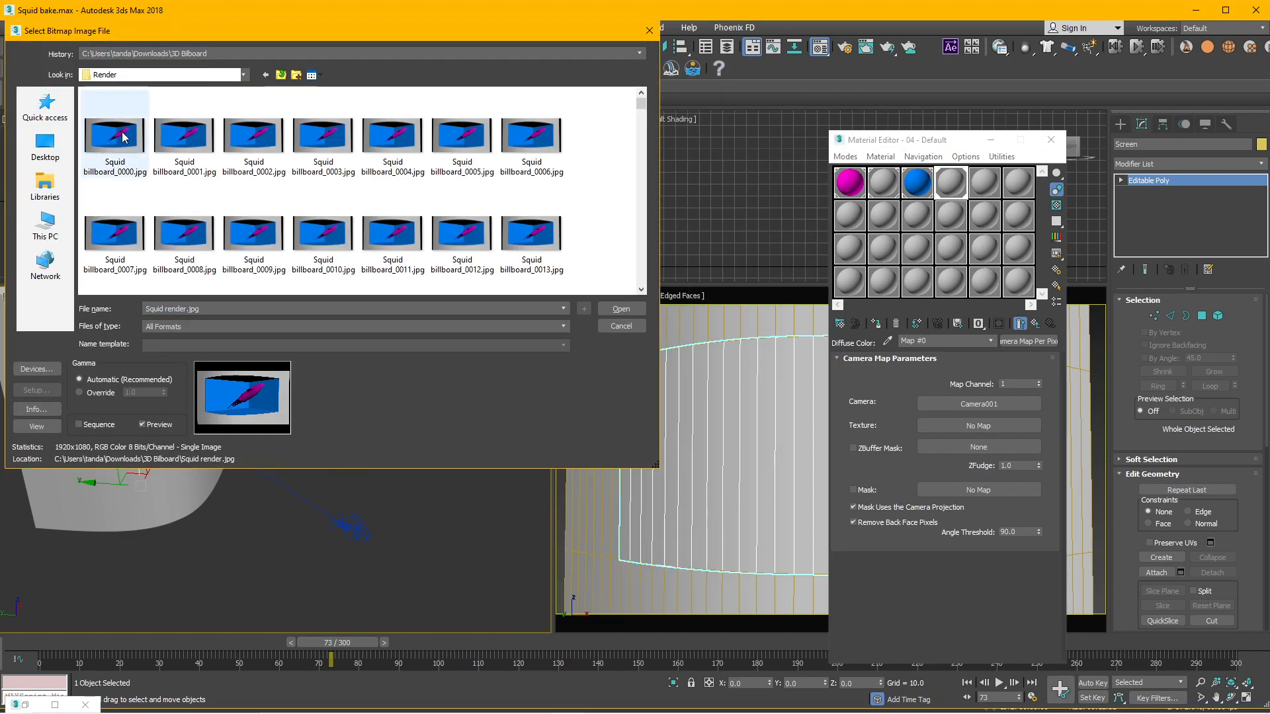
{"action": "left_click", "coordinate": [126, 140]}
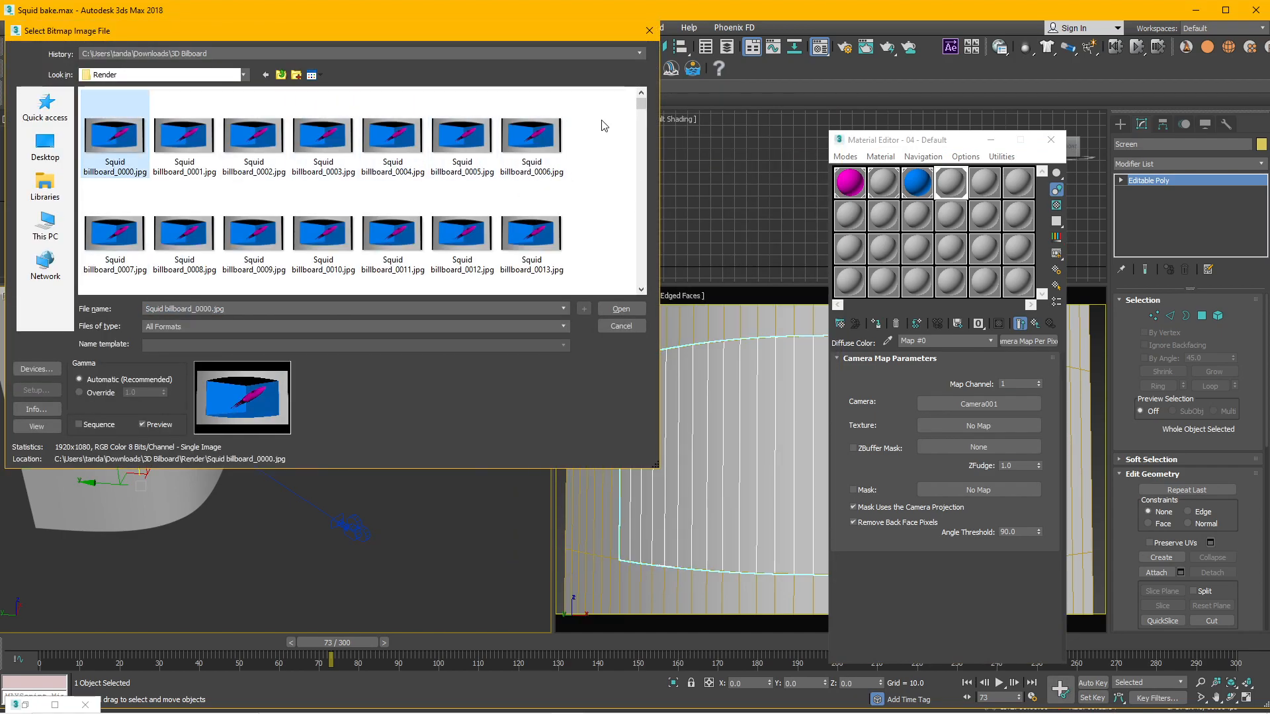
{"action": "left_click", "coordinate": [81, 424]}
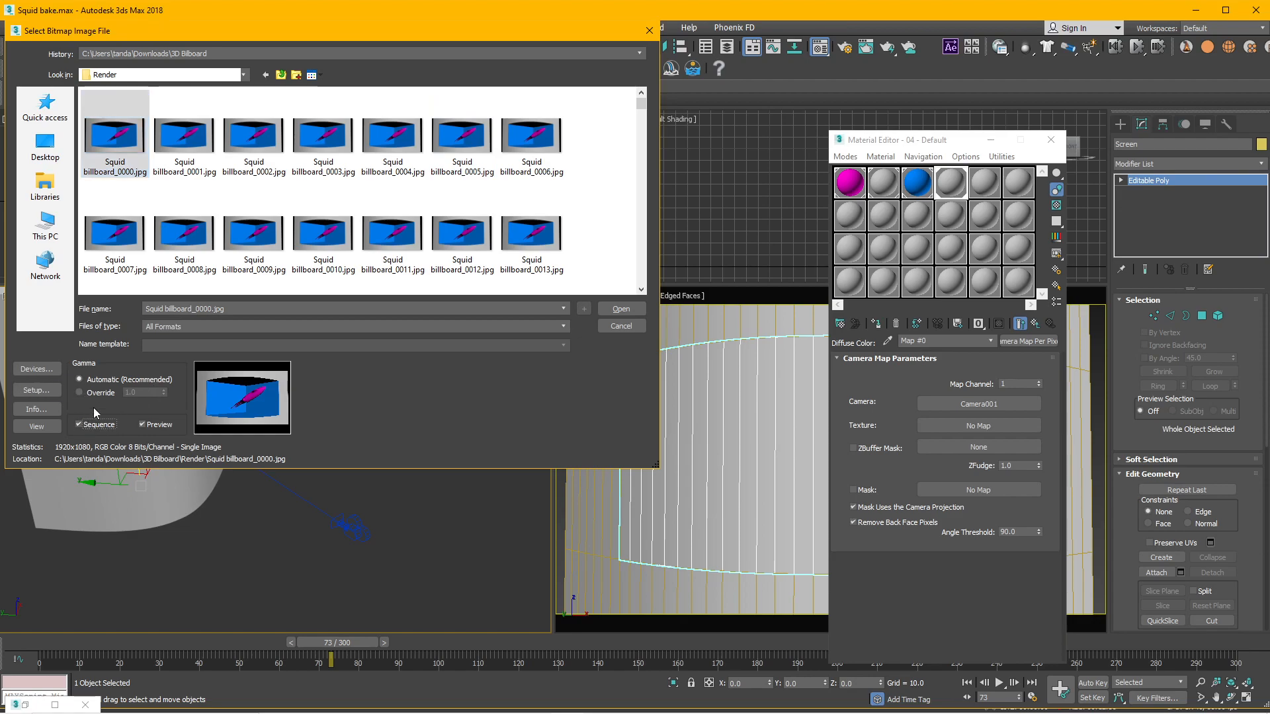
{"action": "left_click", "coordinate": [621, 309]}
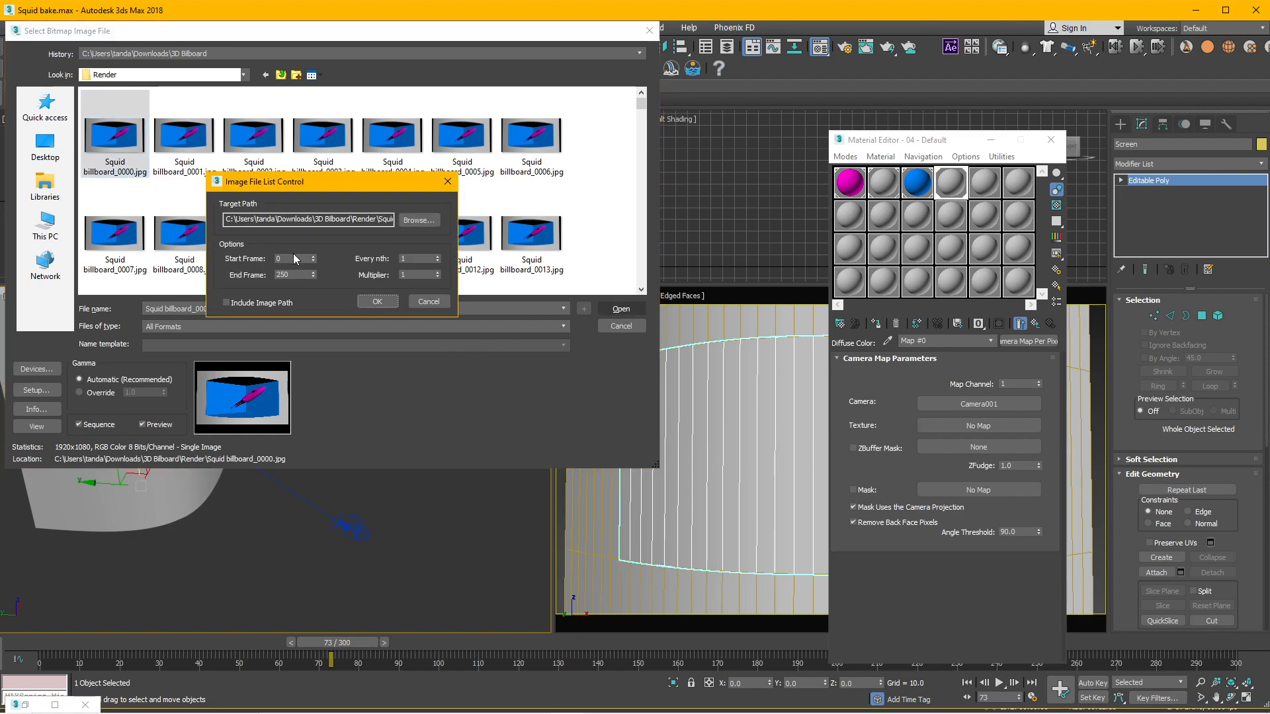
{"action": "left_click", "coordinate": [375, 301]}
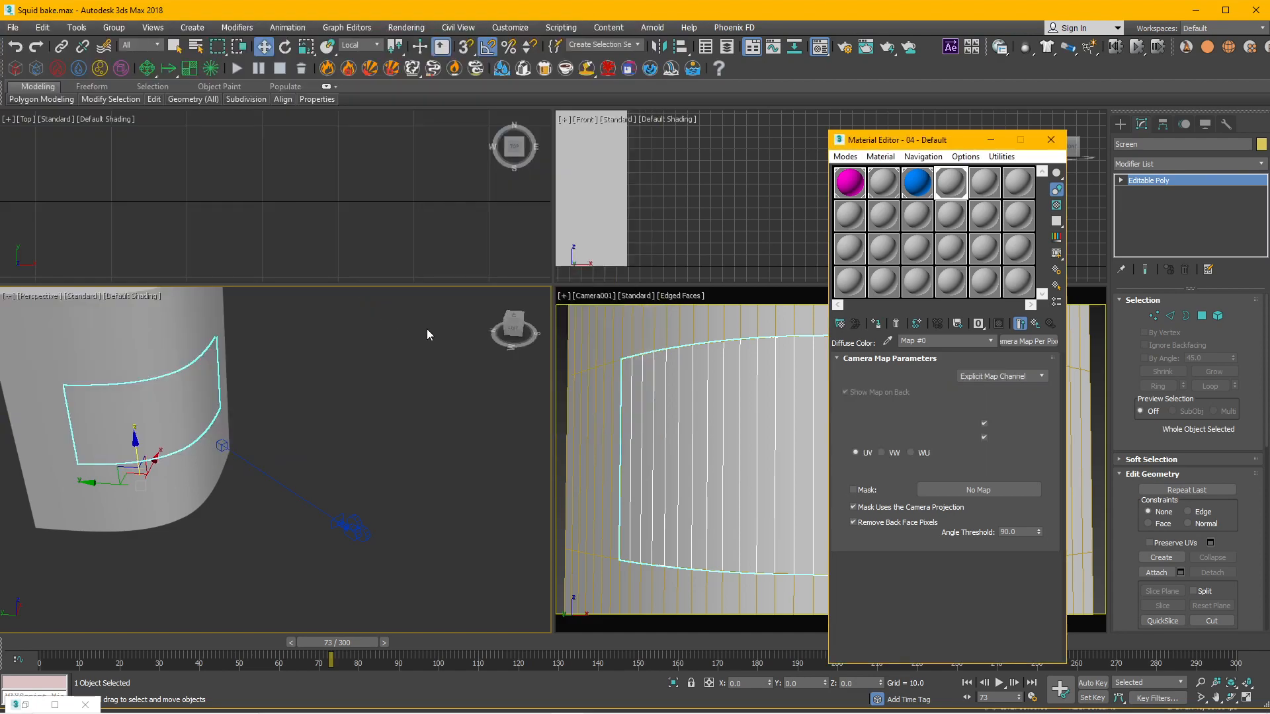
- Move the Material Editor aside and display realistic materials with maps in the perspective view
{"action": "left_click_drag", "start_coordinate": [885, 156], "coordinate": [1040, 164]}
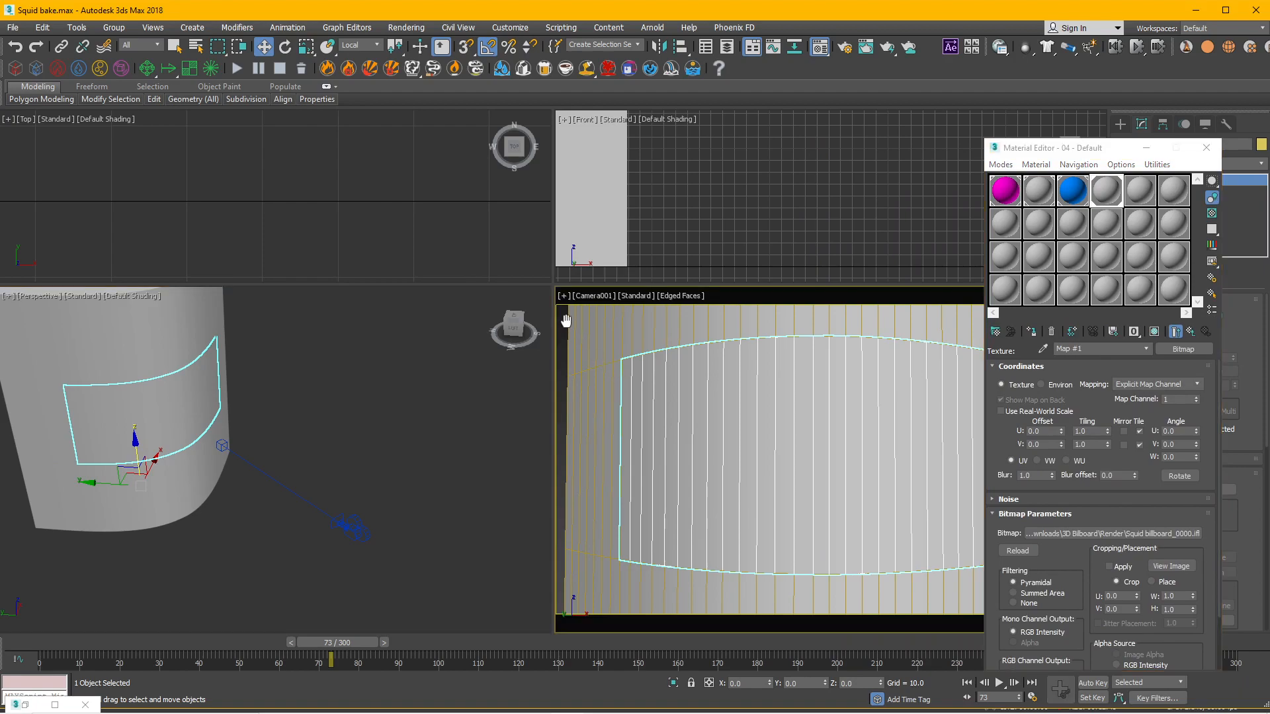
{"action": "left_click", "coordinate": [26, 301]}
{"action": "left_click", "coordinate": [84, 302]}
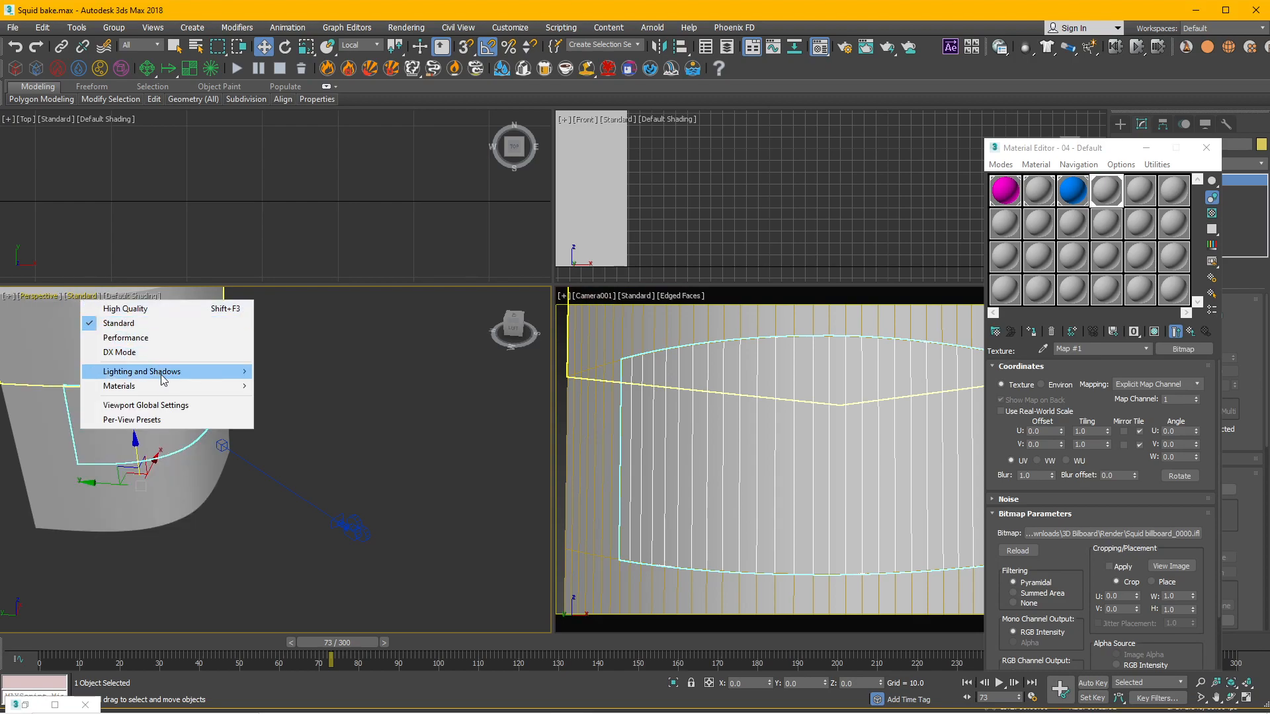
{"action": "mouse_move", "coordinate": [184, 386]}
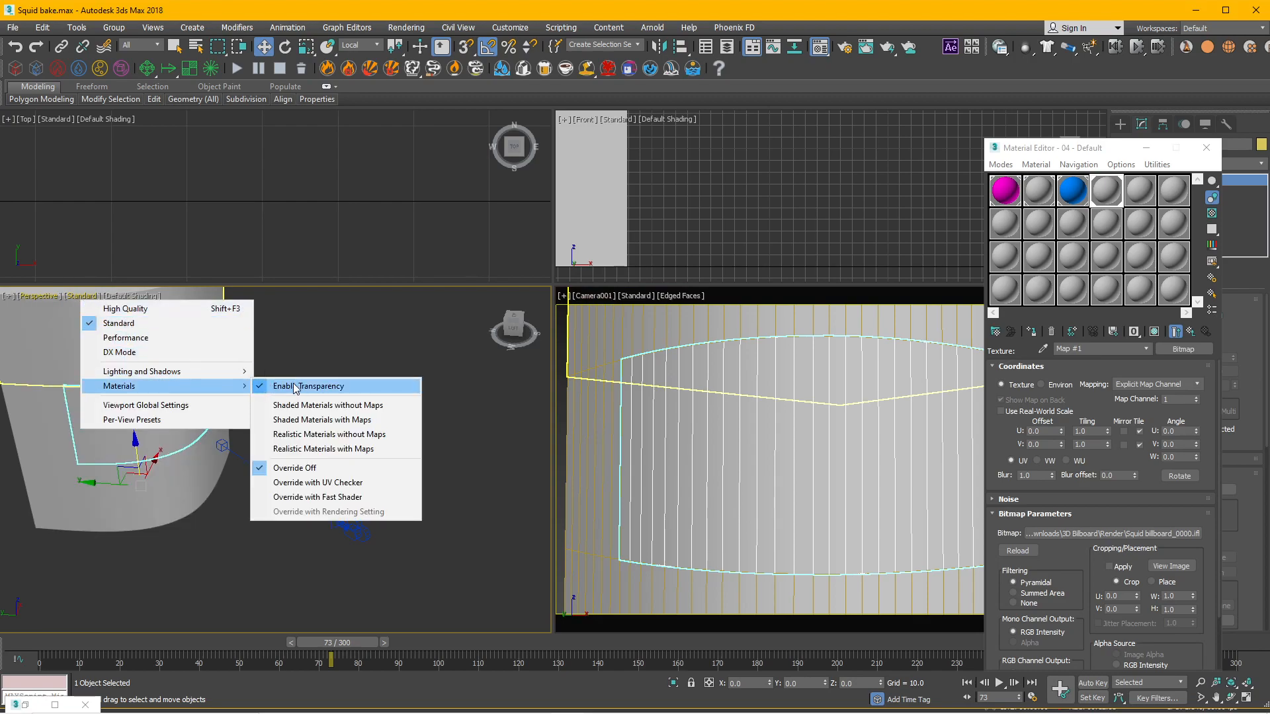
{"action": "left_click", "coordinate": [344, 450]}
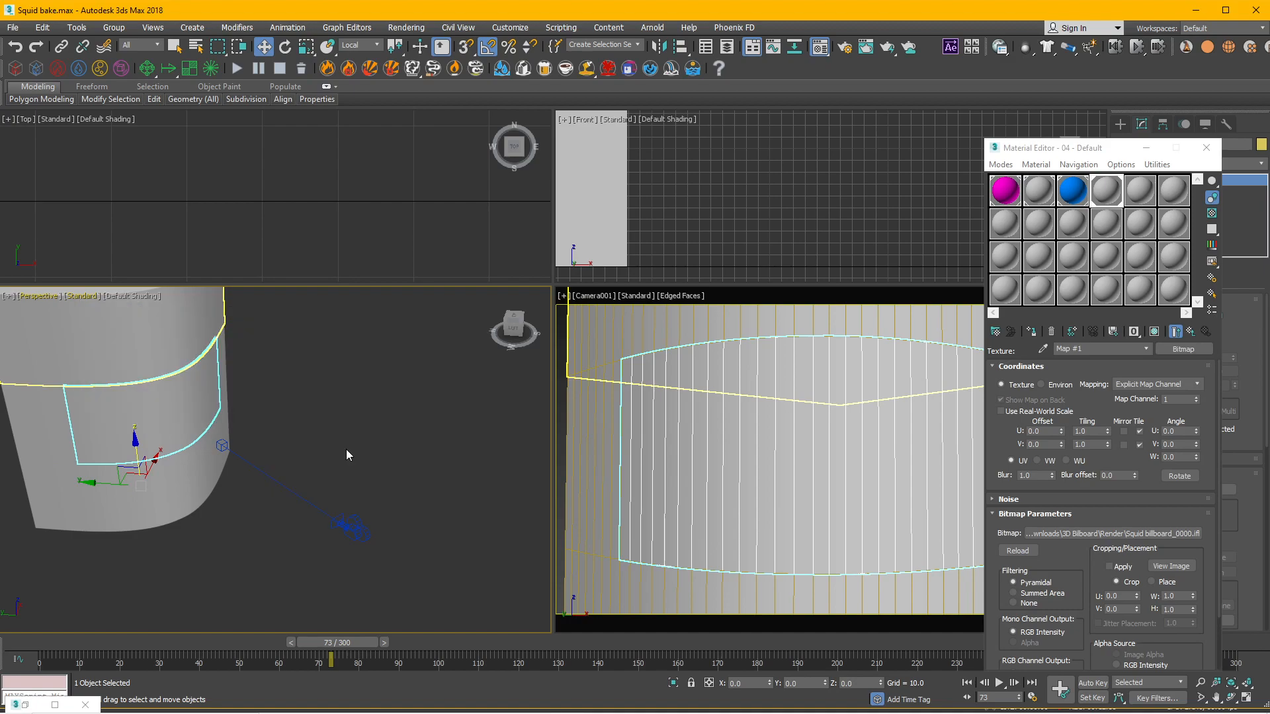
- Pull the curved screen out from the building to test the camera projection, and undo the move
{"action": "middle_click_drag", "start_coordinate": [275, 430], "coordinate": [352, 443], "text": "alt"}
{"action": "left_click_drag", "start_coordinate": [162, 495], "coordinate": [288, 539]}
{"action": "middle_click_drag", "start_coordinate": [426, 537], "coordinate": [387, 522], "text": "alt"}
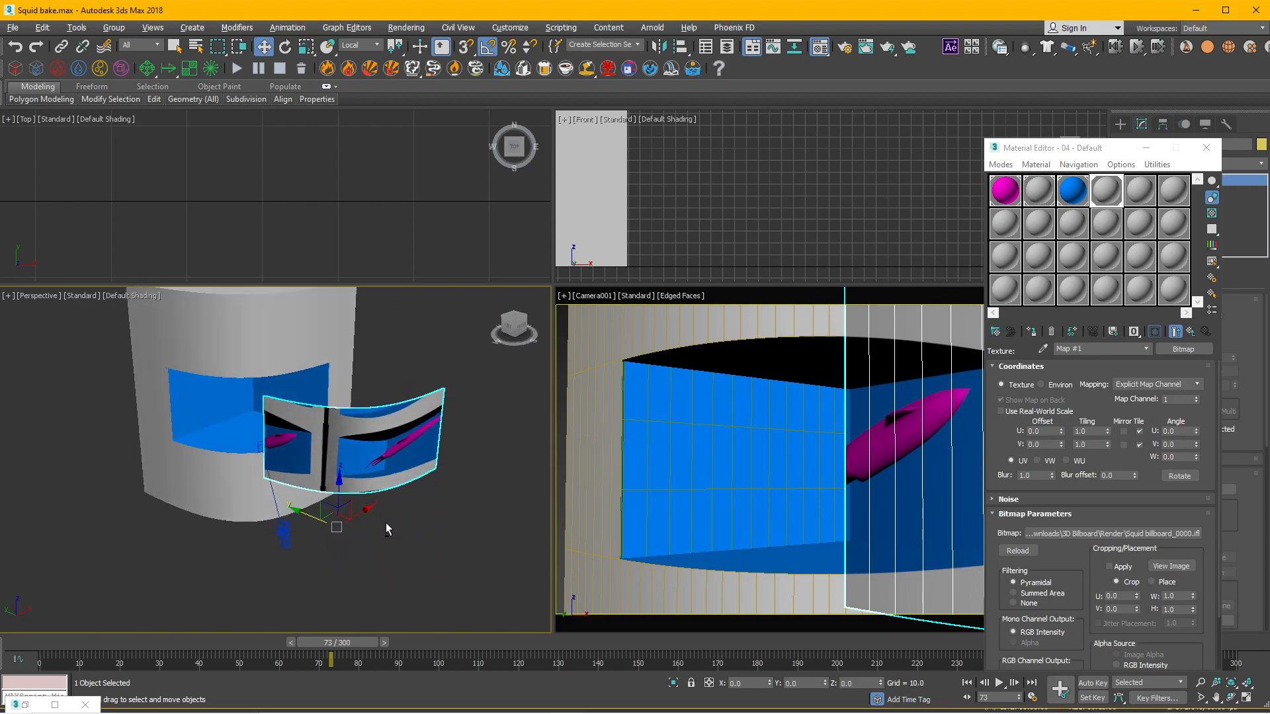
{"action": "left_click_drag", "start_coordinate": [365, 511], "coordinate": [391, 520]}
{"action": "key", "text": "ctrl+z"}
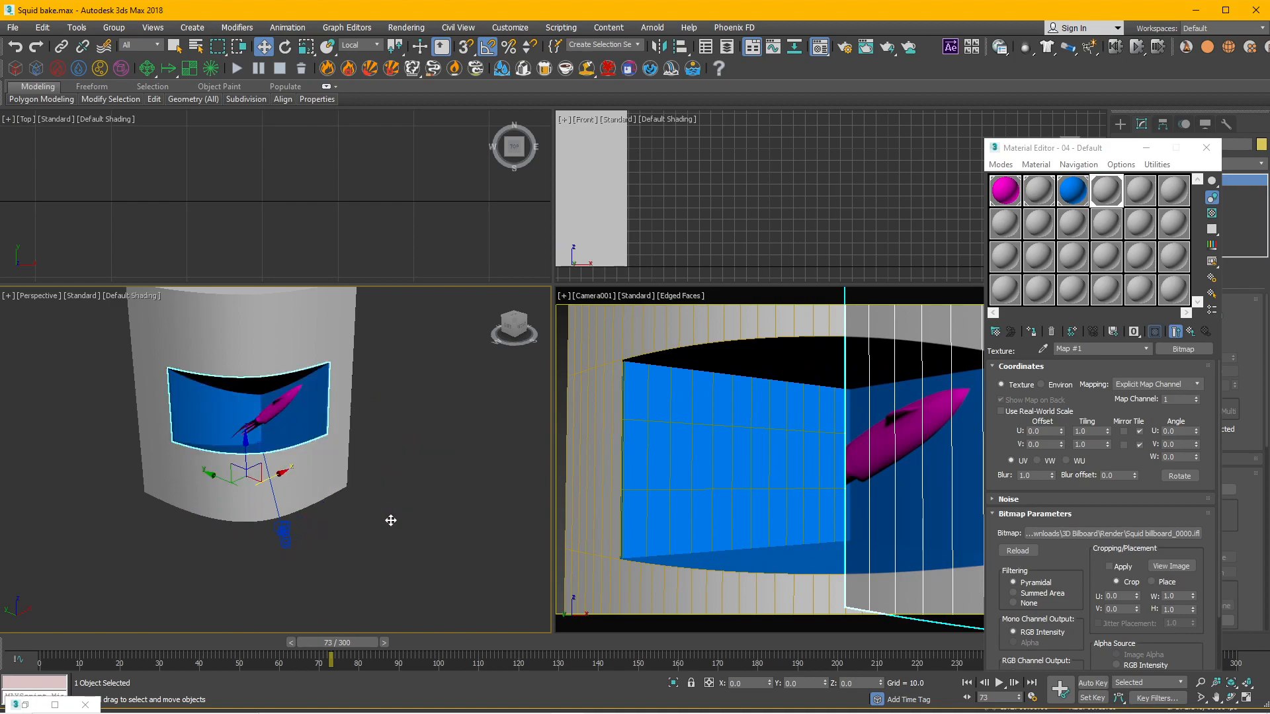
- Inspect the projected squid image on the screen from other angles and close the Material Editor
{"action": "mouse_move", "coordinate": [344, 509]}
{"action": "middle_mouse_down", "text": "alt"}
{"action": "mouse_move", "coordinate": [378, 509]}
{"action": "mouse_move", "coordinate": [354, 502]}
{"action": "middle_mouse_up", "text": "alt"}
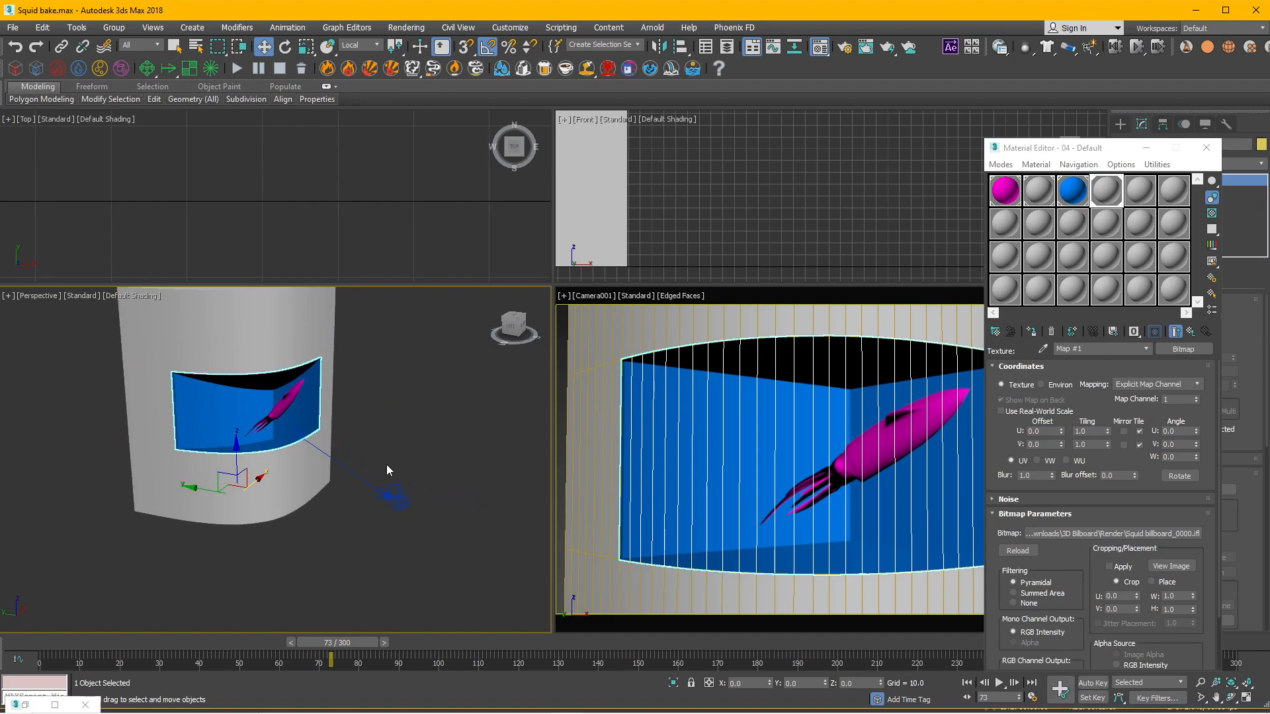
{"action": "middle_click_drag", "start_coordinate": [399, 448], "coordinate": [416, 465], "text": "alt"}
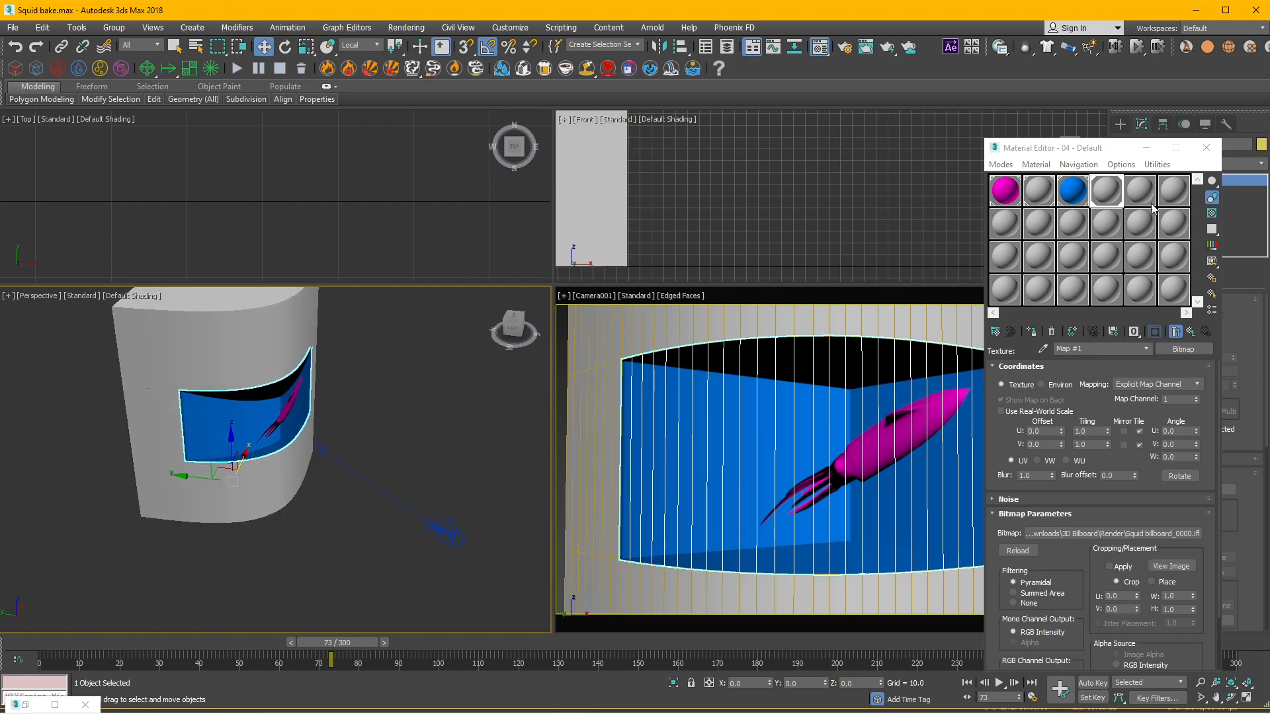
{"action": "left_click", "coordinate": [1207, 148]}
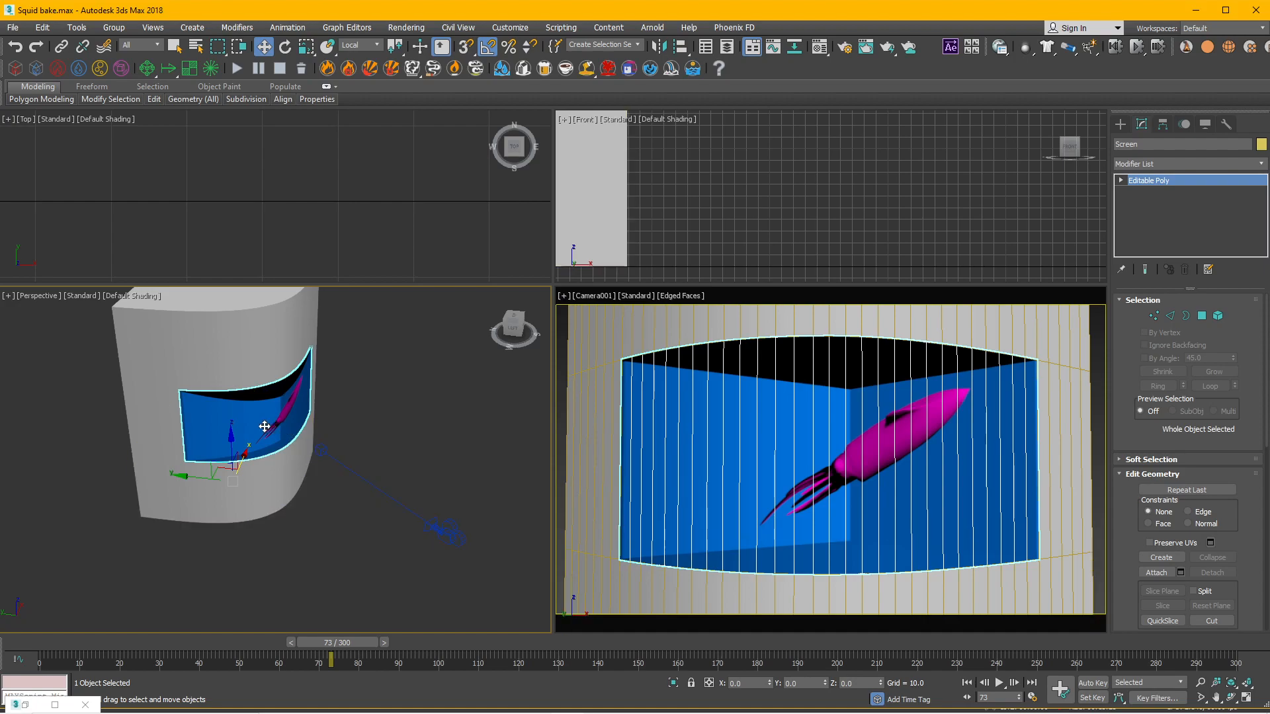
- Move the screen away from the building again to examine how the projected image shifts, and undo the move
{"action": "left_click_drag", "start_coordinate": [190, 477], "coordinate": [290, 516]}
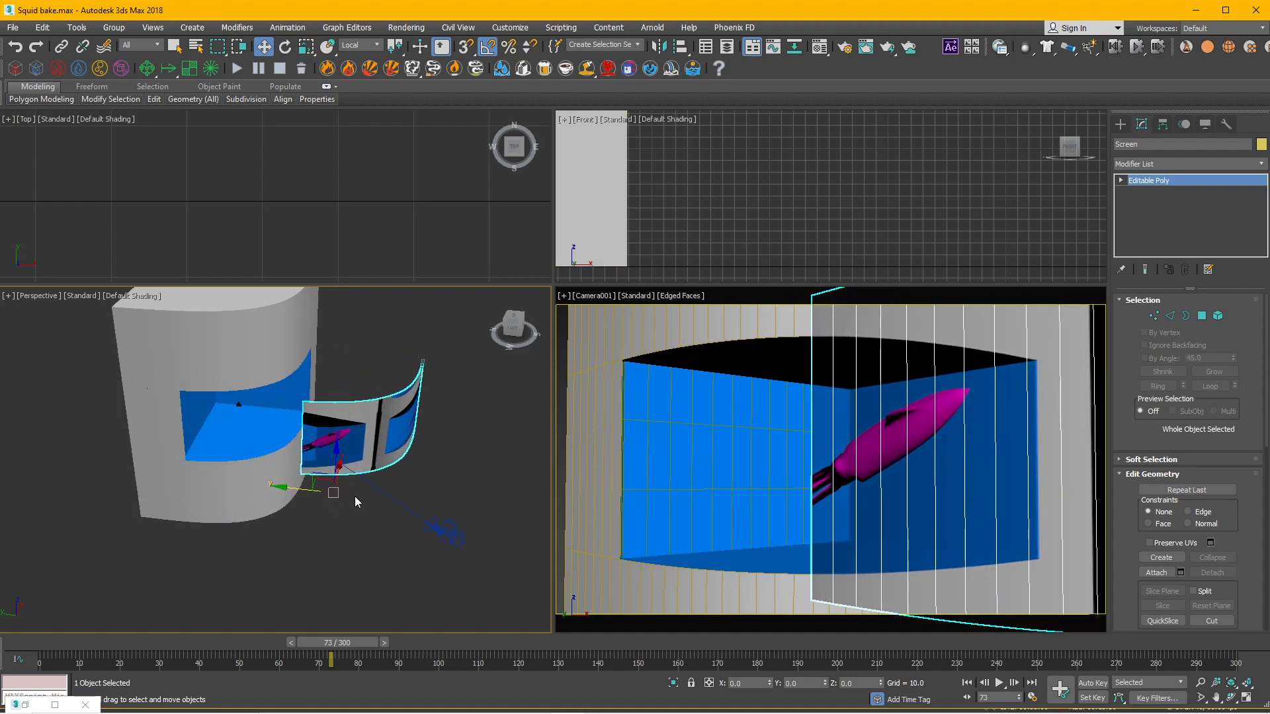
{"action": "middle_click_drag", "start_coordinate": [343, 498], "coordinate": [368, 518], "text": "alt"}
{"action": "scroll", "coordinate": [411, 434], "scroll_direction": "up", "scroll_amount": 3}
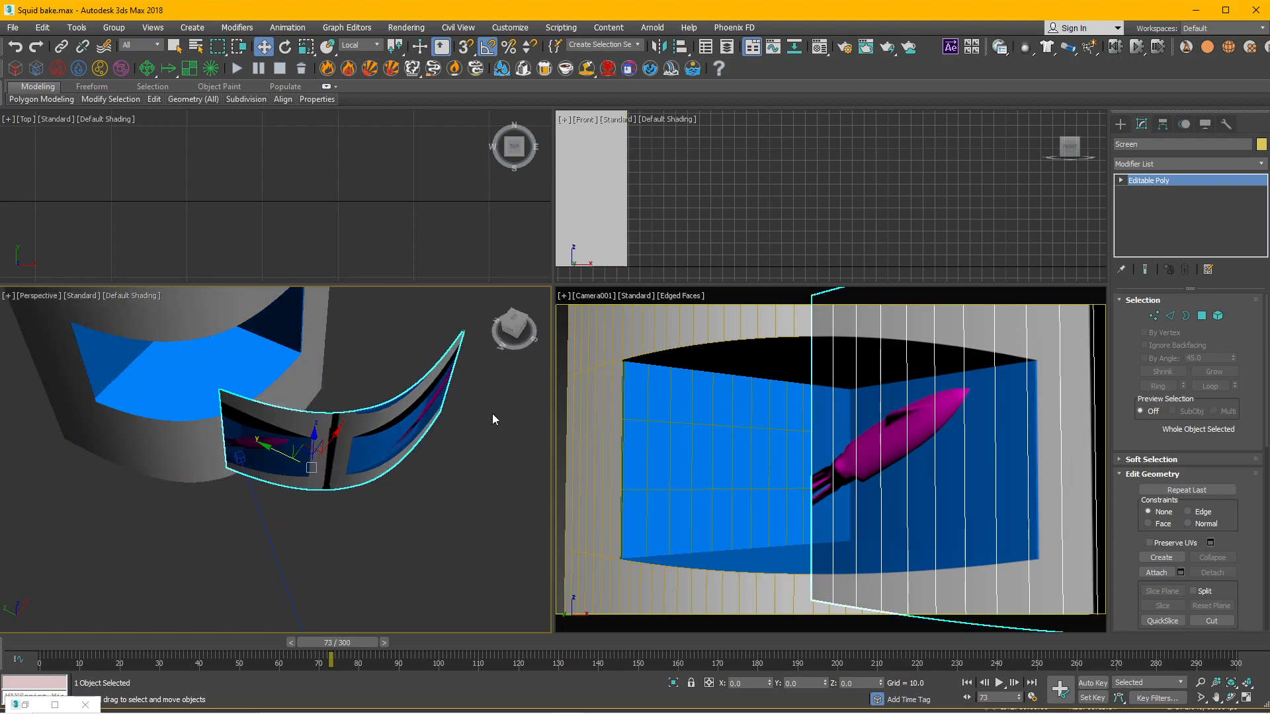
{"action": "mouse_move", "coordinate": [304, 713]}
{"action": "key", "text": "ctrl+z"}
{"action": "middle_click_drag", "start_coordinate": [347, 481], "coordinate": [334, 516]}
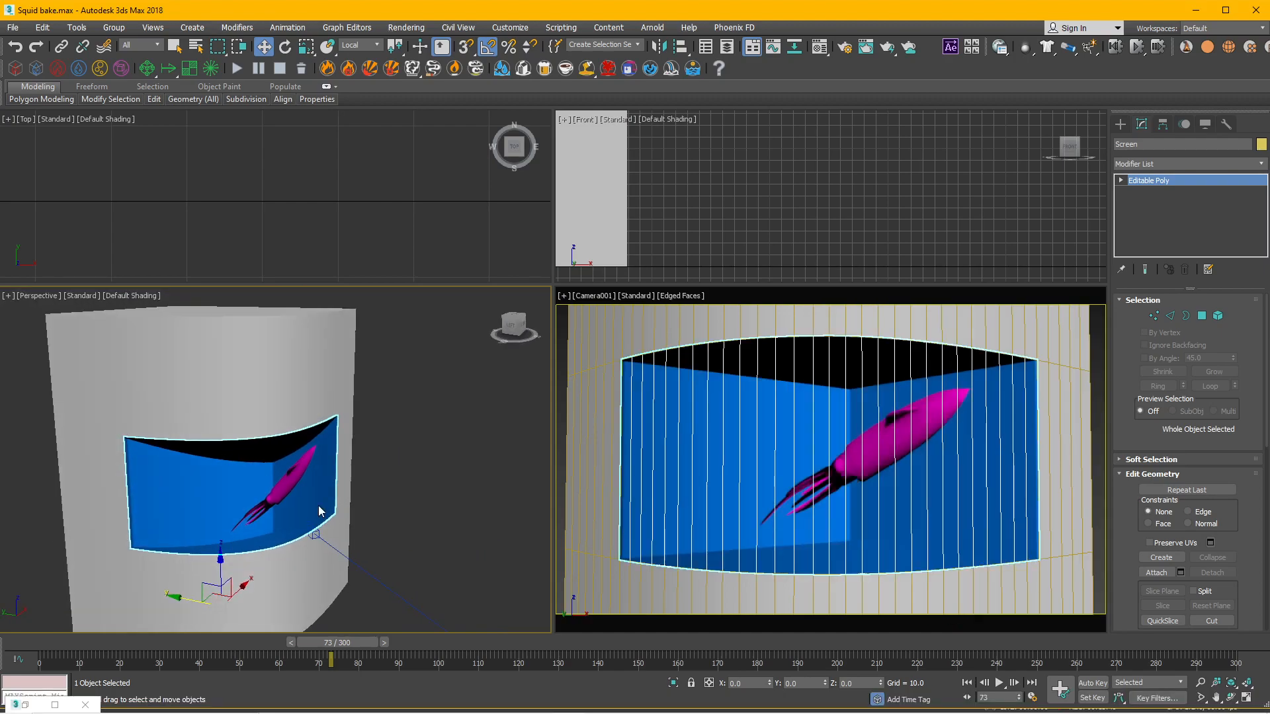
- Save the scene under the new name Squid bake 2.max in the Downloads folder
{"action": "left_click", "coordinate": [12, 27]}
{"action": "left_click", "coordinate": [34, 146]}
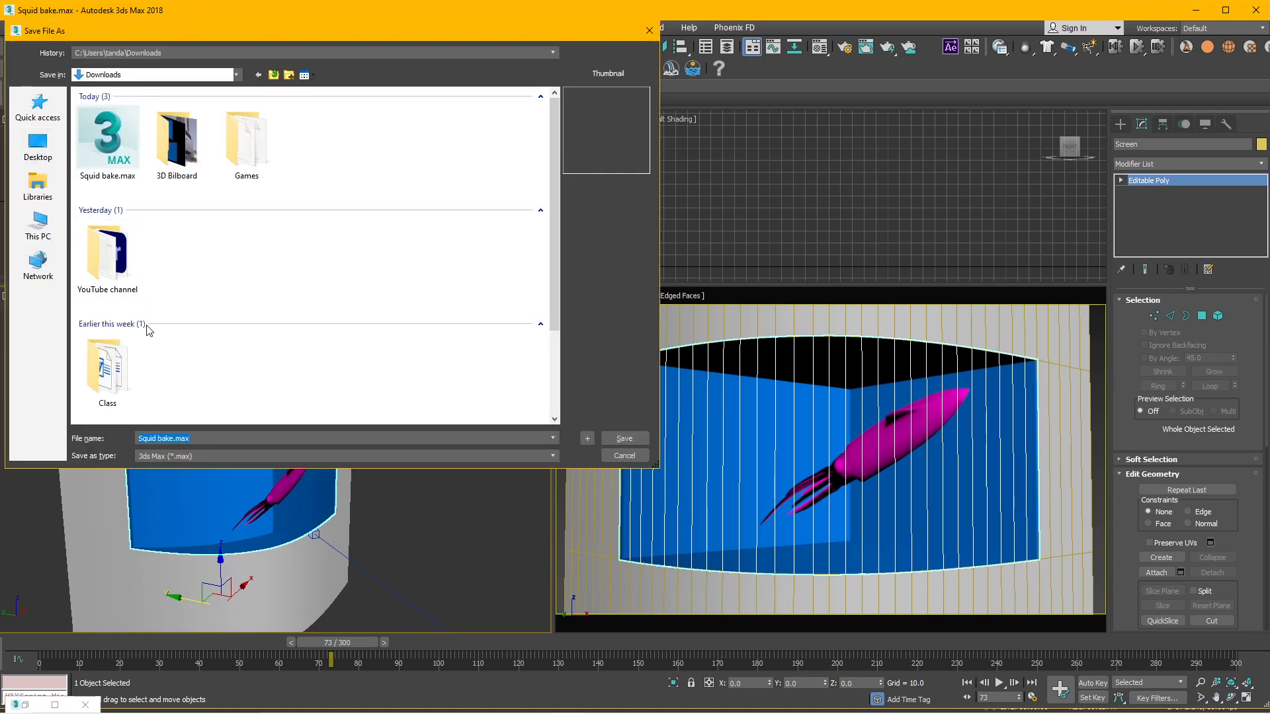
{"action": "left_click", "coordinate": [173, 440]}
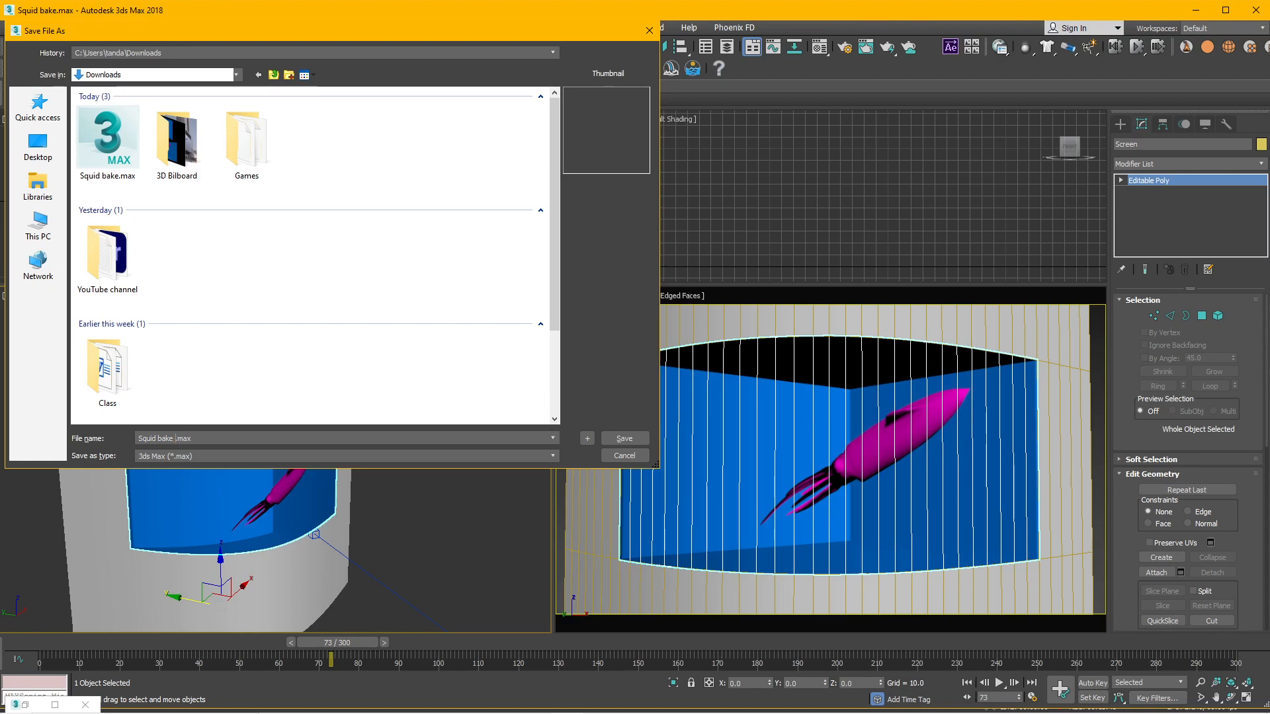
{"action": "type", "text": "2"}
{"action": "key", "text": "Return"}
- Open Render To Texture for the curved screen and move the dialog clear of the perspective view
{"action": "mouse_move", "coordinate": [437, 441]}
{"action": "middle_mouse_down", "text": "alt"}
{"action": "mouse_move", "coordinate": [437, 416]}
{"action": "mouse_move", "coordinate": [424, 447]}
{"action": "middle_mouse_up", "text": "alt"}
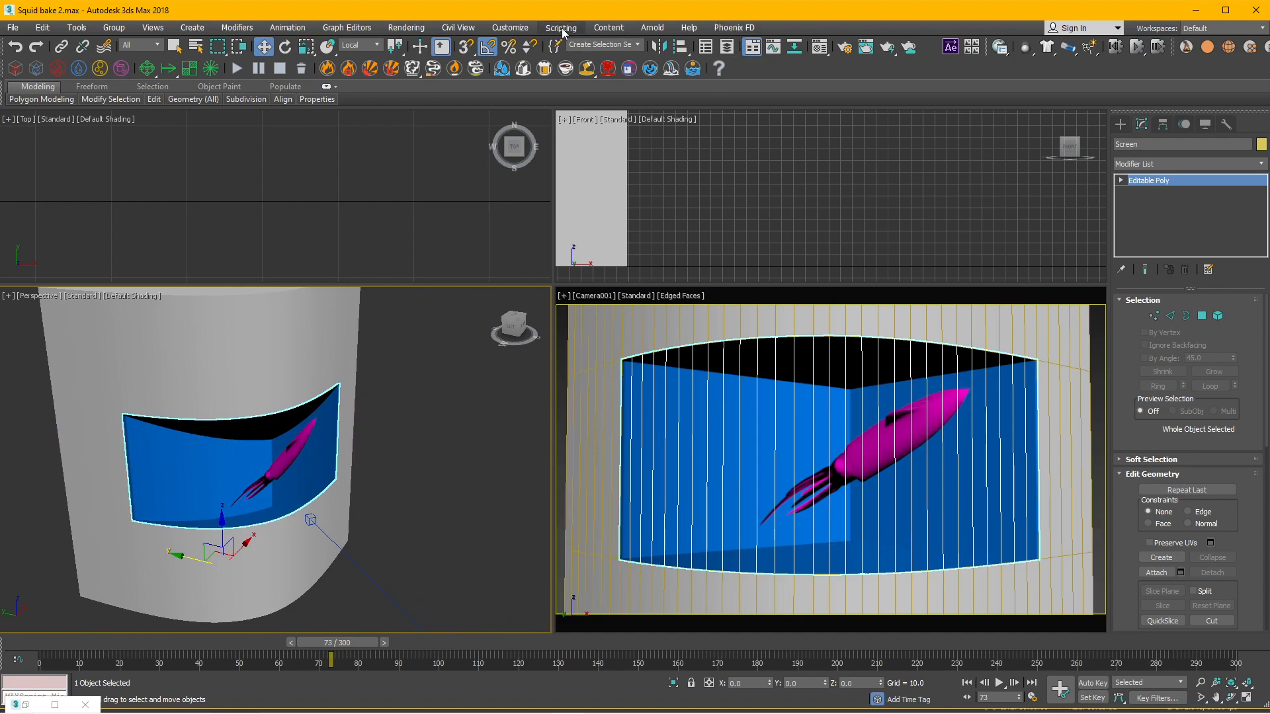
{"action": "left_click", "coordinate": [406, 27]}
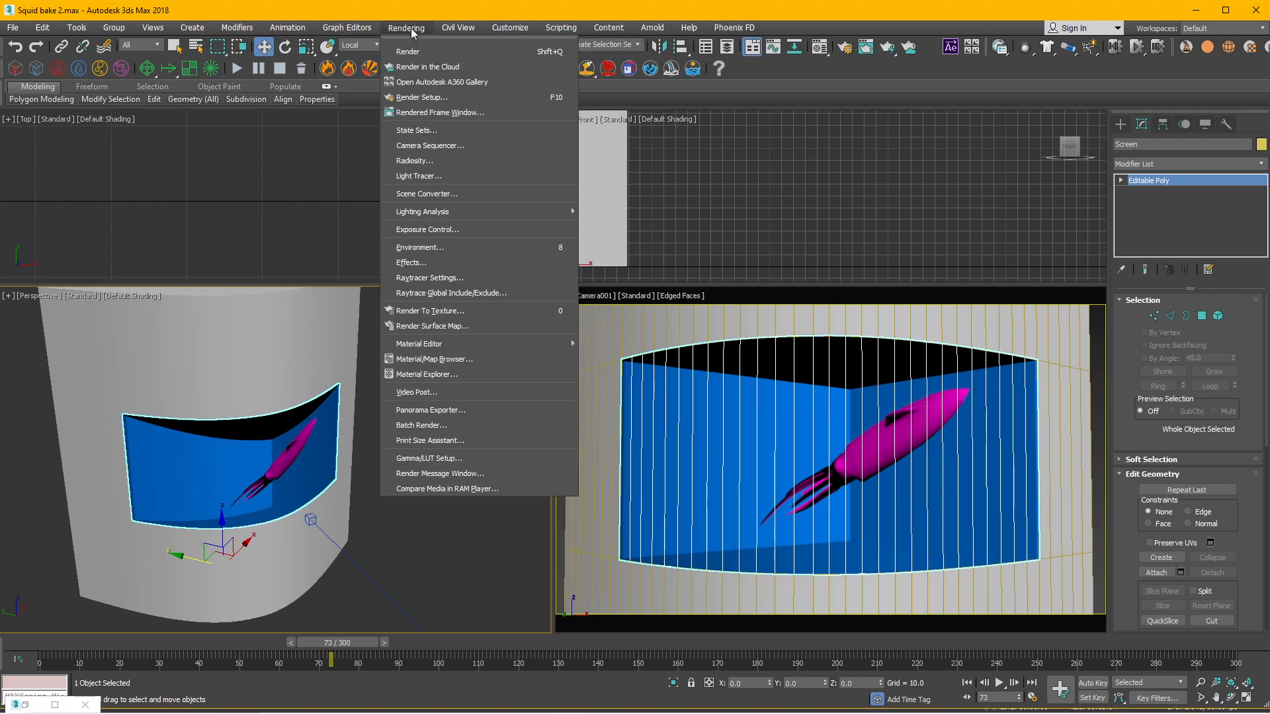
{"action": "left_click", "coordinate": [430, 311]}
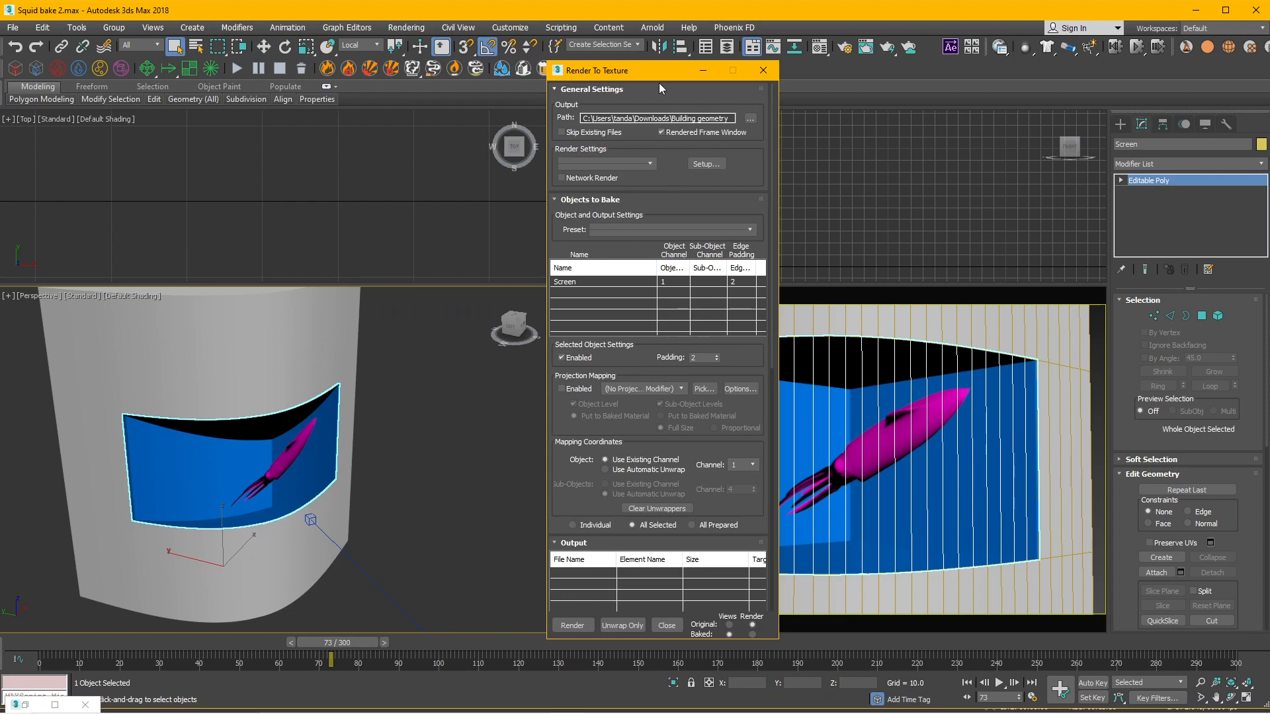
{"action": "left_click_drag", "start_coordinate": [635, 69], "coordinate": [612, 53]}
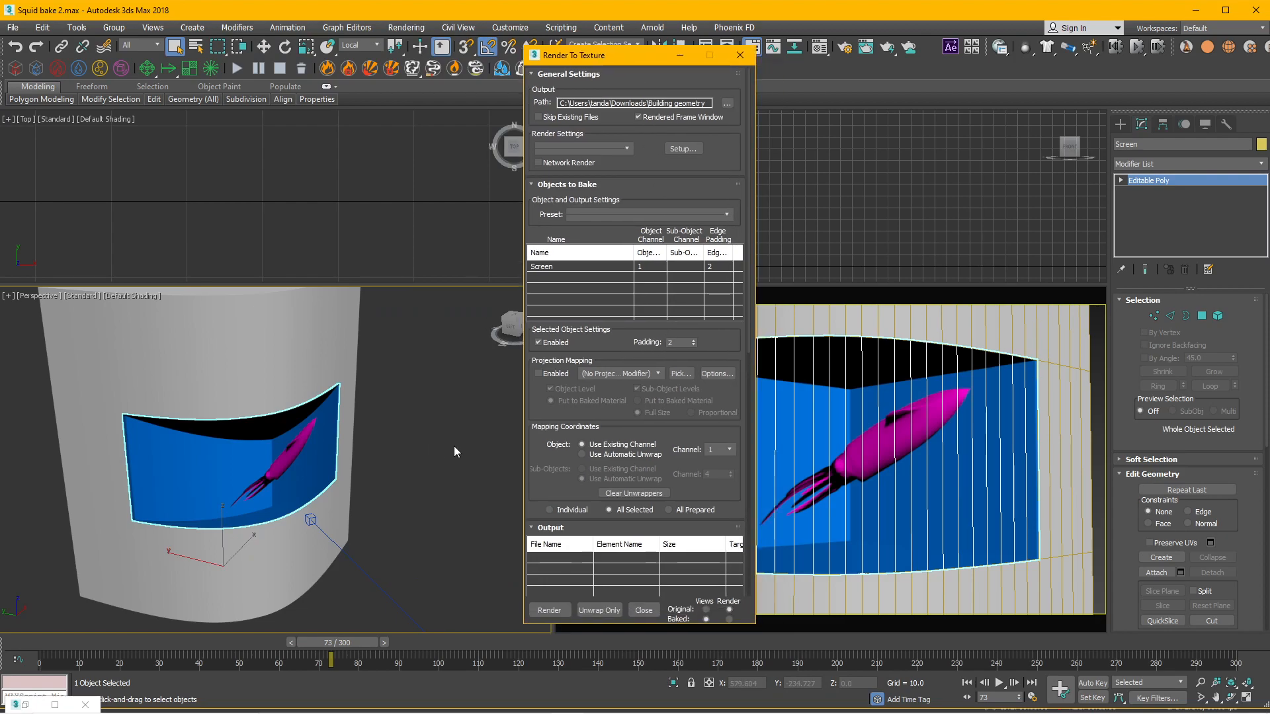
{"action": "middle_click_drag", "start_coordinate": [314, 484], "coordinate": [347, 461], "text": "alt"}
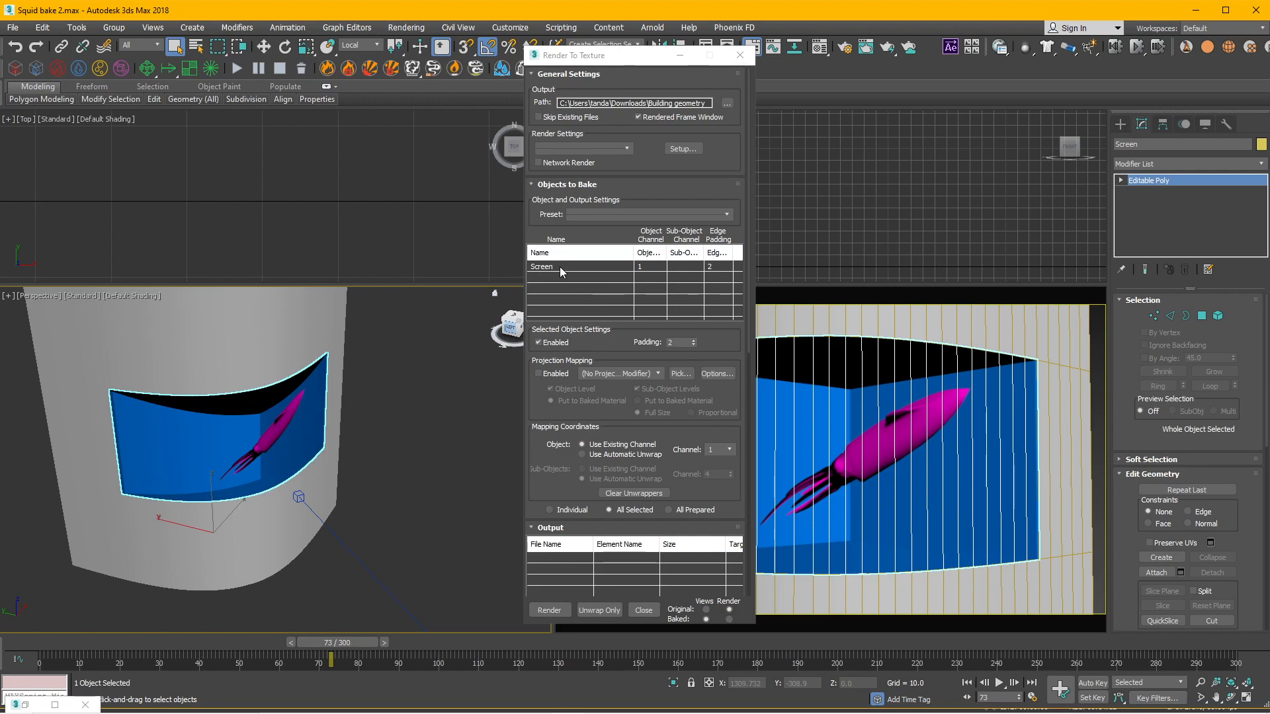
- Add a CompleteMap element to the Render To Texture output for the curved screen
{"action": "left_click", "coordinate": [603, 341]}
{"action": "scroll", "coordinate": [595, 331], "scroll_direction": "down", "scroll_amount": 4}
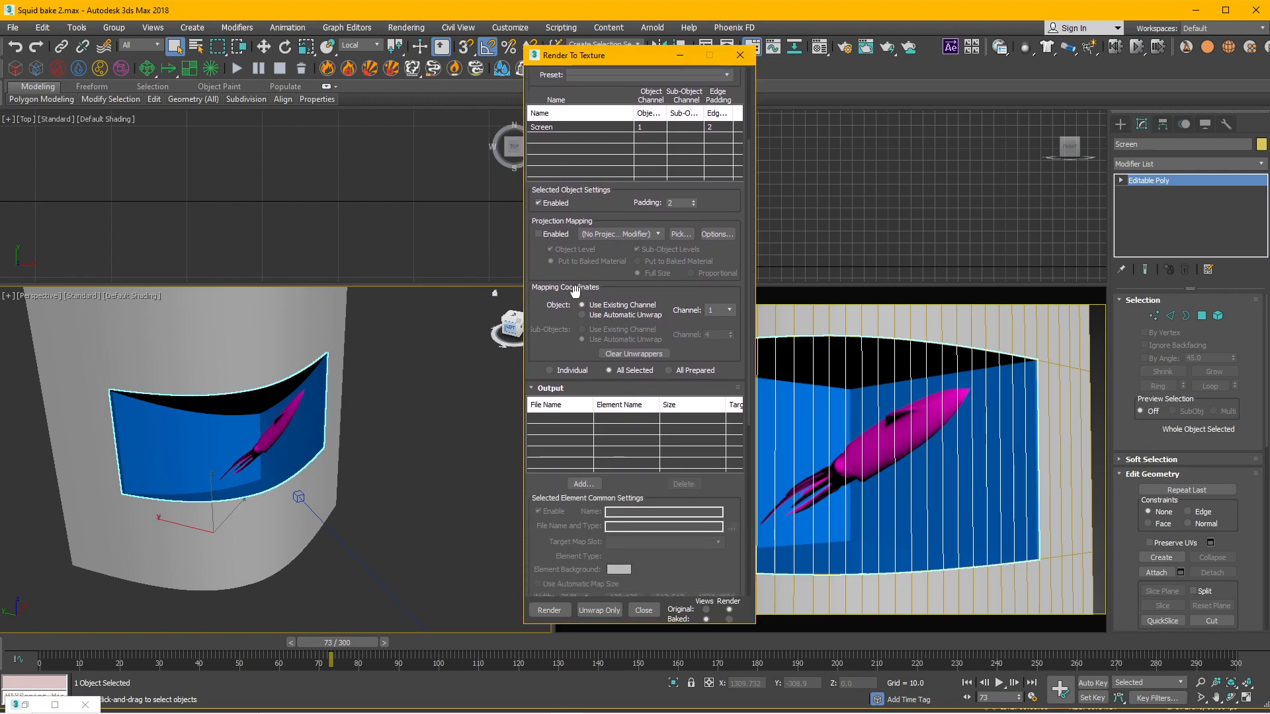
{"action": "left_click_drag", "start_coordinate": [560, 333], "coordinate": [572, 298]}
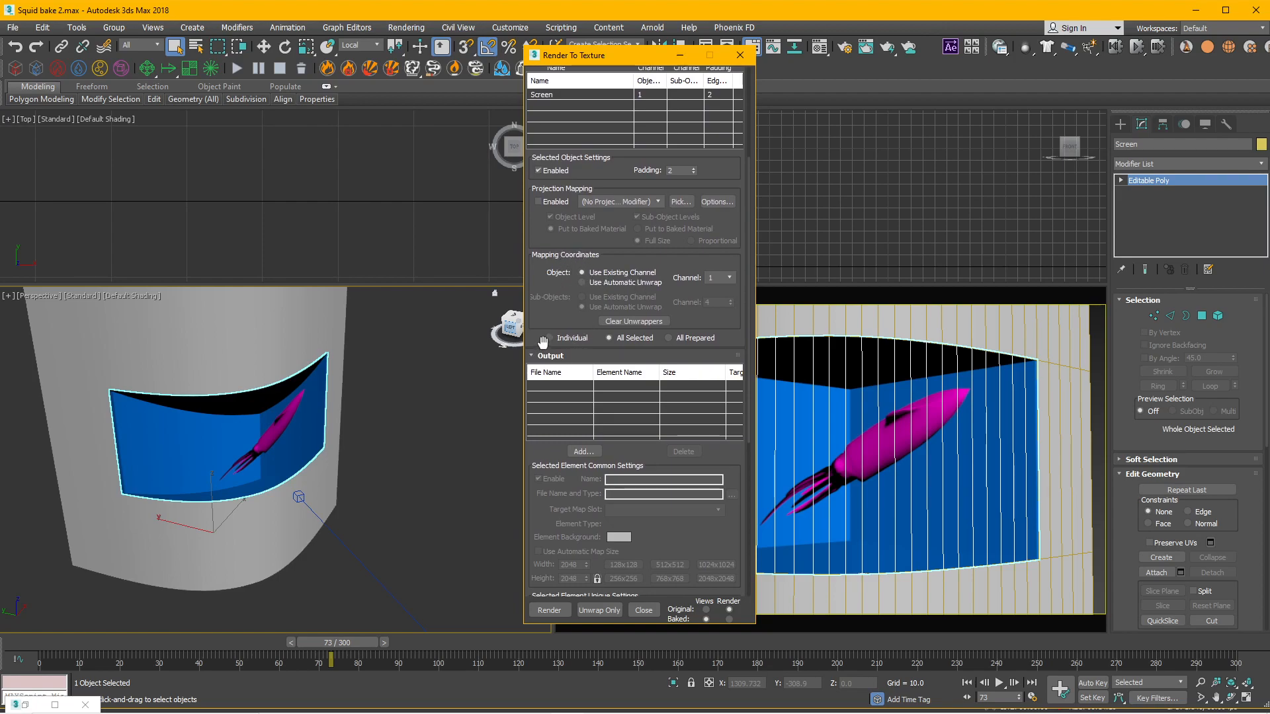
{"action": "scroll", "coordinate": [542, 342], "scroll_direction": "down", "scroll_amount": 3}
{"action": "left_click", "coordinate": [584, 345]}
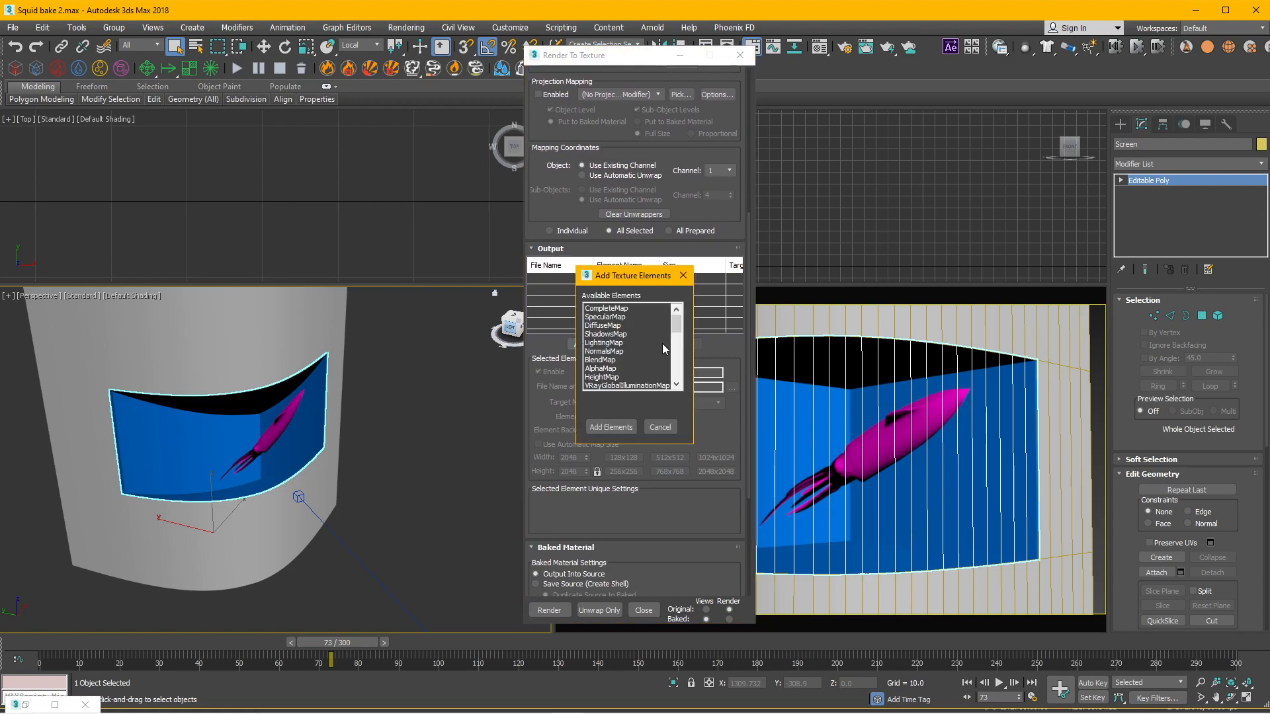
{"action": "double_click", "coordinate": [627, 309]}
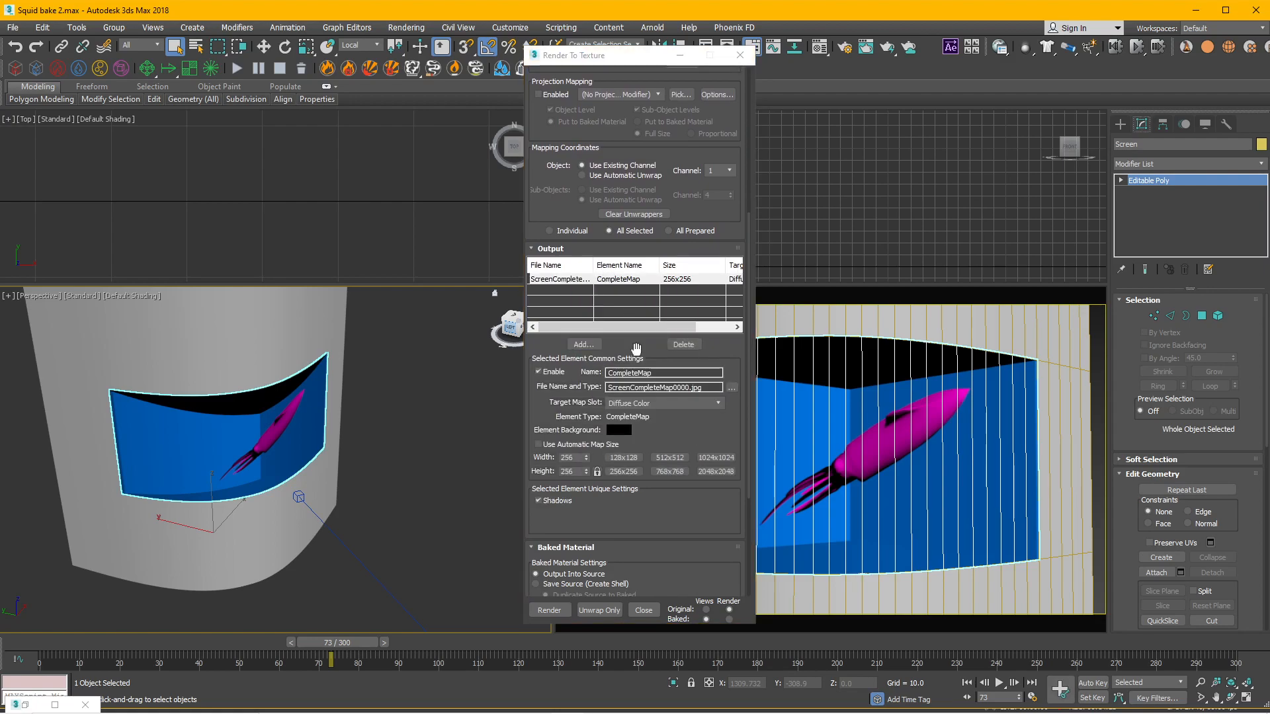
- Set the element's output file to Squid bake_ as JPEG in a new Texture bake folder inside 3D Bilboard
{"action": "left_click", "coordinate": [730, 390]}
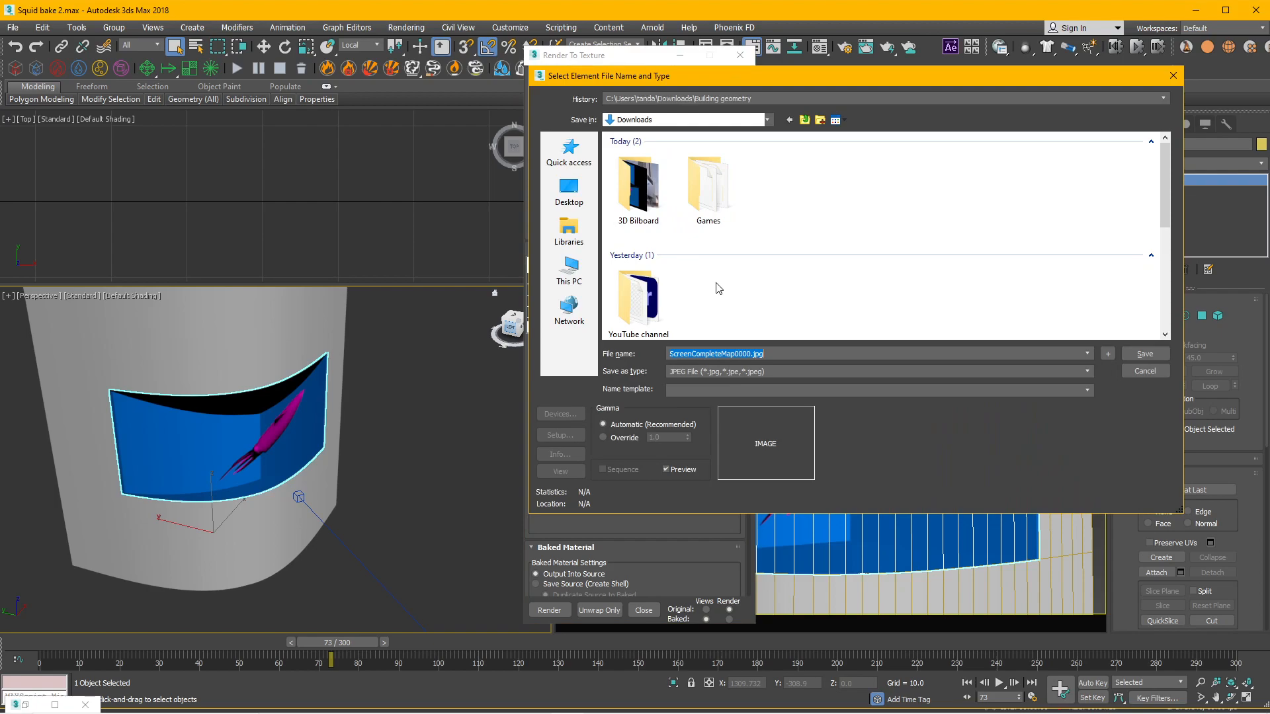
{"action": "double_click", "coordinate": [638, 185]}
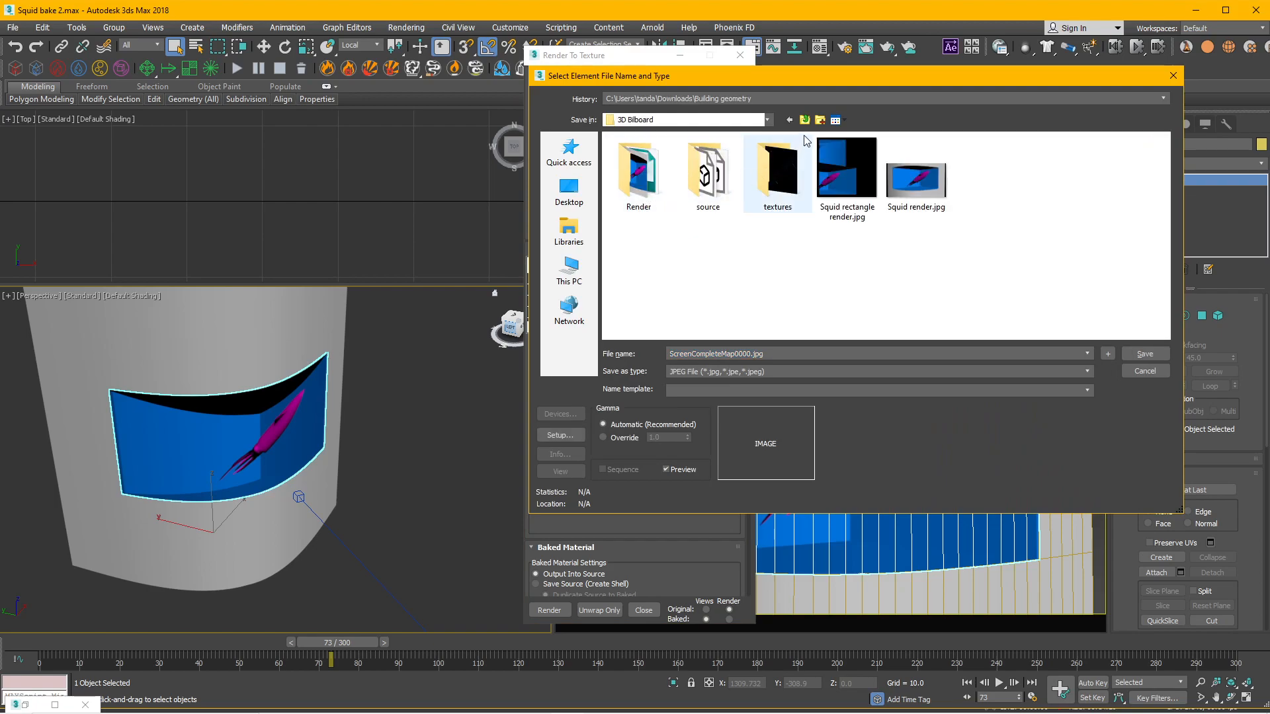
{"action": "left_click", "coordinate": [820, 119]}
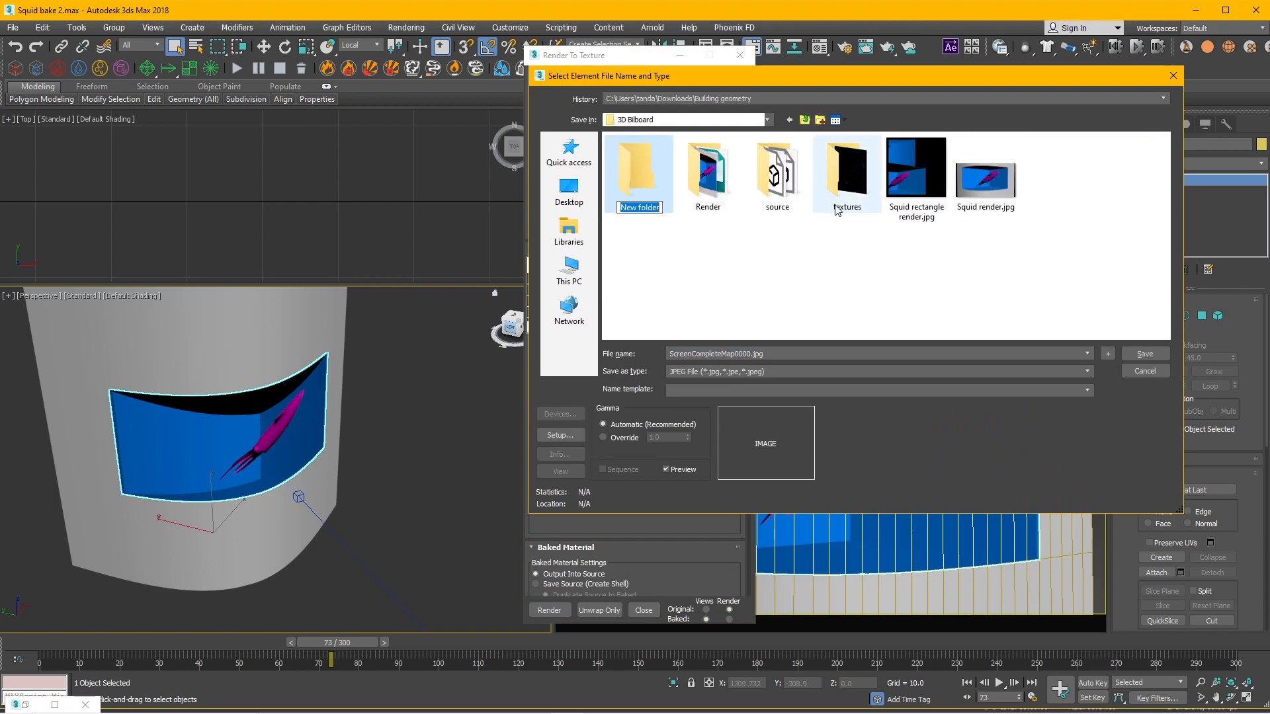
{"action": "type", "text": "Texture bake"}
{"action": "key", "text": "Return"}
{"action": "key", "text": "Return"}
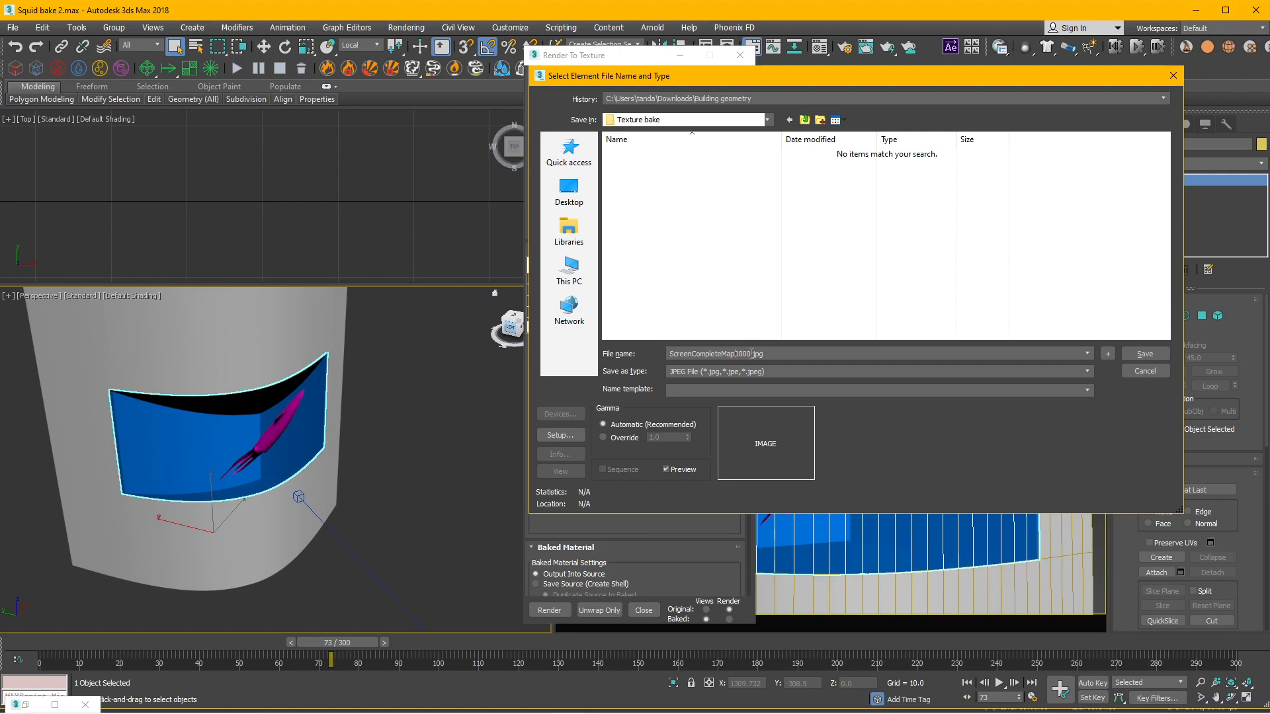
{"action": "type", "text": "Squid bake_"}
{"action": "left_click", "coordinate": [1145, 355]}
{"action": "left_click", "coordinate": [818, 370]}
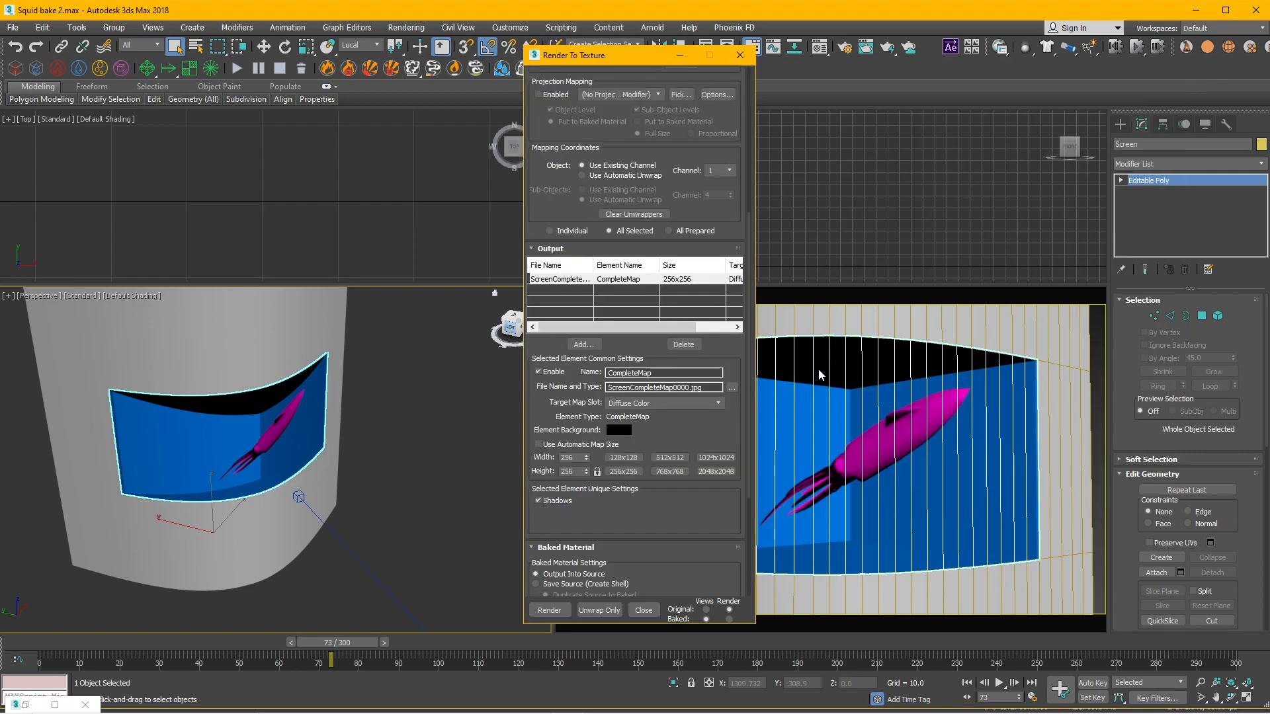
- Set the map size to 2048x2048, choose Keep Baked Materials, and render the texture sequence
{"action": "scroll", "coordinate": [702, 430], "scroll_direction": "down", "scroll_amount": 3}
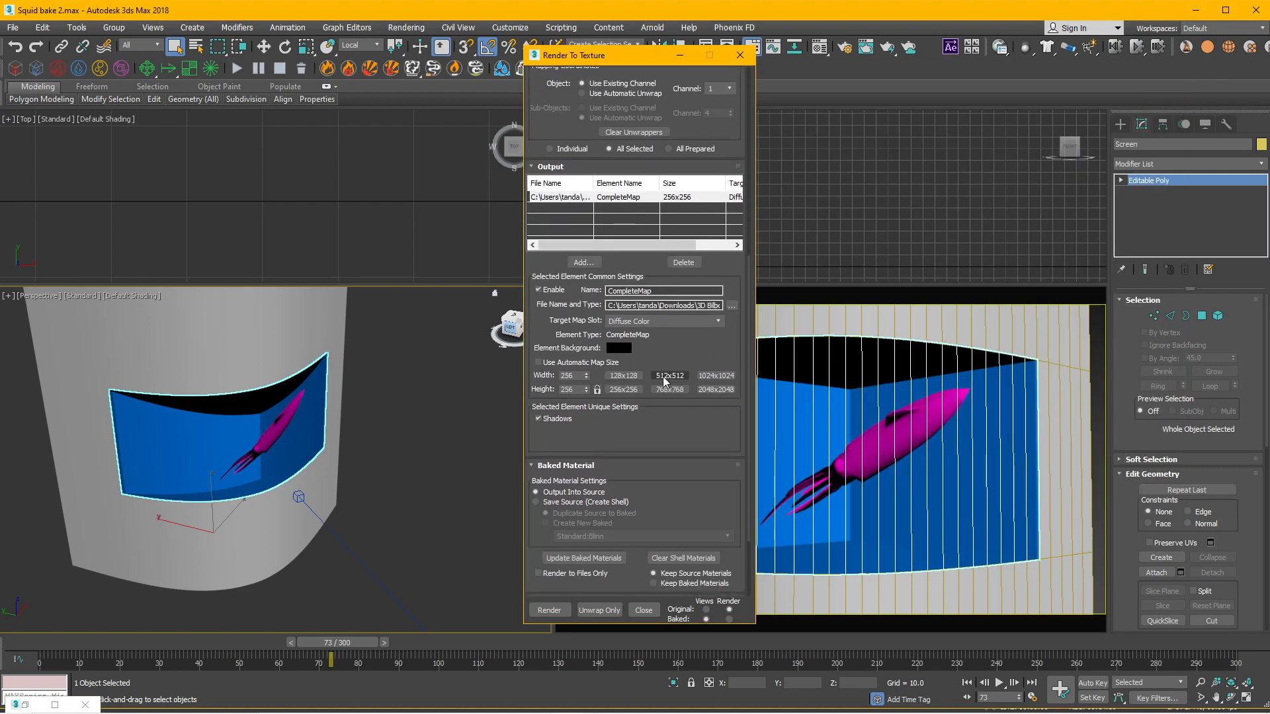
{"action": "left_click", "coordinate": [715, 389]}
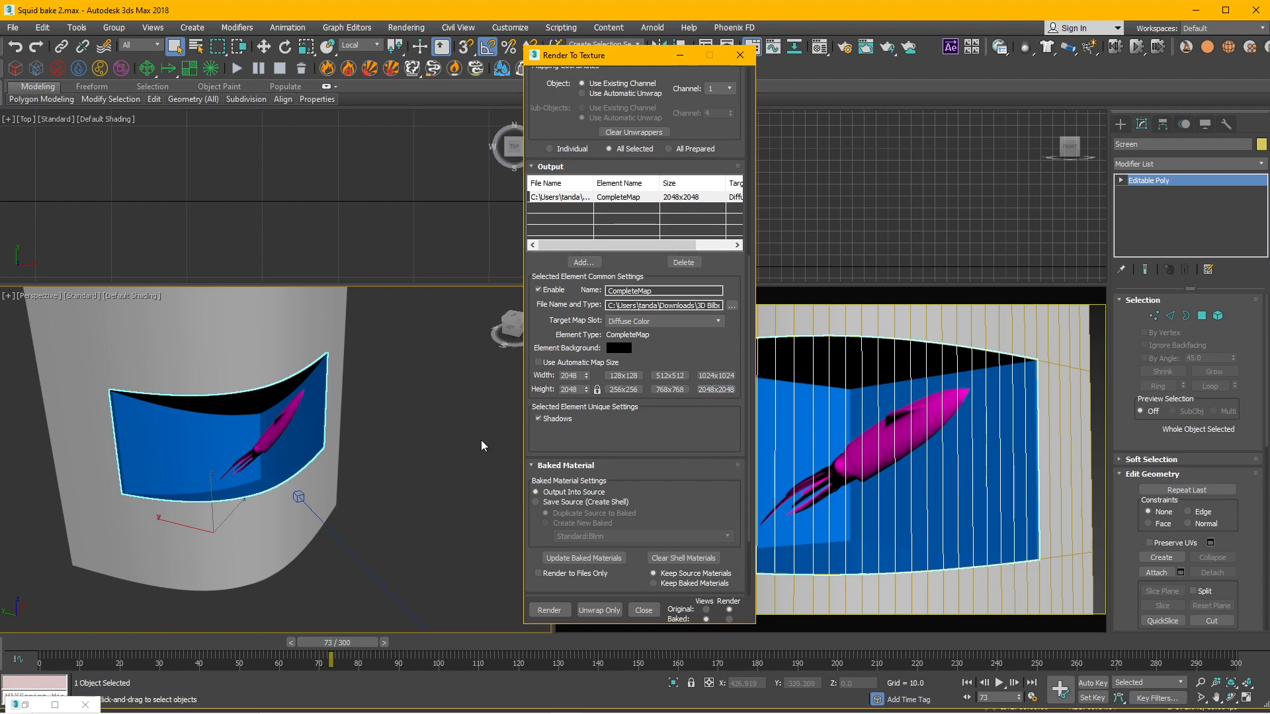
{"action": "scroll", "coordinate": [560, 411], "scroll_direction": "down", "scroll_amount": 4}
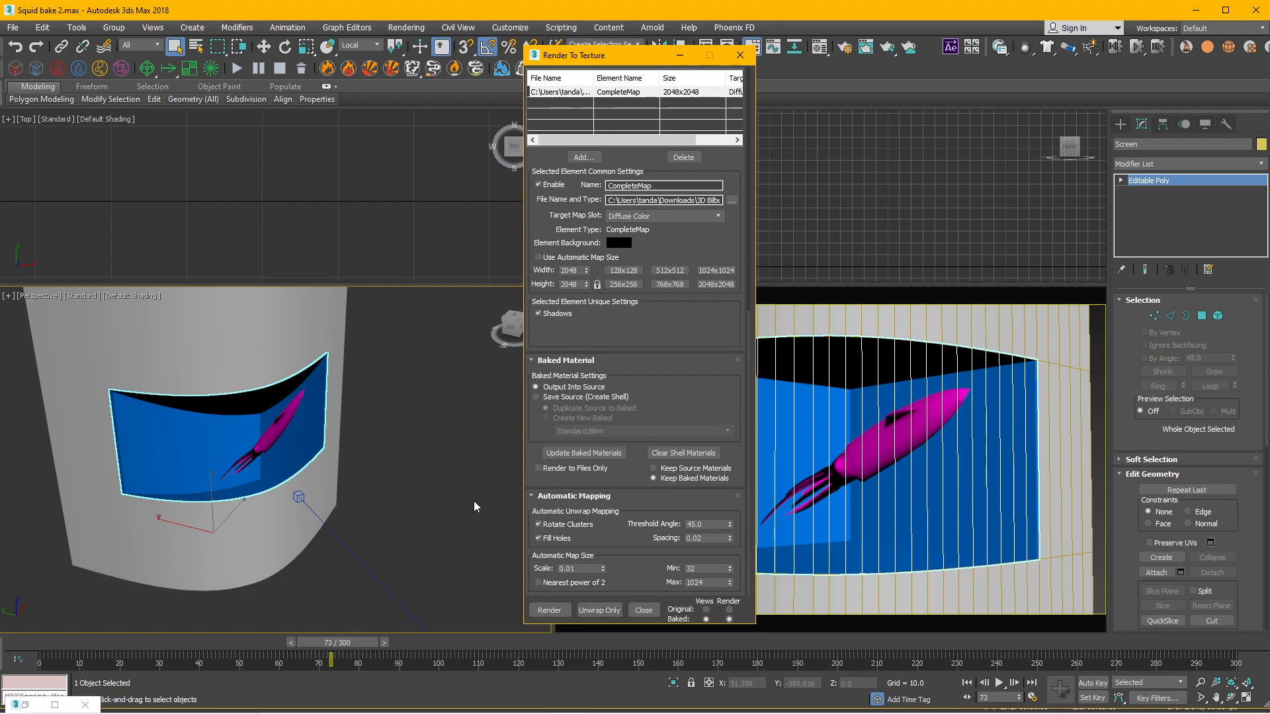
{"action": "left_click", "coordinate": [549, 610]}
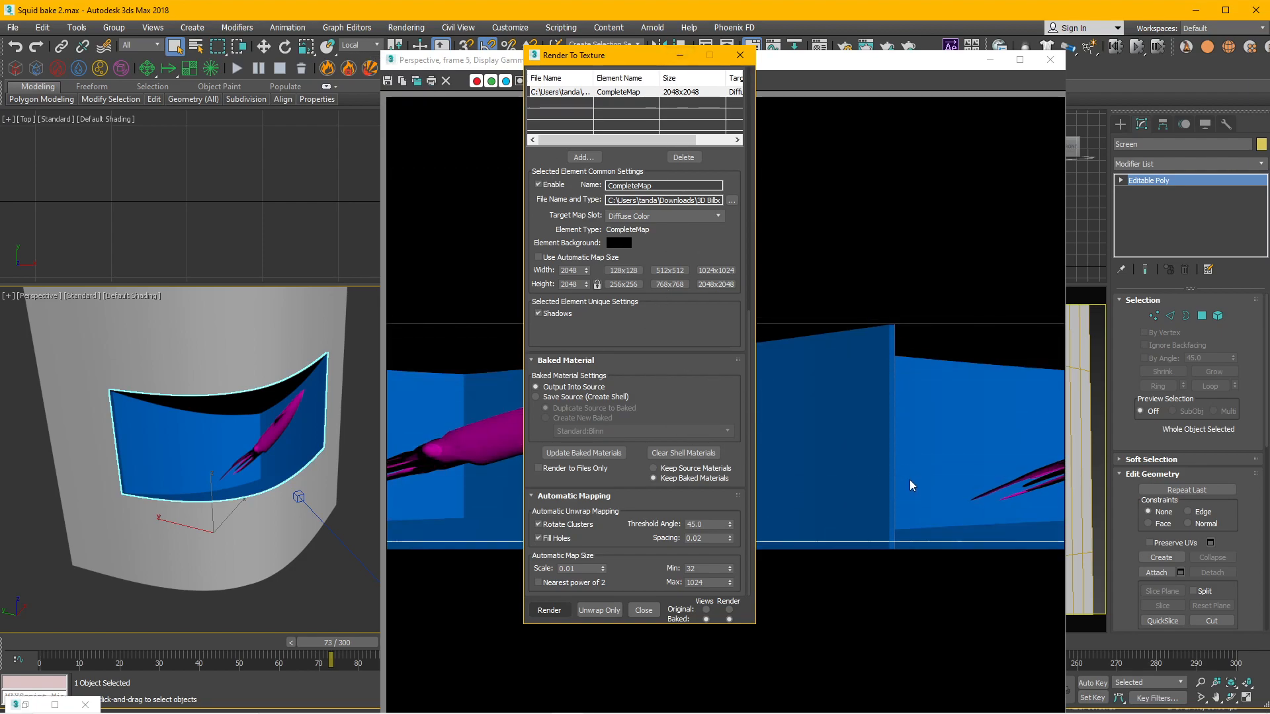
- Open the first baked squid frame from the Texture bake folder for inspection, close it and return to 3ds Max
{"action": "mouse_move", "coordinate": [521, 700]}
{"action": "left_click", "coordinate": [373, 700]}
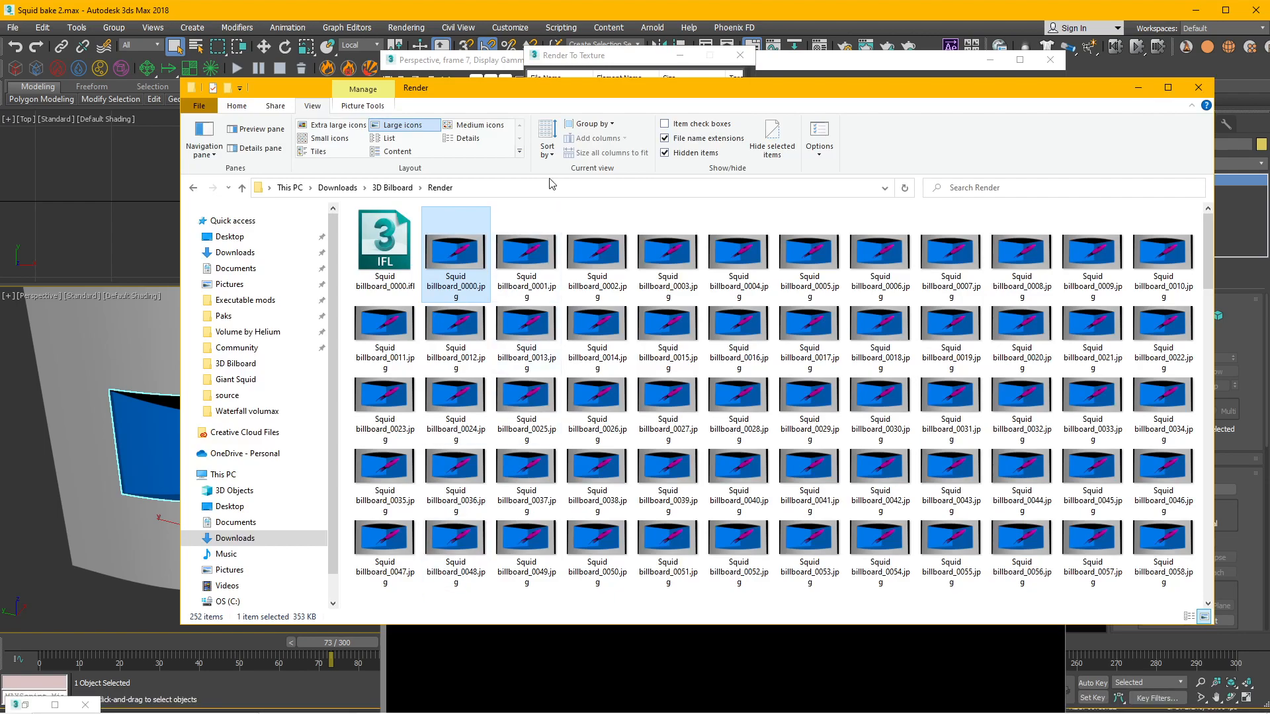
{"action": "left_click", "coordinate": [397, 187]}
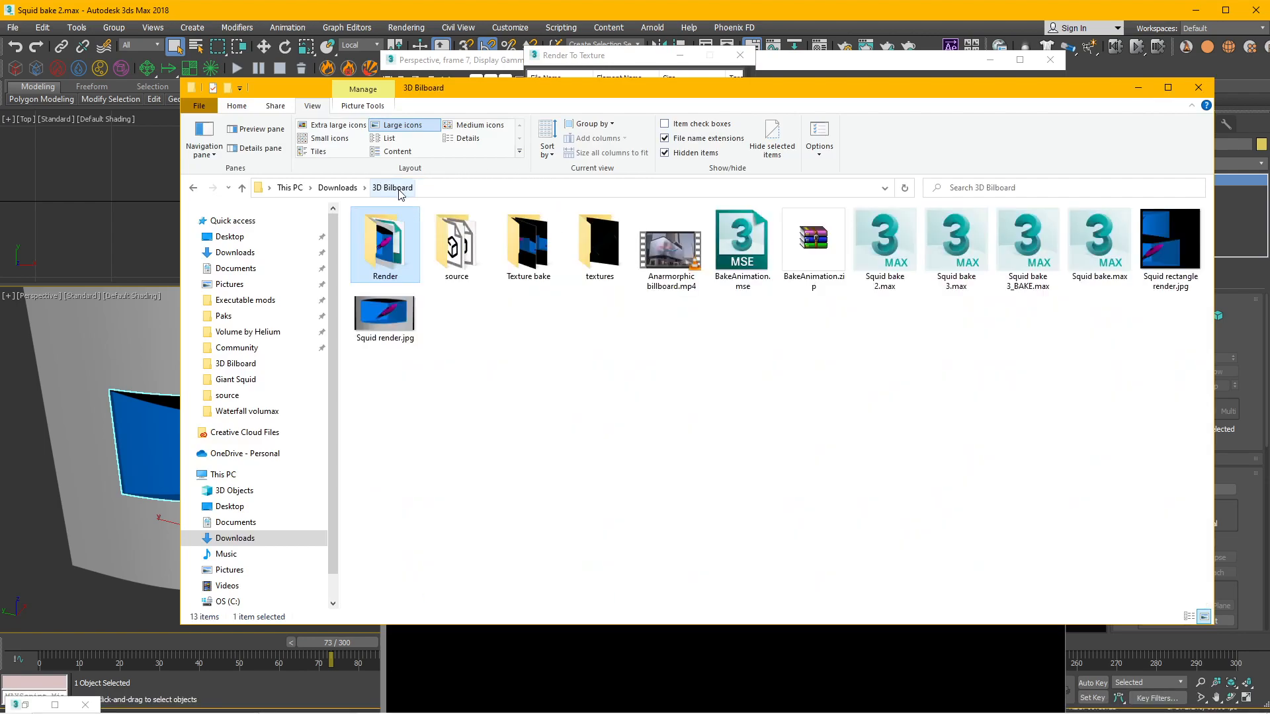
{"action": "double_click", "coordinate": [523, 250]}
{"action": "double_click", "coordinate": [371, 248]}
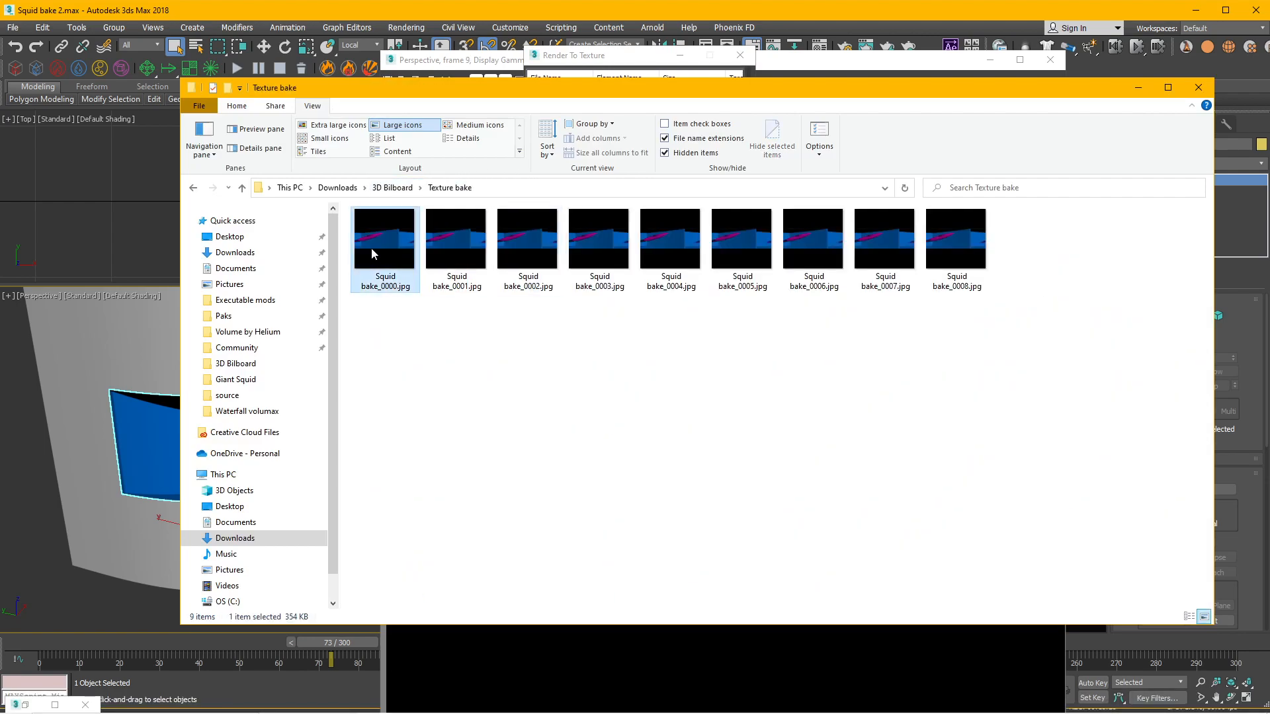
{"action": "scroll", "coordinate": [585, 380], "scroll_direction": "down", "scroll_amount": 1}
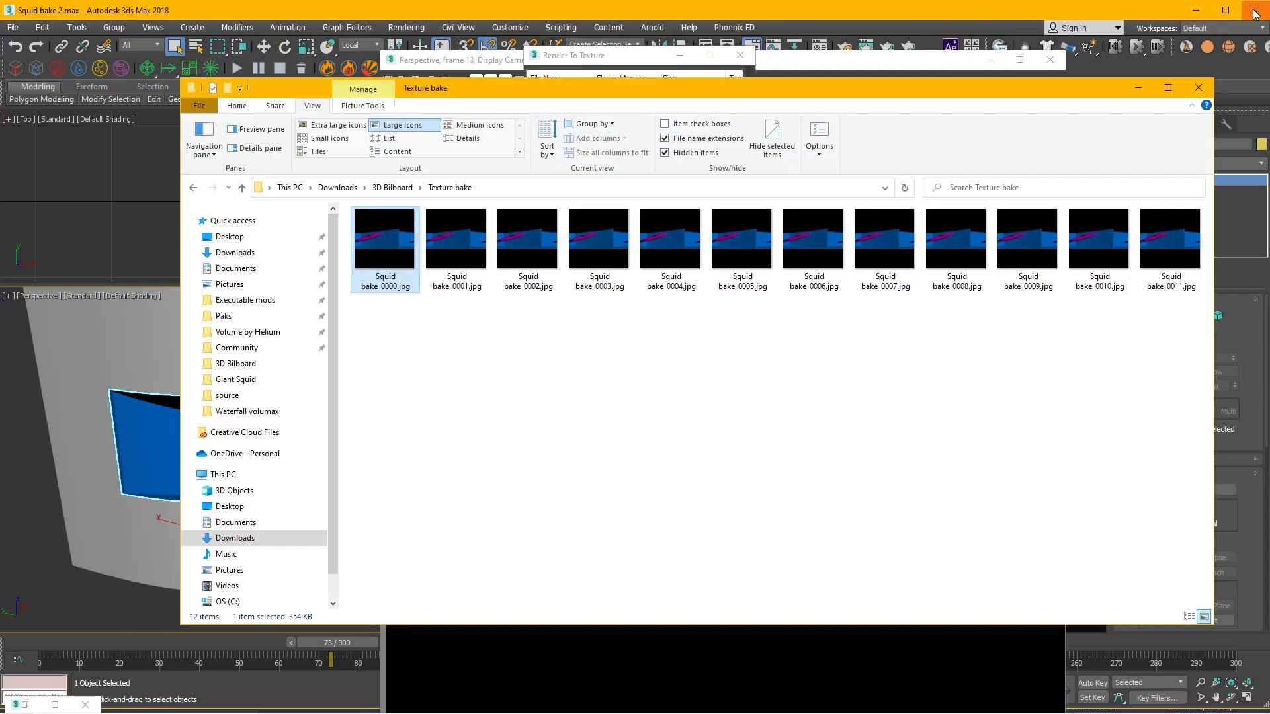
{"action": "left_click", "coordinate": [1253, 7]}
{"action": "left_click", "coordinate": [600, 701]}
{"action": "left_click", "coordinate": [1260, 628]}
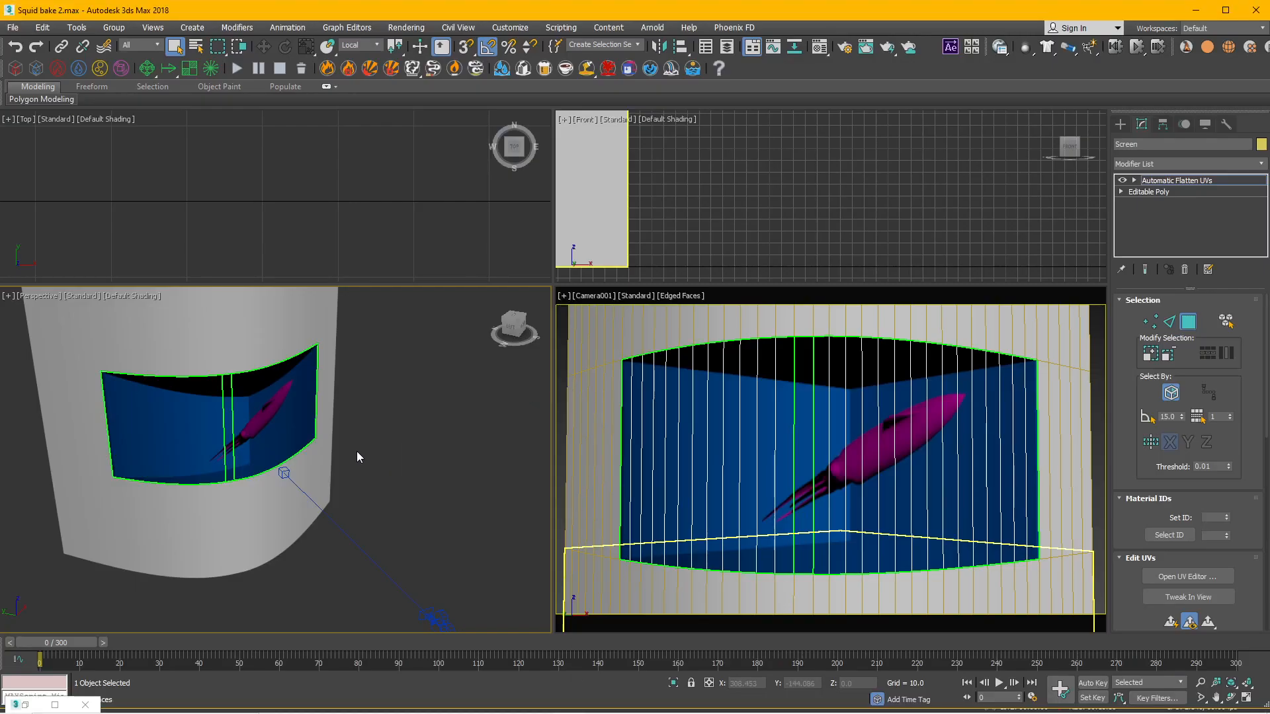
- Display the Camera001 view in Default Shading without edged faces and return the Automatic Flatten UVs modifier to object level
{"action": "mouse_move", "coordinate": [304, 455]}
{"action": "middle_mouse_down", "text": "alt"}
{"action": "mouse_move", "coordinate": [275, 450]}
{"action": "mouse_move", "coordinate": [284, 486]}
{"action": "mouse_move", "coordinate": [315, 463]}
{"action": "middle_mouse_up", "text": "alt"}
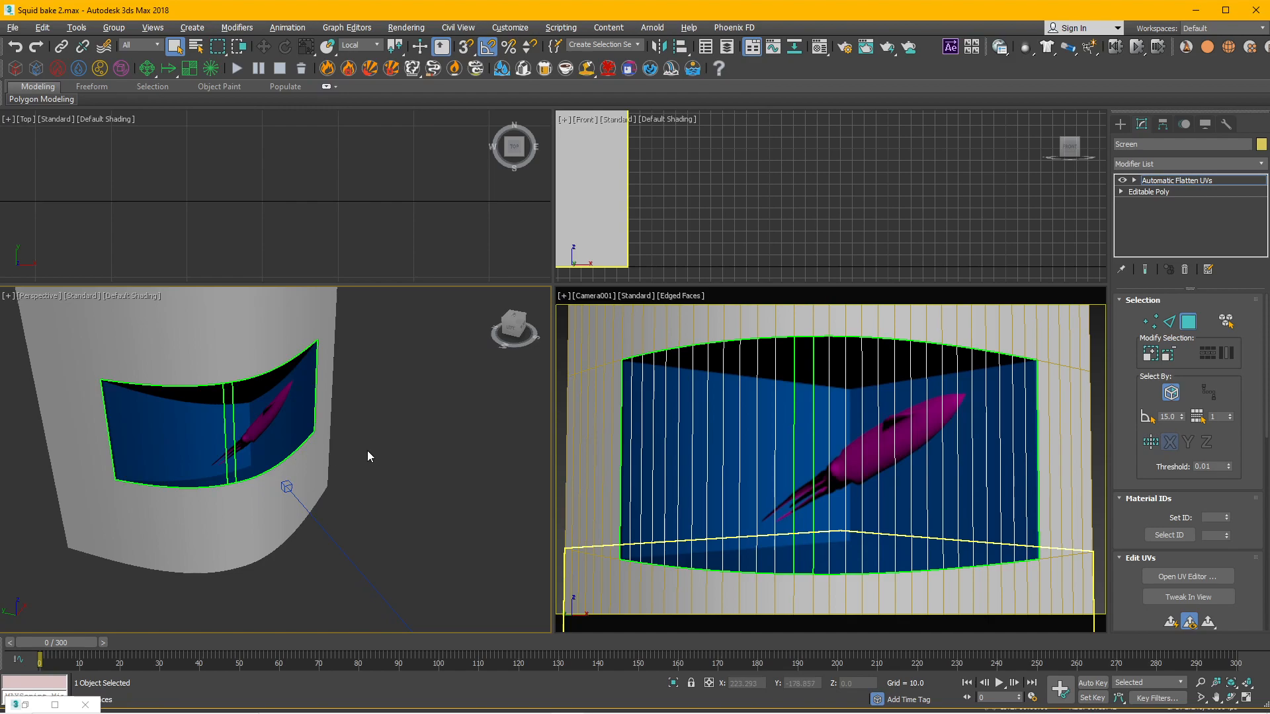
{"action": "left_click", "coordinate": [584, 471]}
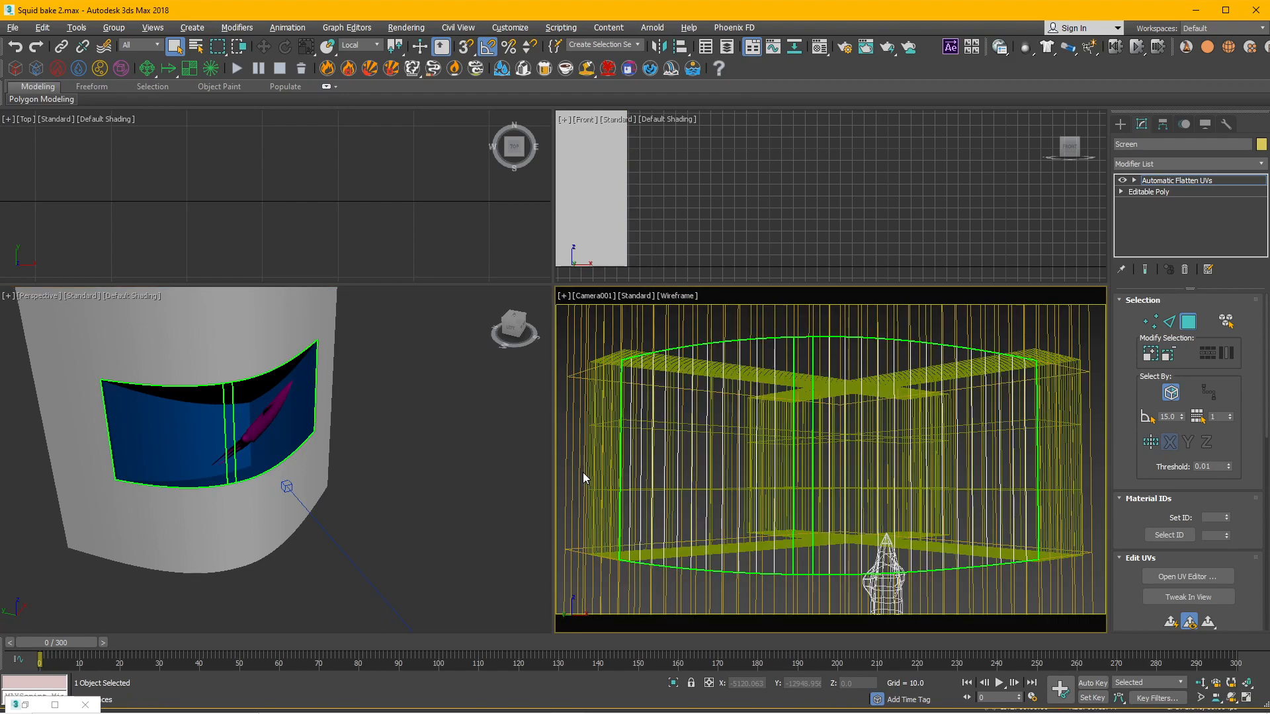
{"action": "left_click", "coordinate": [246, 438]}
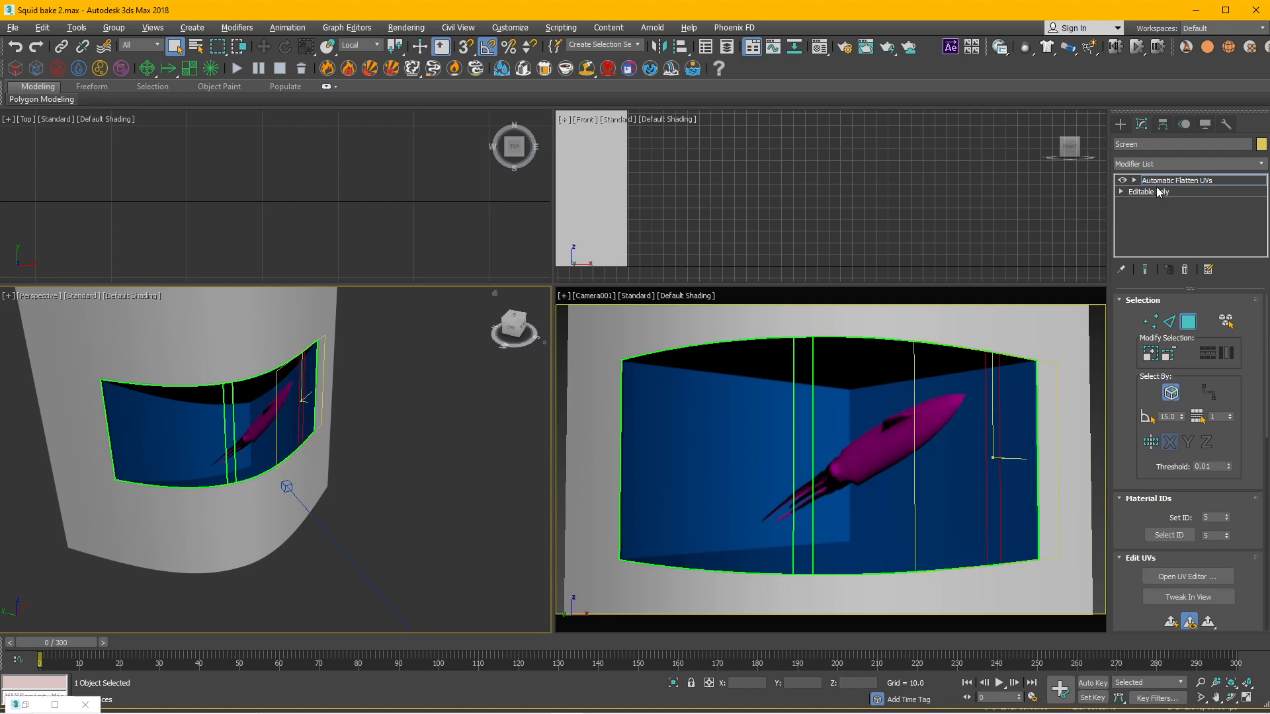
{"action": "left_click", "coordinate": [1157, 182]}
{"action": "key", "text": "w"}
- Try moving the curved screen away from the building and undo the move
{"action": "middle_click_drag", "start_coordinate": [272, 448], "coordinate": [299, 466], "text": "alt"}
{"action": "left_click_drag", "start_coordinate": [176, 498], "coordinate": [242, 544]}
{"action": "mouse_move", "coordinate": [370, 541]}
{"action": "middle_mouse_down", "text": "alt"}
{"action": "mouse_move", "coordinate": [271, 490]}
{"action": "mouse_move", "coordinate": [351, 545]}
{"action": "middle_mouse_up", "text": "alt"}
{"action": "key", "text": "ctrl+z"}
{"action": "middle_click_drag", "start_coordinate": [368, 499], "coordinate": [342, 529], "text": "alt"}
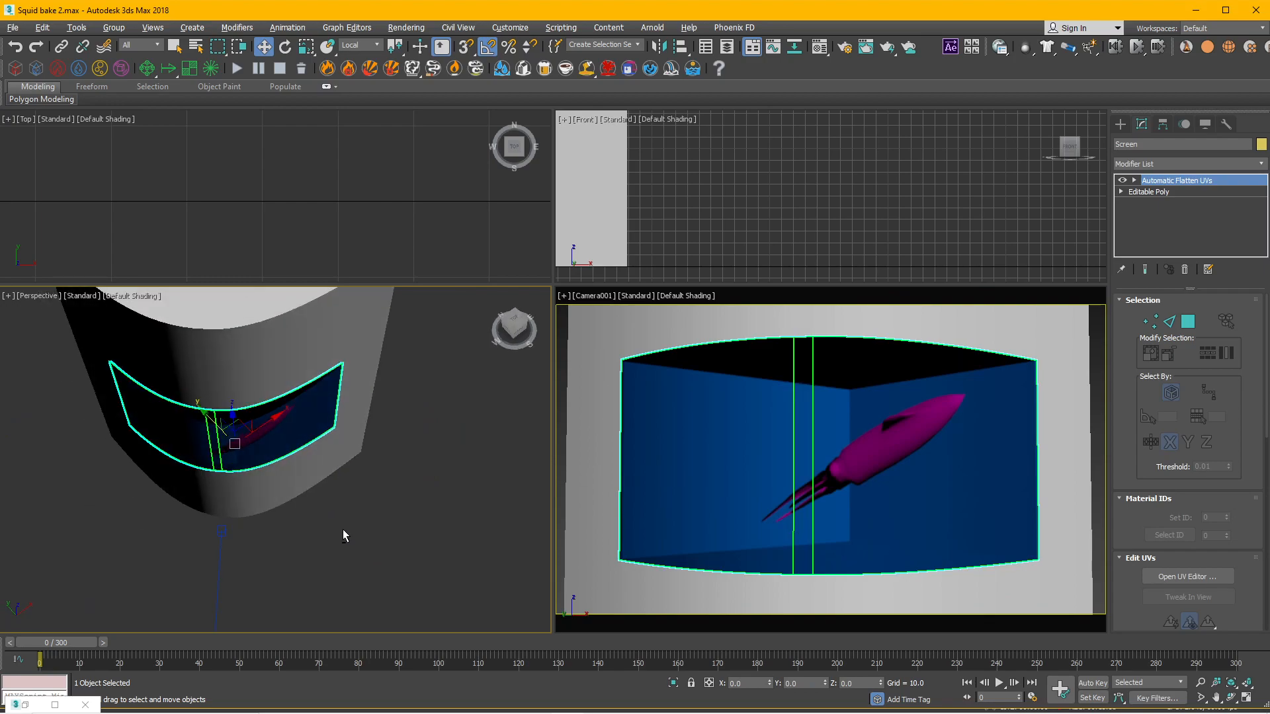
{"action": "left_click", "coordinate": [599, 703]}
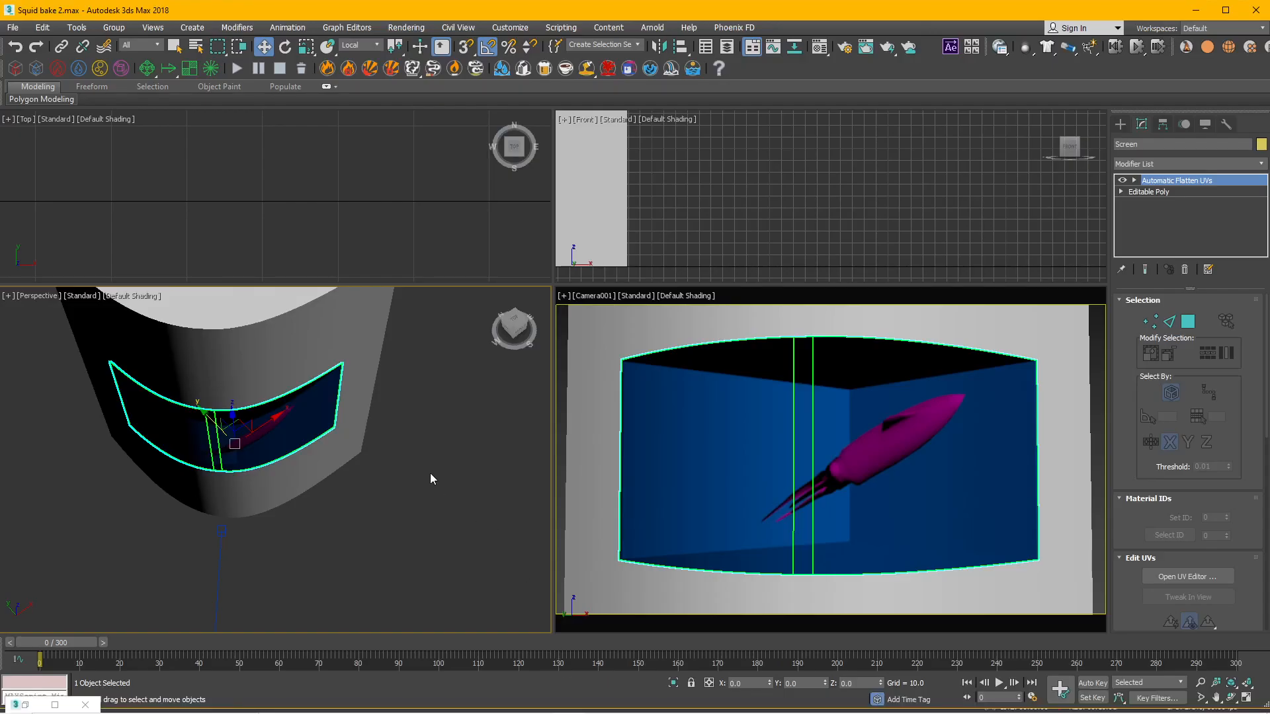
- Clone the curved screen as one independent copy placed away from the building
{"action": "middle_click_drag", "start_coordinate": [328, 519], "coordinate": [360, 539], "text": "alt"}
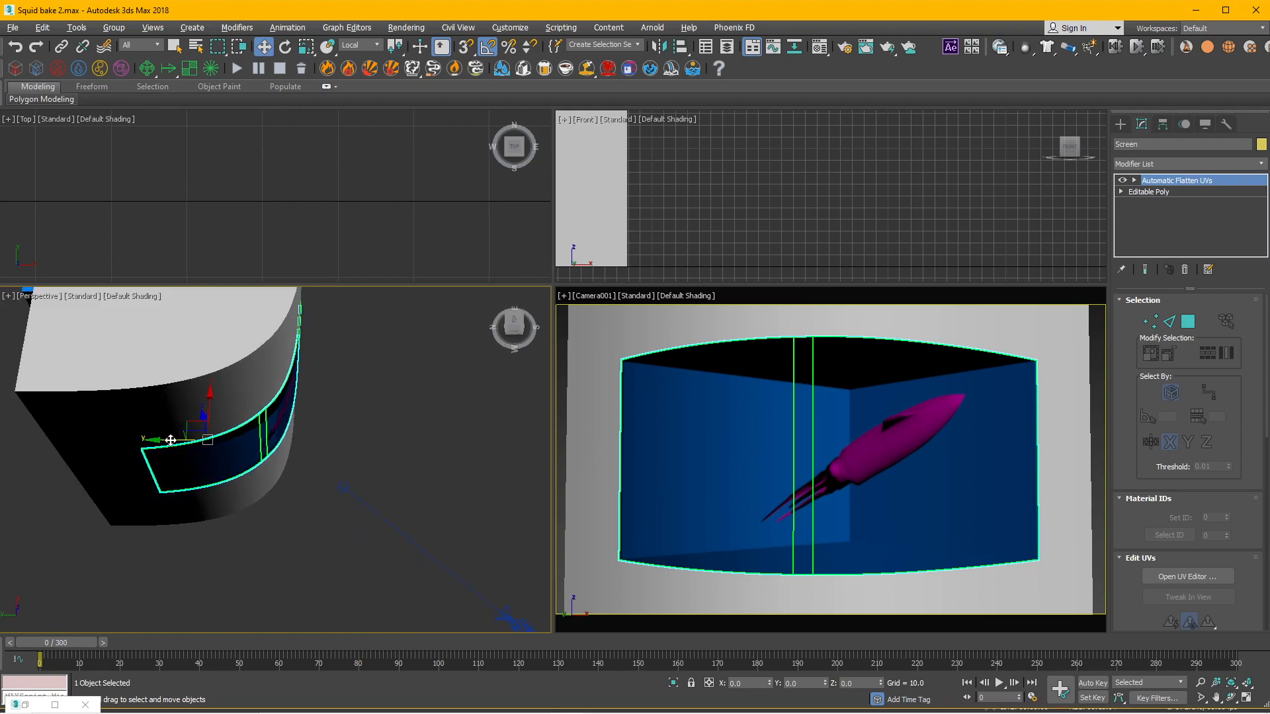
{"action": "left_click_drag", "start_coordinate": [166, 441], "coordinate": [333, 492]}
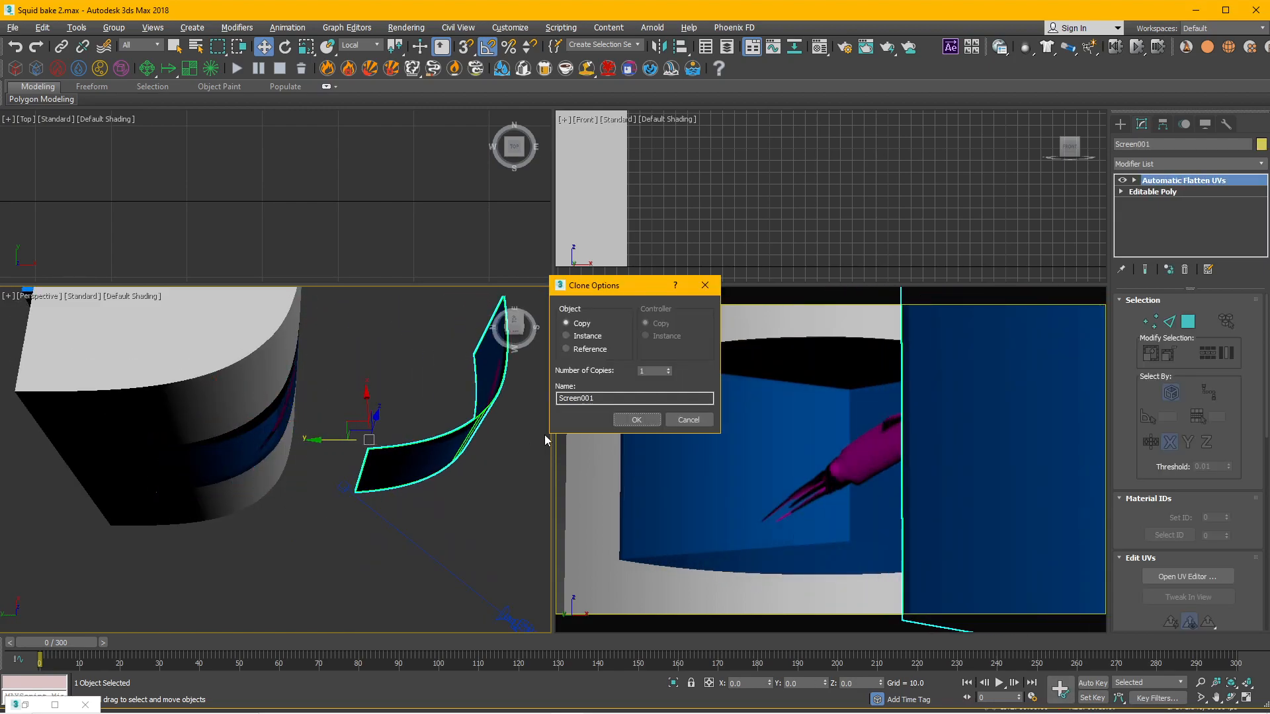
{"action": "left_click", "coordinate": [637, 420]}
- Add an FFD 2x2x2 modifier to the copied screen and activate its control points
{"action": "mouse_move", "coordinate": [445, 502]}
{"action": "middle_mouse_down", "text": "alt"}
{"action": "mouse_move", "coordinate": [394, 521]}
{"action": "mouse_move", "coordinate": [329, 487]}
{"action": "mouse_move", "coordinate": [368, 481]}
{"action": "mouse_move", "coordinate": [369, 525]}
{"action": "mouse_move", "coordinate": [357, 512]}
{"action": "middle_mouse_up", "text": "alt"}
{"action": "scroll", "coordinate": [371, 496], "scroll_direction": "up", "scroll_amount": 2}
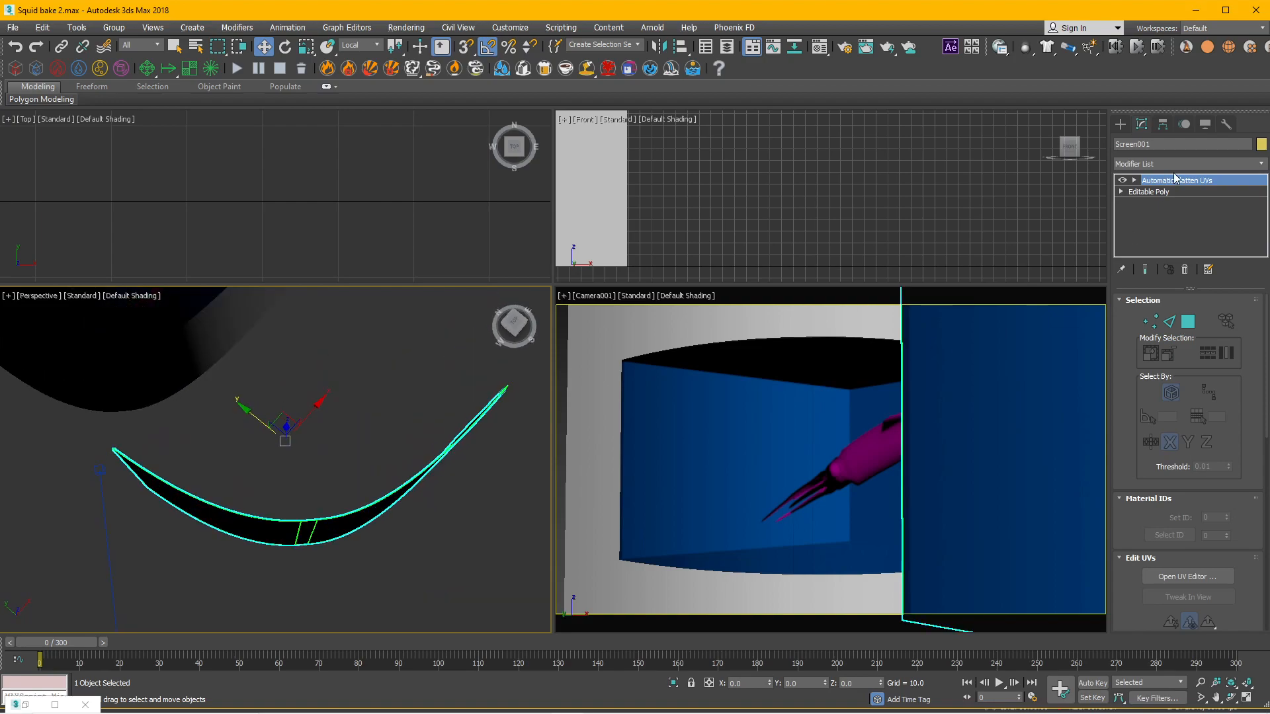
{"action": "left_click", "coordinate": [1157, 163]}
{"action": "scroll", "coordinate": [1174, 503], "scroll_direction": "down", "scroll_amount": 5}
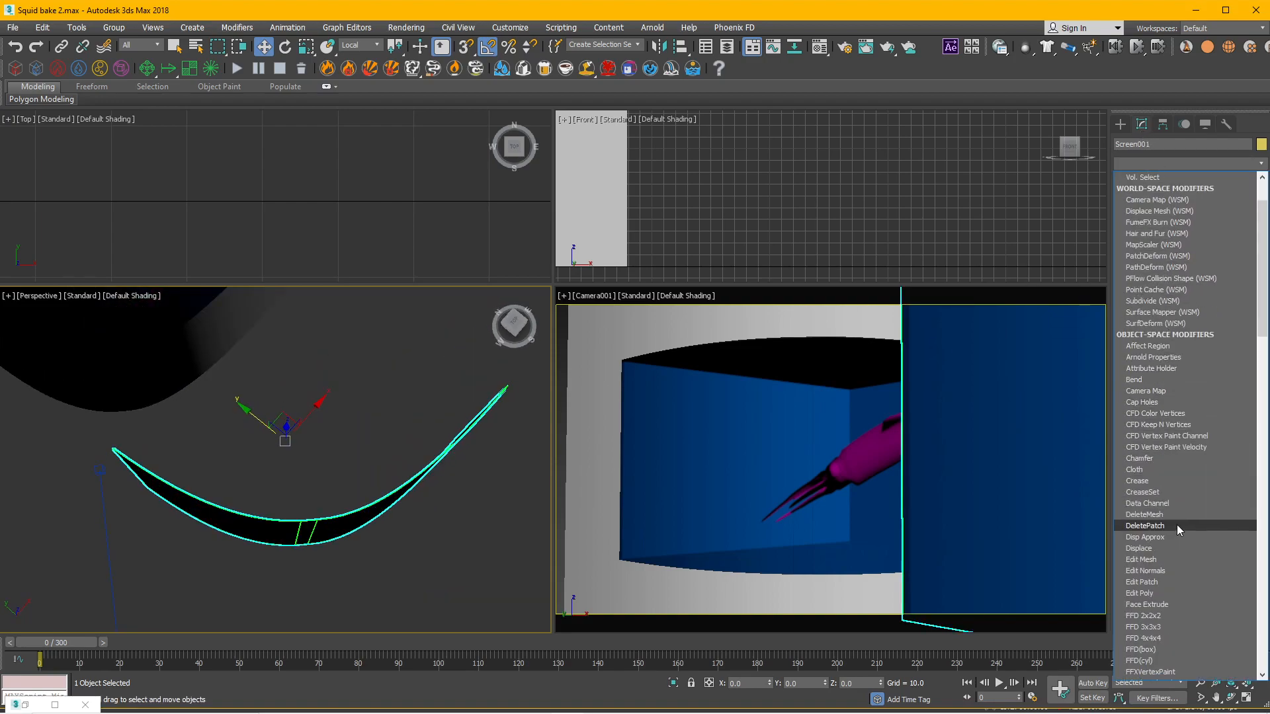
{"action": "left_click", "coordinate": [1168, 615]}
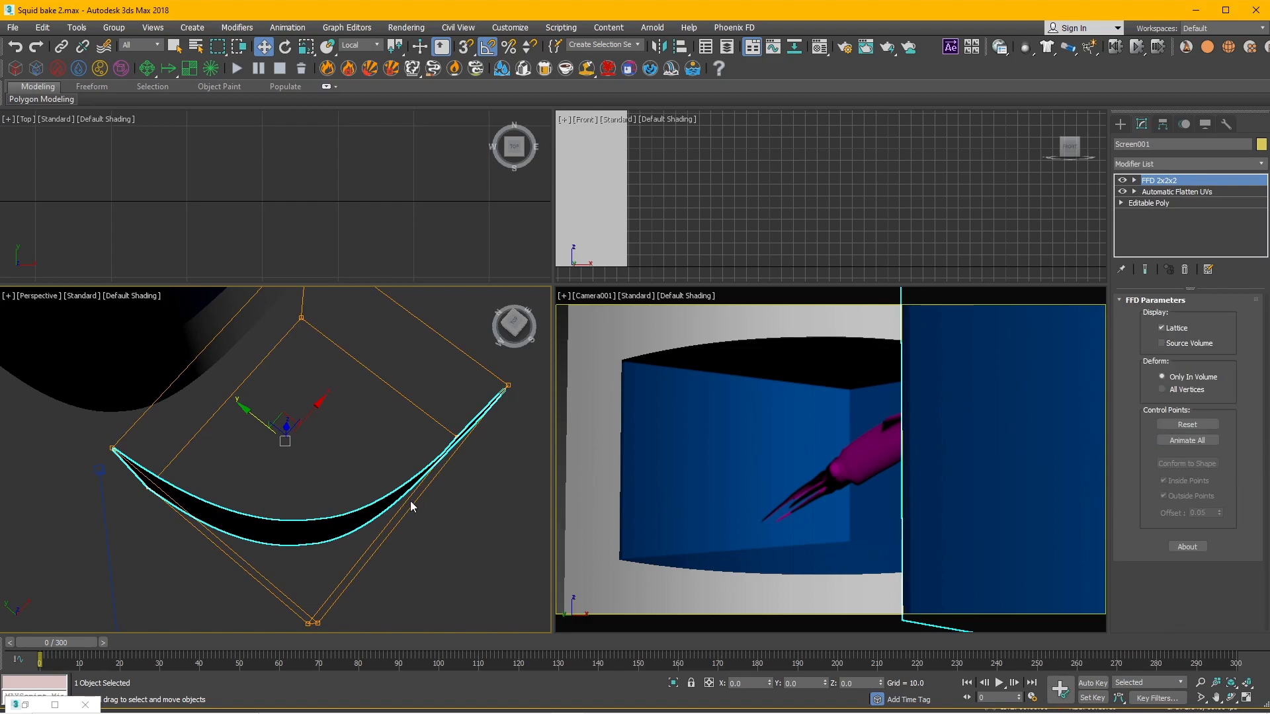
{"action": "left_click", "coordinate": [1135, 180]}
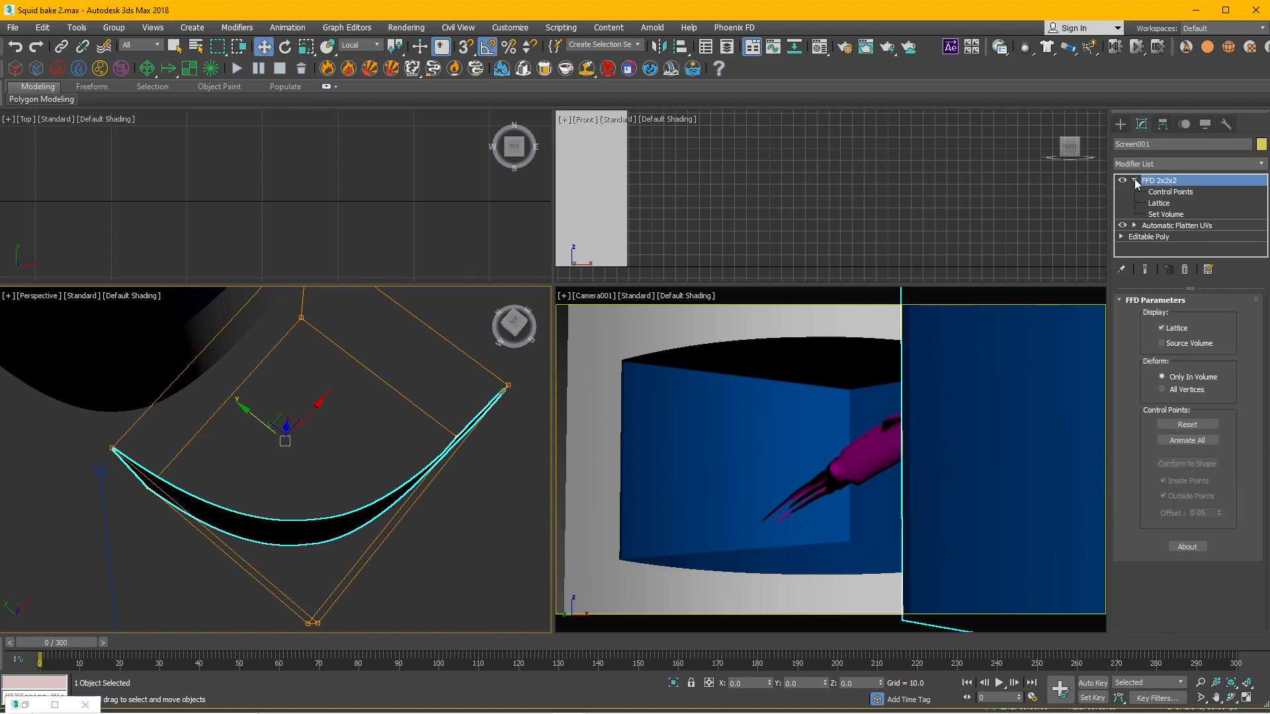
{"action": "left_click", "coordinate": [1169, 191]}
- Move the lattice's rear left control points about 49 units outward in X and about 161 units forward in Y
{"action": "scroll", "coordinate": [335, 486], "scroll_direction": "down", "scroll_amount": 5}
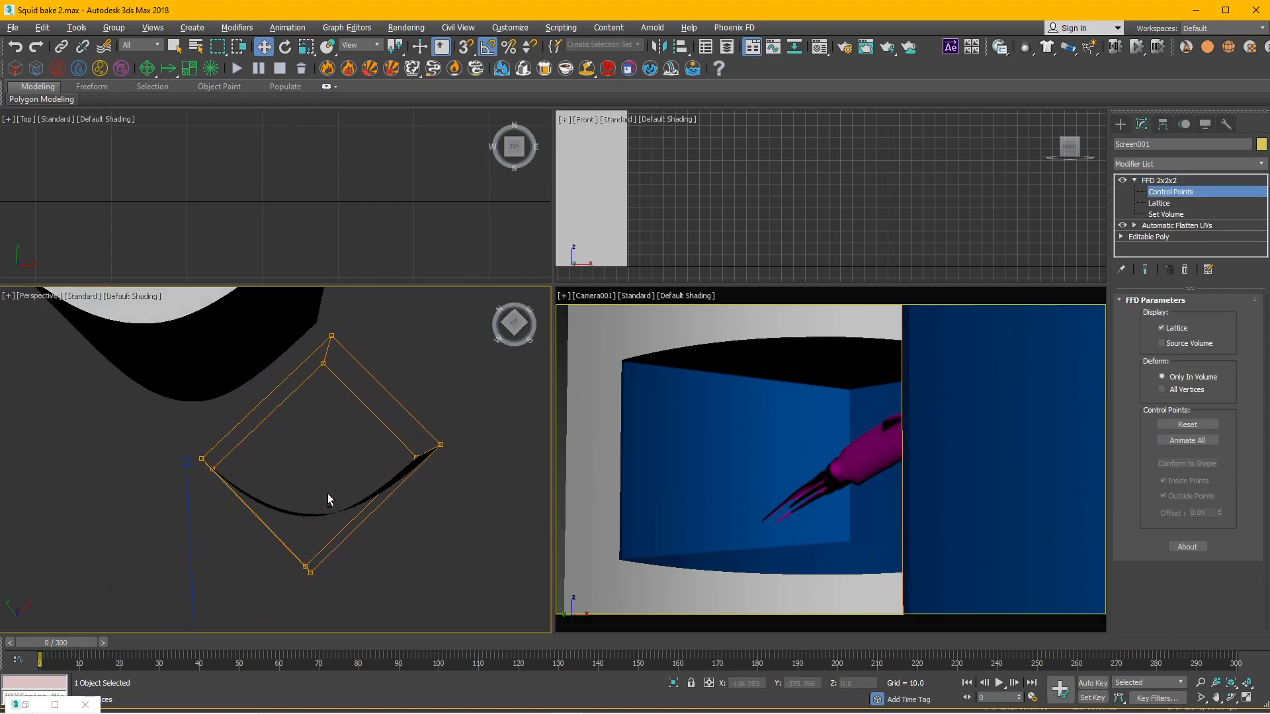
{"action": "scroll", "coordinate": [343, 479], "scroll_direction": "up", "scroll_amount": 4}
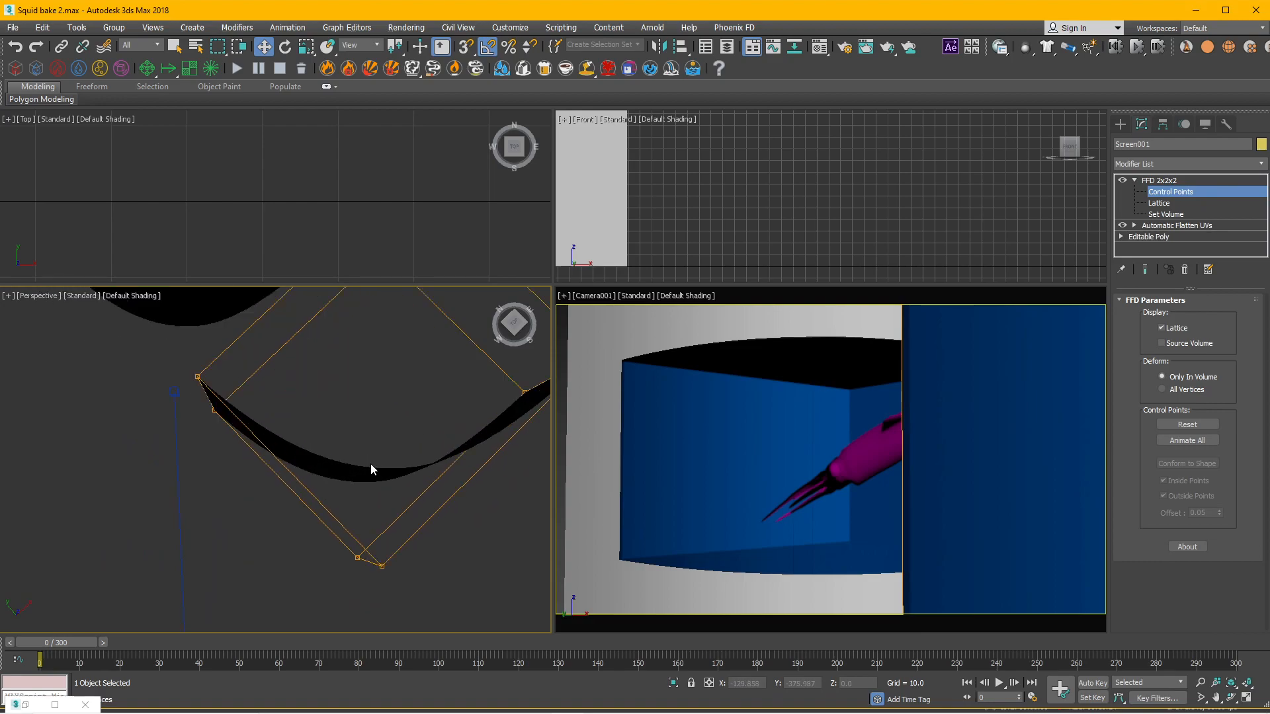
{"action": "key", "text": "t"}
{"action": "scroll", "coordinate": [369, 450], "scroll_direction": "down", "scroll_amount": 4}
{"action": "middle_click_drag", "start_coordinate": [384, 421], "coordinate": [407, 256]}
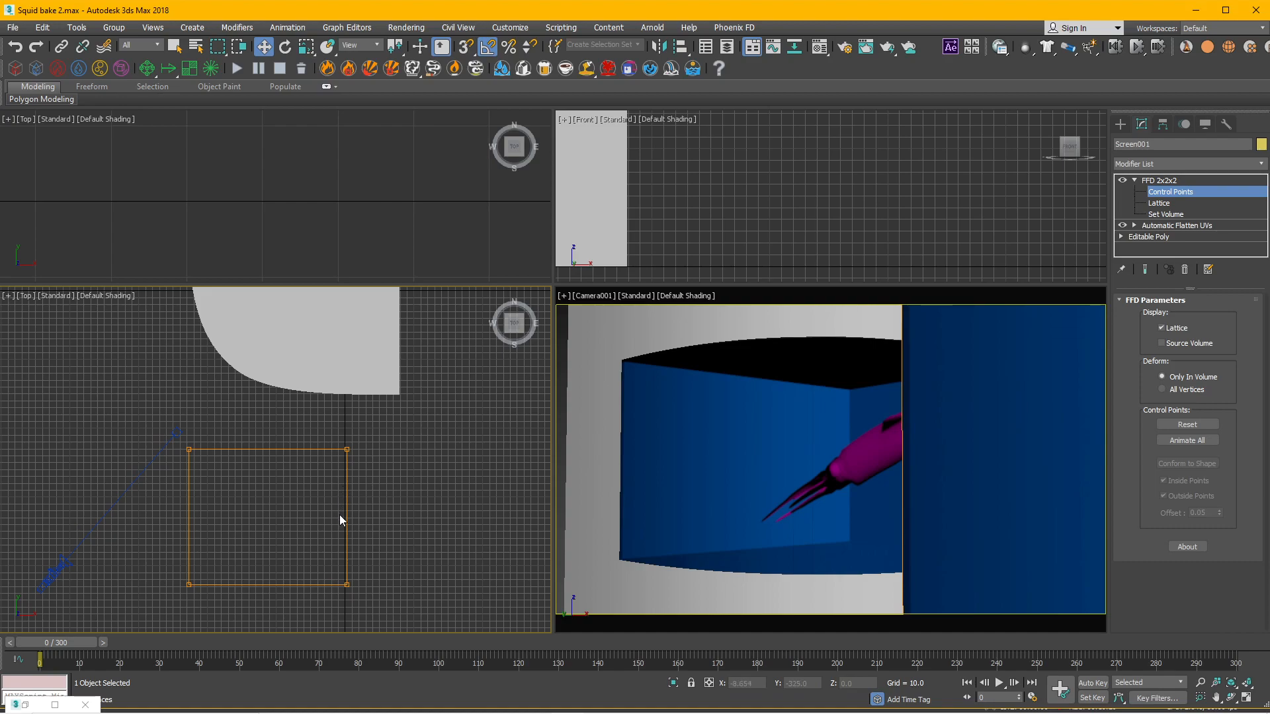
{"action": "key", "text": "p"}
{"action": "middle_click_drag", "start_coordinate": [389, 485], "coordinate": [483, 360]}
{"action": "middle_click_drag", "start_coordinate": [302, 390], "coordinate": [326, 415]}
{"action": "left_click_drag", "start_coordinate": [256, 366], "coordinate": [291, 386]}
{"action": "left_click_drag", "start_coordinate": [300, 333], "coordinate": [246, 346]}
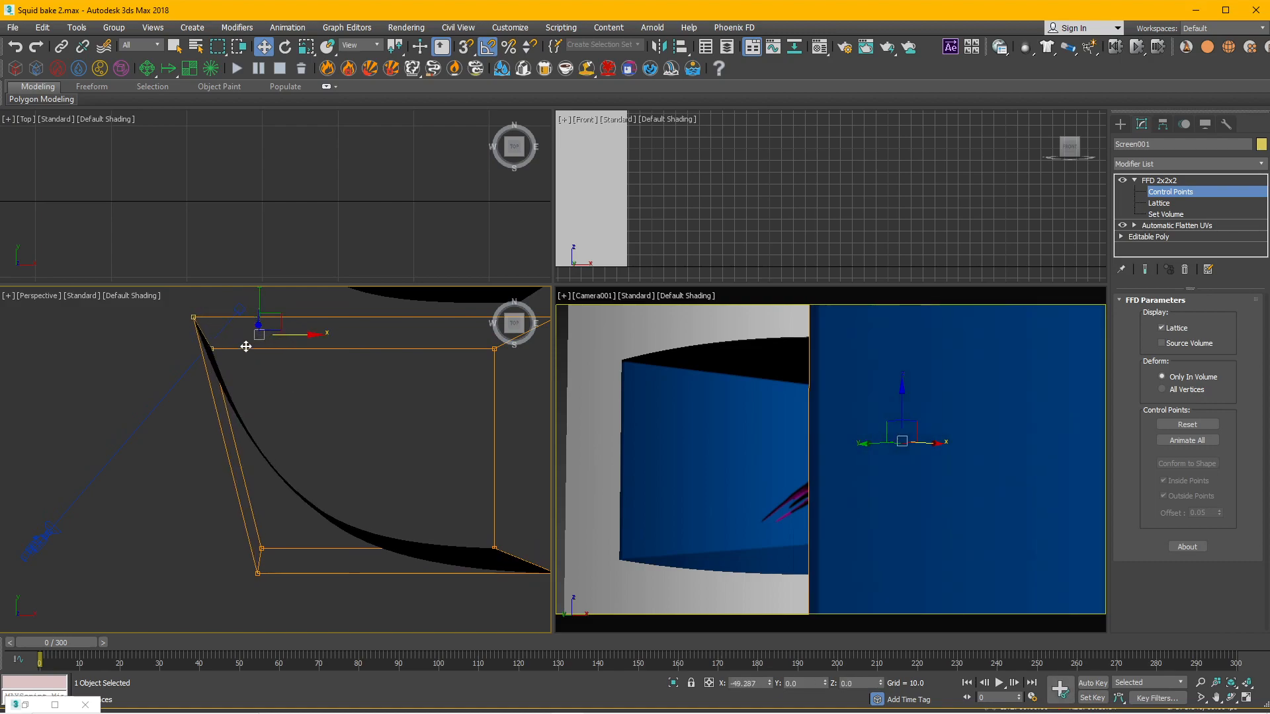
{"action": "left_click_drag", "start_coordinate": [204, 295], "coordinate": [176, 488]}
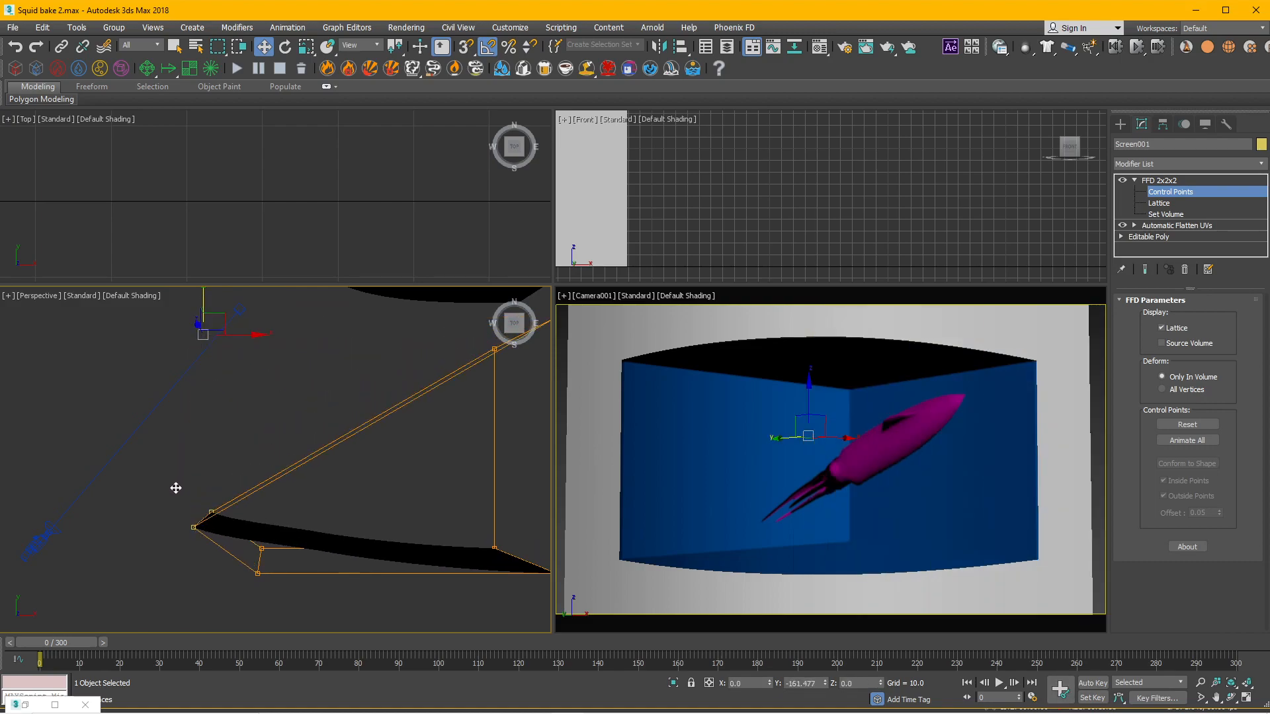
- Nudge the lattice's rear left control points along Y to bring the copied screen's left edge in line with its front
{"action": "middle_click_drag", "start_coordinate": [238, 408], "coordinate": [268, 345]}
{"action": "left_click_drag", "start_coordinate": [289, 447], "coordinate": [241, 456]}
{"action": "left_click_drag", "start_coordinate": [193, 406], "coordinate": [193, 429]}
{"action": "mouse_move", "coordinate": [238, 402]}
{"action": "middle_mouse_down"}
{"action": "mouse_move", "coordinate": [184, 407]}
{"action": "mouse_move", "coordinate": [249, 431]}
{"action": "mouse_move", "coordinate": [251, 377]}
{"action": "mouse_move", "coordinate": [234, 382]}
{"action": "middle_mouse_up"}
{"action": "scroll", "coordinate": [251, 439], "scroll_direction": "up", "scroll_amount": 3}
{"action": "left_click_drag", "start_coordinate": [106, 434], "coordinate": [108, 424]}
{"action": "scroll", "coordinate": [256, 427], "scroll_direction": "down", "scroll_amount": 3}
{"action": "middle_click_drag", "start_coordinate": [292, 429], "coordinate": [231, 439]}
{"action": "scroll", "coordinate": [259, 431], "scroll_direction": "up", "scroll_amount": 2}
- Move the lattice's front left control points about 25 units forward in Y to flatten the copied screen's curve
{"action": "left_click_drag", "start_coordinate": [258, 436], "coordinate": [292, 498]}
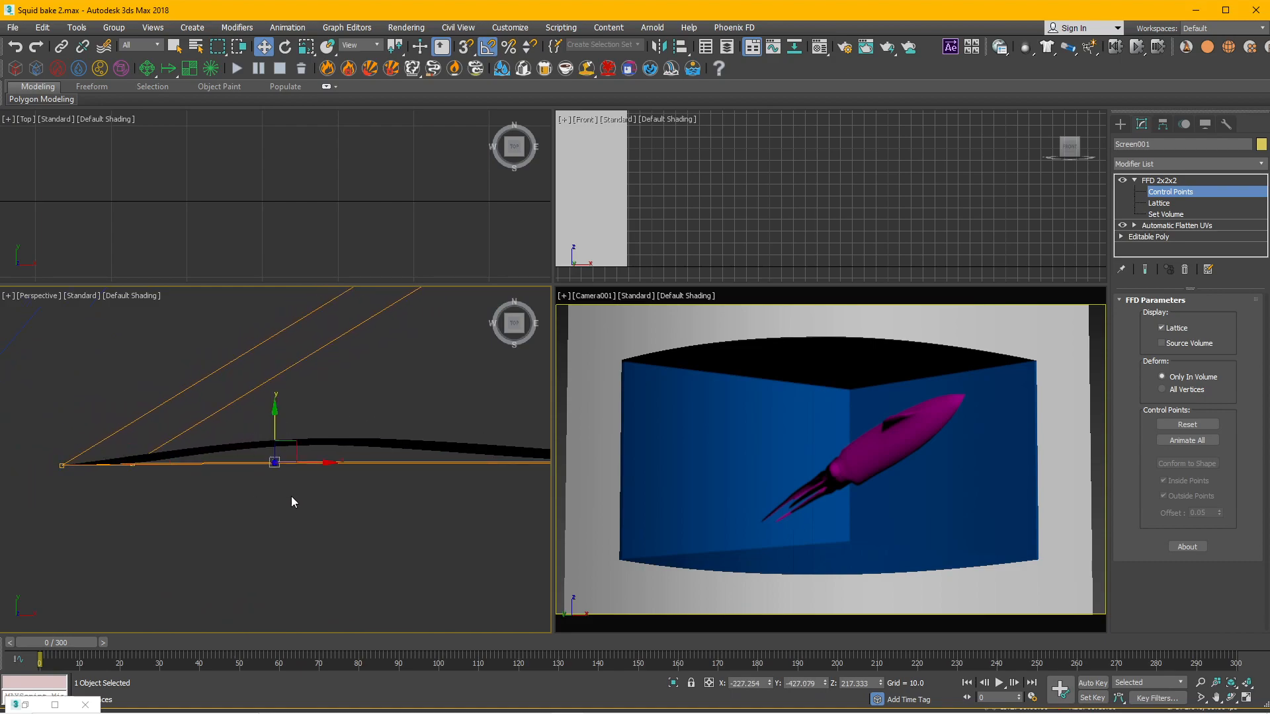
{"action": "left_click_drag", "start_coordinate": [276, 423], "coordinate": [318, 463]}
{"action": "middle_click_drag", "start_coordinate": [318, 462], "coordinate": [296, 397]}
{"action": "scroll", "coordinate": [299, 401], "scroll_direction": "down", "scroll_amount": 5}
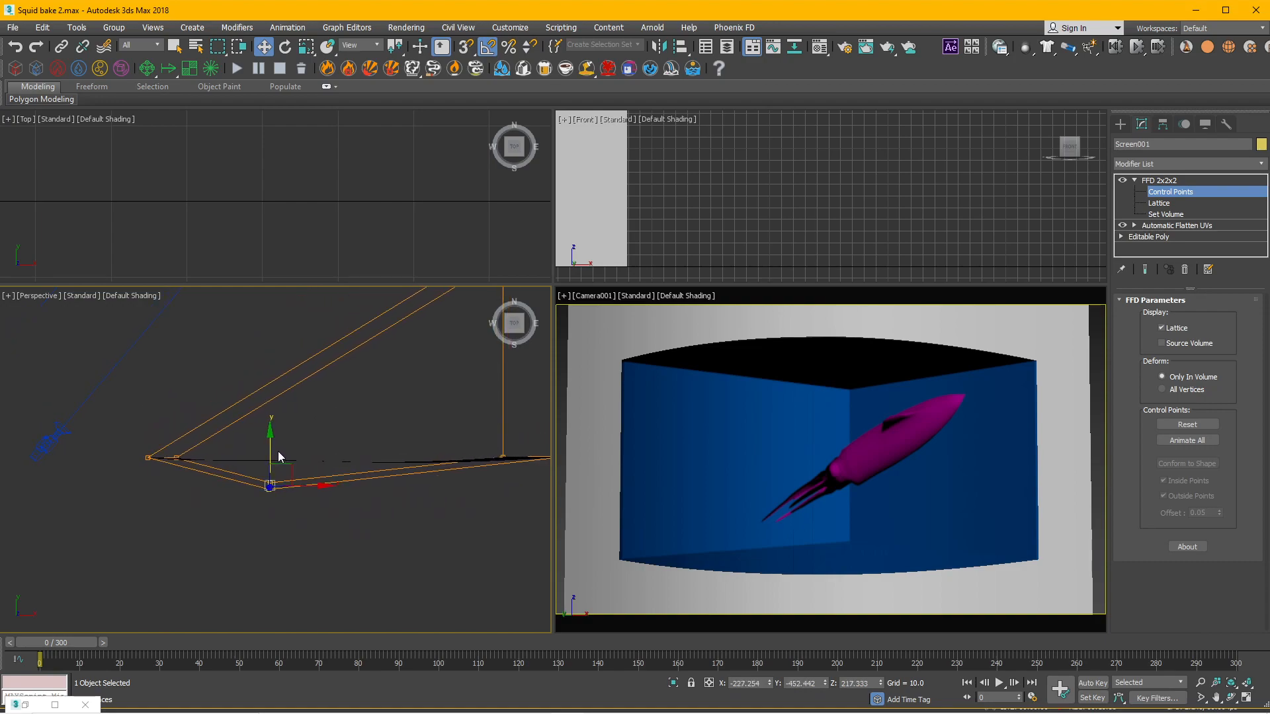
{"action": "left_click_drag", "start_coordinate": [271, 446], "coordinate": [271, 449]}
- Fine-tune the lattice's left control points along Y, then undo a trial Y move of the front right control points
{"action": "middle_click_drag", "start_coordinate": [271, 449], "coordinate": [212, 430], "text": "alt"}
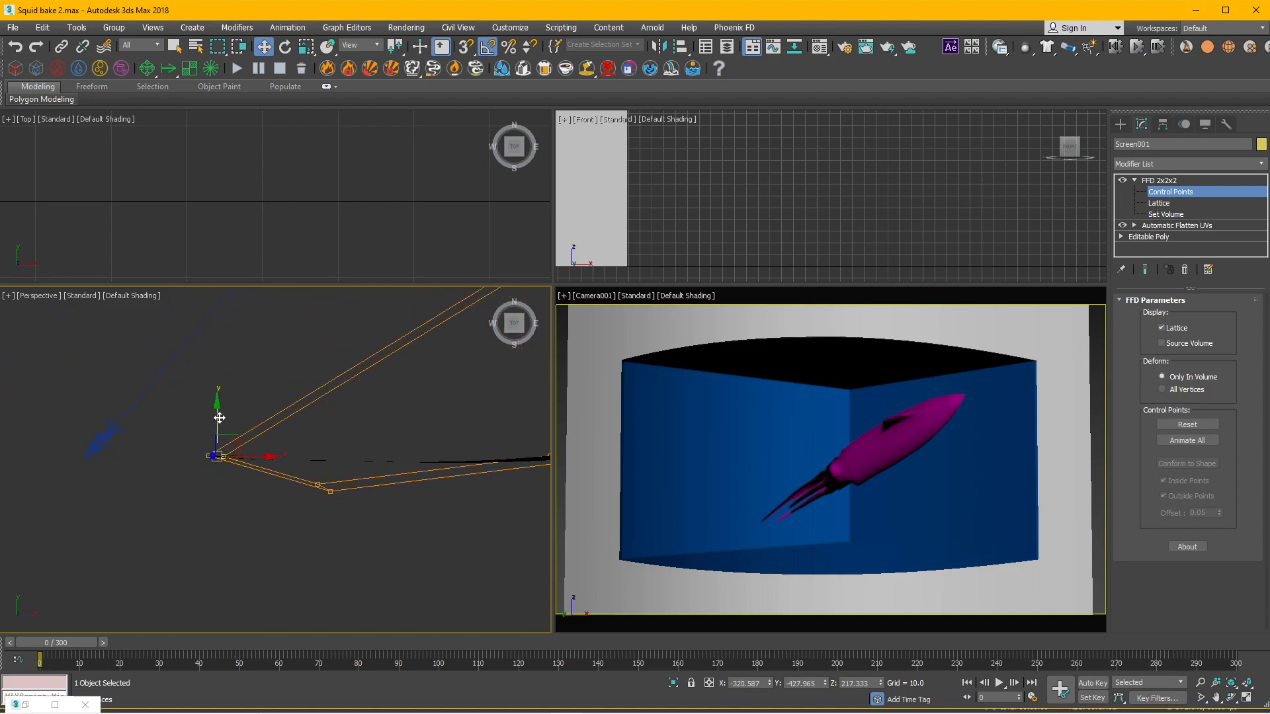
{"action": "left_click_drag", "start_coordinate": [218, 417], "coordinate": [217, 419]}
{"action": "middle_click_drag", "start_coordinate": [420, 483], "coordinate": [267, 445]}
{"action": "left_click", "coordinate": [280, 482]}
{"action": "left_click_drag", "start_coordinate": [281, 444], "coordinate": [280, 446]}
{"action": "middle_click_drag", "start_coordinate": [399, 448], "coordinate": [317, 439]}
{"action": "left_click_drag", "start_coordinate": [459, 511], "coordinate": [461, 512]}
{"action": "left_click_drag", "start_coordinate": [430, 417], "coordinate": [430, 421]}
{"action": "middle_click_drag", "start_coordinate": [295, 411], "coordinate": [327, 413]}
{"action": "key", "text": "ctrl+z"}
- Move the lattice's front right control points about 4 units forward in Y and finish editing the control points
{"action": "middle_click_drag", "start_coordinate": [304, 510], "coordinate": [299, 272], "text": "alt"}
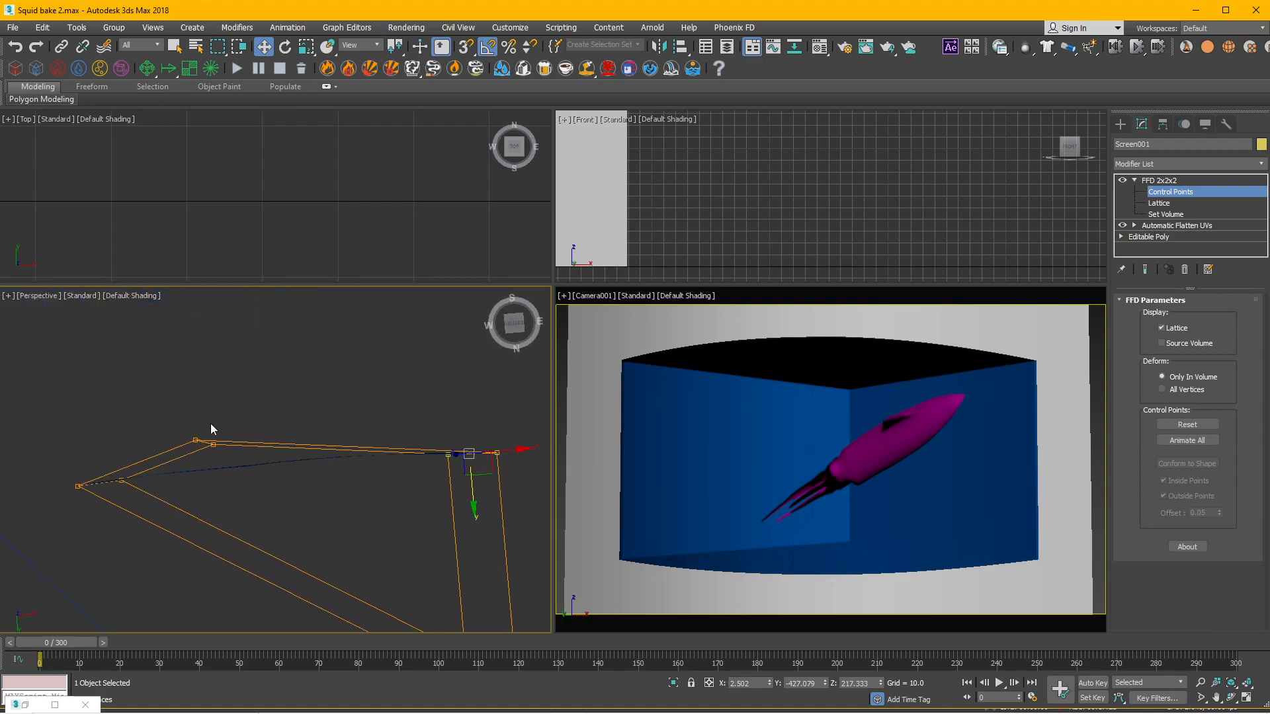
{"action": "left_click_drag", "start_coordinate": [236, 461], "coordinate": [210, 491]}
{"action": "middle_click_drag", "start_coordinate": [304, 476], "coordinate": [227, 470]}
{"action": "left_click", "coordinate": [411, 459]}
{"action": "left_click_drag", "start_coordinate": [416, 504], "coordinate": [417, 500]}
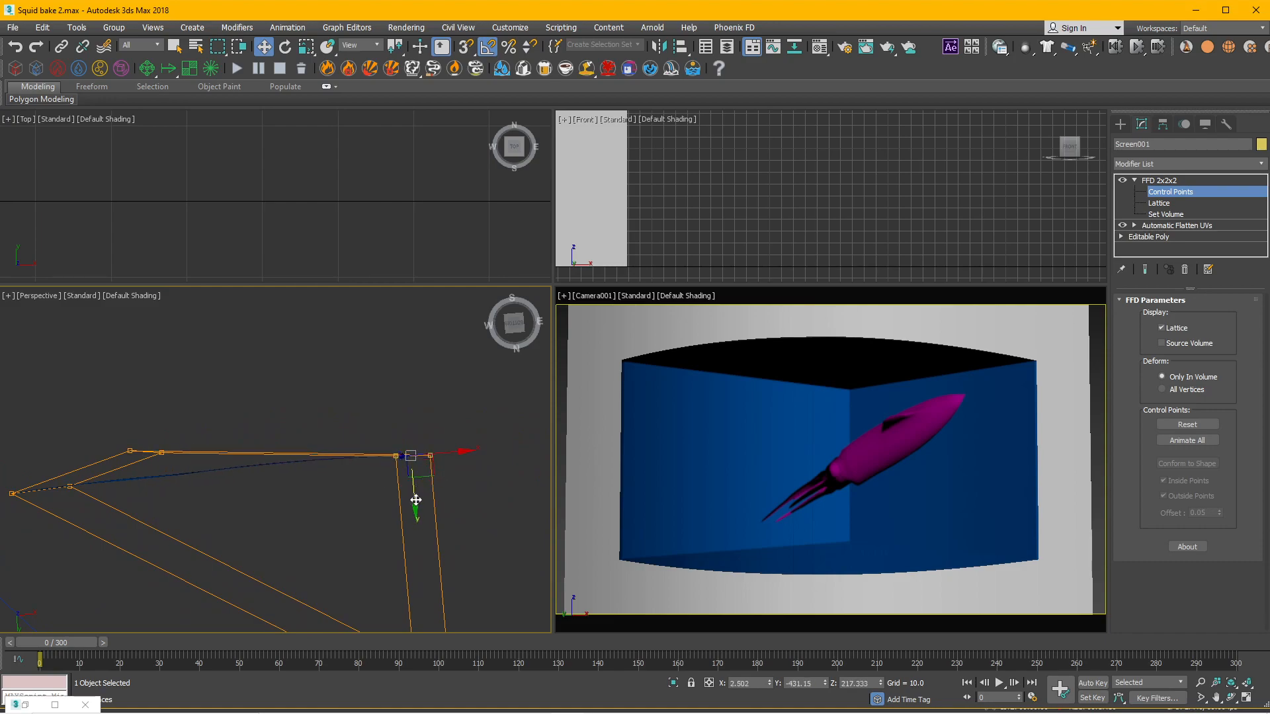
{"action": "middle_click_drag", "start_coordinate": [314, 427], "coordinate": [318, 645], "text": "alt"}
{"action": "middle_click_drag", "start_coordinate": [303, 567], "coordinate": [321, 569]}
{"action": "middle_click_drag", "start_coordinate": [276, 534], "coordinate": [387, 444]}
{"action": "left_click", "coordinate": [1180, 181]}
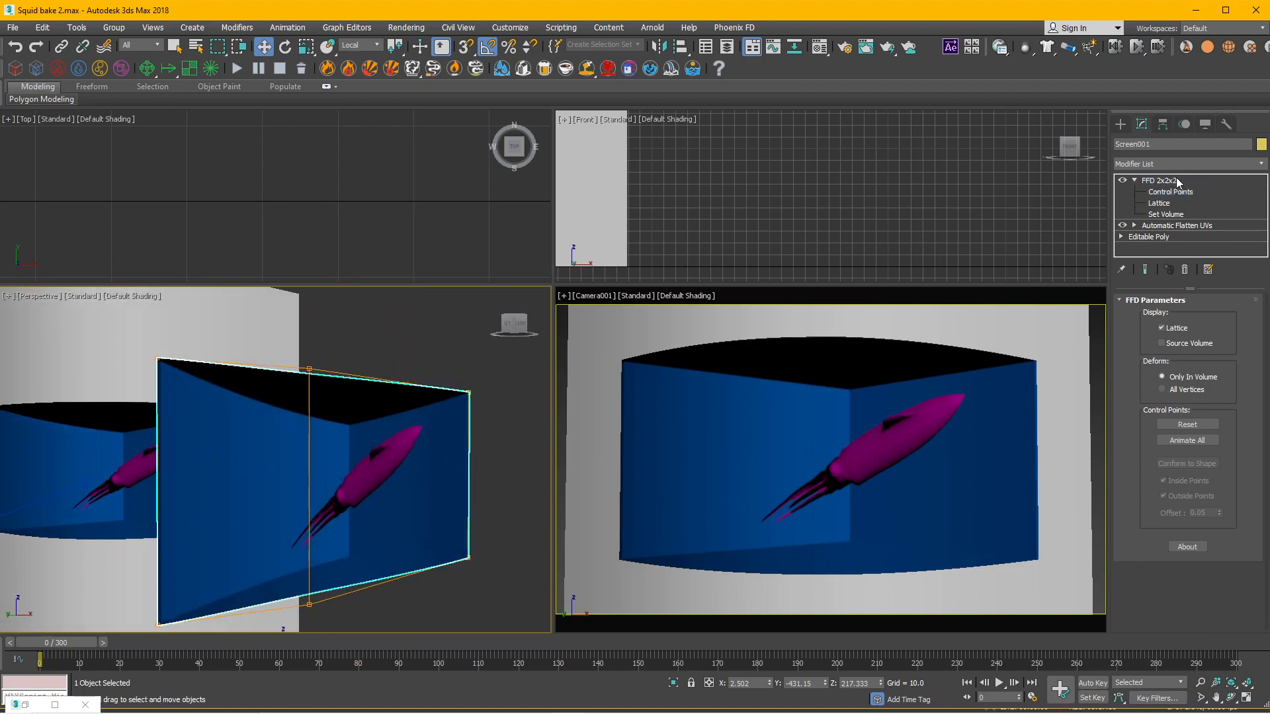
- Hide the building, the original screen and the other scene objects, leaving only the flattened screen copy and the camera
{"action": "left_click", "coordinate": [479, 562]}
{"action": "middle_click_drag", "start_coordinate": [479, 562], "coordinate": [316, 493], "text": "alt"}
{"action": "left_click", "coordinate": [335, 519]}
{"action": "middle_click_drag", "start_coordinate": [254, 455], "coordinate": [268, 397], "text": "alt"}
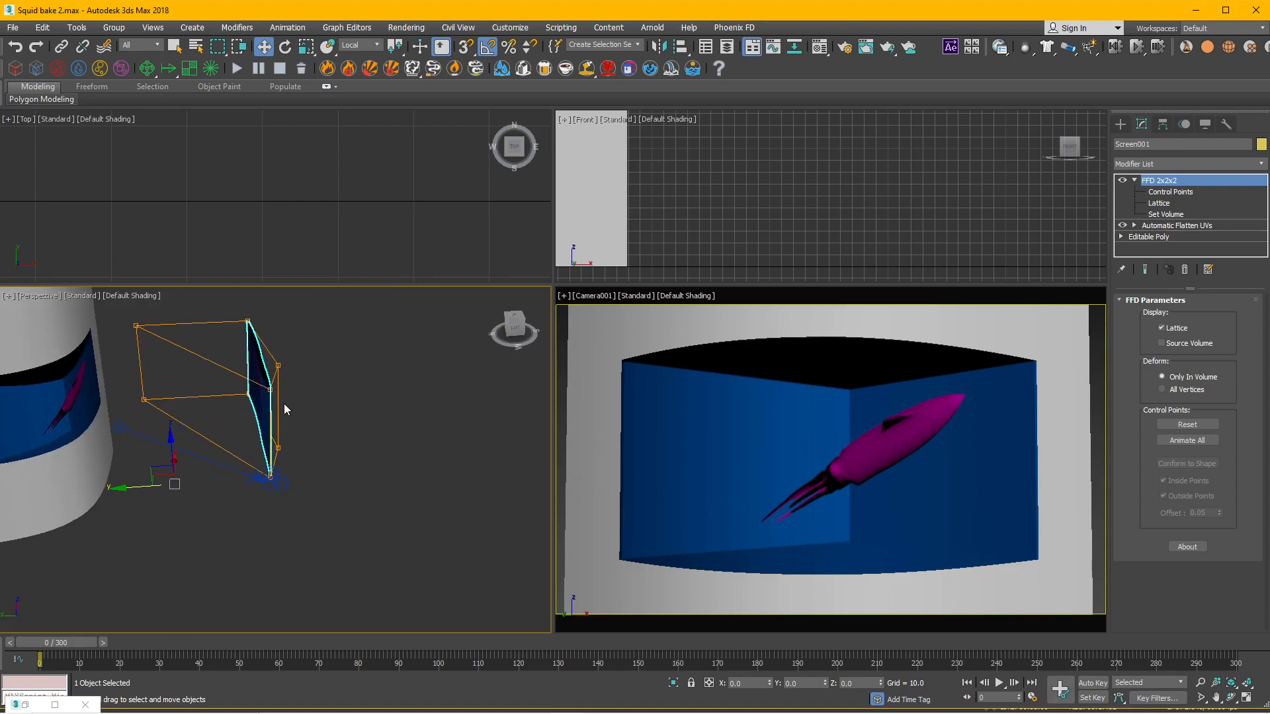
{"action": "scroll", "coordinate": [236, 415], "scroll_direction": "down", "scroll_amount": 5}
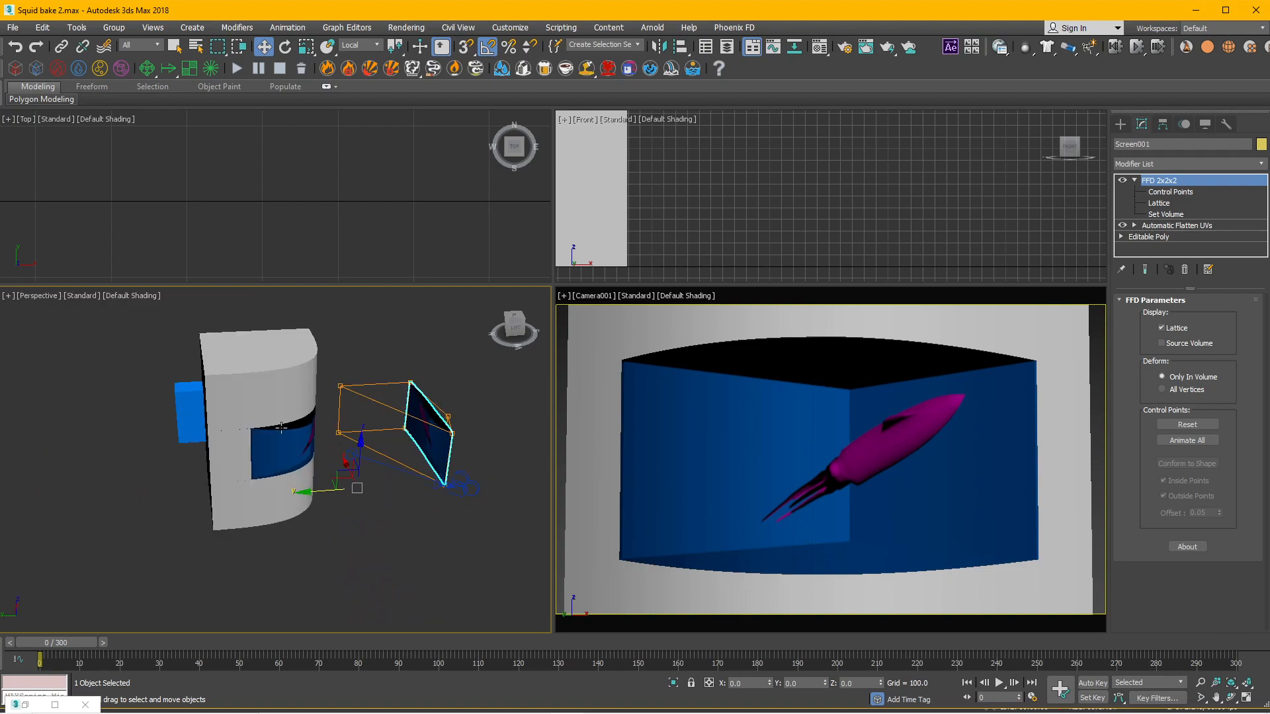
{"action": "key", "text": "ctrl+a"}
{"action": "middle_click_drag", "start_coordinate": [308, 531], "coordinate": [280, 509], "text": "alt"}
{"action": "scroll", "coordinate": [275, 450], "scroll_direction": "up", "scroll_amount": 3}
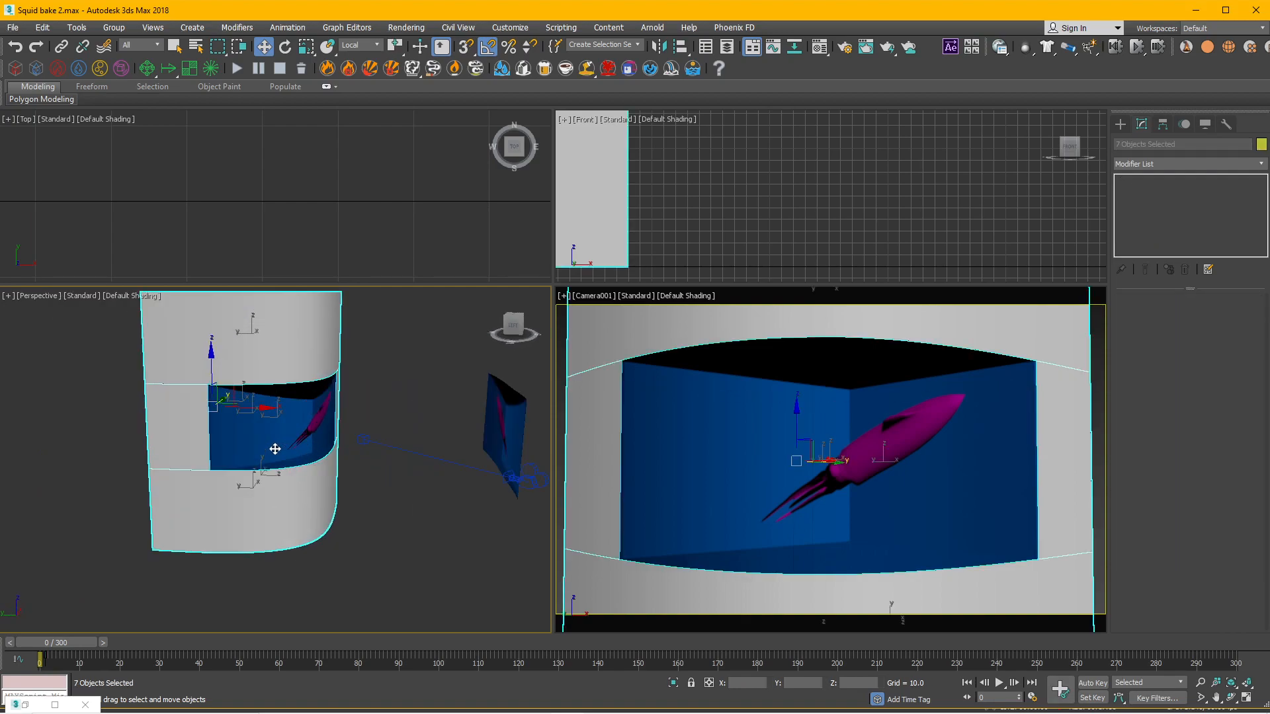
{"action": "right_click", "coordinate": [224, 422]}
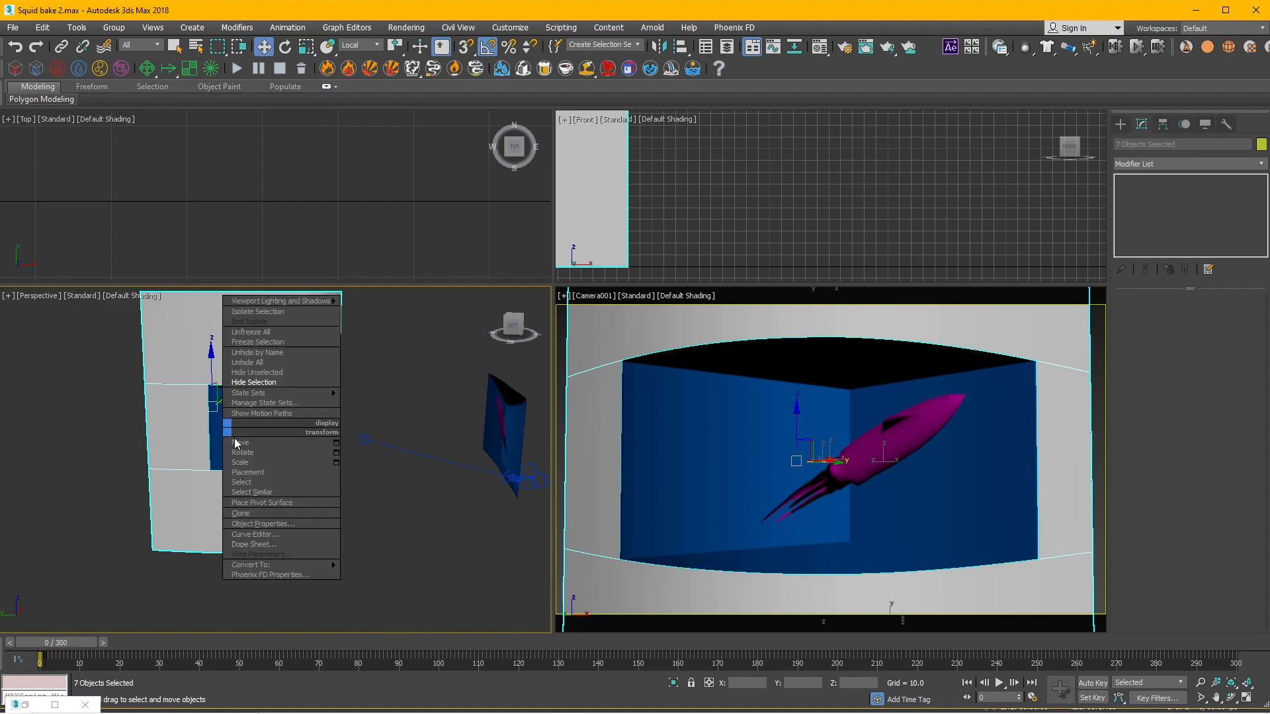
{"action": "left_click", "coordinate": [261, 381]}
- Align the flattened screen copy to Camera001, pivot to pivot in X, Y and Z, with orientation matched on all three axes
{"action": "left_click", "coordinate": [506, 429]}
{"action": "middle_click_drag", "start_coordinate": [311, 390], "coordinate": [315, 505], "text": "alt"}
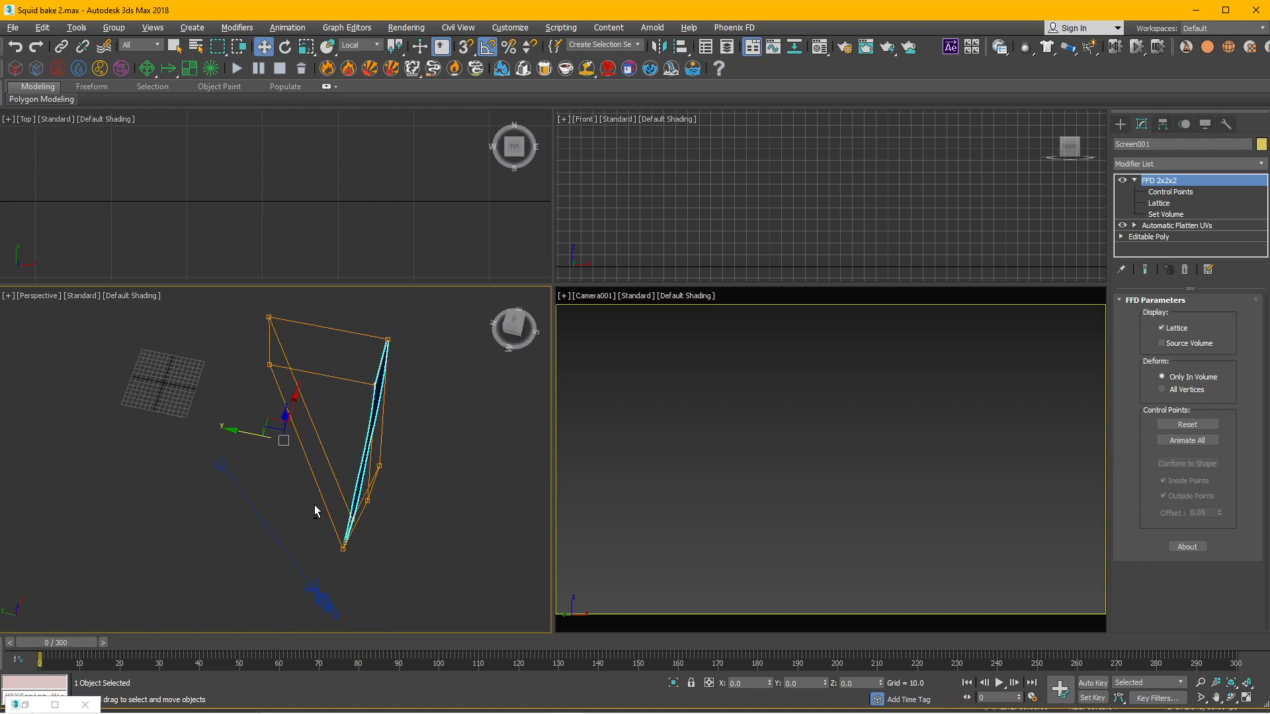
{"action": "key", "text": "alt+a"}
{"action": "left_click", "coordinate": [321, 599]}
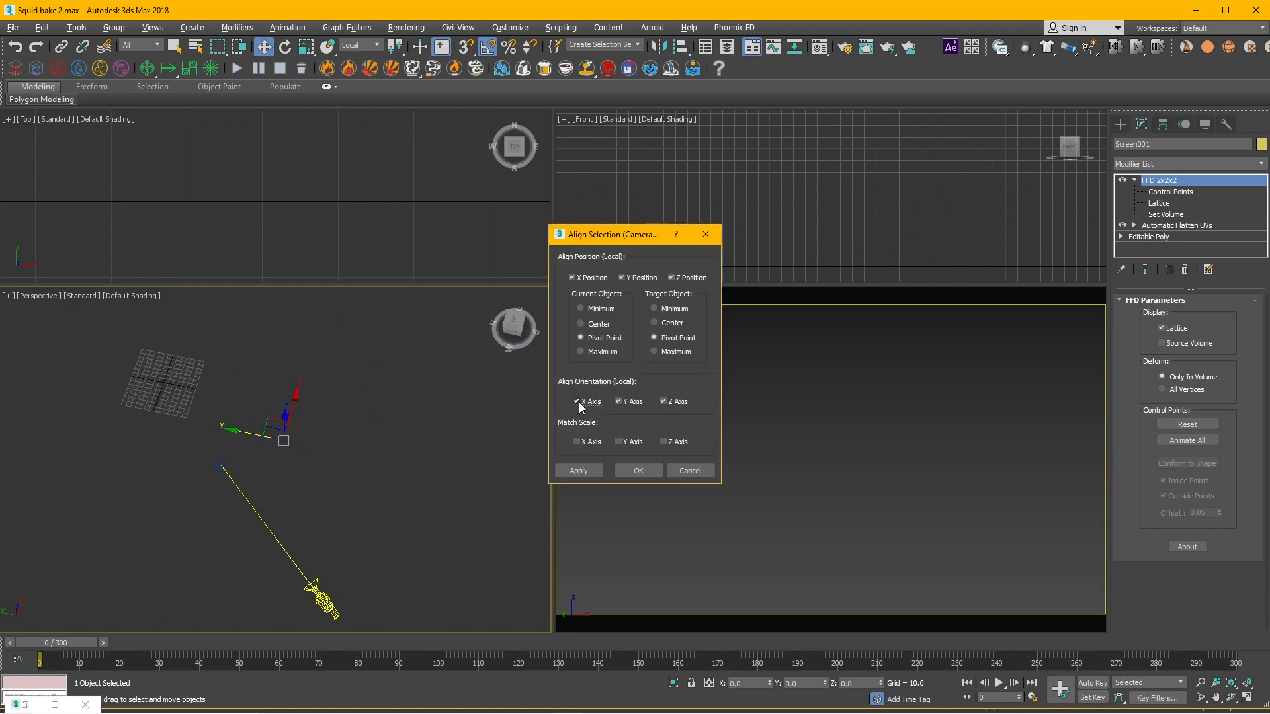
{"action": "double_click", "coordinate": [618, 402]}
{"action": "left_click", "coordinate": [638, 470]}
- Rotate the screen copy 90° about its local X axis so that it stands upright
{"action": "middle_click_drag", "start_coordinate": [360, 491], "coordinate": [438, 223], "text": "alt"}
{"action": "mouse_move", "coordinate": [349, 454]}
{"action": "middle_mouse_down", "text": "alt"}
{"action": "mouse_move", "coordinate": [335, 417]}
{"action": "mouse_move", "coordinate": [330, 441]}
{"action": "middle_mouse_up", "text": "alt"}
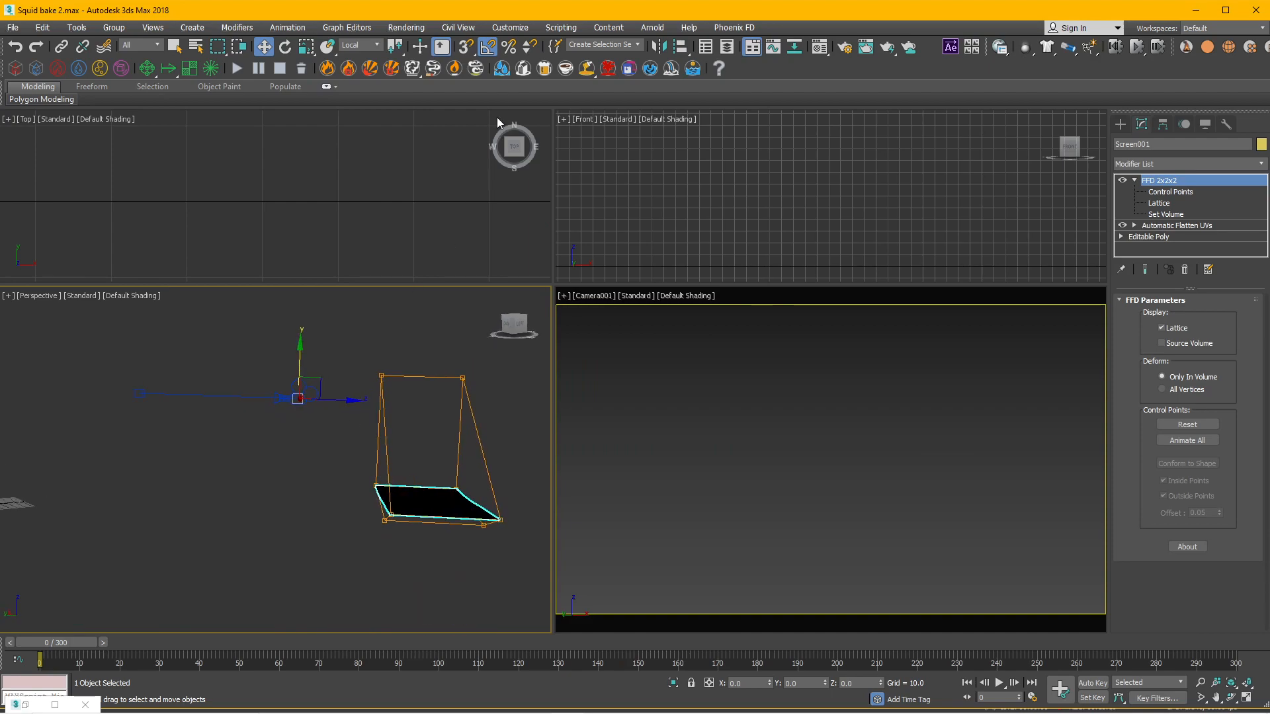
{"action": "key", "text": "e"}
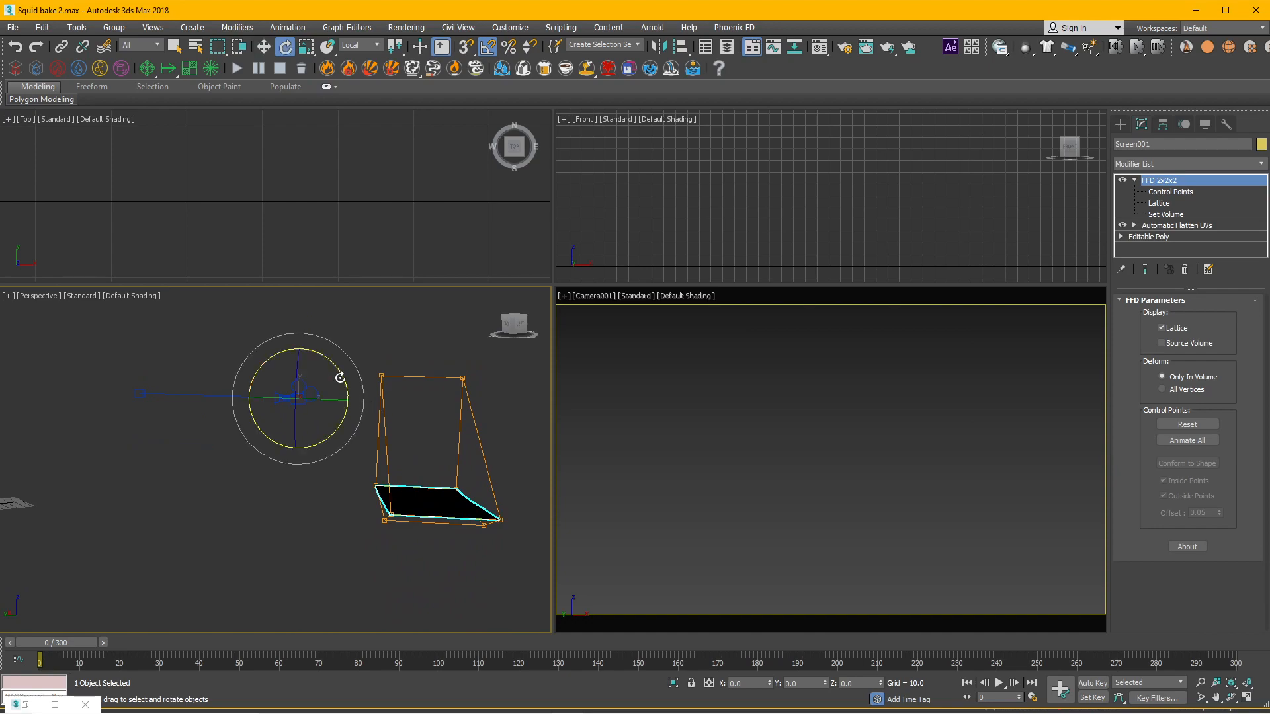
{"action": "left_click_drag", "start_coordinate": [329, 357], "coordinate": [270, 335]}
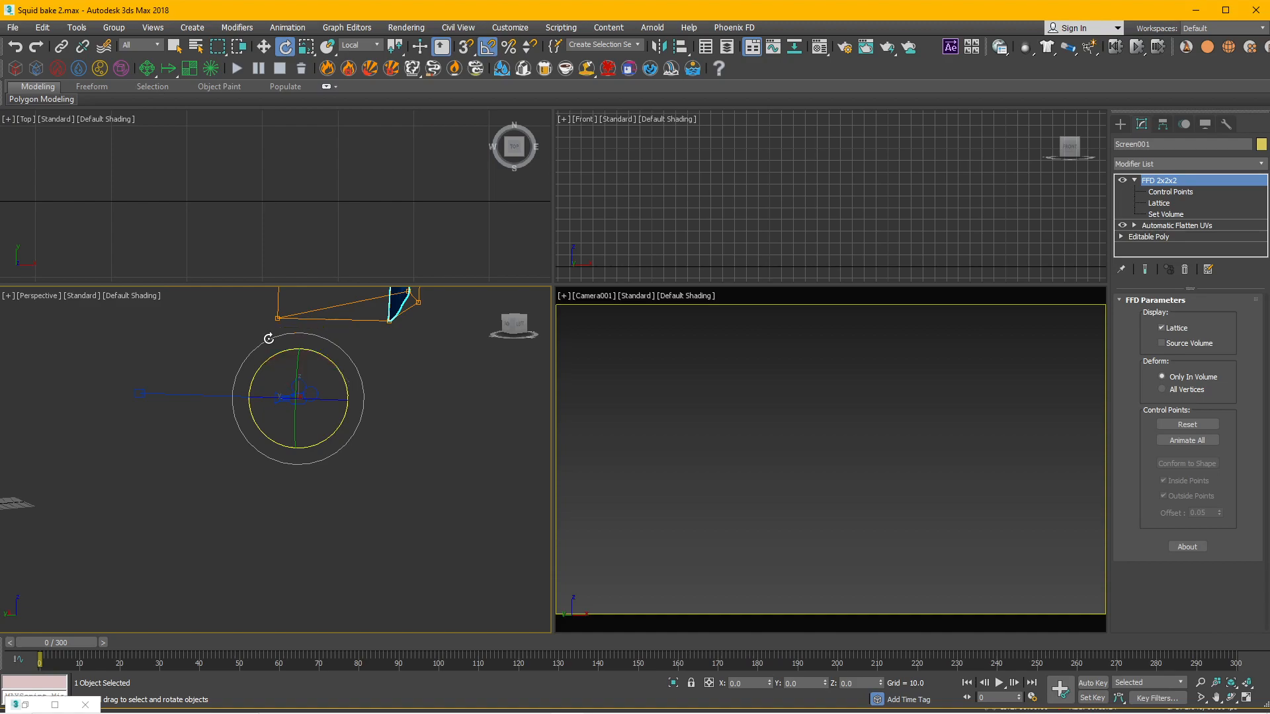
- Move the screen copy along its local Y and X axes to centre it in front of Camera001
{"action": "key", "text": "w"}
{"action": "middle_click_drag", "start_coordinate": [316, 351], "coordinate": [336, 452]}
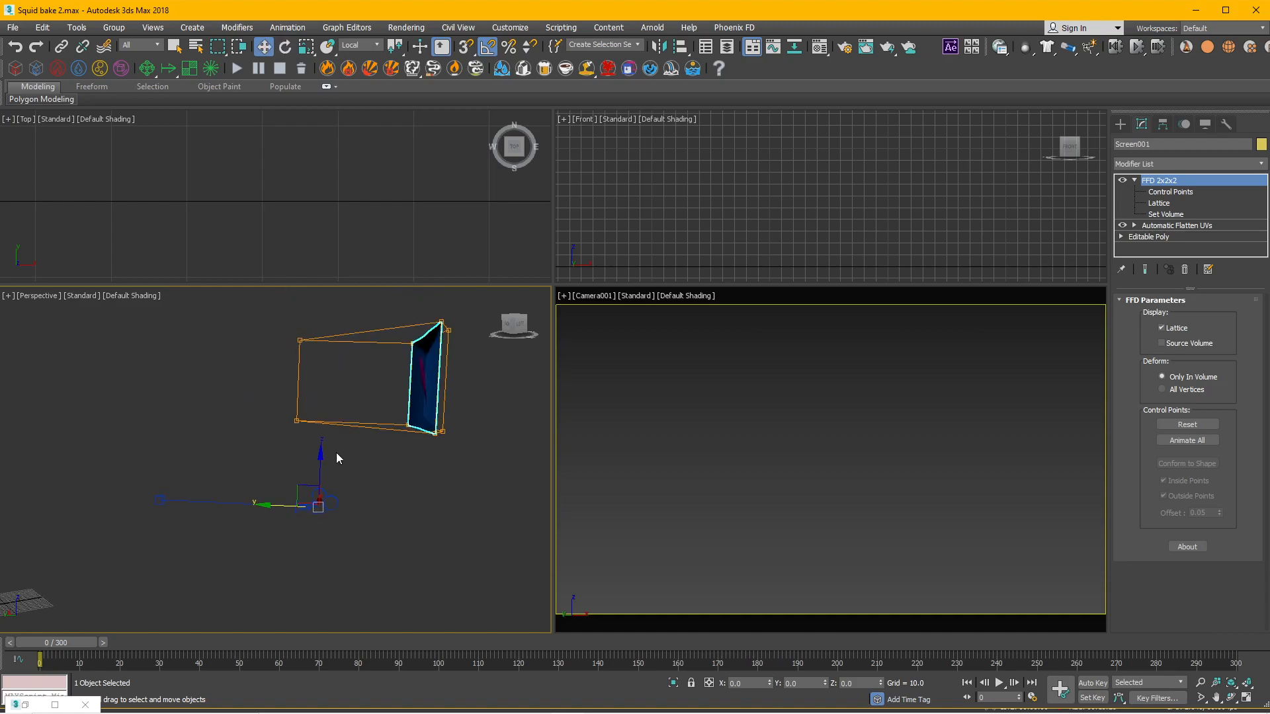
{"action": "left_click", "coordinate": [262, 507]}
{"action": "left_click_drag", "start_coordinate": [422, 424], "coordinate": [445, 426]}
{"action": "left_click_drag", "start_coordinate": [302, 507], "coordinate": [24, 517]}
{"action": "middle_click_drag", "start_coordinate": [156, 506], "coordinate": [72, 529], "text": "alt"}
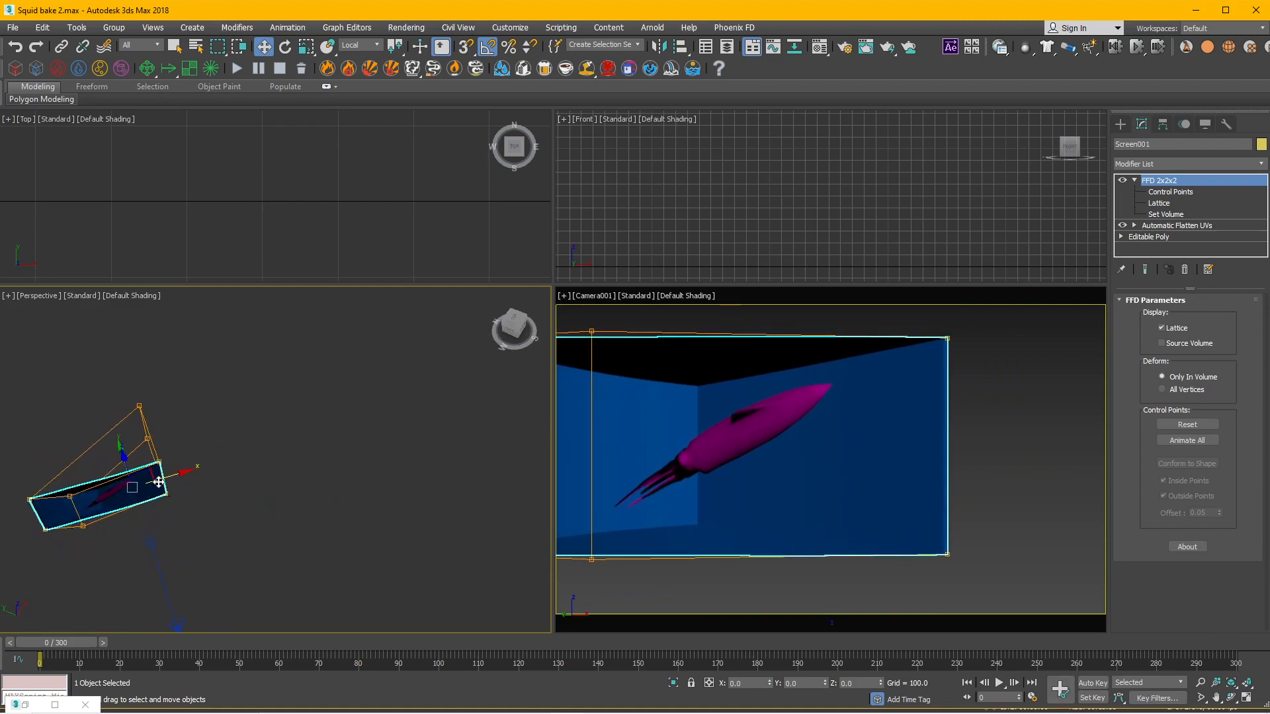
{"action": "left_click_drag", "start_coordinate": [180, 475], "coordinate": [199, 474]}
- Widen the camera viewport to show the whole frame, and check the flattened screen copy in it
{"action": "left_click_drag", "start_coordinate": [552, 520], "coordinate": [456, 519]}
{"action": "left_click", "coordinate": [431, 517]}
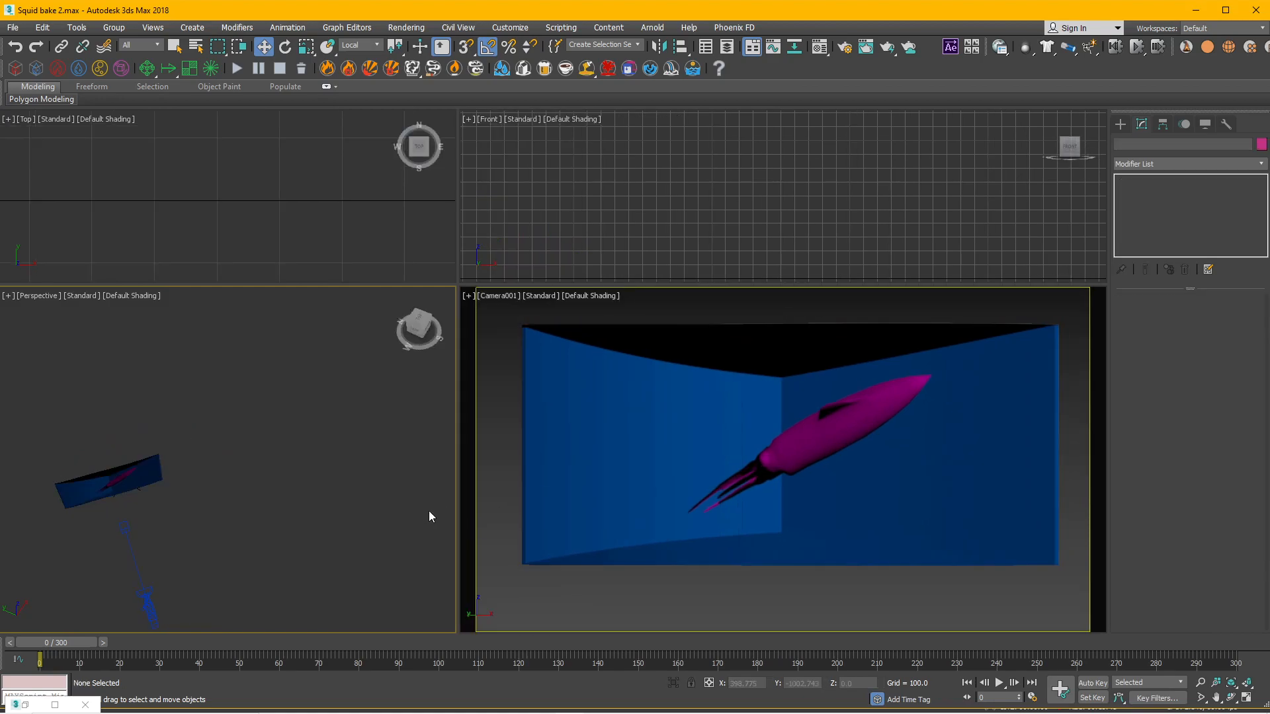
{"action": "left_click", "coordinate": [775, 488]}
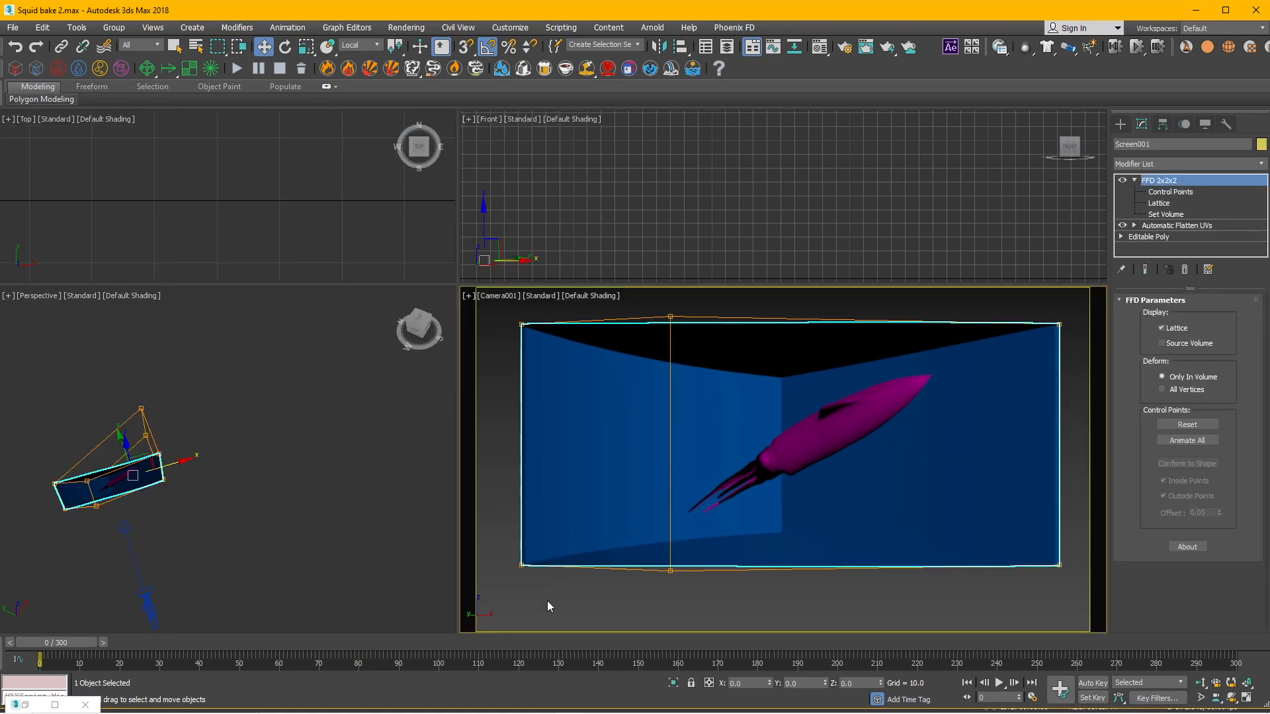
{"action": "left_click", "coordinate": [576, 586]}
- Look into the 3D Bilboard folder in File Explorer and scrub the timeline to frame 19 to preview the squid animation
{"action": "mouse_move", "coordinate": [412, 711]}
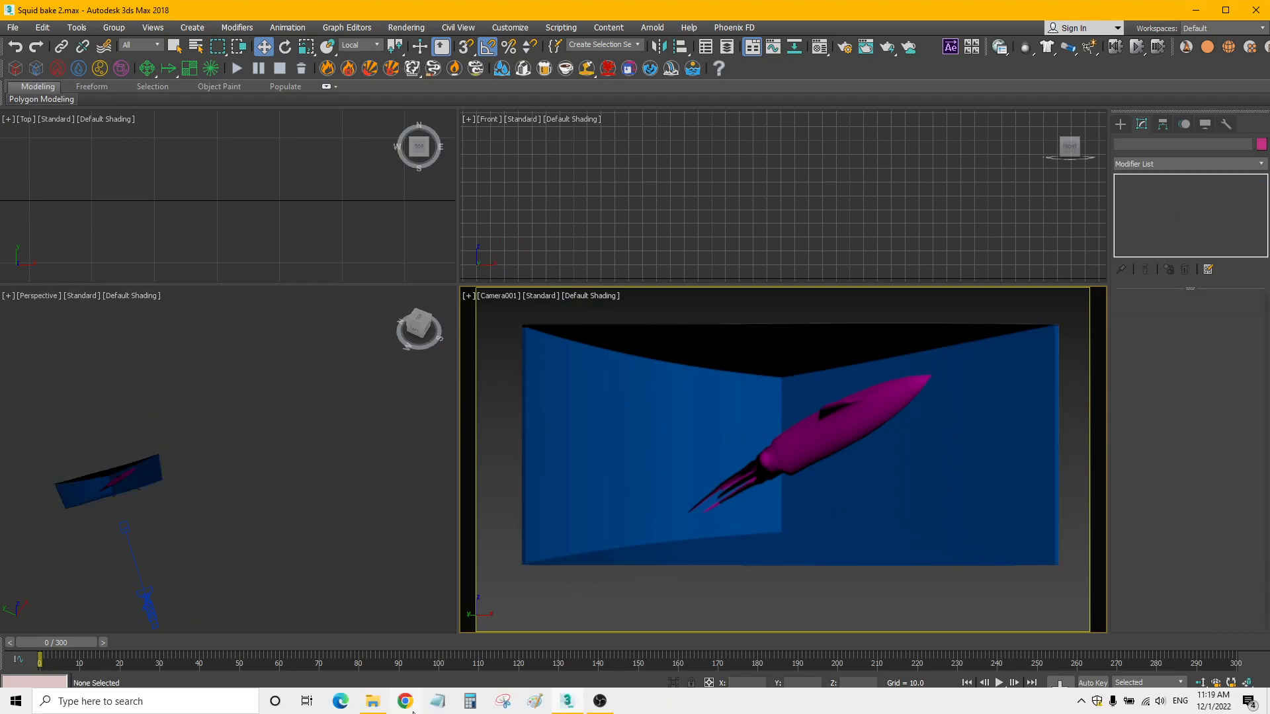
{"action": "left_click", "coordinate": [372, 702]}
{"action": "left_click", "coordinate": [392, 188]}
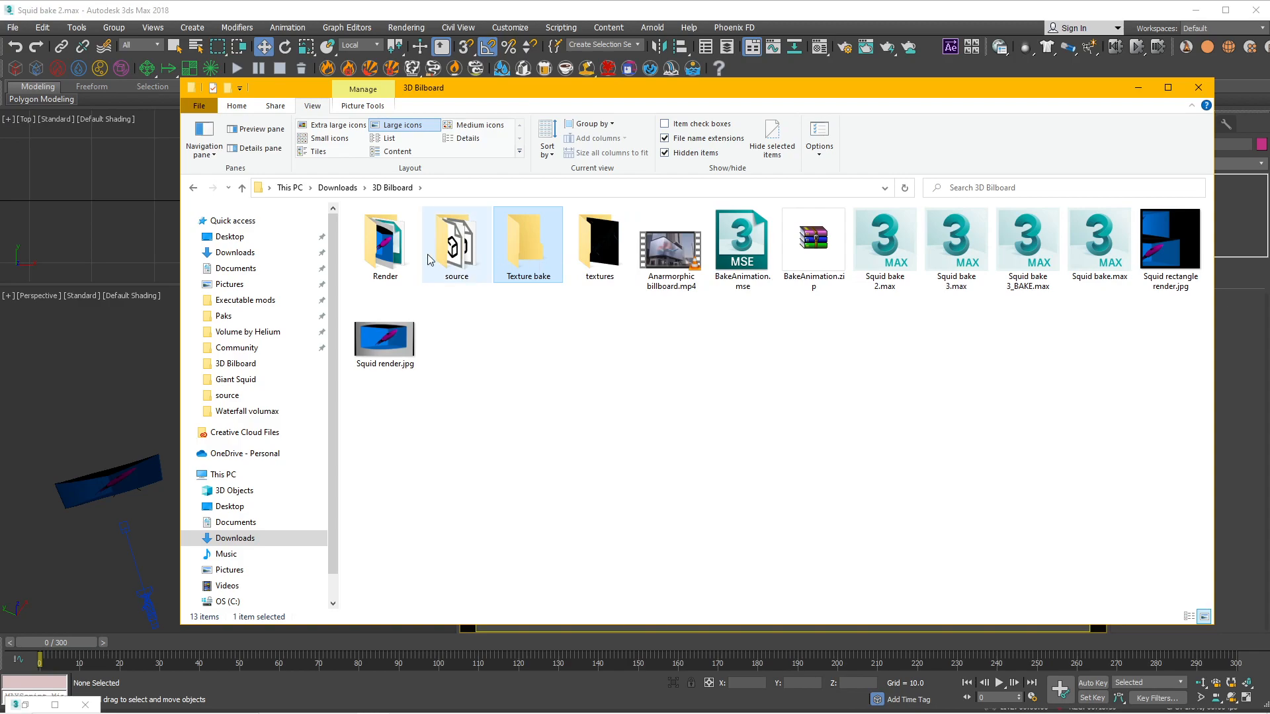
{"action": "left_click", "coordinate": [76, 643]}
{"action": "left_click_drag", "start_coordinate": [77, 642], "coordinate": [764, 683]}
{"action": "left_click_drag", "start_coordinate": [619, 643], "coordinate": [129, 643]}
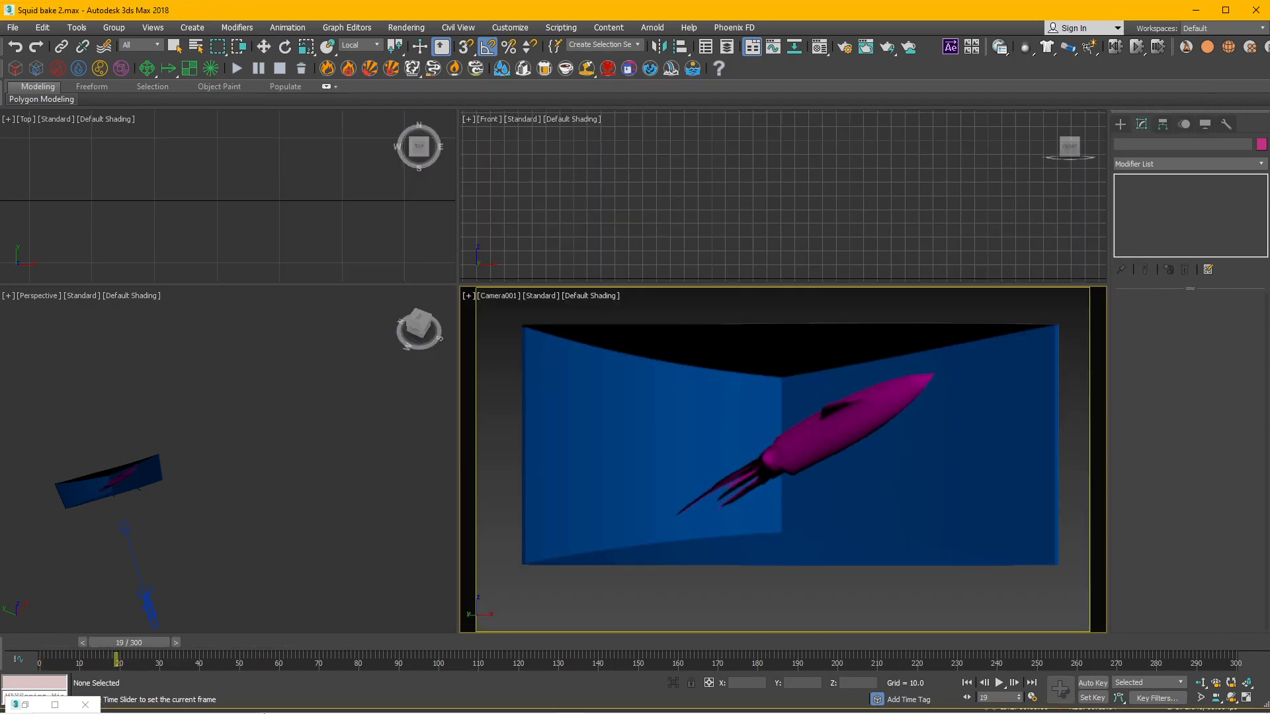
- Open the Squid billboard image sequence from the Render folder in Pdplayer, review it, and return to the 3ds Max scene
{"action": "left_click", "coordinate": [373, 700]}
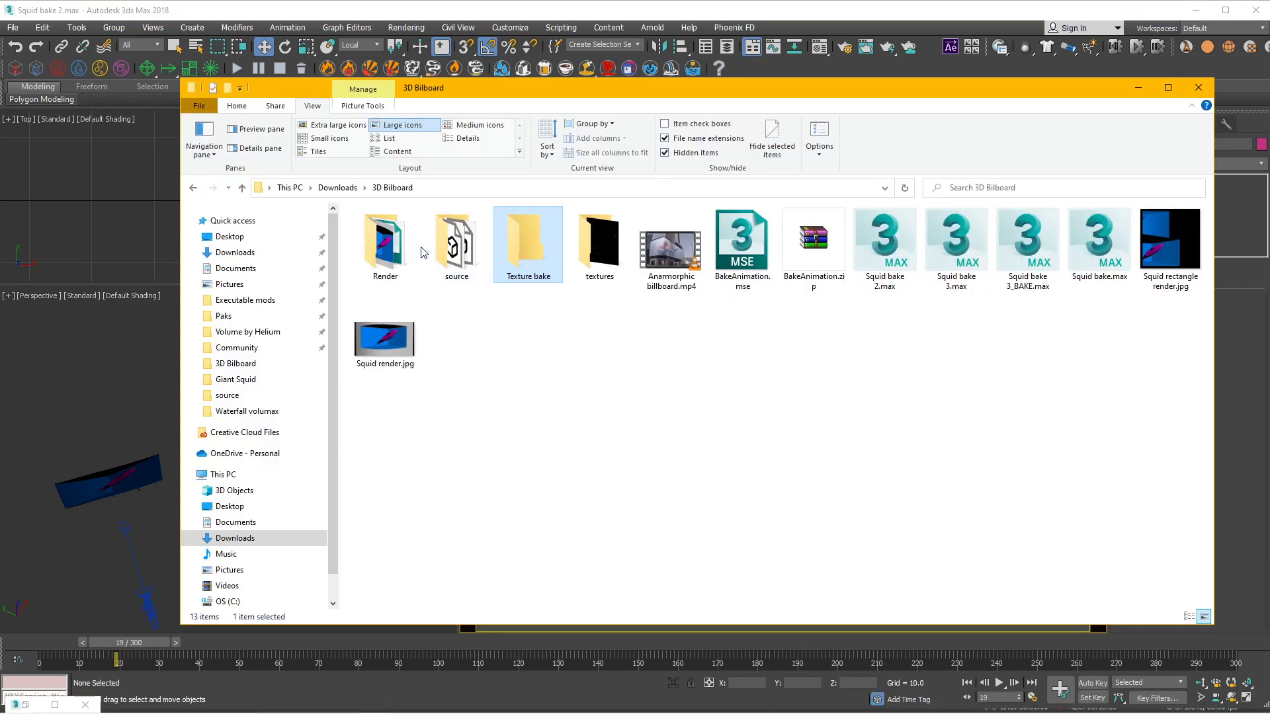
{"action": "double_click", "coordinate": [385, 242]}
{"action": "left_click", "coordinate": [582, 265]}
{"action": "double_click", "coordinate": [582, 266]}
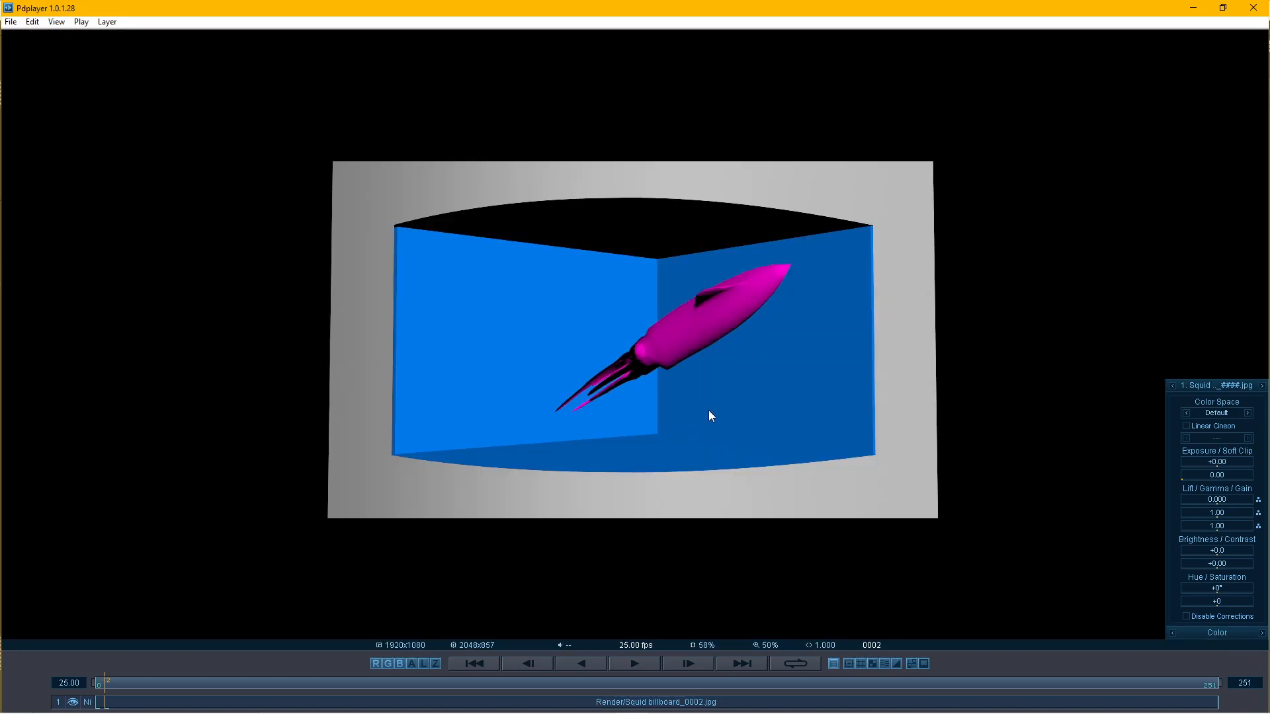
{"action": "left_click", "coordinate": [1255, 8]}
{"action": "left_click", "coordinate": [575, 477]}
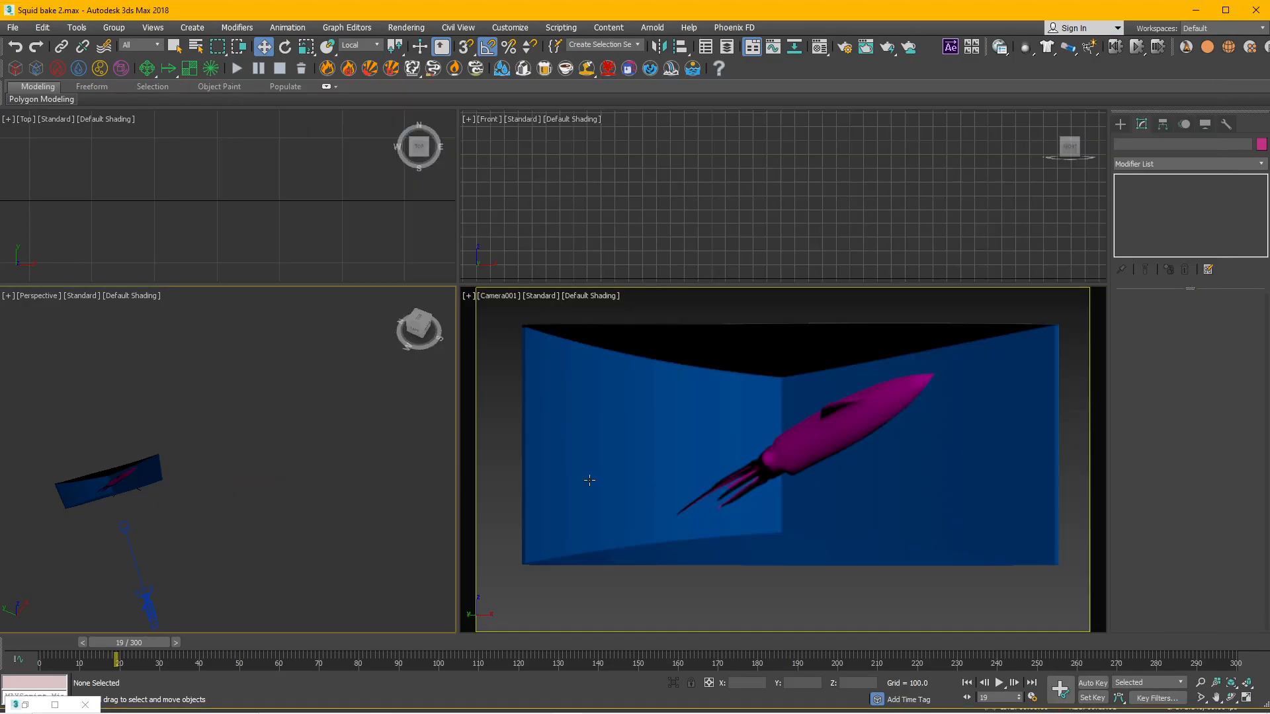
- Select Camera001 together with its target and move both closer to the screen copy until it fills the frame's width
{"action": "middle_click_drag", "start_coordinate": [99, 481], "coordinate": [185, 457]}
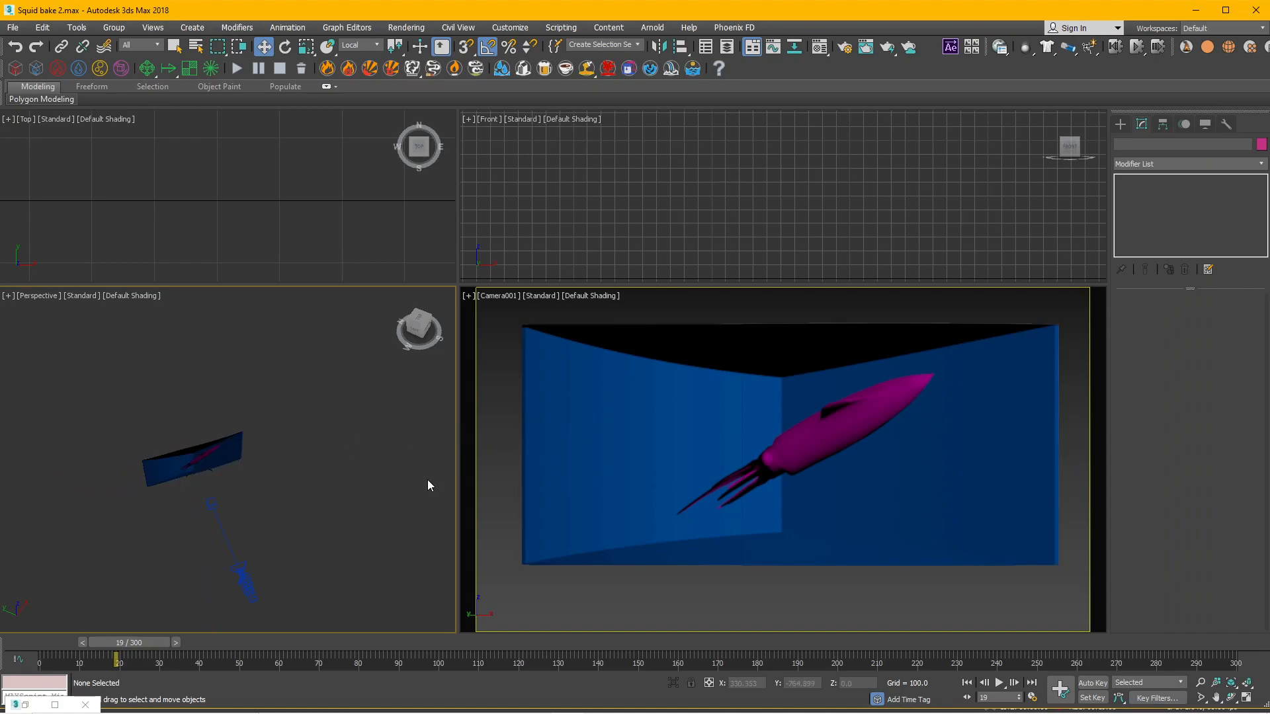
{"action": "middle_click_drag", "start_coordinate": [334, 422], "coordinate": [224, 466], "text": "alt"}
{"action": "left_click", "coordinate": [218, 465]}
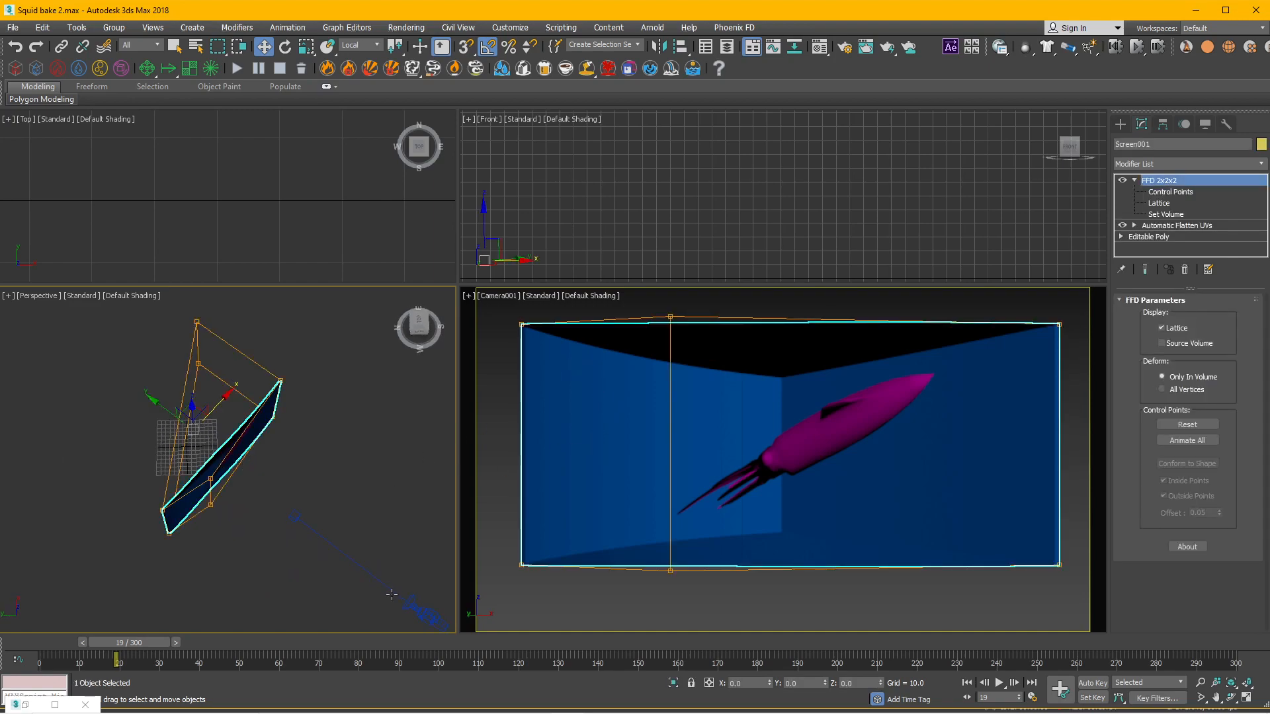
{"action": "left_click", "coordinate": [423, 613]}
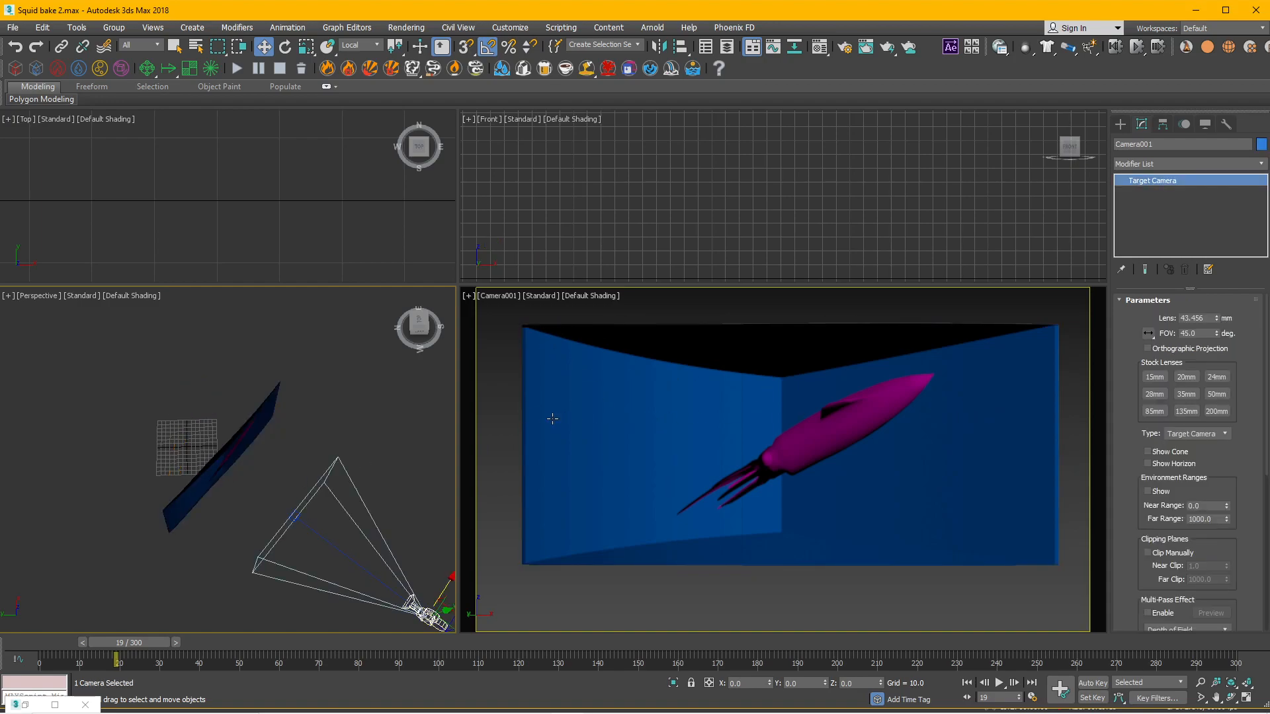
{"action": "left_click", "coordinate": [280, 489]}
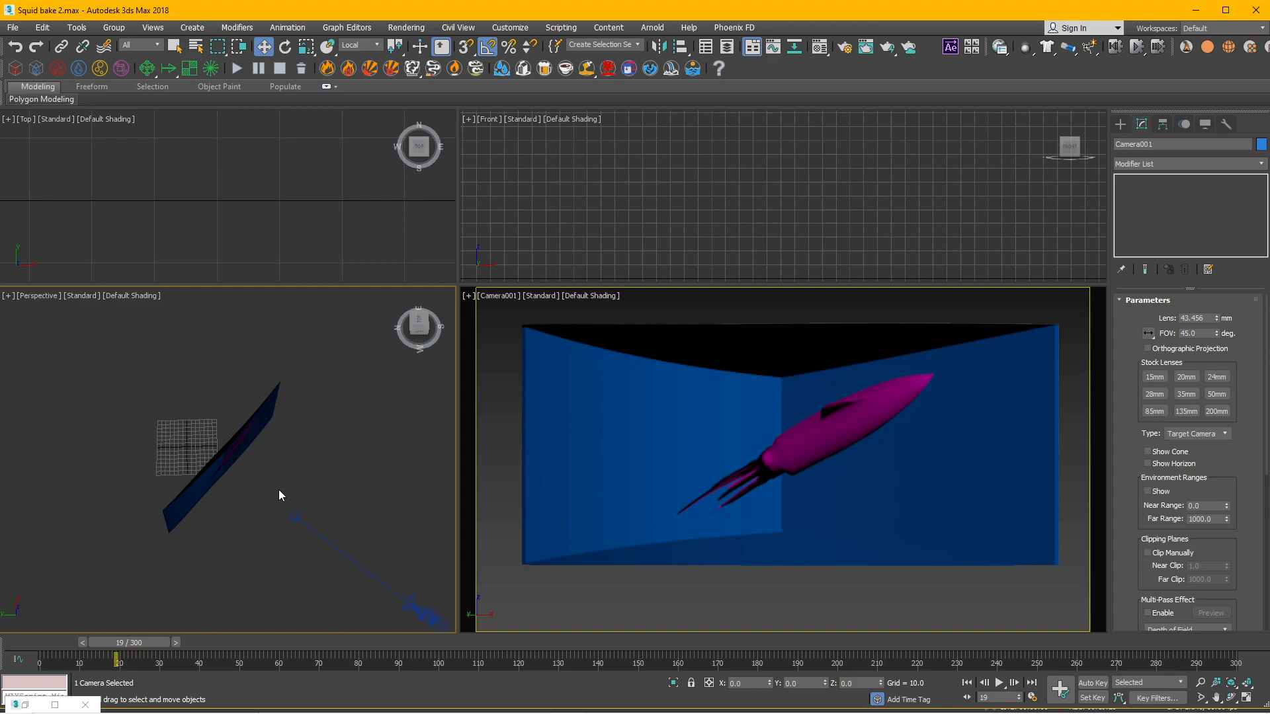
{"action": "left_click_drag", "start_coordinate": [438, 626], "coordinate": [438, 626]}
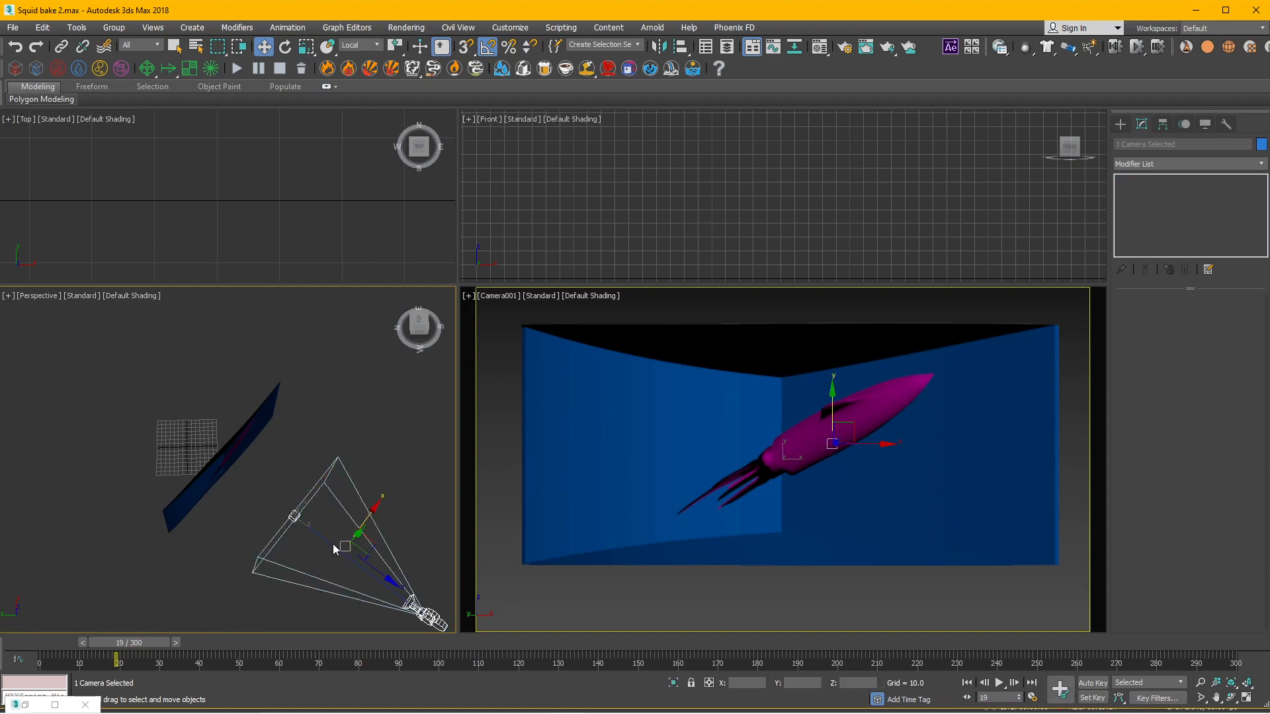
{"action": "left_click_drag", "start_coordinate": [338, 549], "coordinate": [310, 527]}
{"action": "middle_click_drag", "start_coordinate": [316, 518], "coordinate": [285, 487], "text": "alt"}
{"action": "left_click_drag", "start_coordinate": [249, 500], "coordinate": [255, 495]}
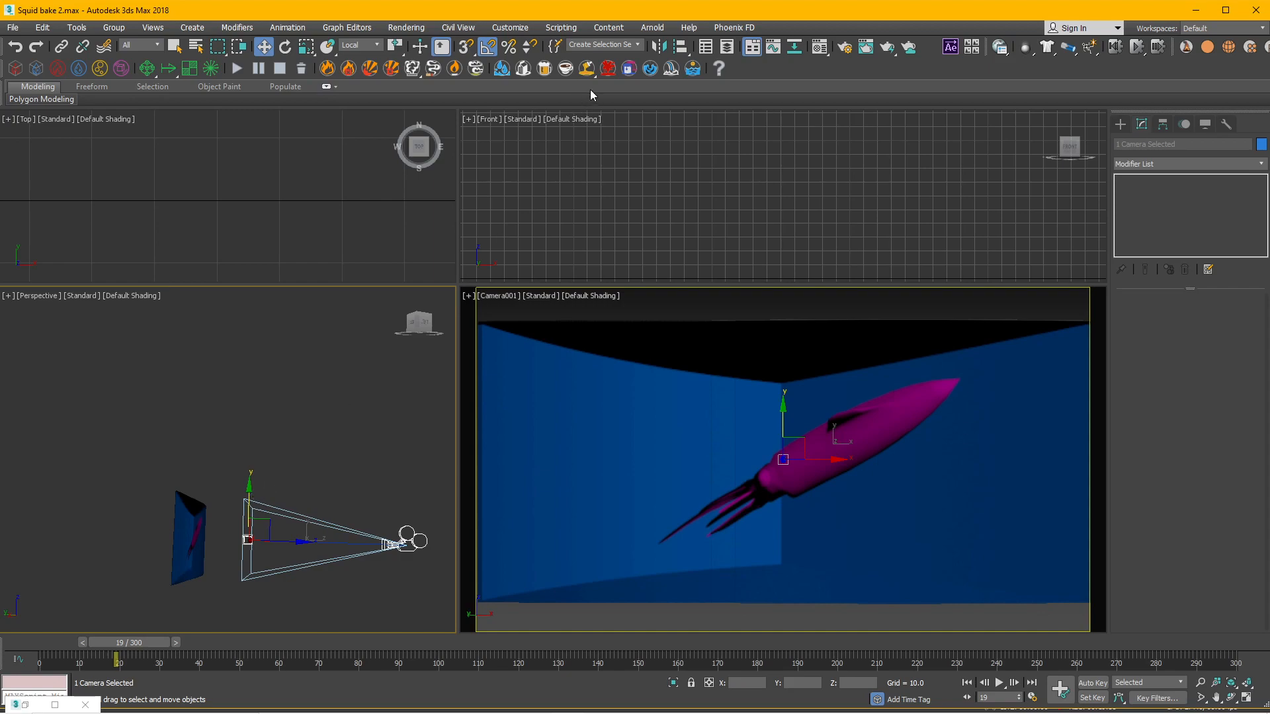
- Set the render output height to 881 pixels, keeping the 1920 width, so the frame matches the flat screen's proportions
{"action": "left_click", "coordinate": [845, 47]}
{"action": "left_click_drag", "start_coordinate": [460, 91], "coordinate": [397, 66]}
{"action": "left_click_drag", "start_coordinate": [385, 344], "coordinate": [372, 425]}
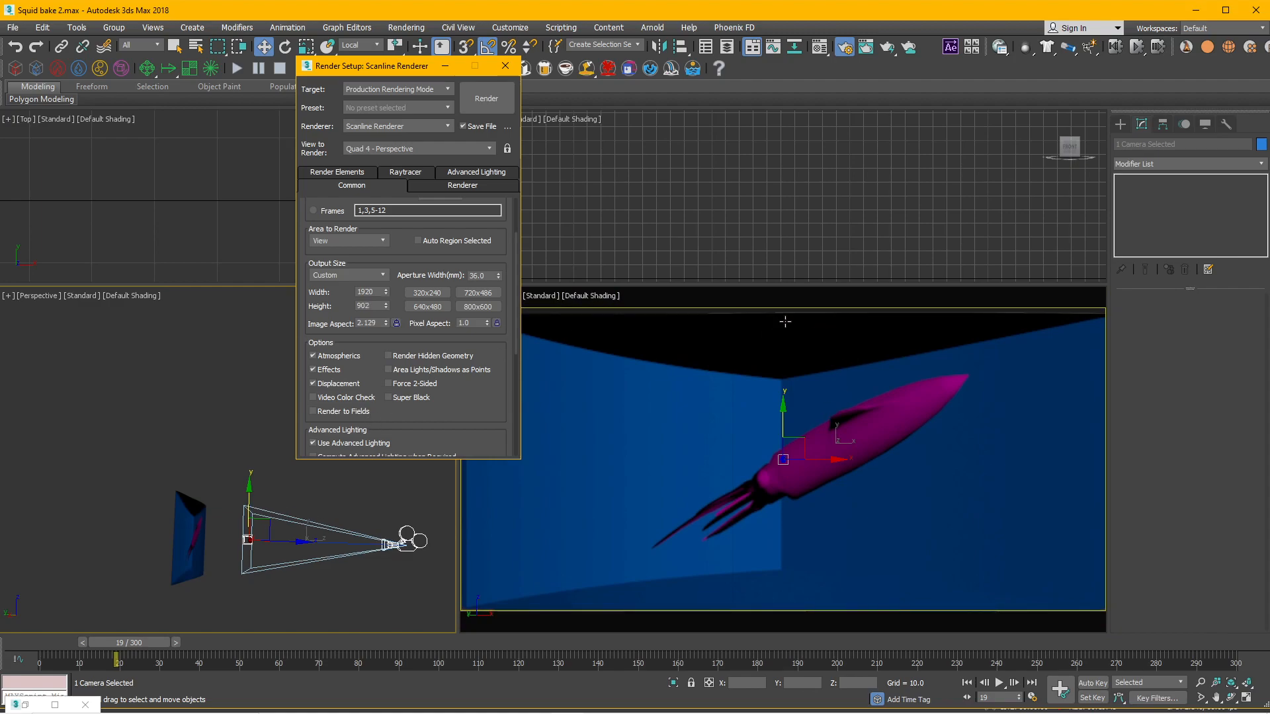
{"action": "left_click_drag", "start_coordinate": [387, 303], "coordinate": [383, 325]}
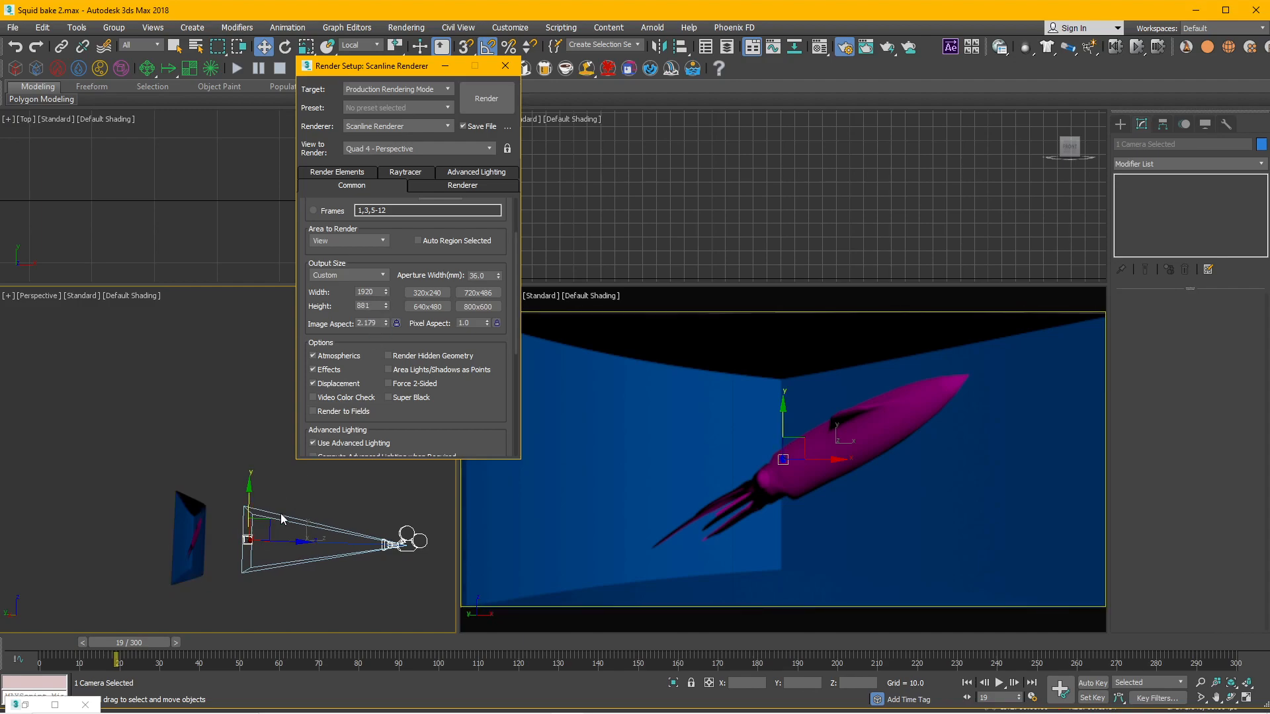
- Nudge the camera and its target vertically to centre the screen copy in the frame, then clear the selection
{"action": "left_click", "coordinate": [252, 502]}
{"action": "left_click_drag", "start_coordinate": [252, 502], "coordinate": [257, 502]}
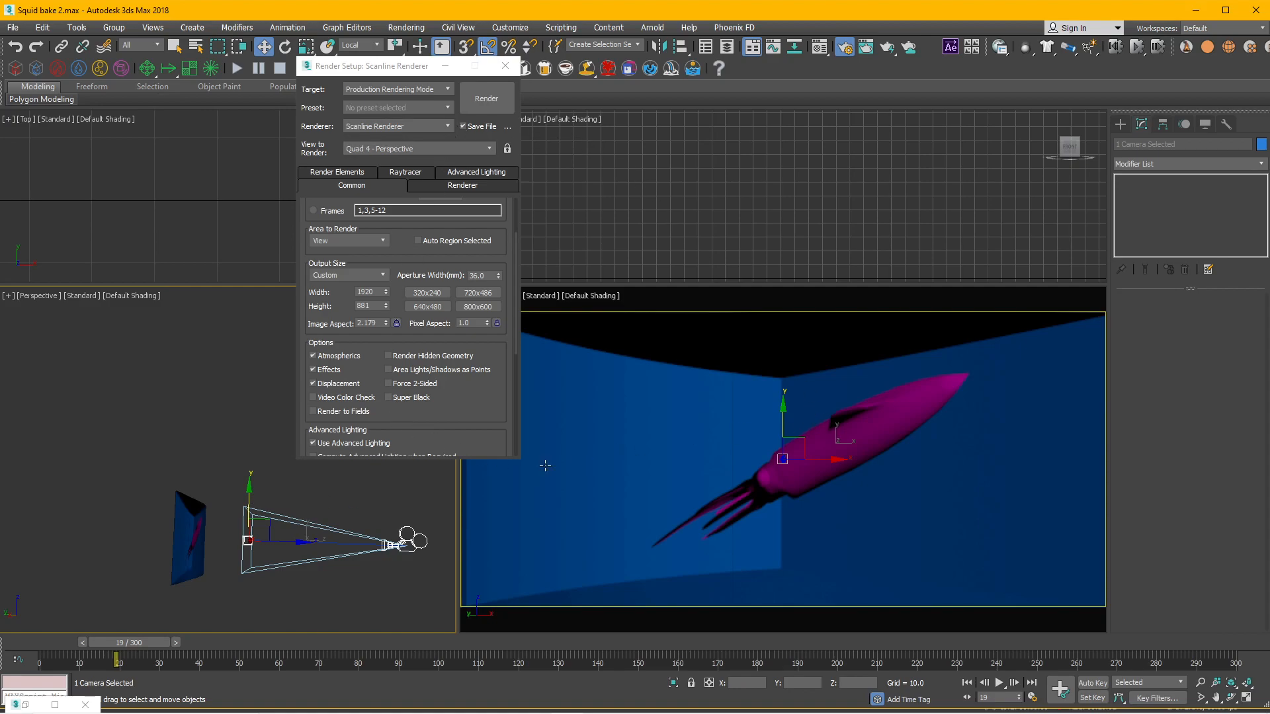
{"action": "left_click", "coordinate": [237, 402]}
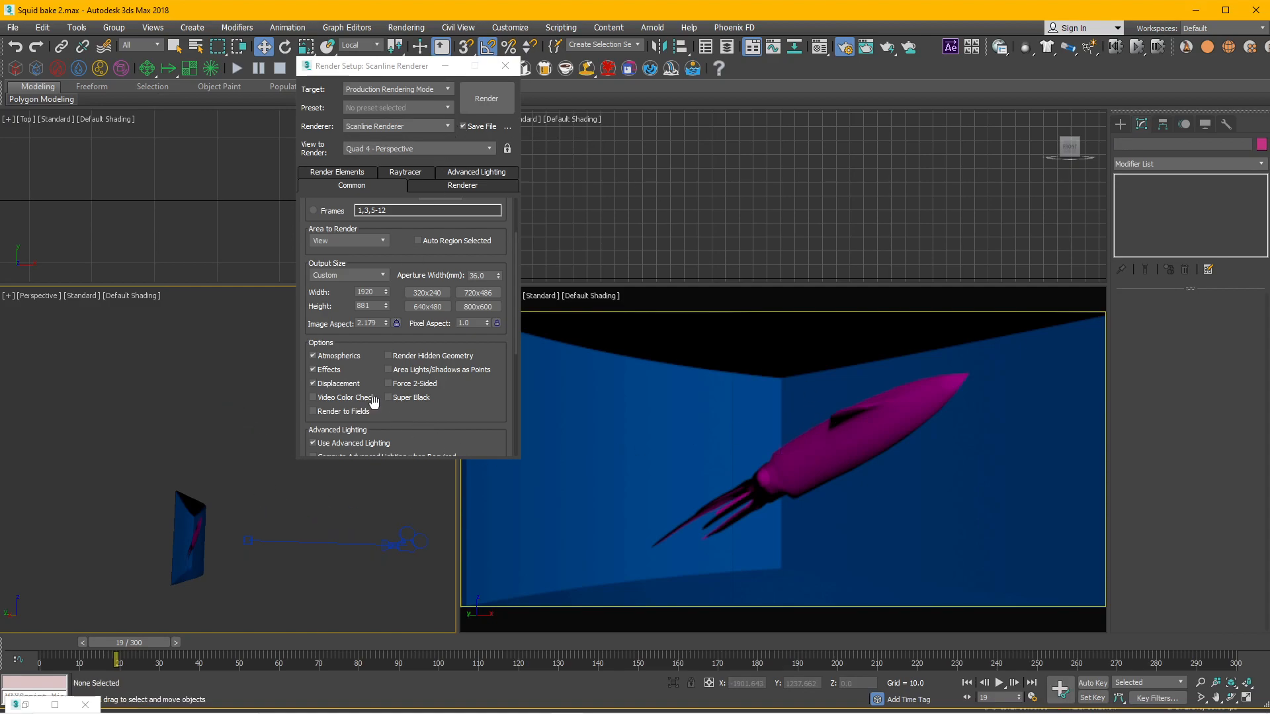
- Create a Final render folder inside 3D Bilboard and set the render output there as the JPEG file Squid billboard_final_.jpg
{"action": "left_click_drag", "start_coordinate": [387, 66], "coordinate": [268, 53]}
{"action": "left_click_drag", "start_coordinate": [368, 371], "coordinate": [369, 290]}
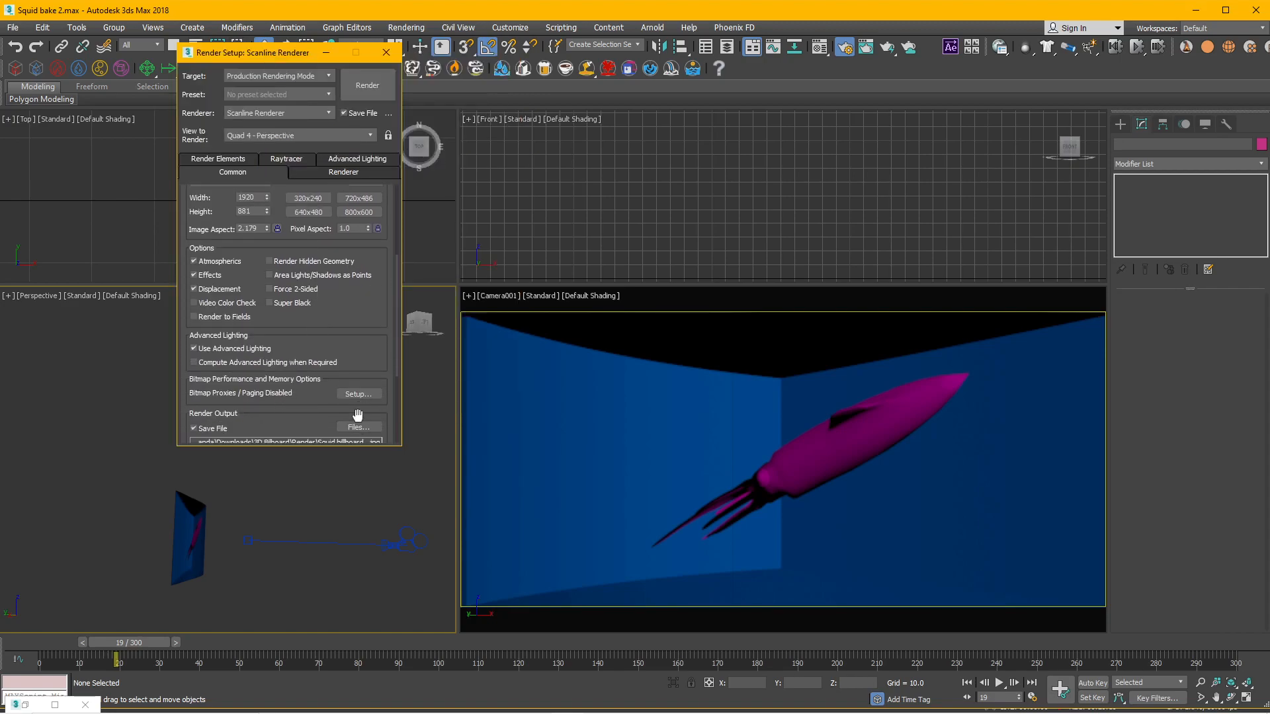
{"action": "left_click", "coordinate": [358, 427]}
{"action": "left_click", "coordinate": [458, 118]}
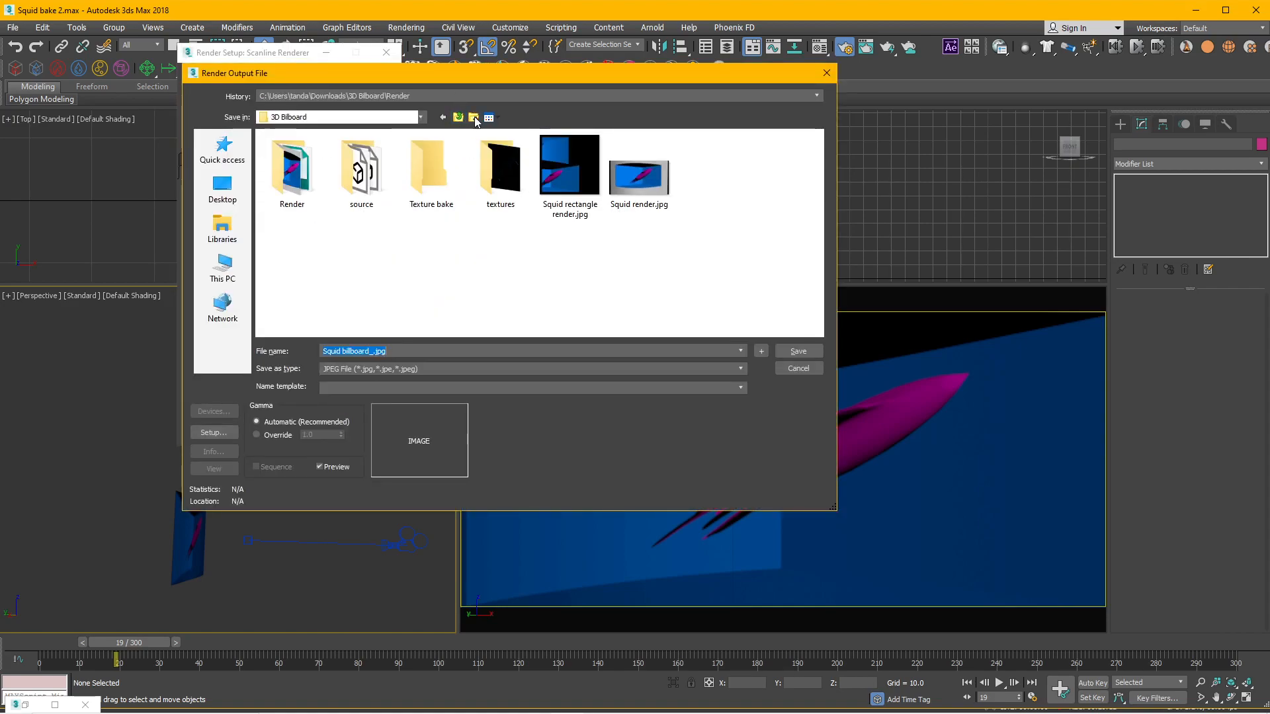
{"action": "left_click", "coordinate": [473, 118]}
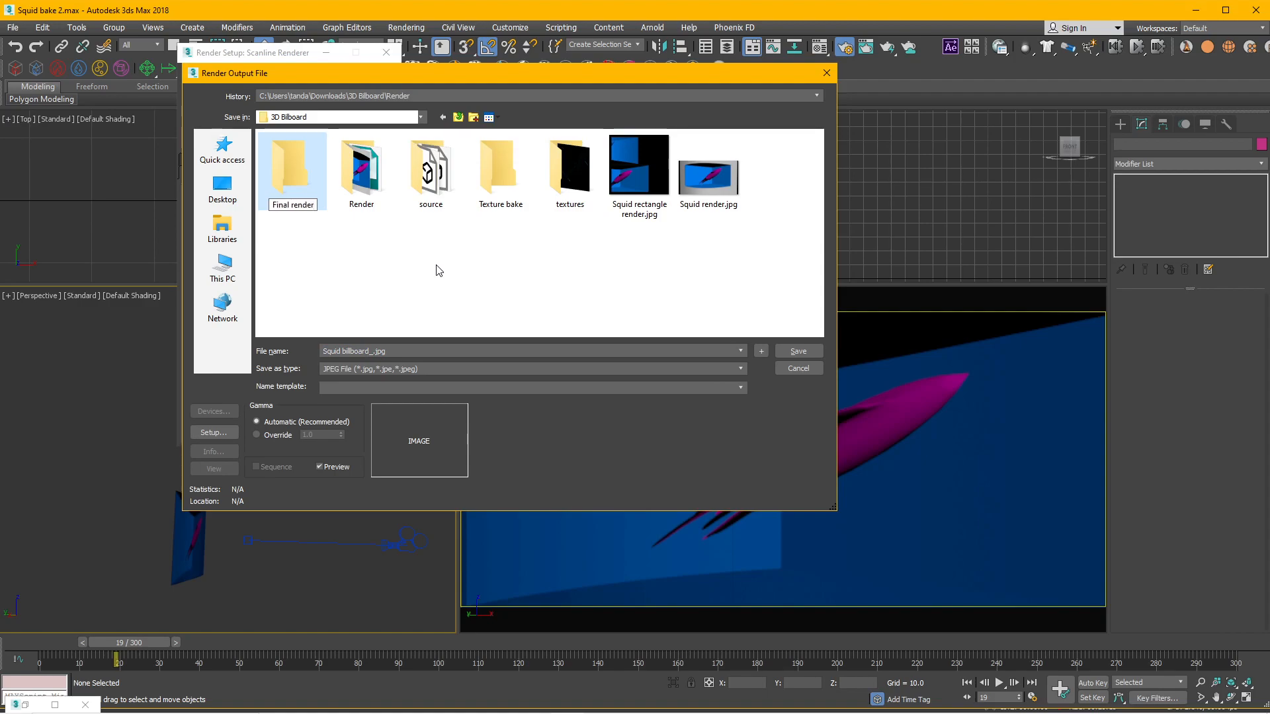
{"action": "key", "text": "Return"}
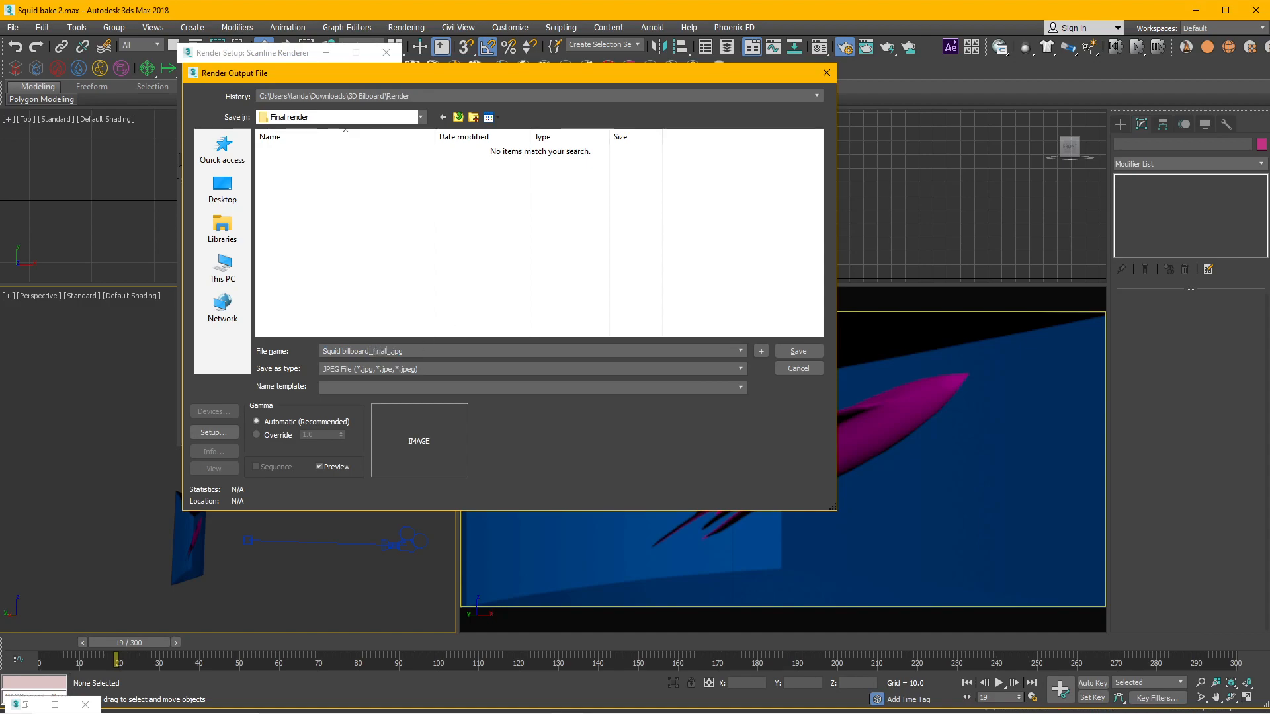
{"action": "key", "text": "Return"}
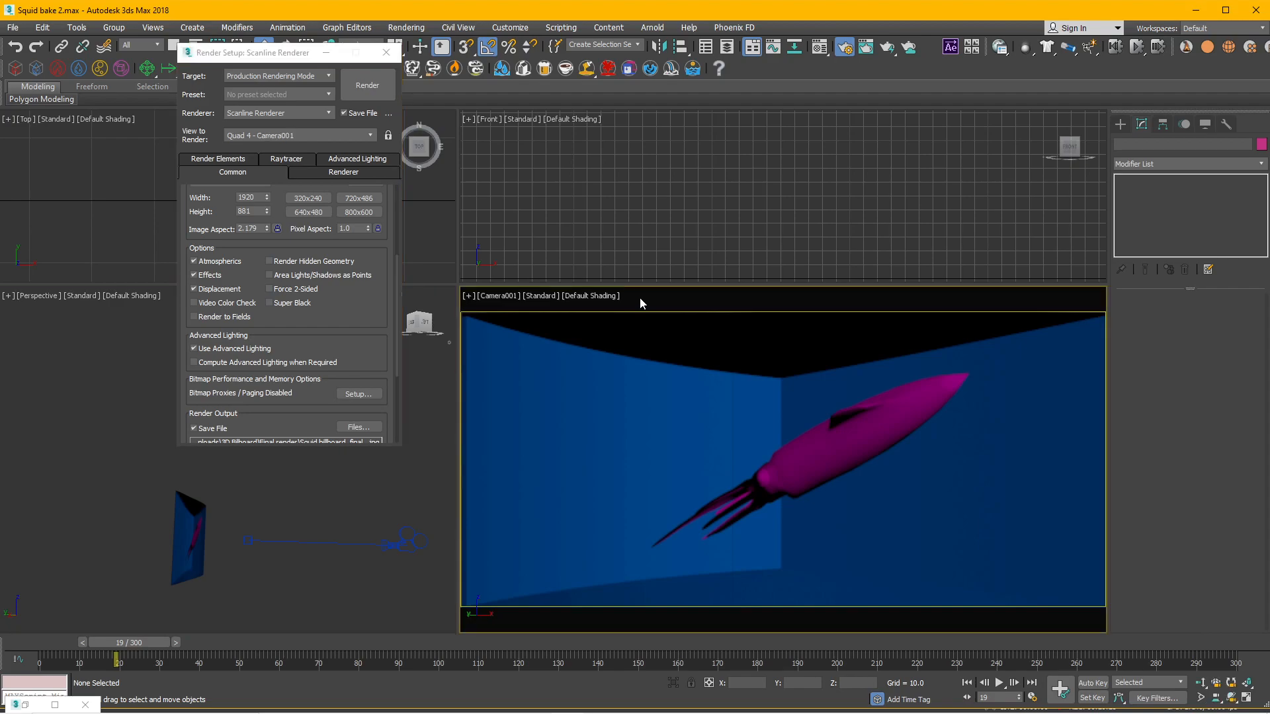
{"action": "left_click", "coordinate": [595, 252]}
{"action": "left_click", "coordinate": [367, 86]}
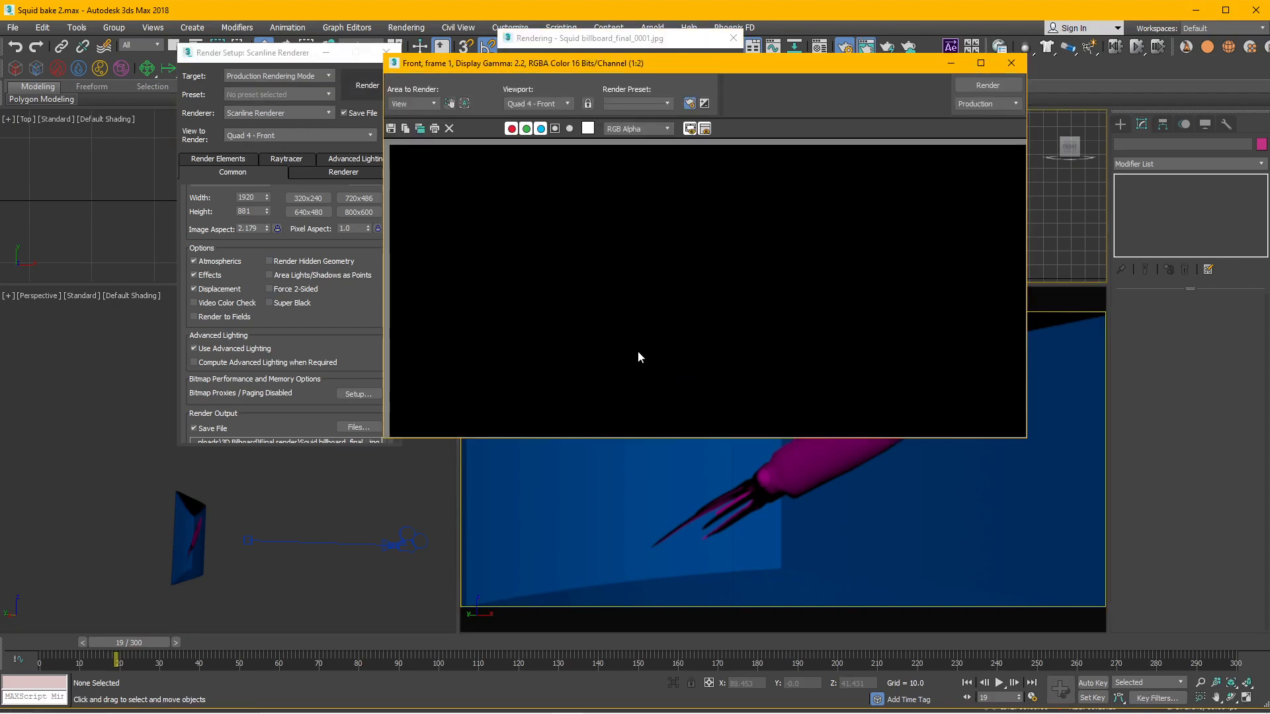
{"action": "left_click", "coordinate": [1012, 64]}
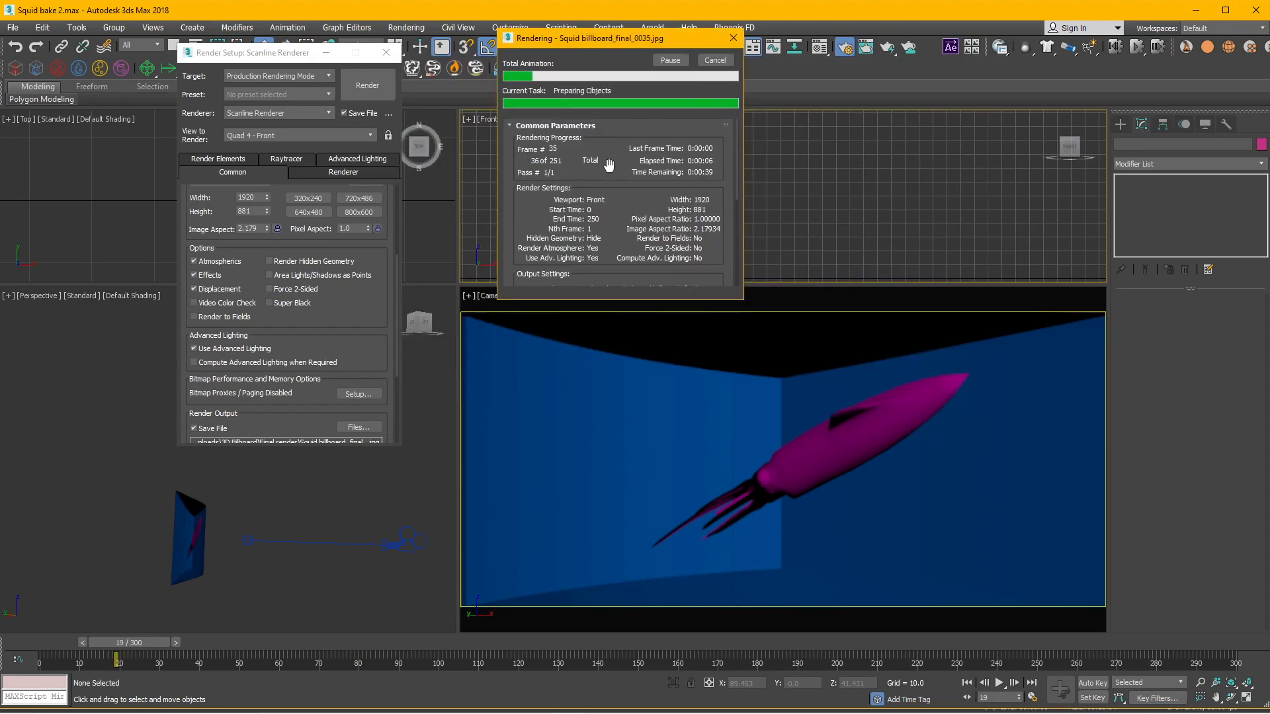
{"action": "left_click", "coordinate": [716, 60]}
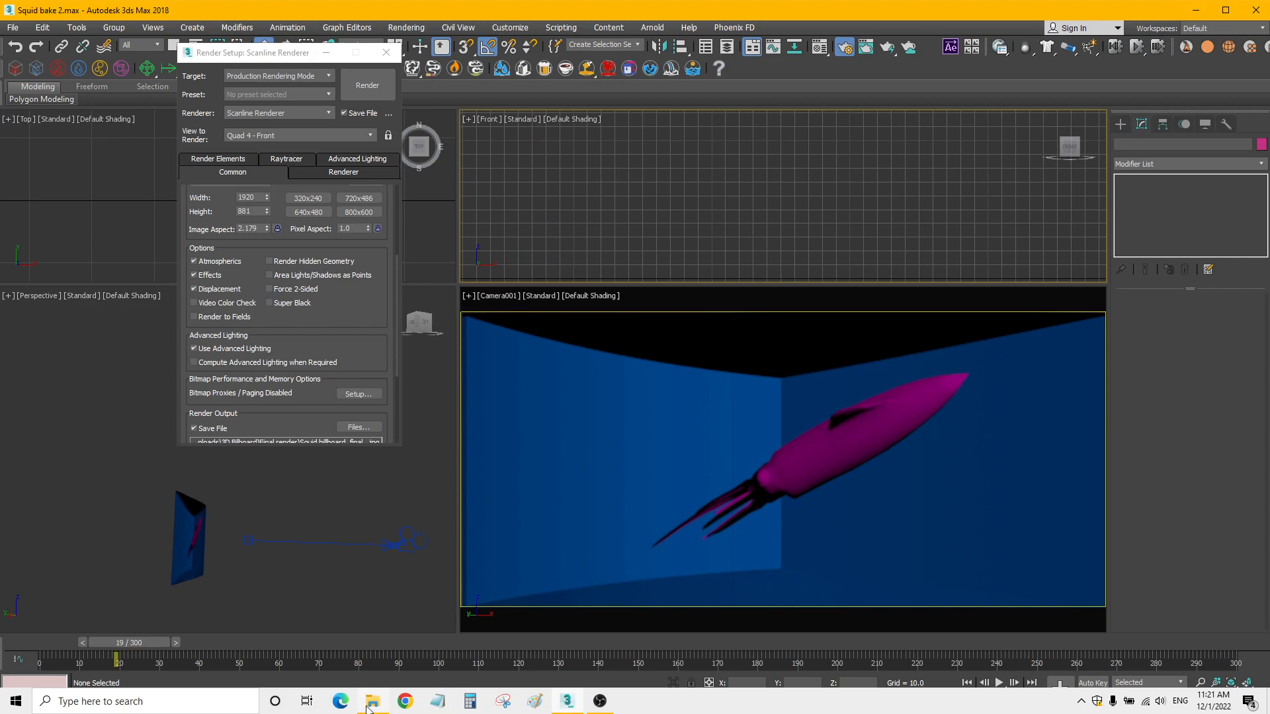
- Inspect the rendered frames in the Final render folder in File Explorer and return to the 3ds Max scene
{"action": "left_click", "coordinate": [371, 701]}
{"action": "left_click", "coordinate": [393, 188]}
{"action": "left_click", "coordinate": [389, 257]}
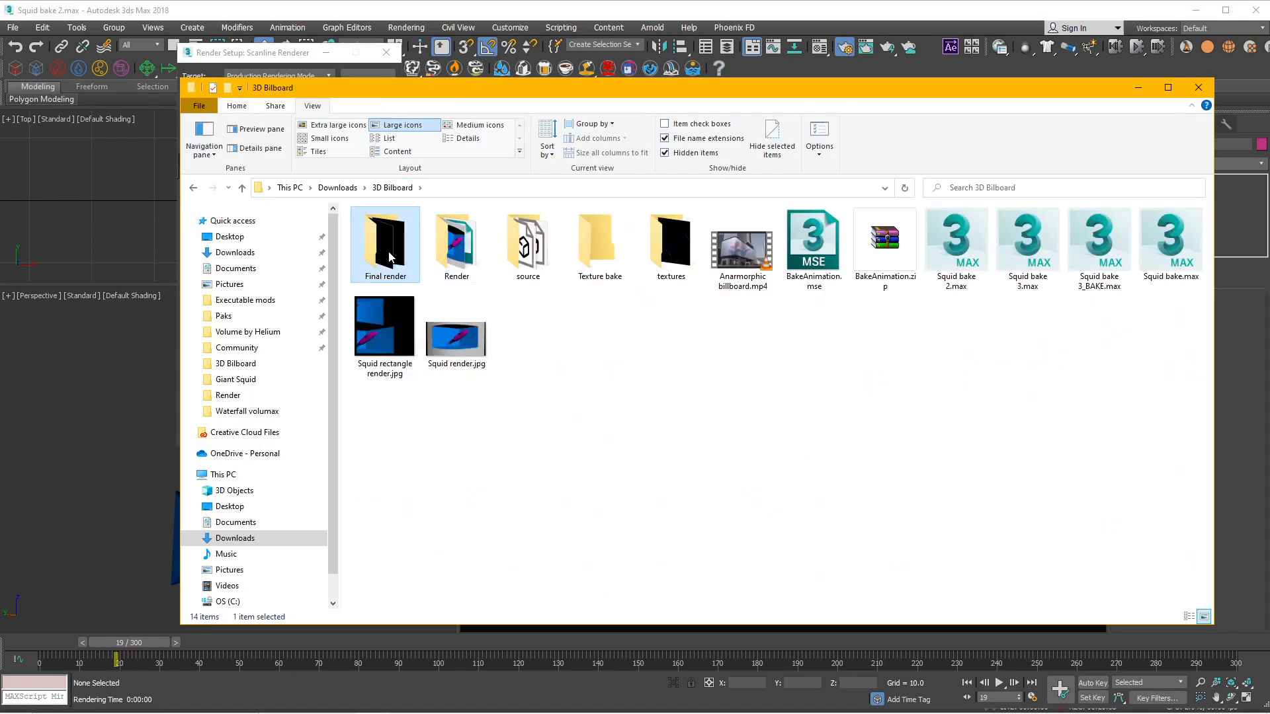
{"action": "double_click", "coordinate": [389, 257]}
{"action": "left_click", "coordinate": [1138, 87]}
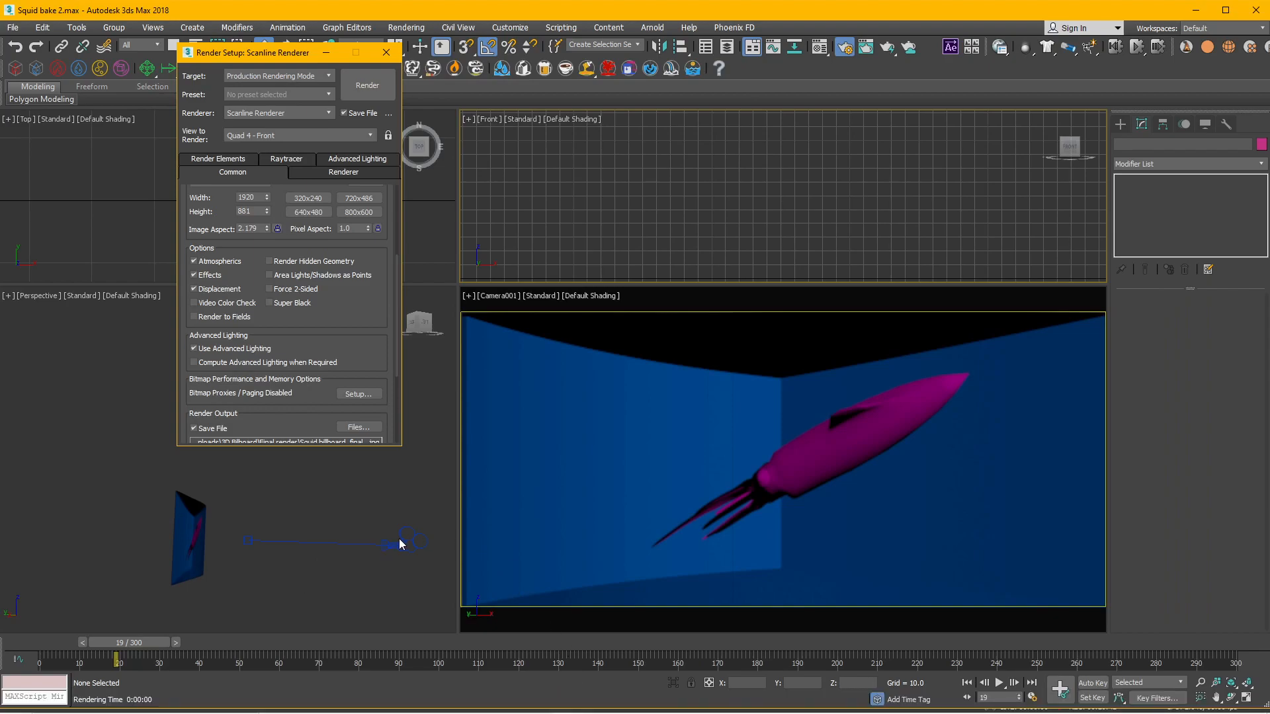
- Clear the selection of the screen copy and make the Camera001 viewport the view to render
{"action": "left_click", "coordinate": [281, 569]}
{"action": "left_click", "coordinate": [189, 537]}
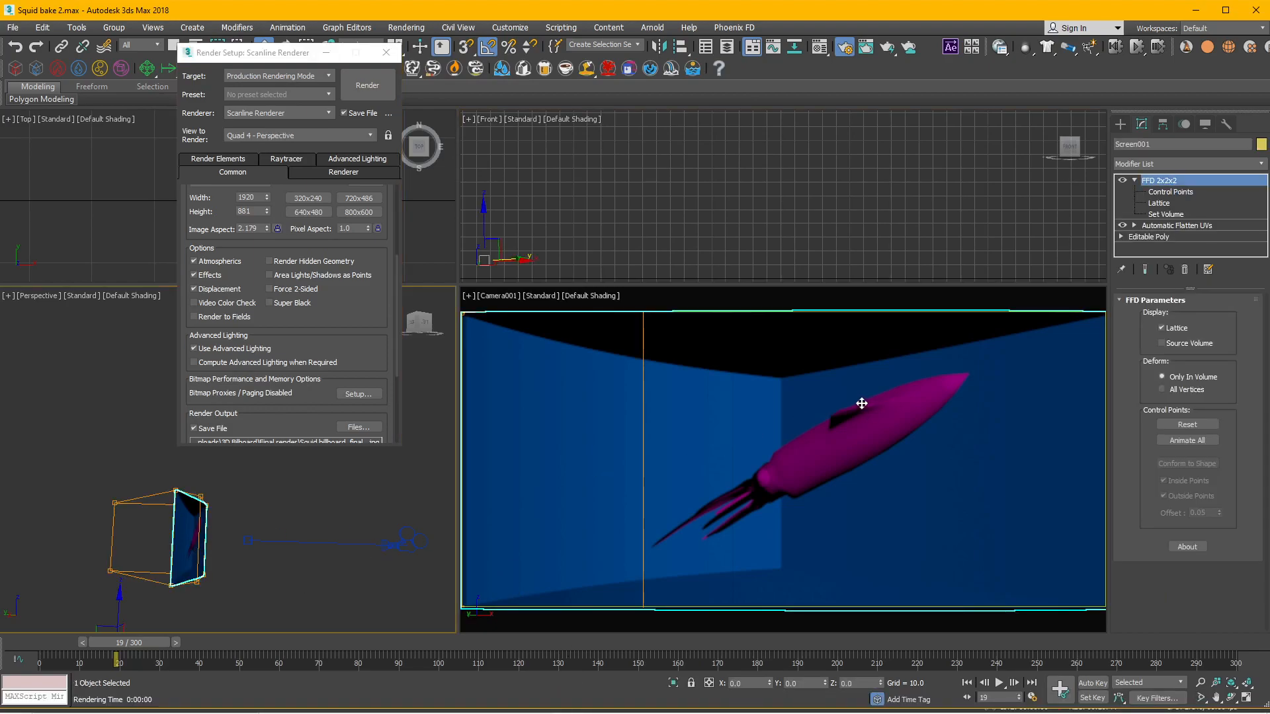
{"action": "left_click", "coordinate": [690, 316]}
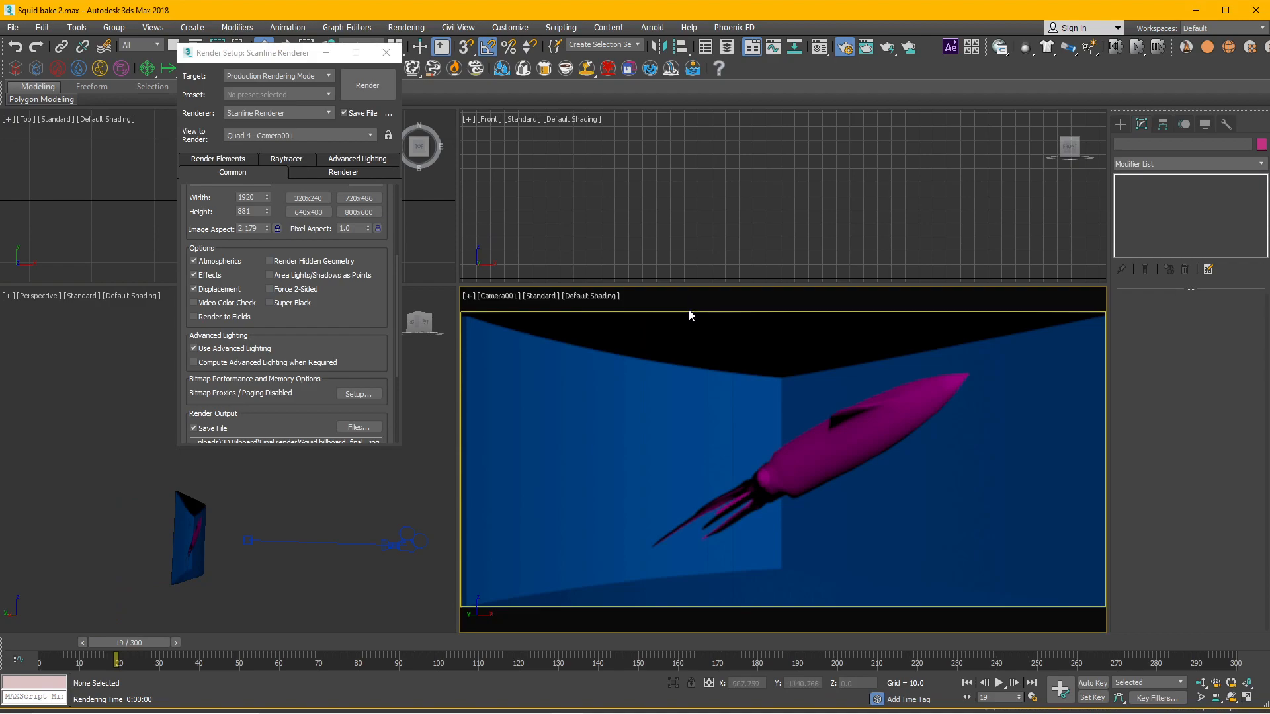
{"action": "left_click", "coordinate": [541, 298]}
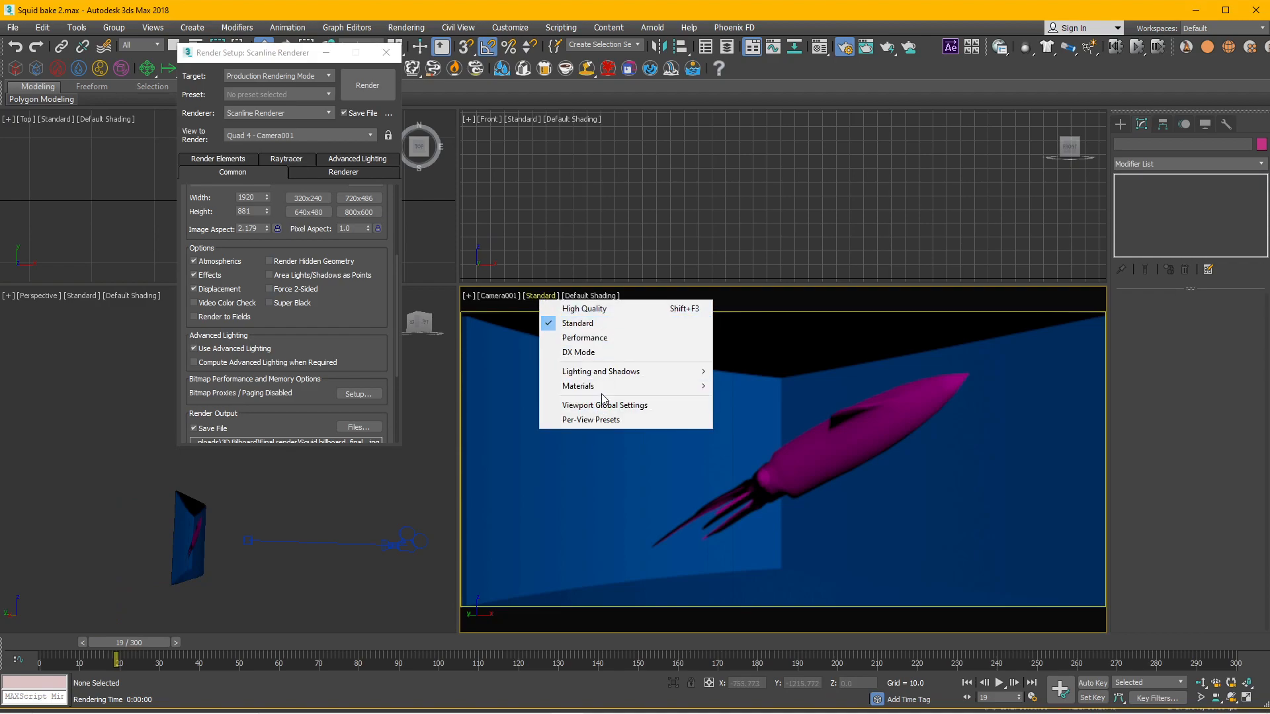
{"action": "mouse_move", "coordinate": [609, 388]}
{"action": "left_click", "coordinate": [745, 448]}
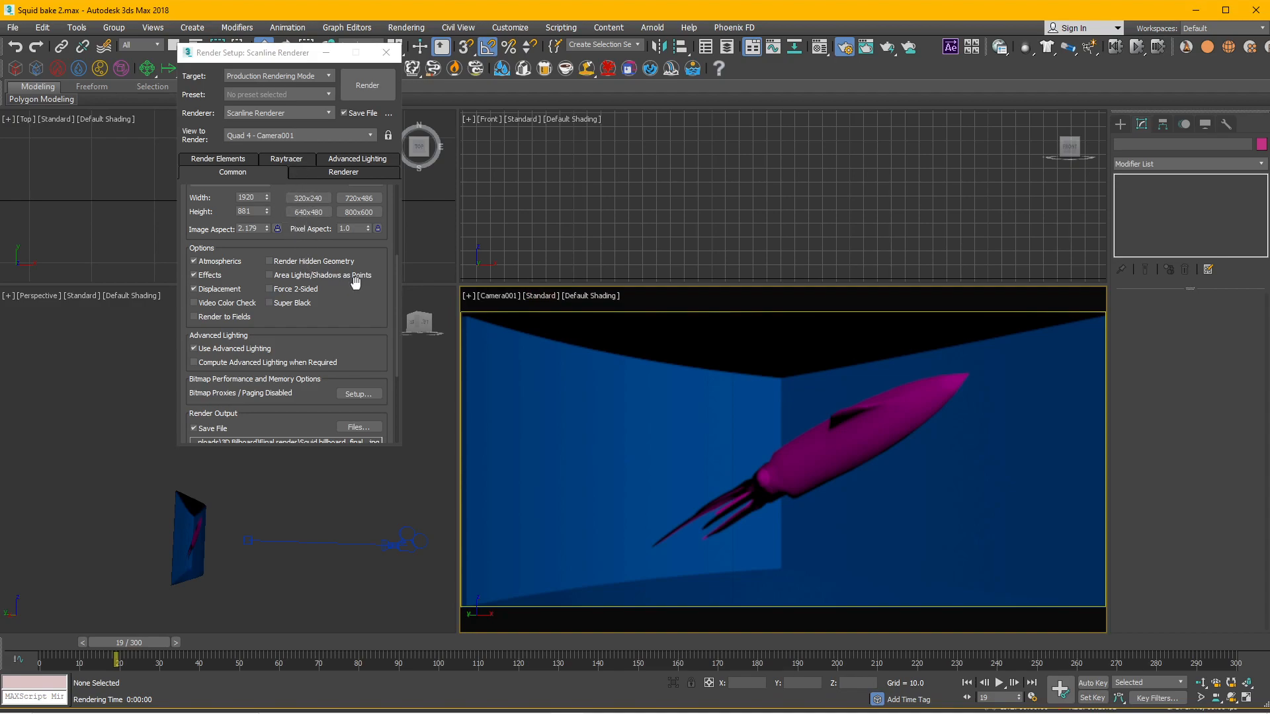
- Enable Force 2-Sided and render the animation from Camera001, overwriting the existing Squid billboard_final frames
{"action": "left_click_drag", "start_coordinate": [364, 299], "coordinate": [358, 349]}
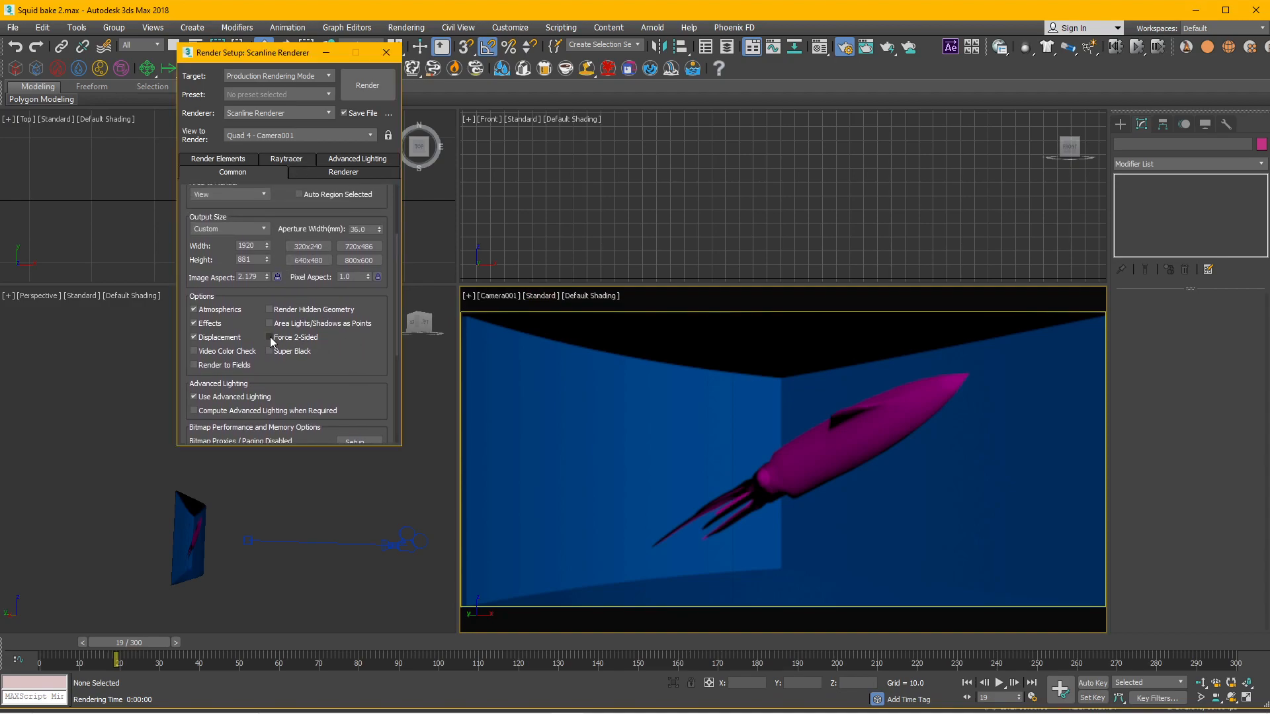
{"action": "left_click", "coordinate": [368, 85]}
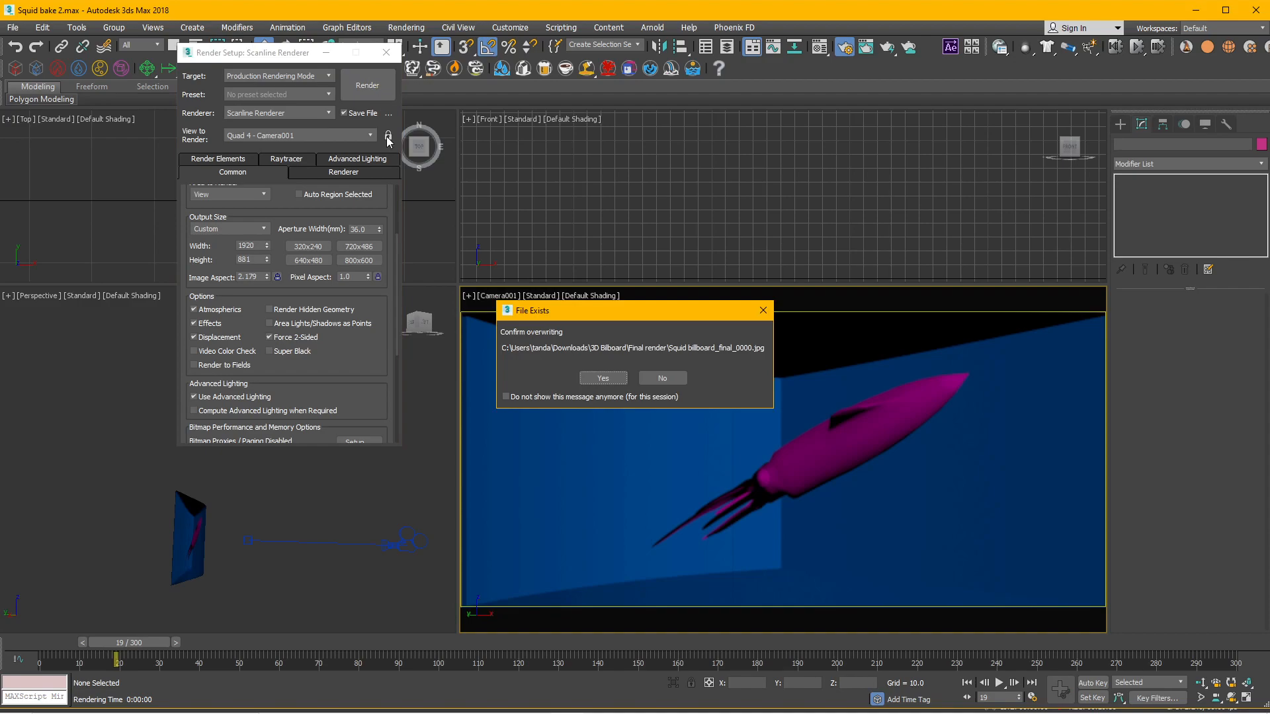
{"action": "left_click", "coordinate": [601, 379]}
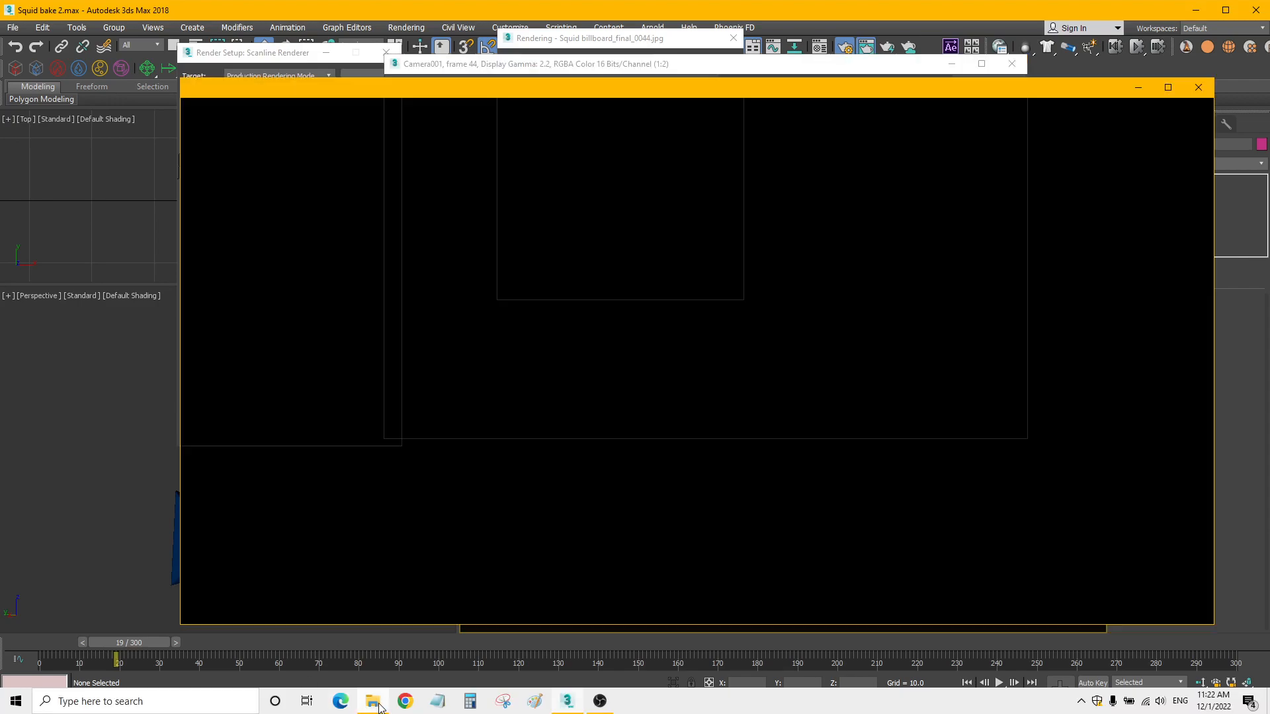
- Open the Squid billboard_final image sequence from the Final render folder in Pdplayer and play it
{"action": "left_click", "coordinate": [372, 701]}
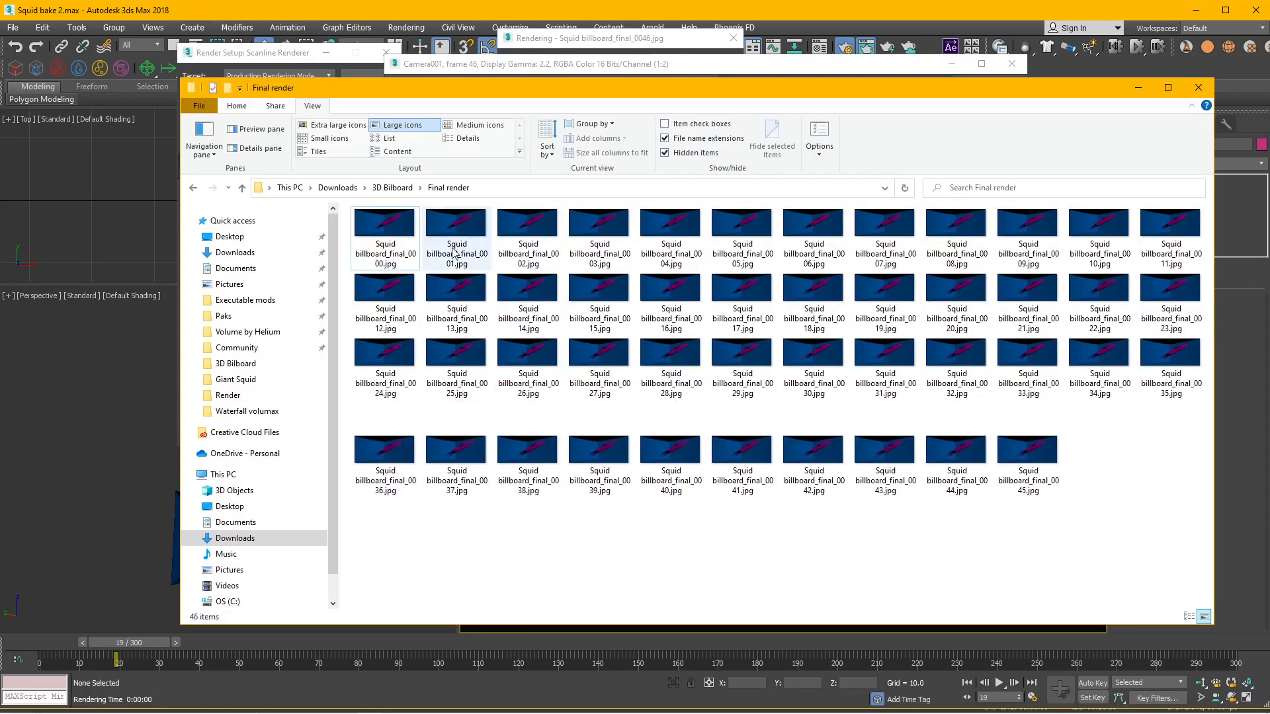
{"action": "double_click", "coordinate": [392, 229]}
{"action": "scroll", "coordinate": [669, 344], "scroll_direction": "down", "scroll_amount": 1}
{"action": "scroll", "coordinate": [670, 344], "scroll_direction": "up", "scroll_amount": 1}
{"action": "scroll", "coordinate": [669, 345], "scroll_direction": "down", "scroll_amount": 1}
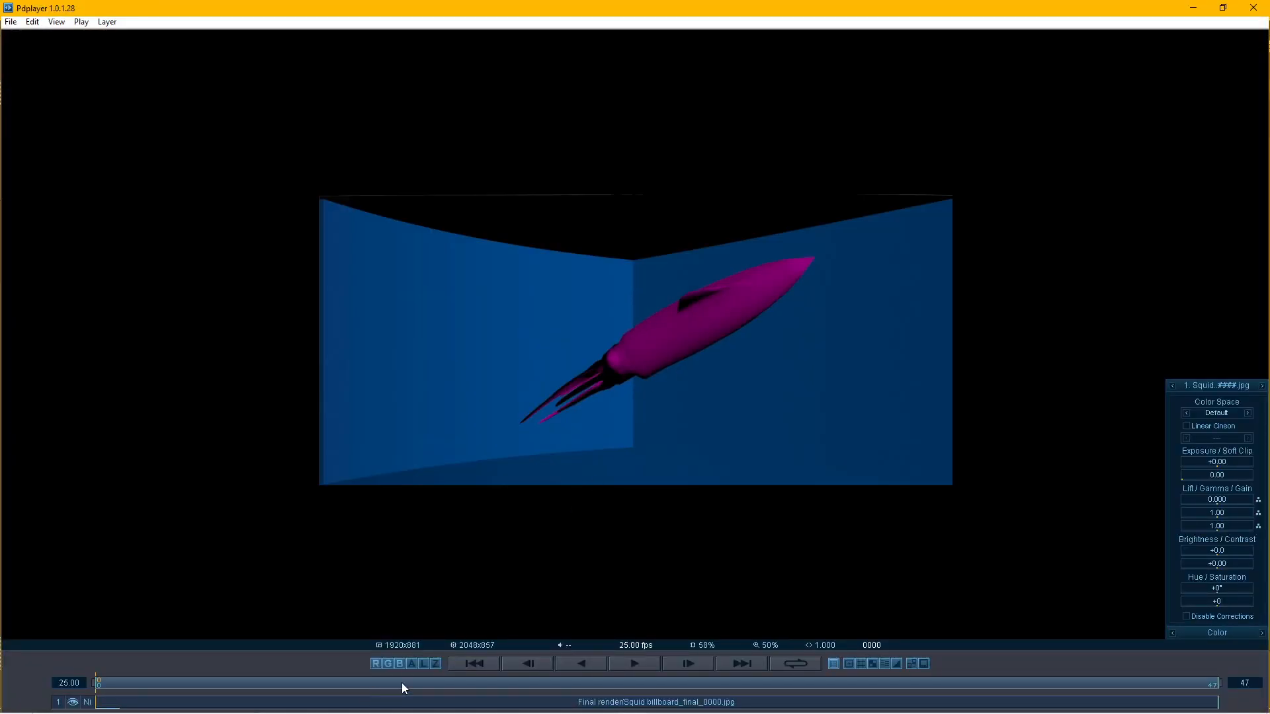
{"action": "left_click", "coordinate": [632, 664]}
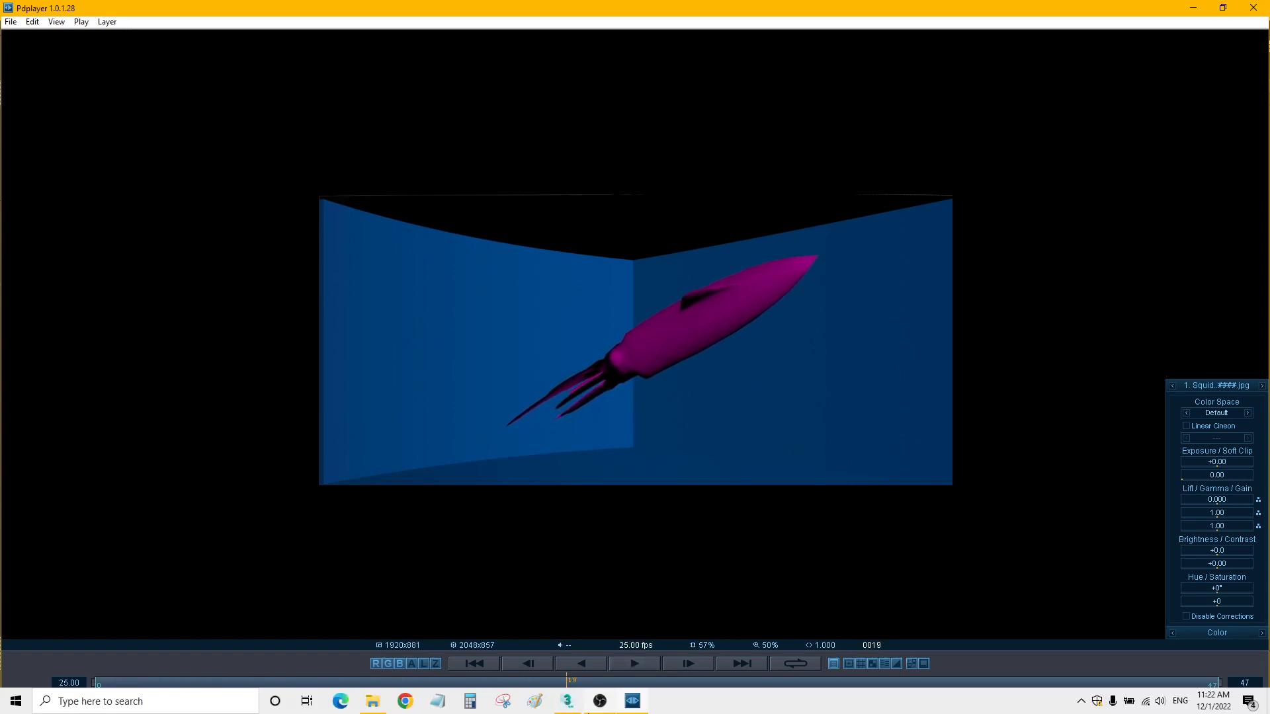
- Play the reference video Anarmorphic billboard.mp4 from the 3D Bilboard folder in VLC, and close the player
{"action": "left_click", "coordinate": [406, 701]}
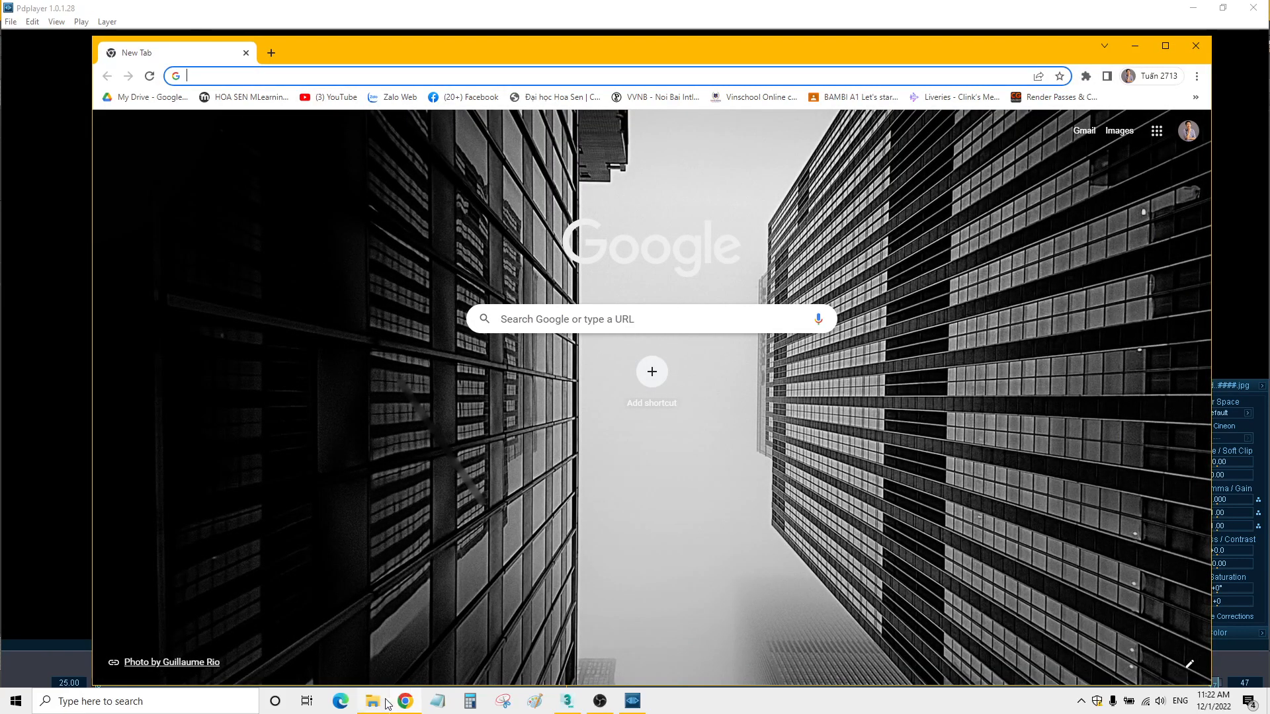
{"action": "left_click", "coordinate": [375, 702]}
{"action": "left_click", "coordinate": [375, 190]}
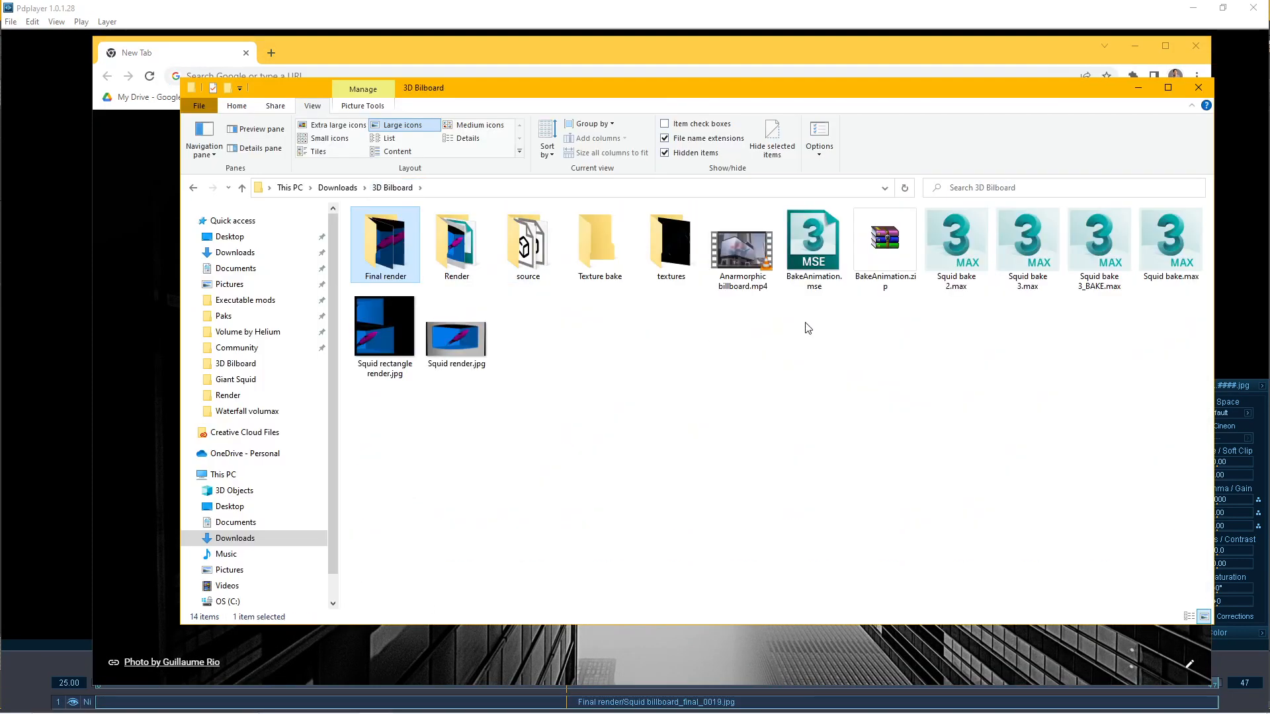
{"action": "double_click", "coordinate": [744, 258]}
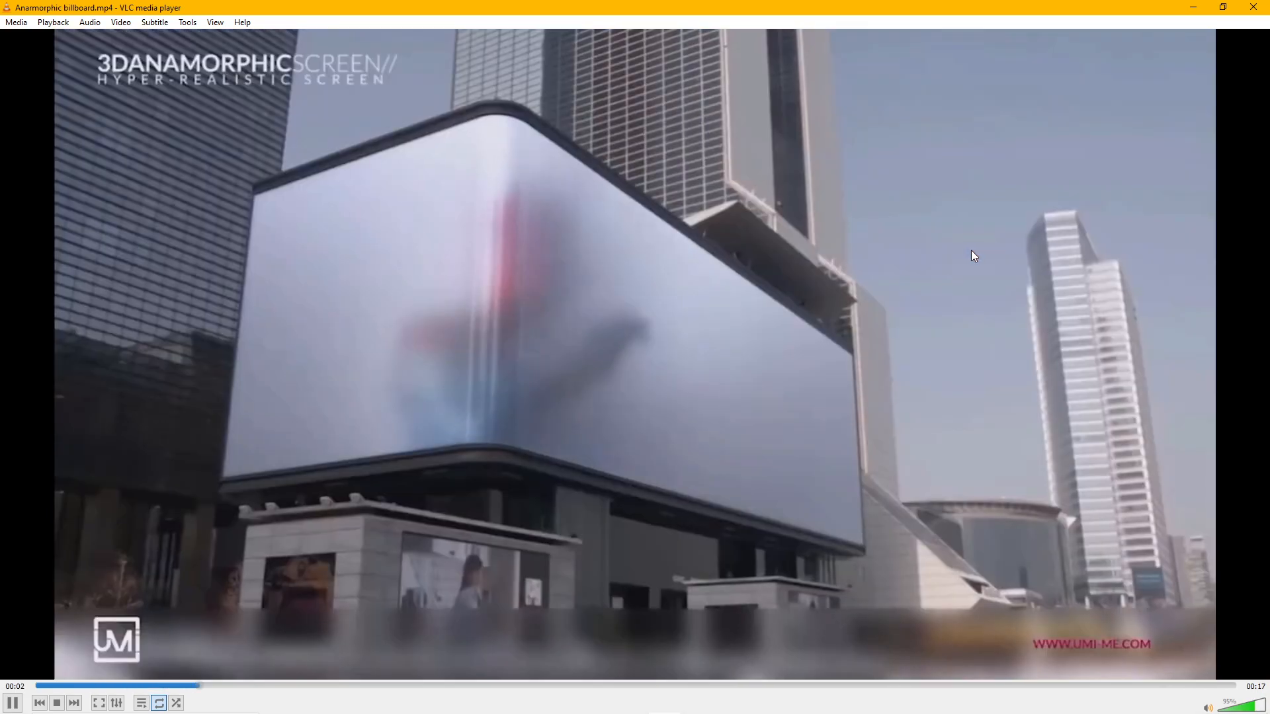
{"action": "left_click", "coordinate": [1250, 9]}
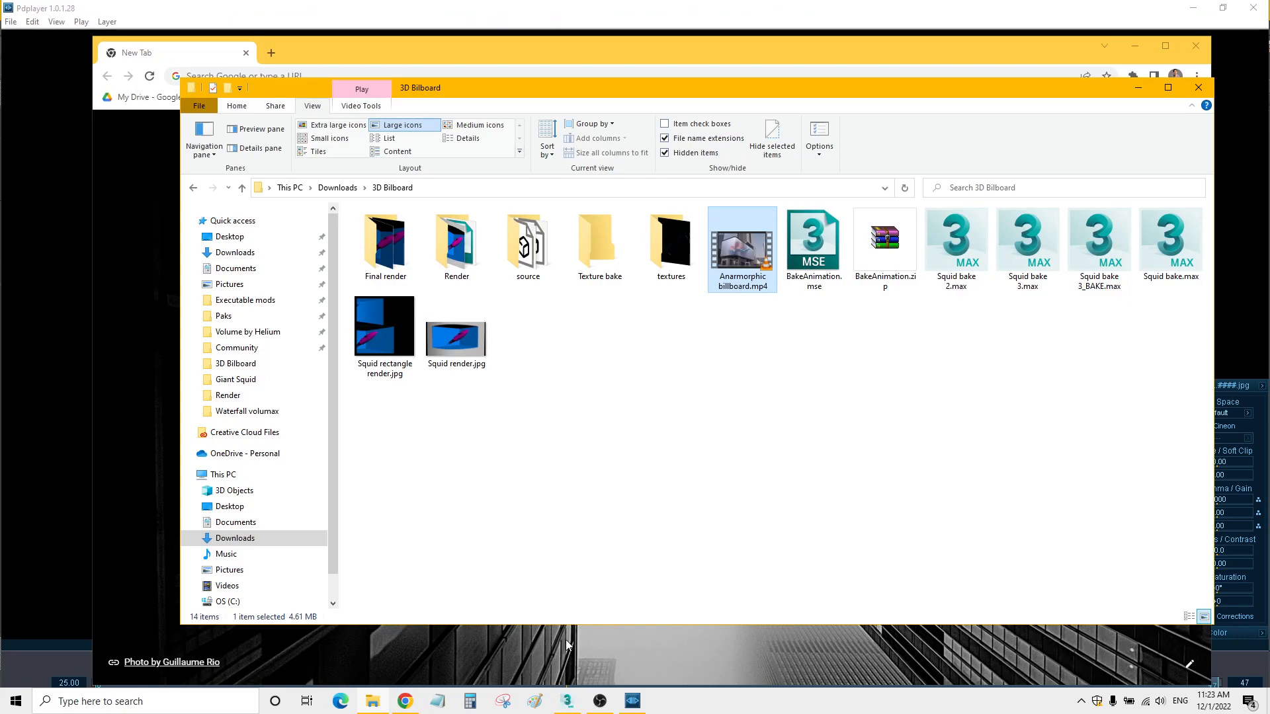
- Close the Pdplayer preview, reload the Squid billboard_final sequence from the Final render folder and play it
{"action": "left_click", "coordinate": [632, 703]}
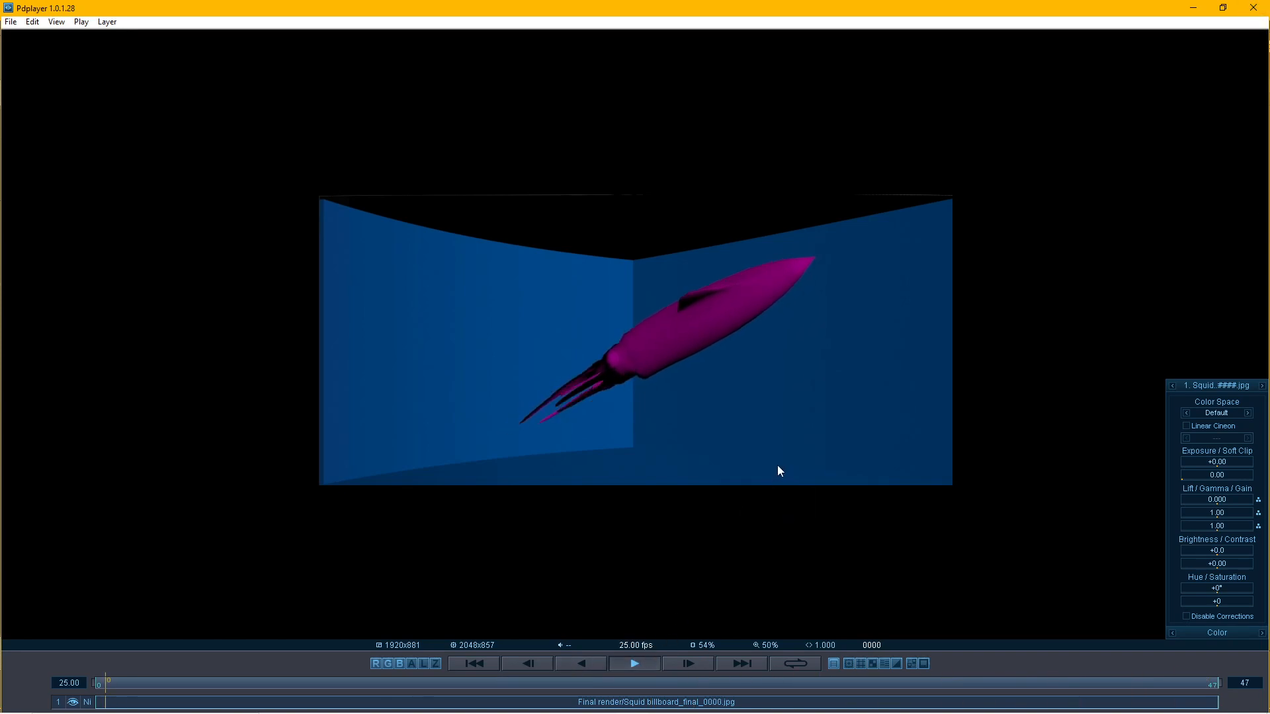
{"action": "left_click", "coordinate": [1254, 11]}
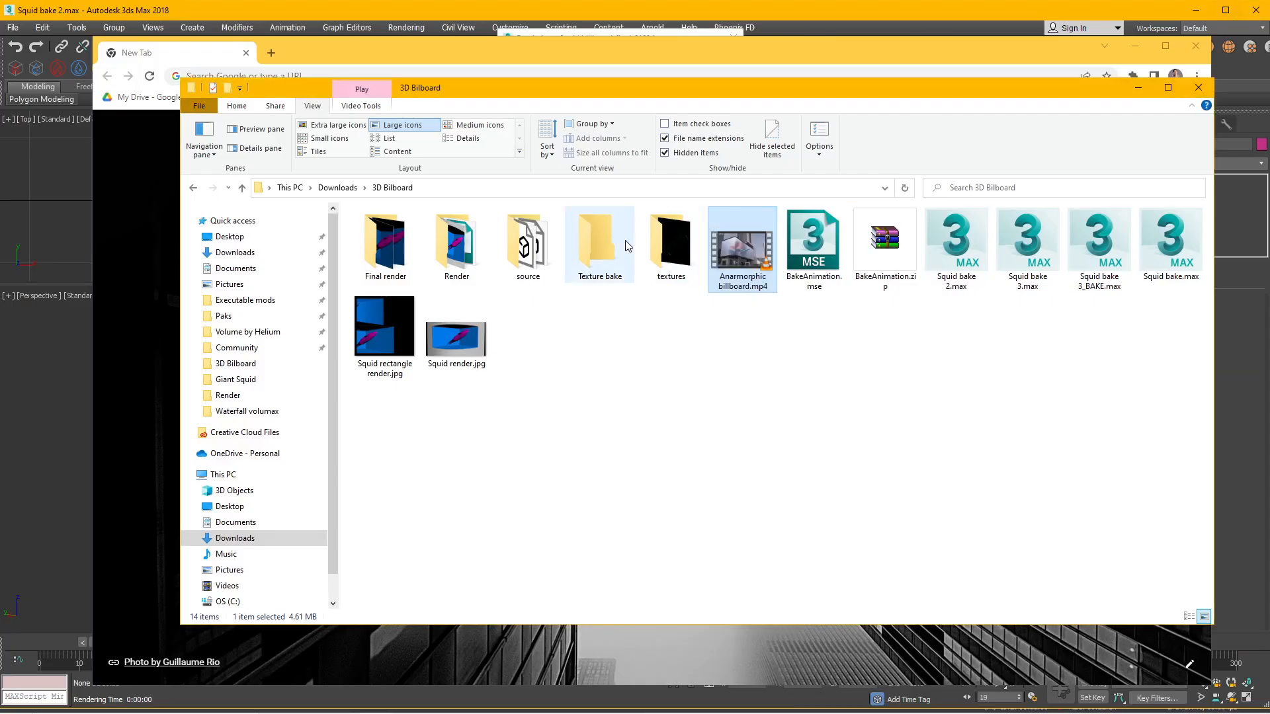
{"action": "double_click", "coordinate": [390, 252]}
{"action": "left_click", "coordinate": [400, 248]}
{"action": "double_click", "coordinate": [400, 248]}
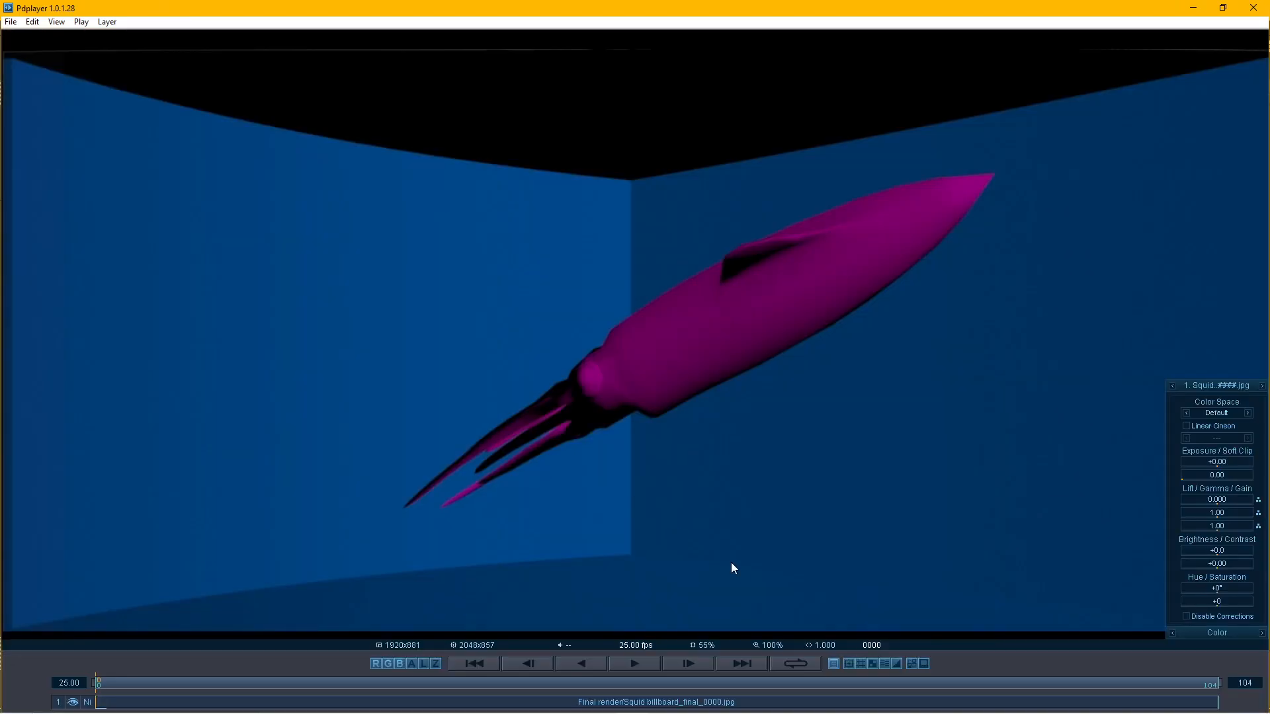
{"action": "left_click", "coordinate": [636, 664]}
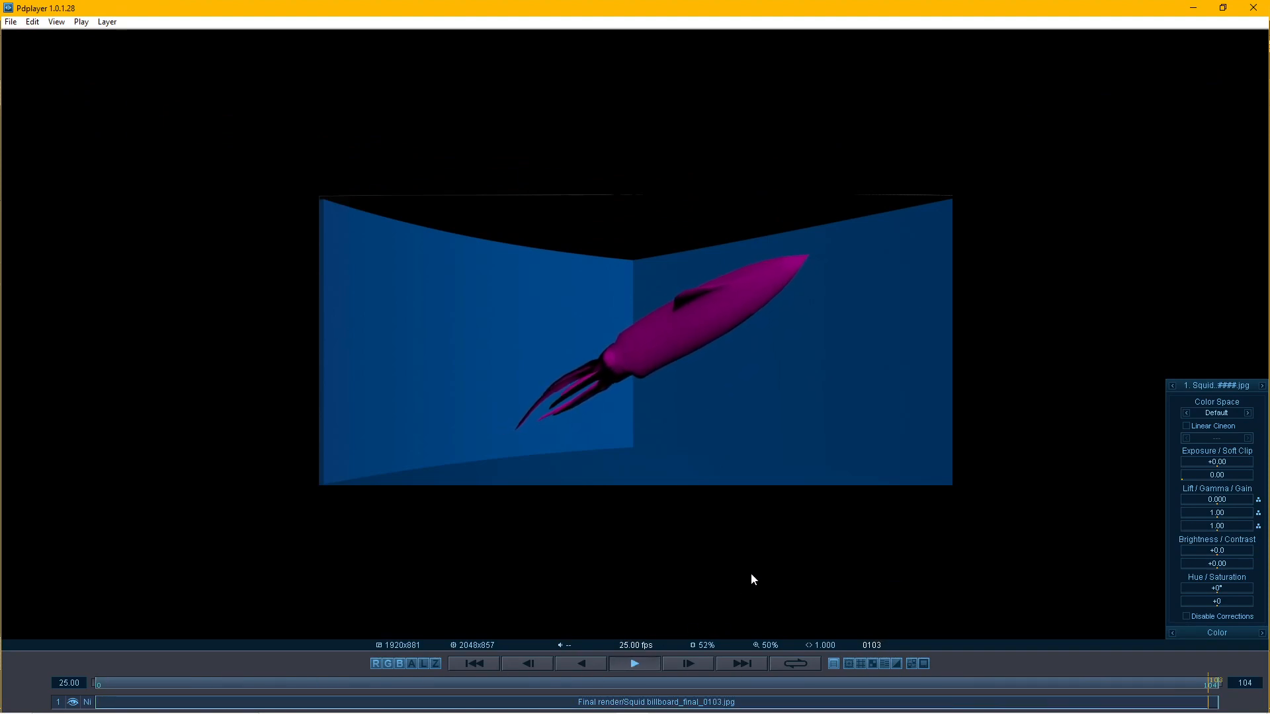
{"action": "mouse_move", "coordinate": [471, 702]}
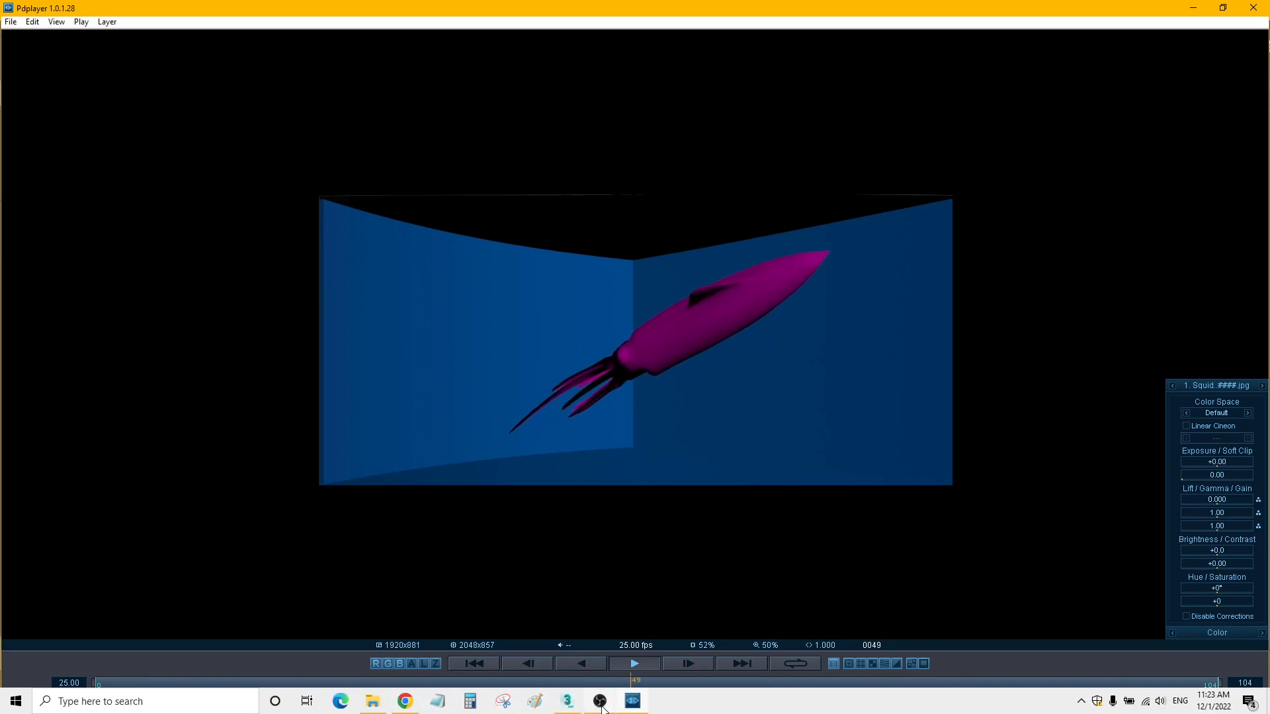